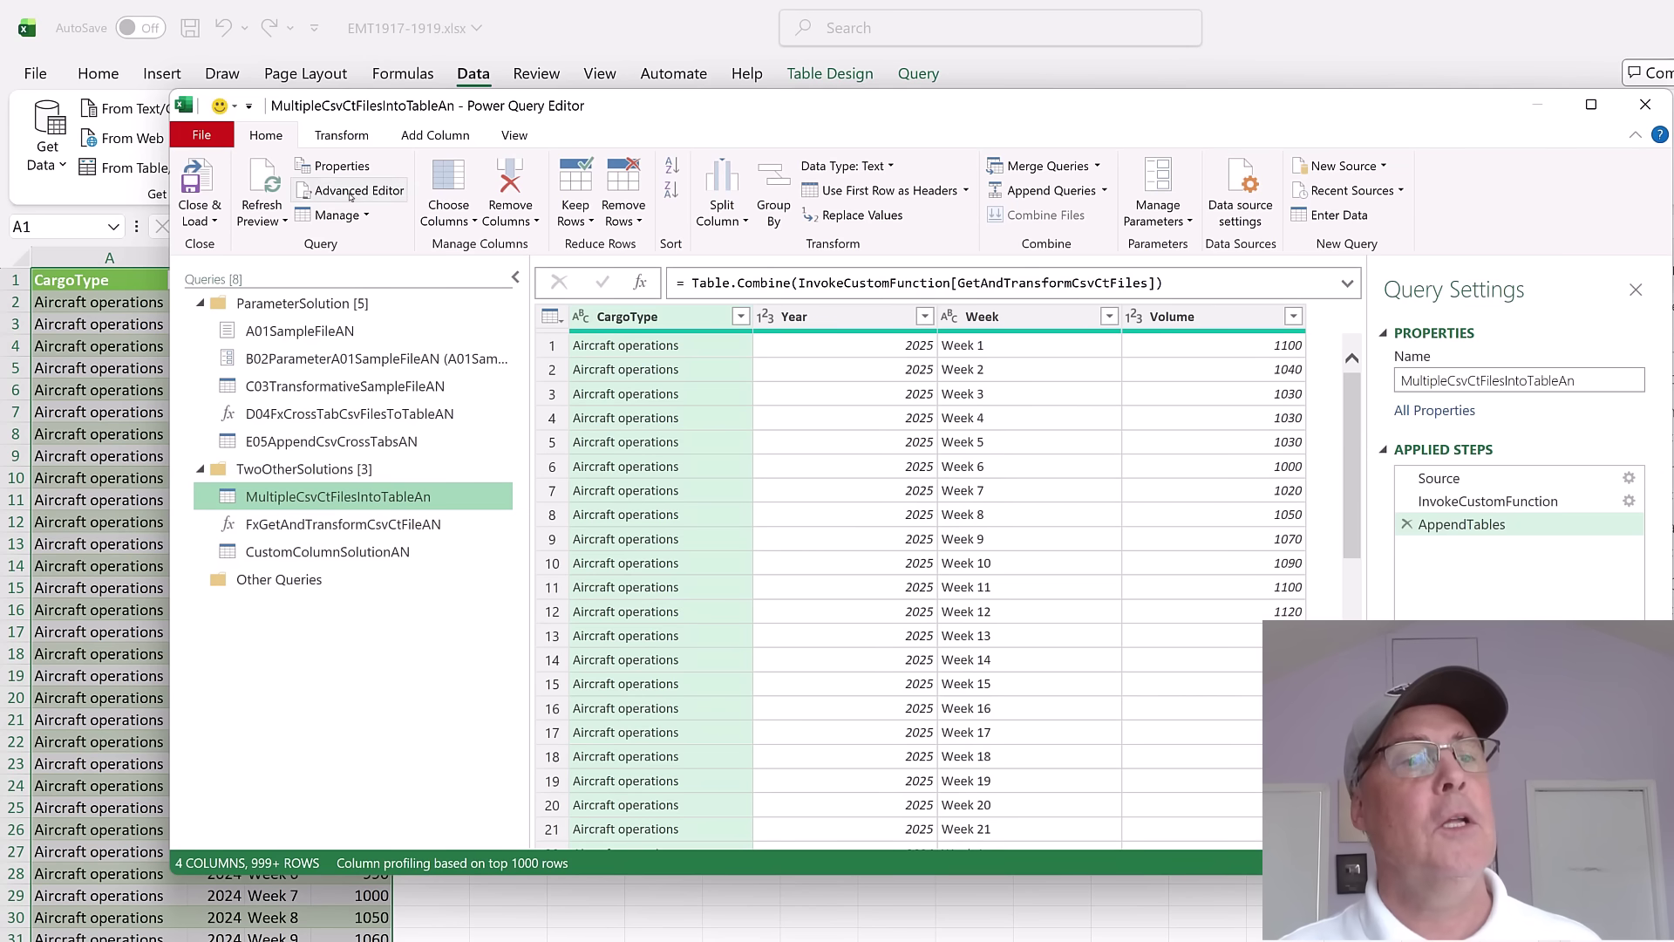
- Examine the M code of the MultipleCsvCtFilesIntoTableAn query and the FxGetAndTransformCsvCtFileAN custom function
{"action": "left_click", "coordinate": [351, 192]}
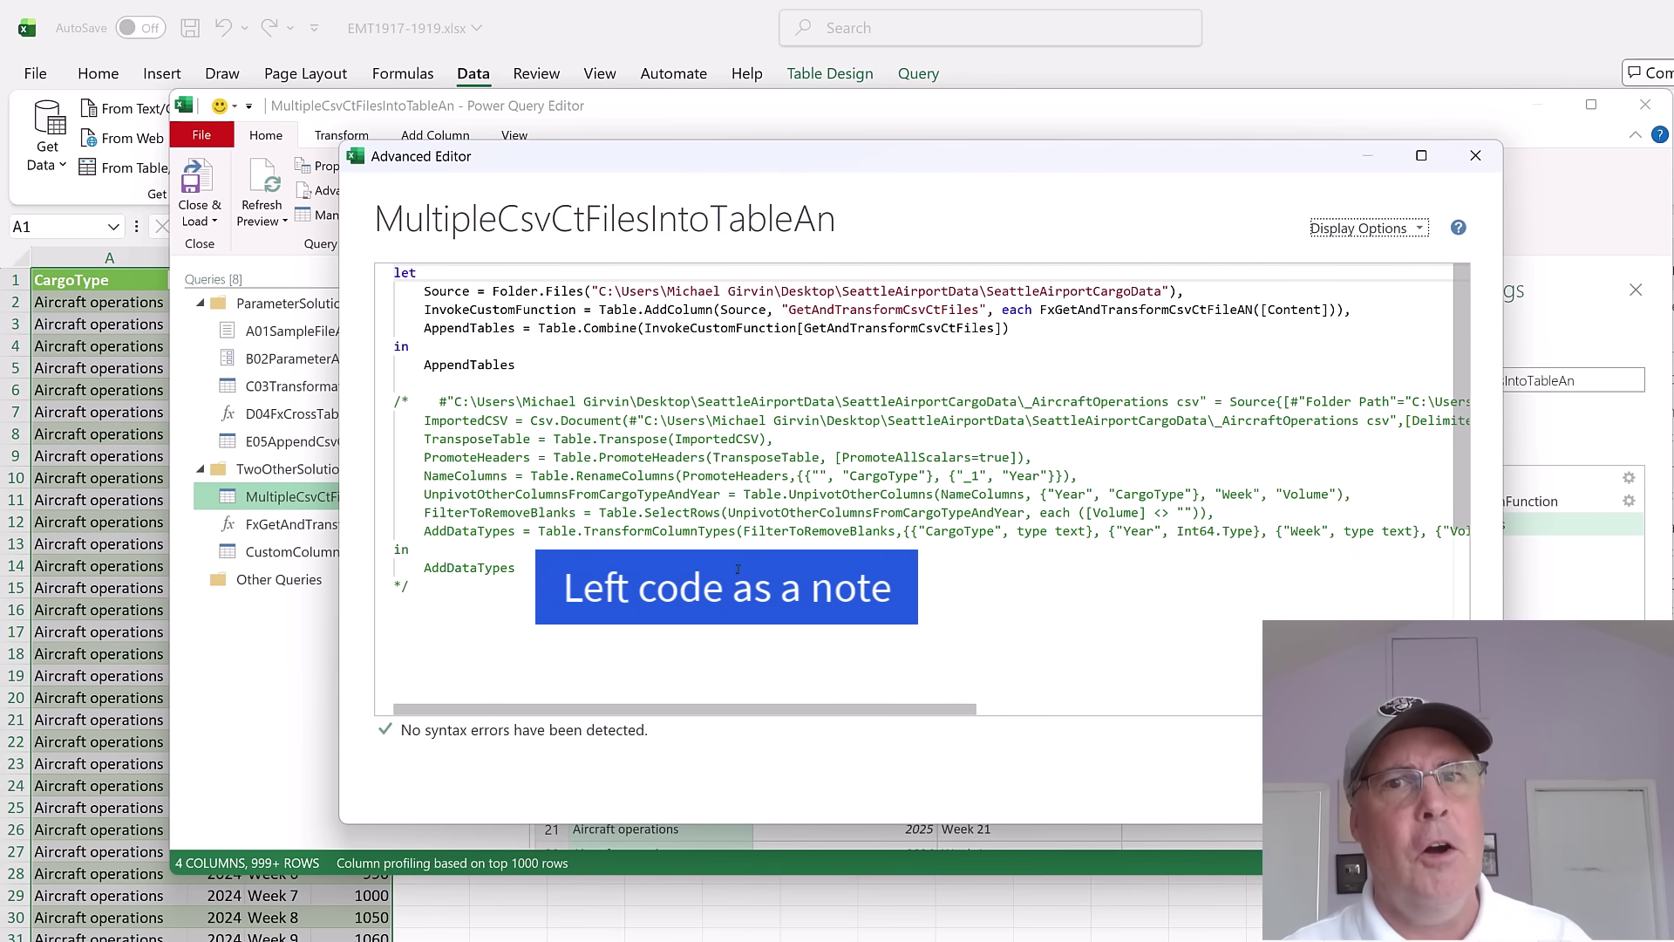
{"action": "key", "text": "Escape"}
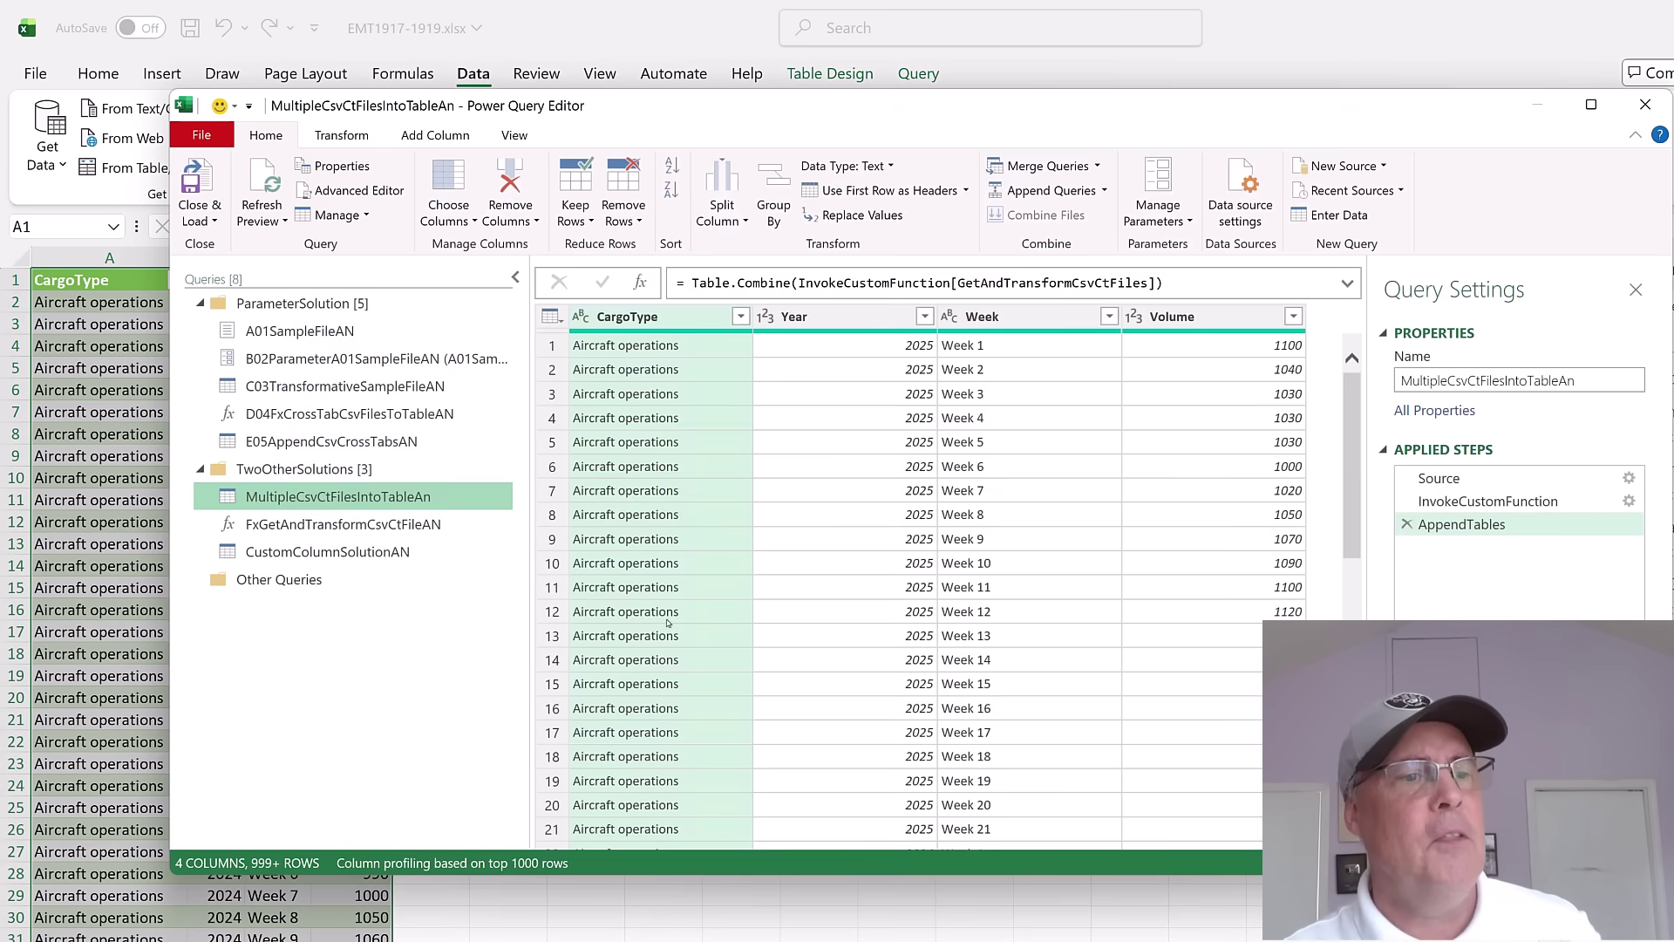
{"action": "left_click", "coordinate": [293, 525]}
{"action": "left_click", "coordinate": [289, 498]}
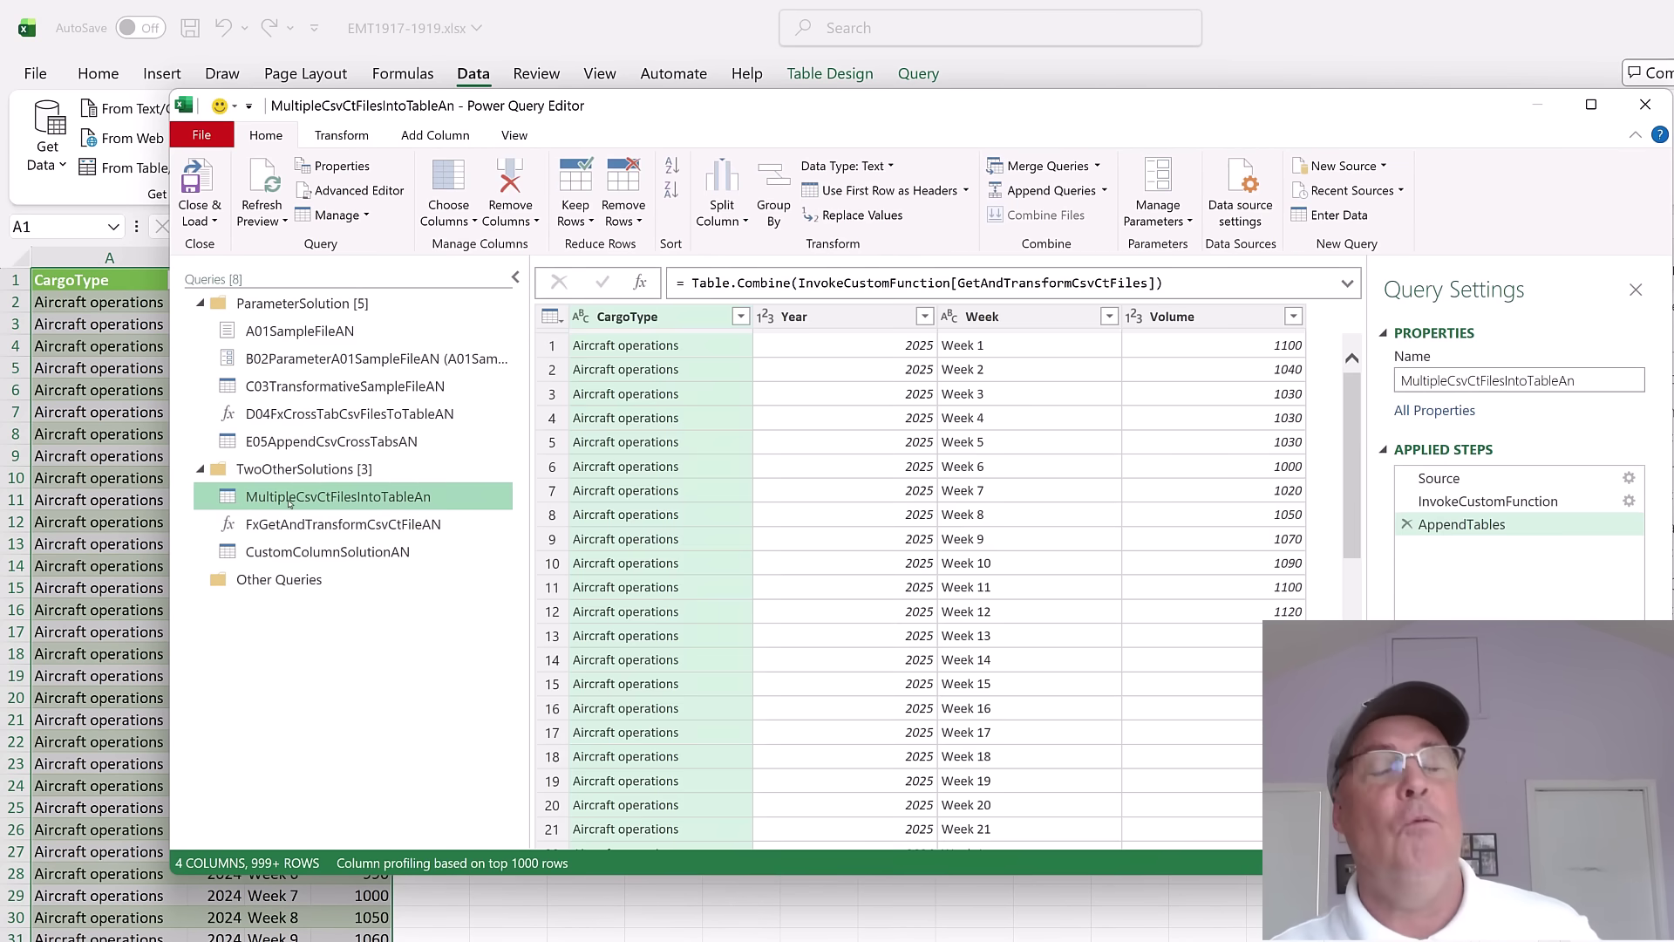
{"action": "left_click", "coordinate": [293, 525]}
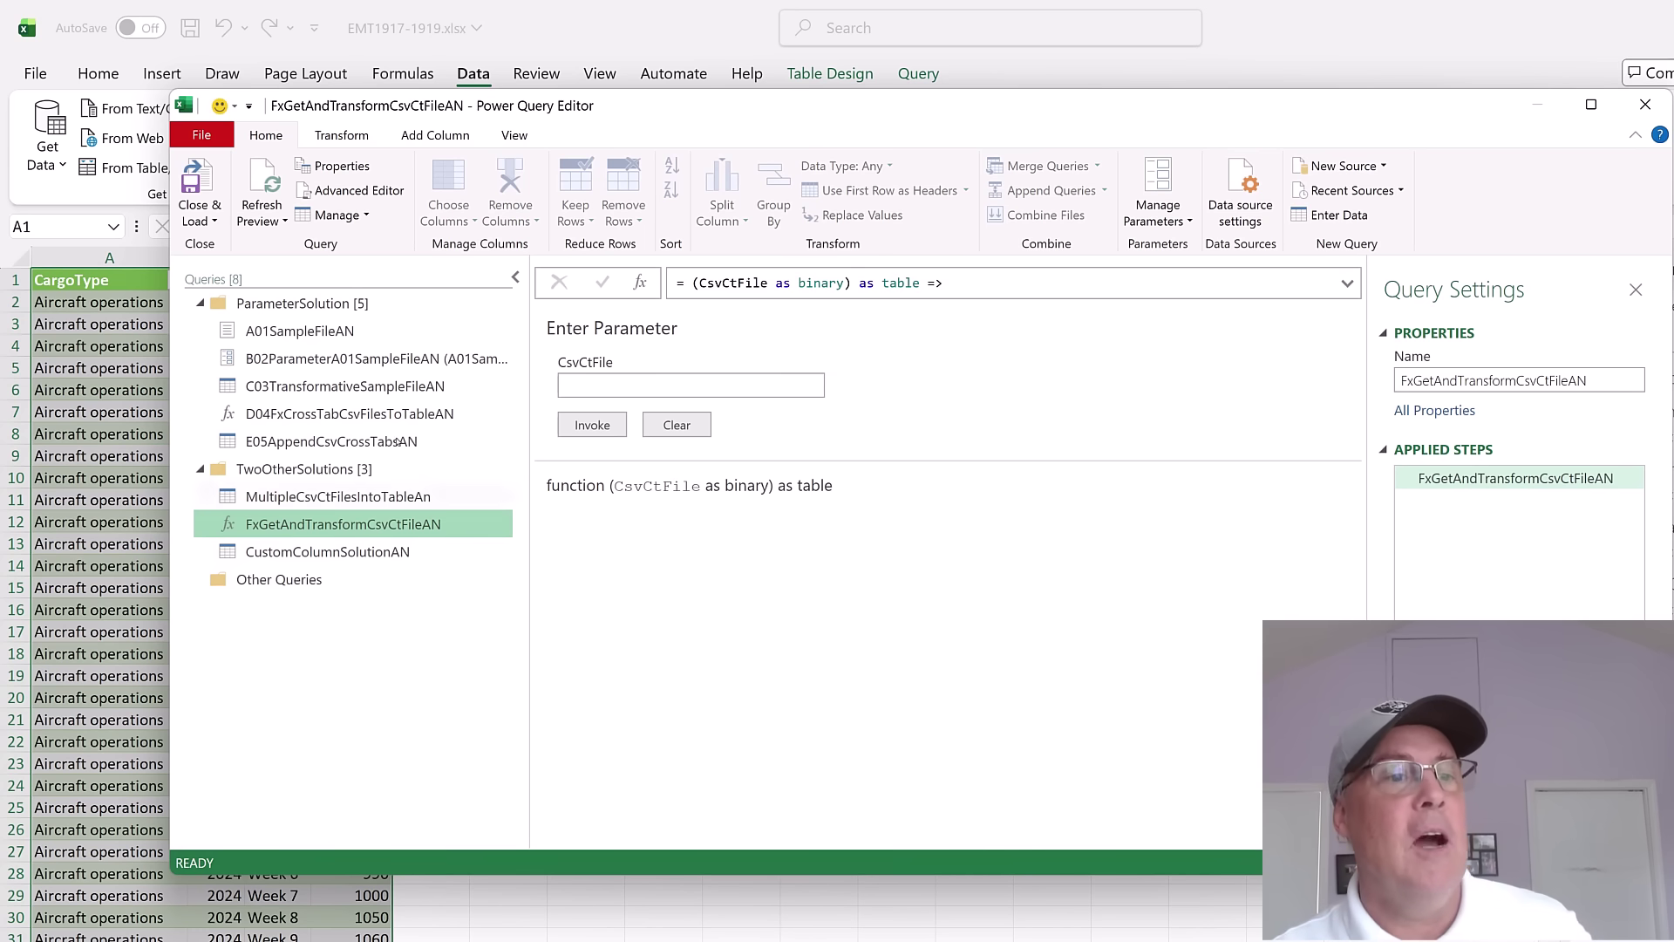
- Review the five ParameterSolution queries in order, from A01SampleFileAN through E05AppendCsvCrossTabsAN
{"action": "left_click", "coordinate": [301, 332]}
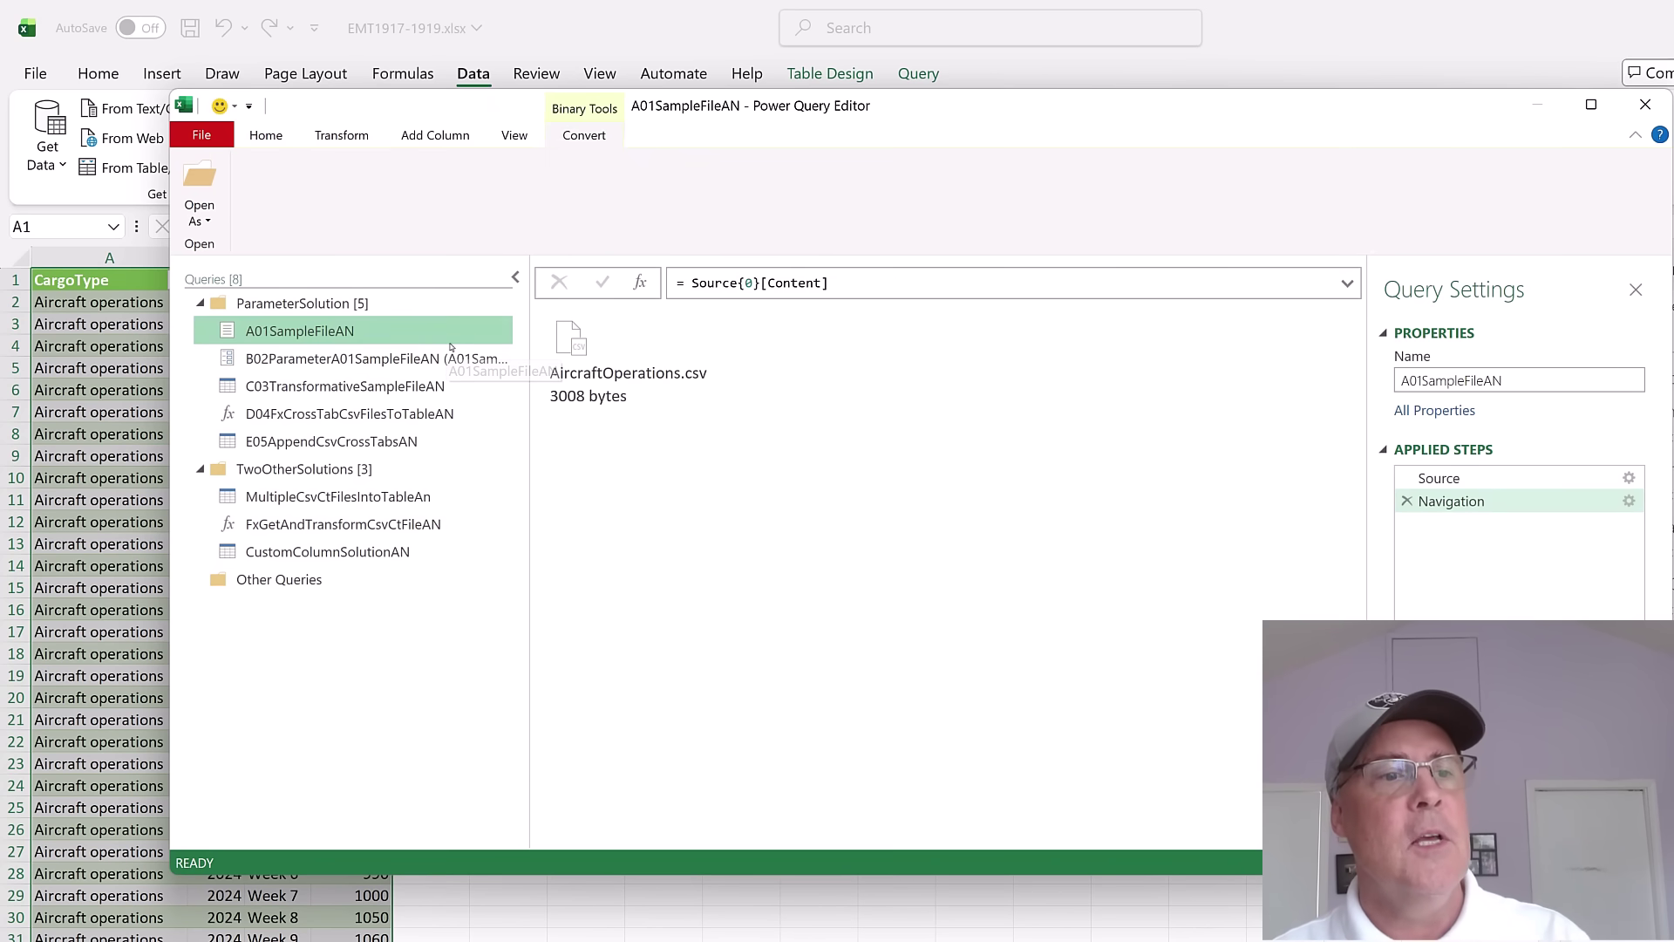
{"action": "left_click", "coordinate": [366, 361]}
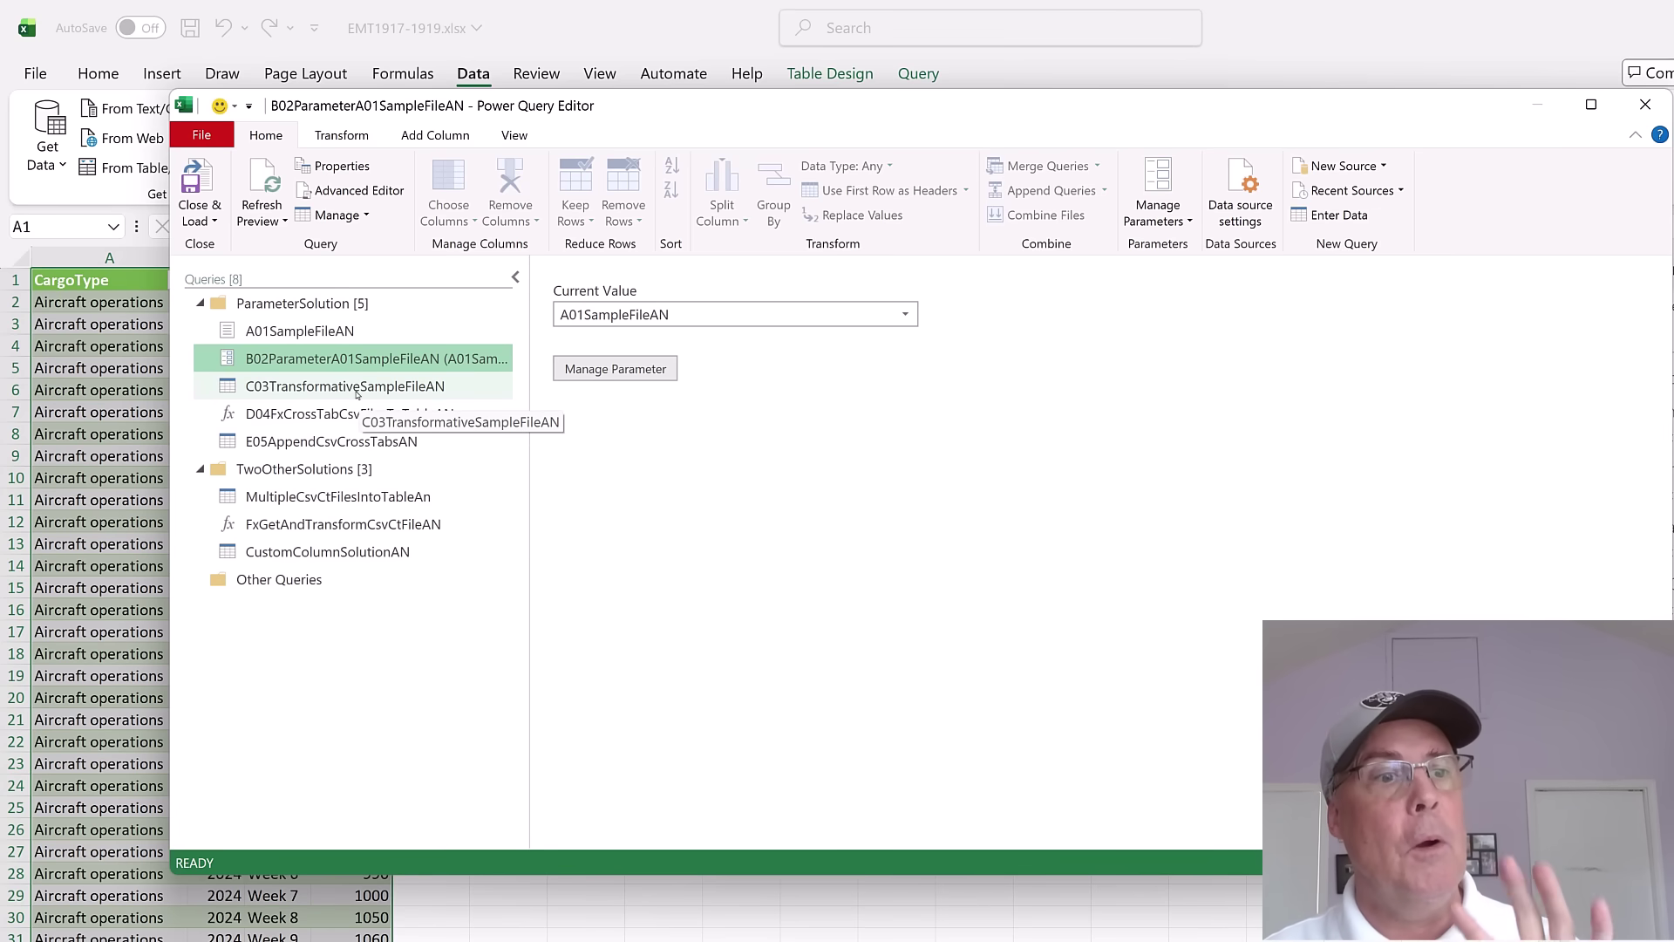
{"action": "left_click", "coordinate": [356, 392]}
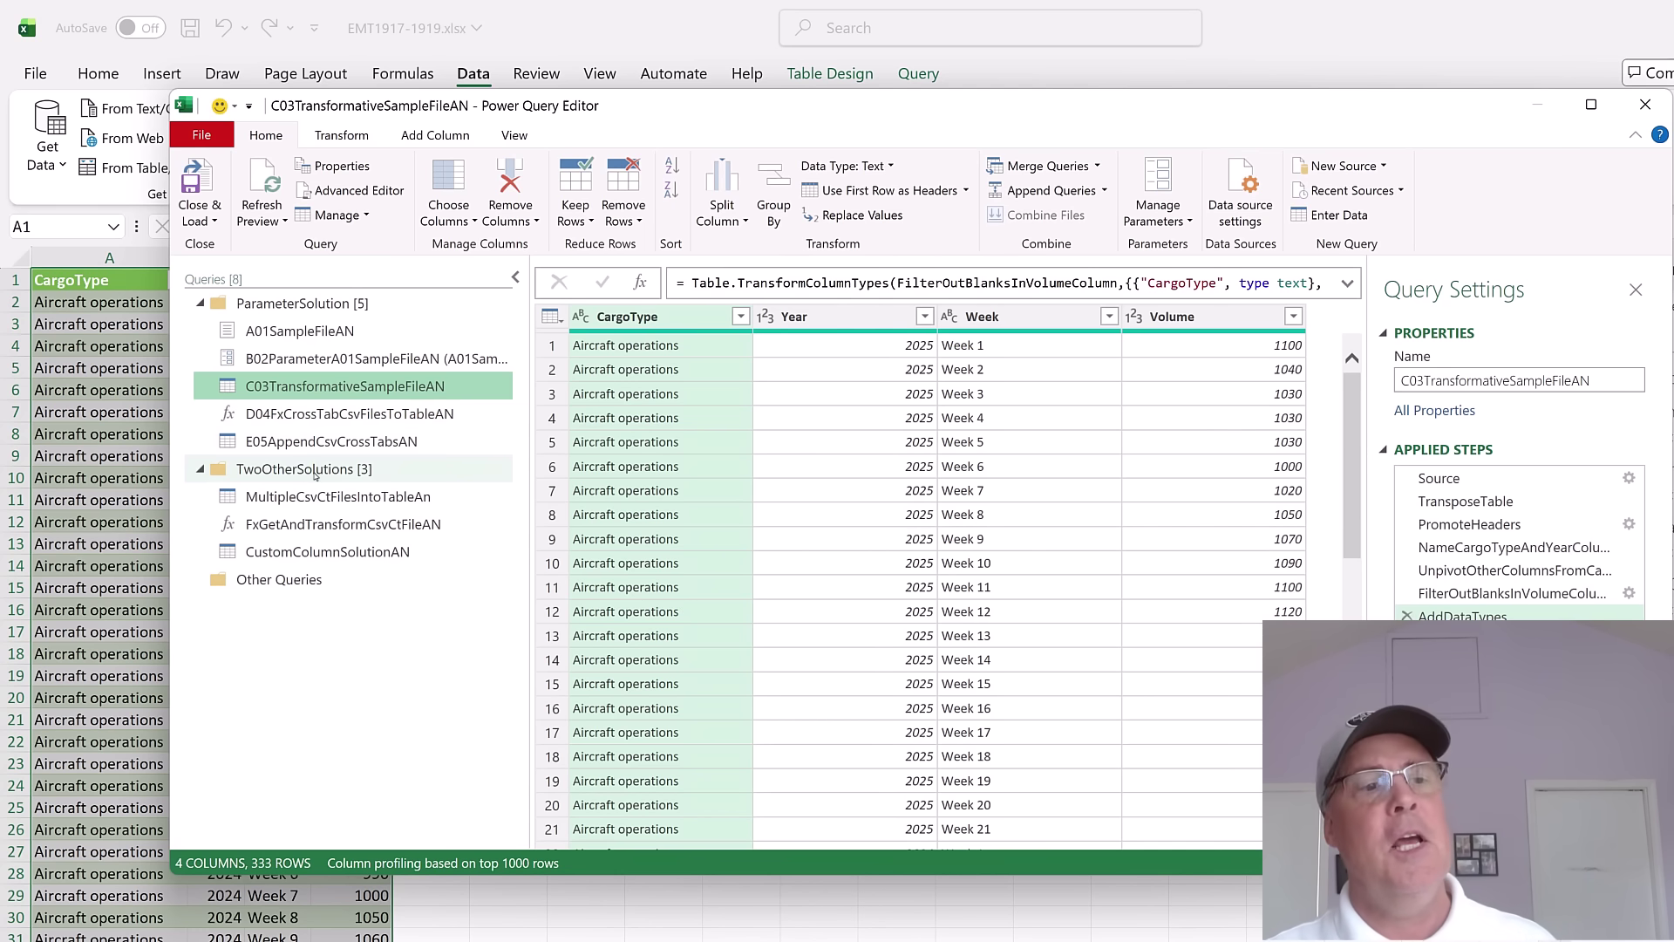
{"action": "left_click", "coordinate": [310, 415]}
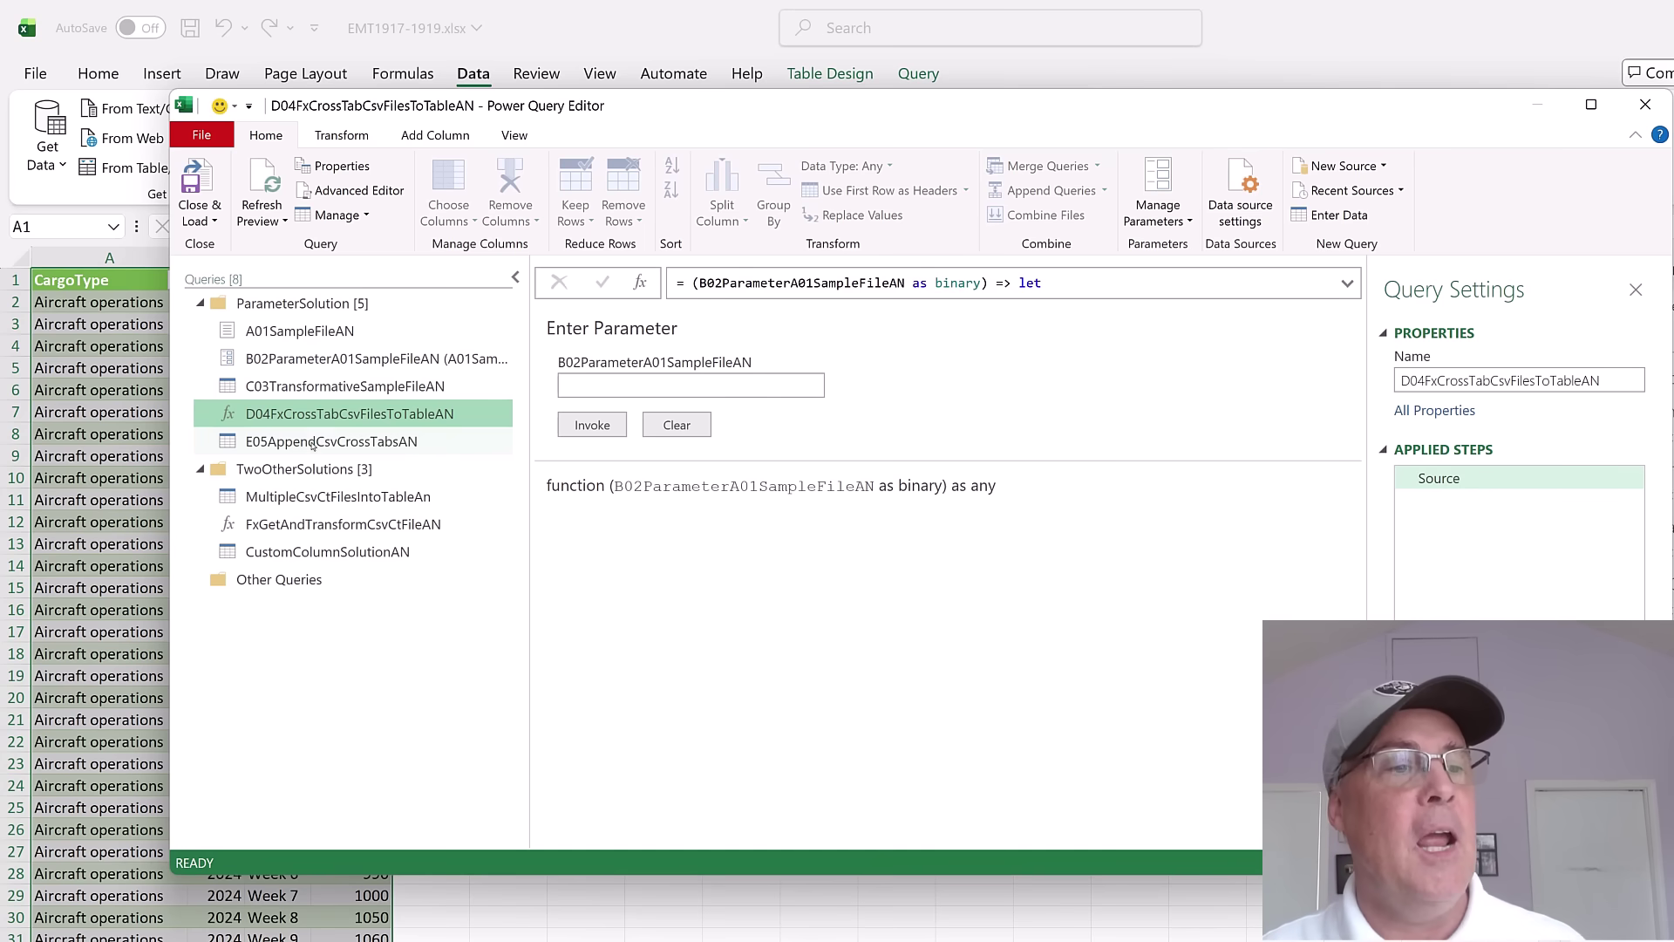
{"action": "left_click", "coordinate": [328, 445]}
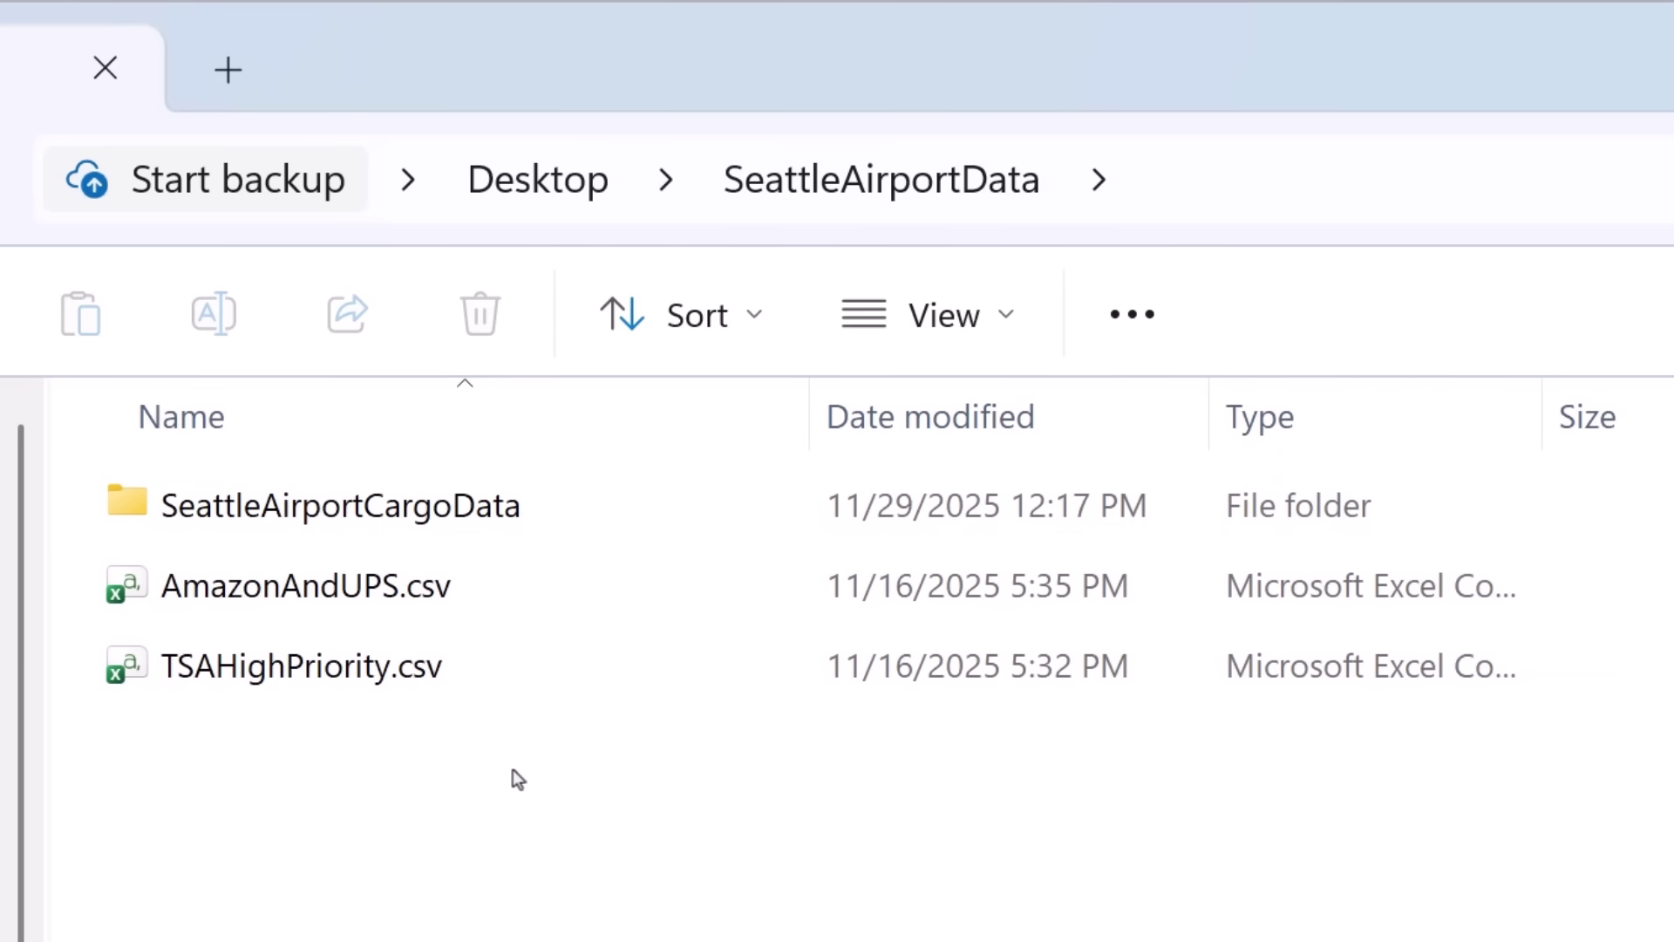
- Import the SeattleAirportCargoData folder as a data source and open its file list for transformation in Power Query Editor
{"action": "double_click", "coordinate": [473, 511]}
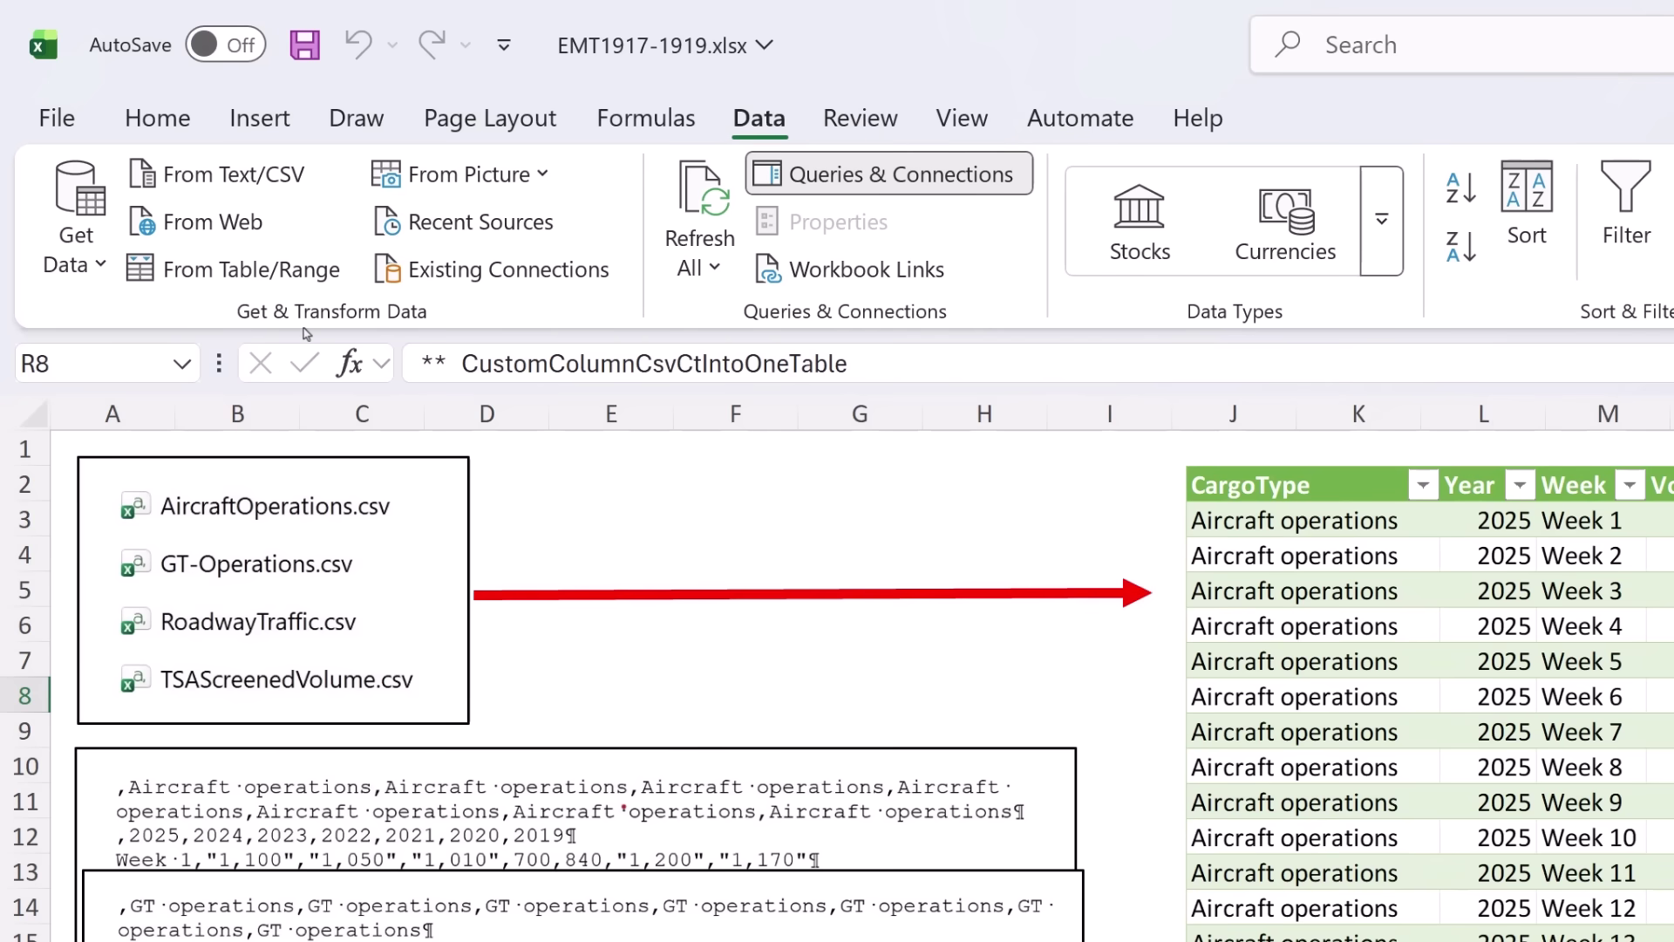
{"action": "left_click", "coordinate": [73, 252]}
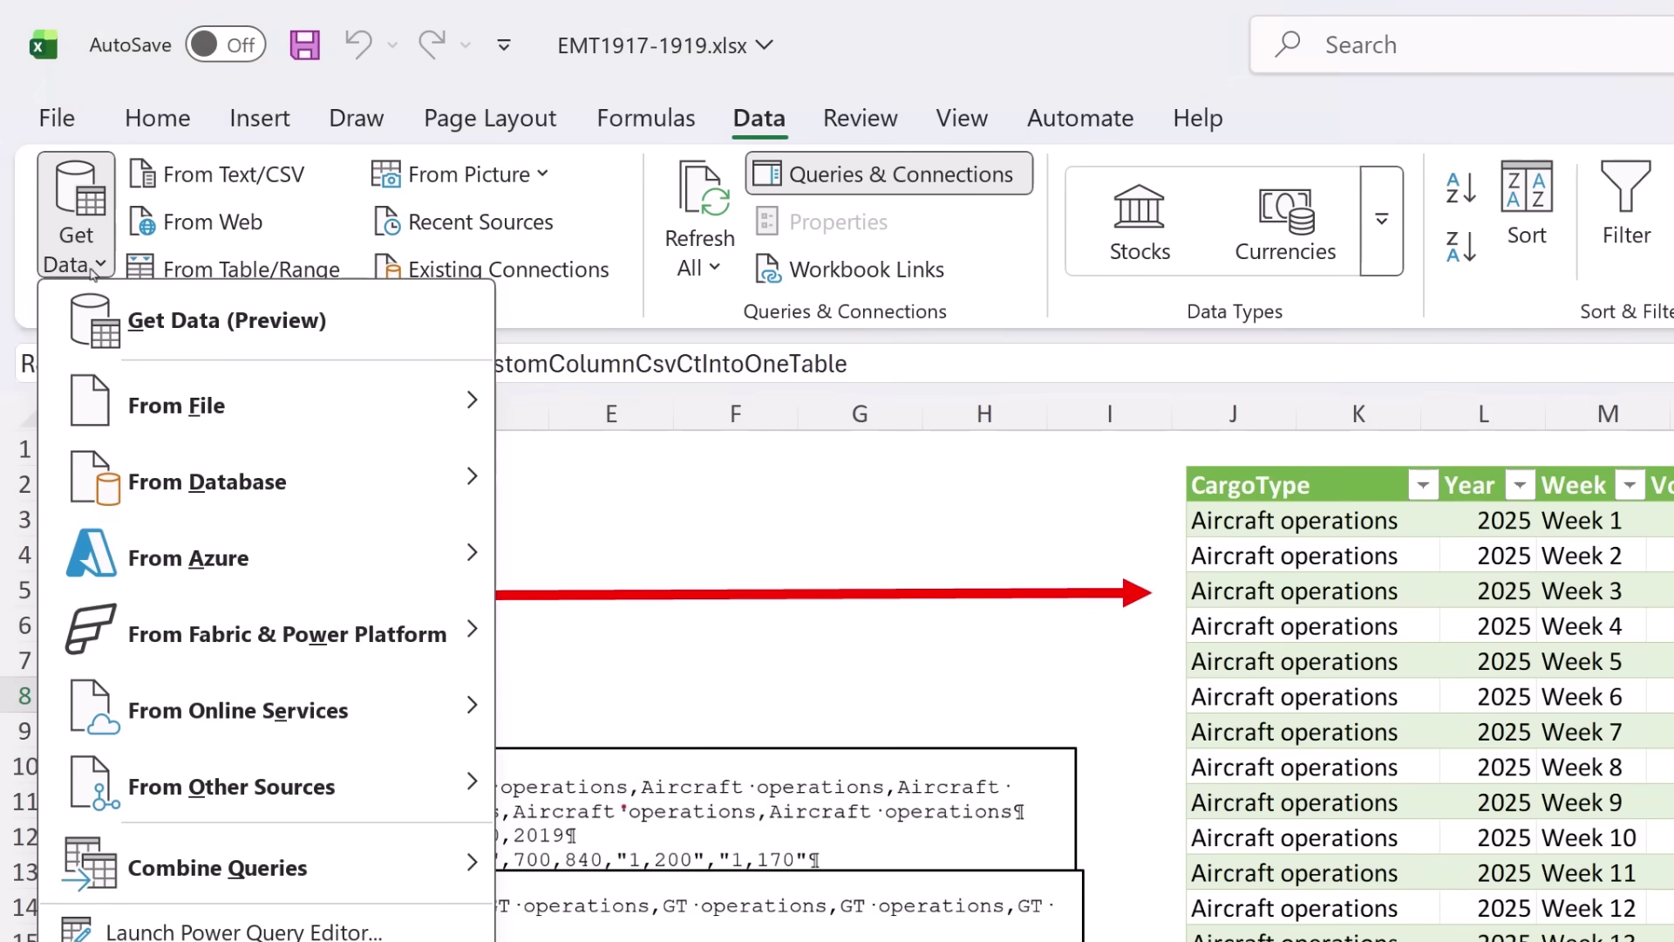
{"action": "mouse_move", "coordinate": [294, 422]}
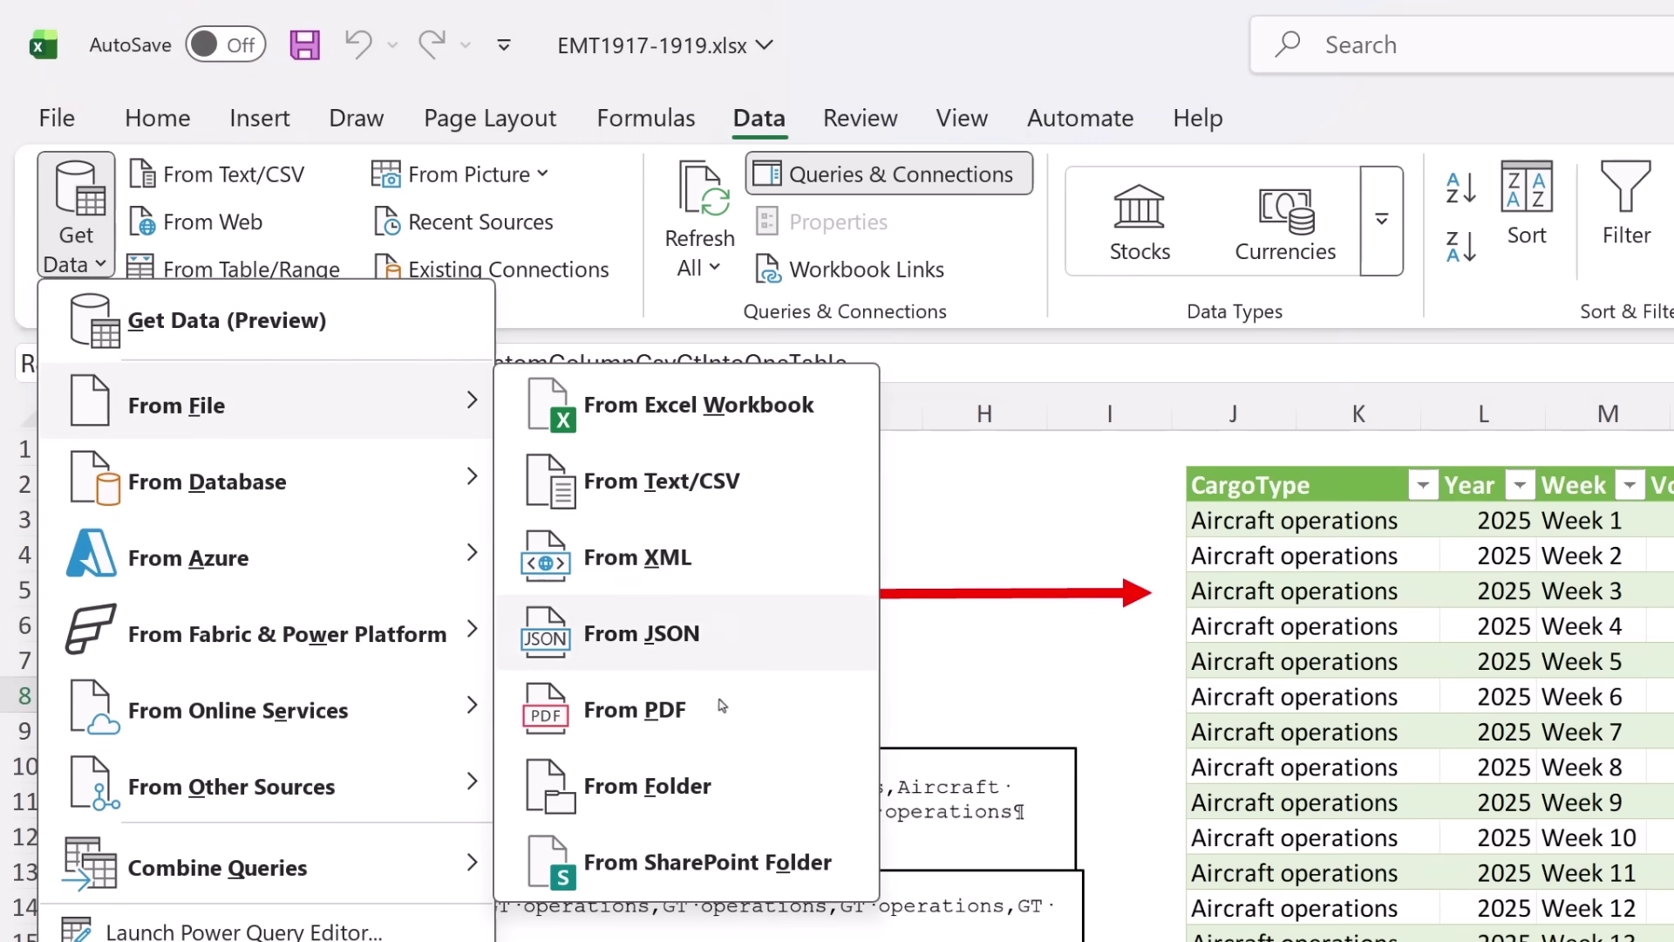
{"action": "left_click", "coordinate": [709, 814]}
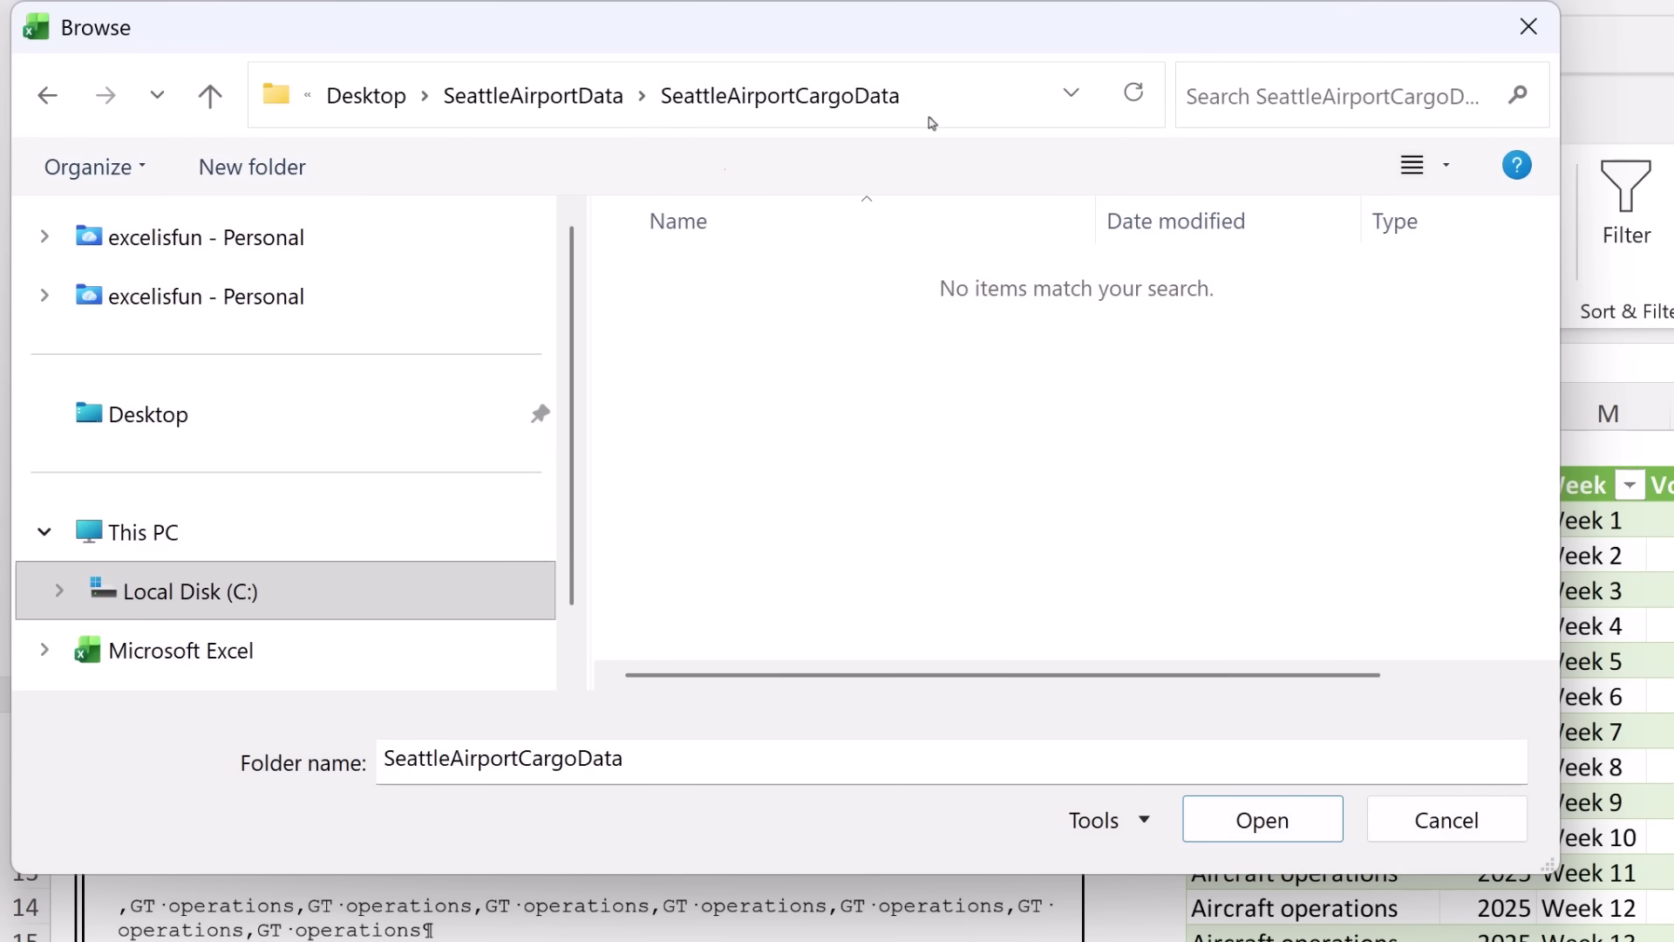
{"action": "left_click", "coordinate": [1280, 827]}
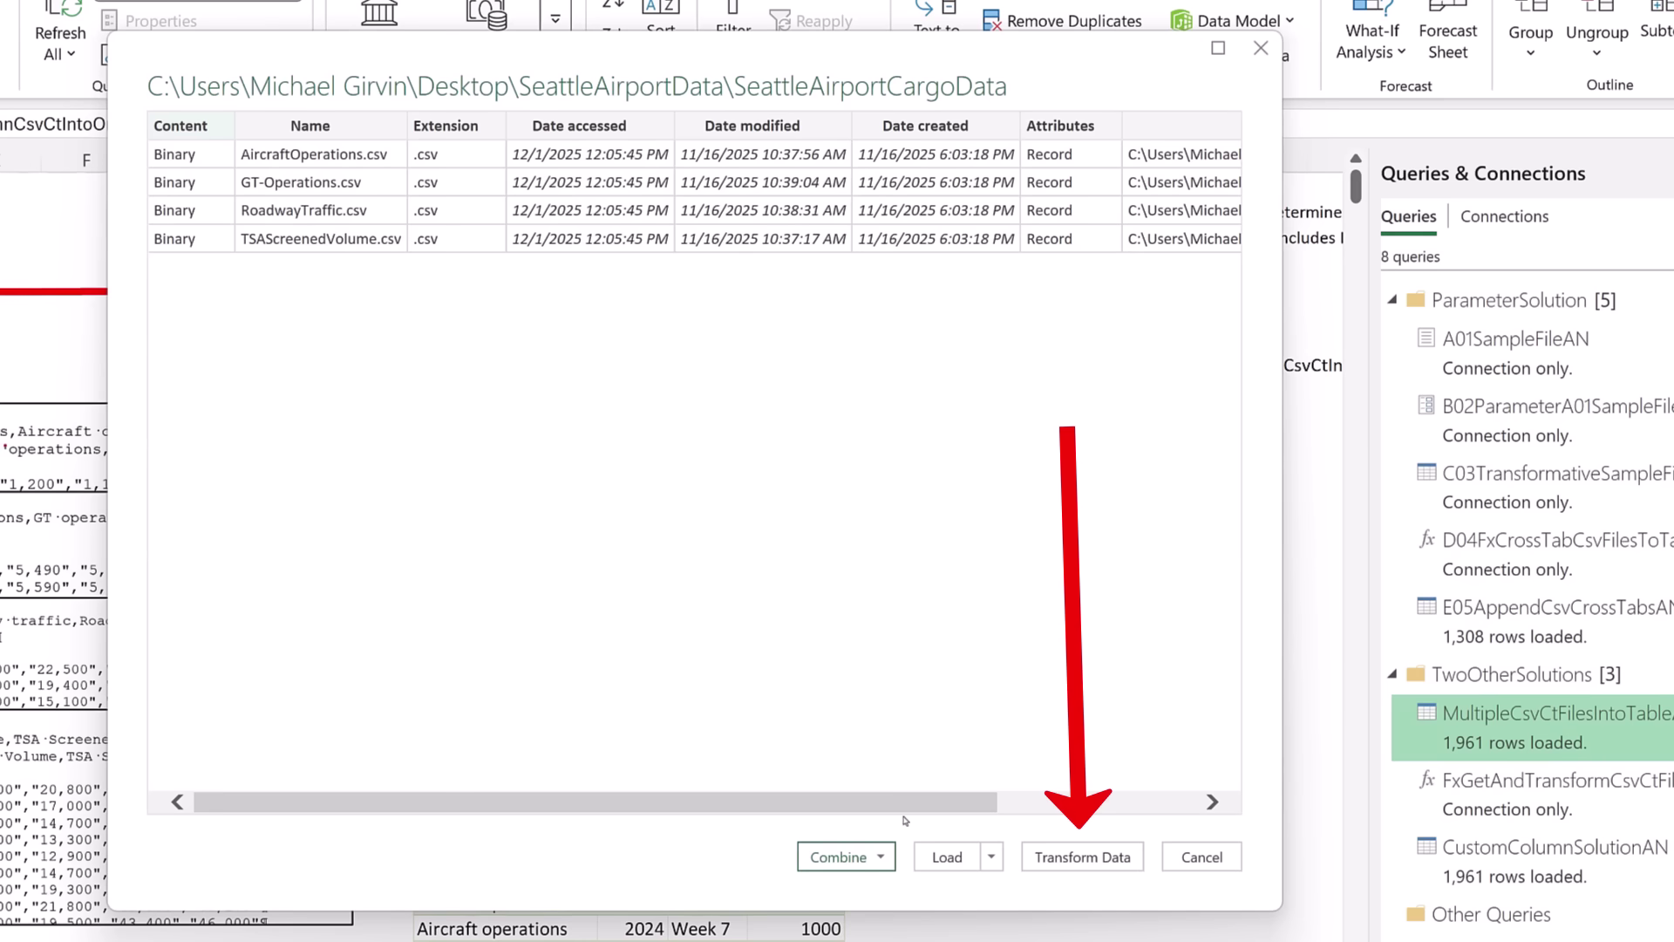
{"action": "left_click", "coordinate": [1106, 860]}
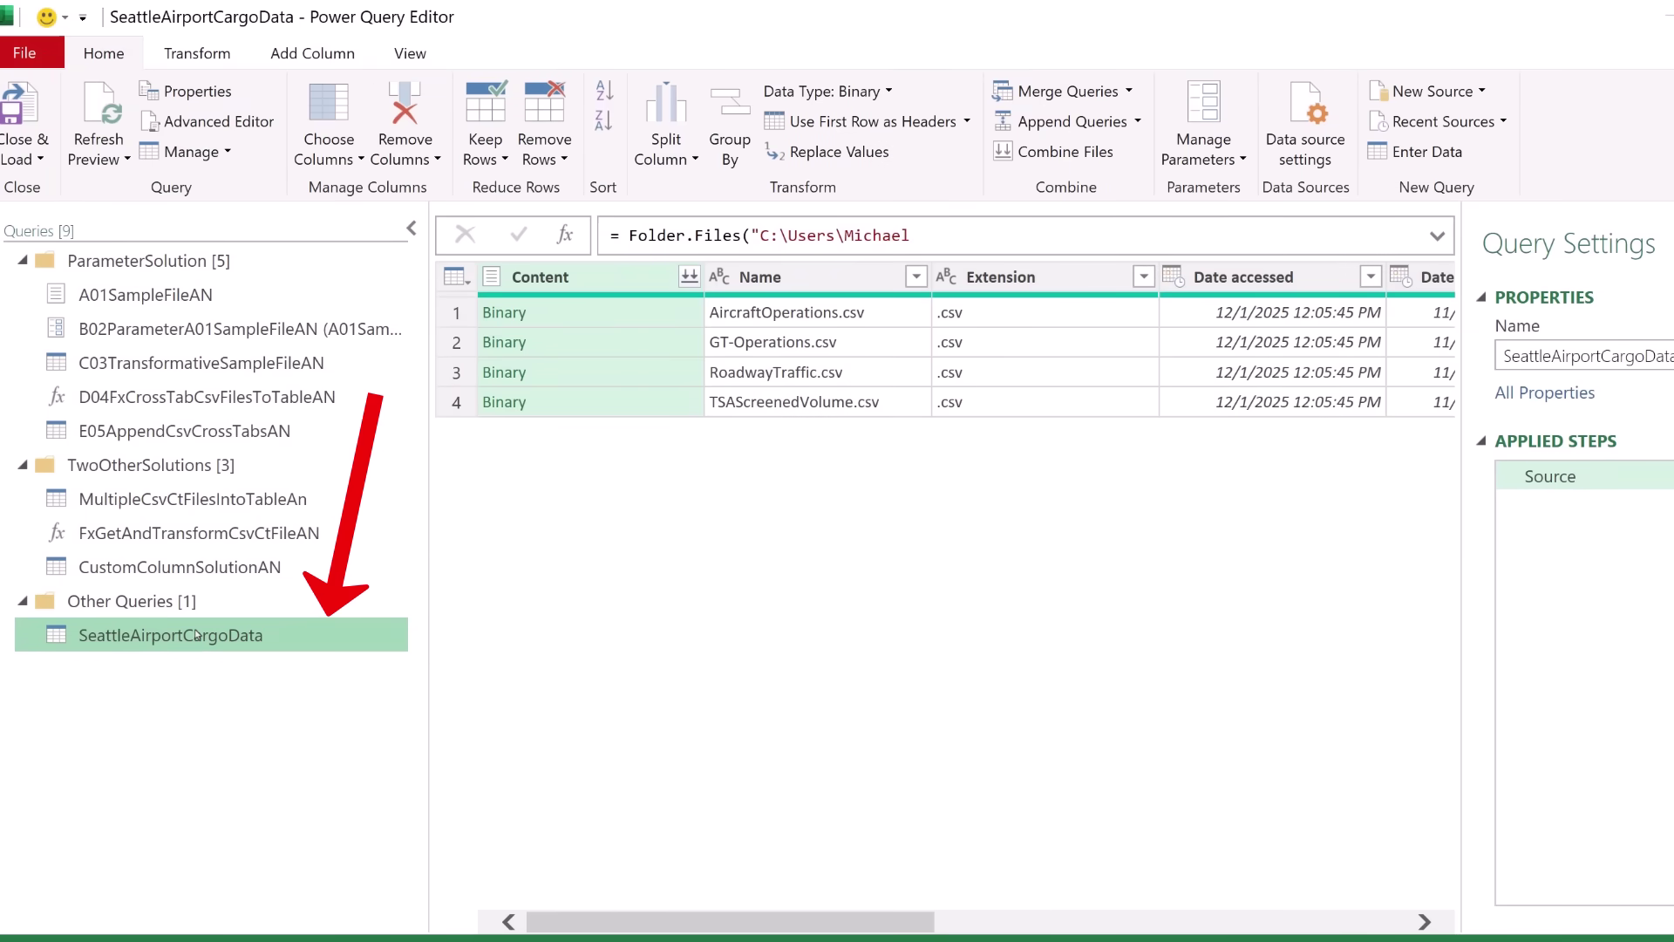
- Rename the SeattleAirportCargoData query as OneTableWithAllCsvData and expand the formula bar to show its full Folder.Files formula
{"action": "key", "text": "F2"}
{"action": "type", "text": "OneTableWithAllCsvData"}
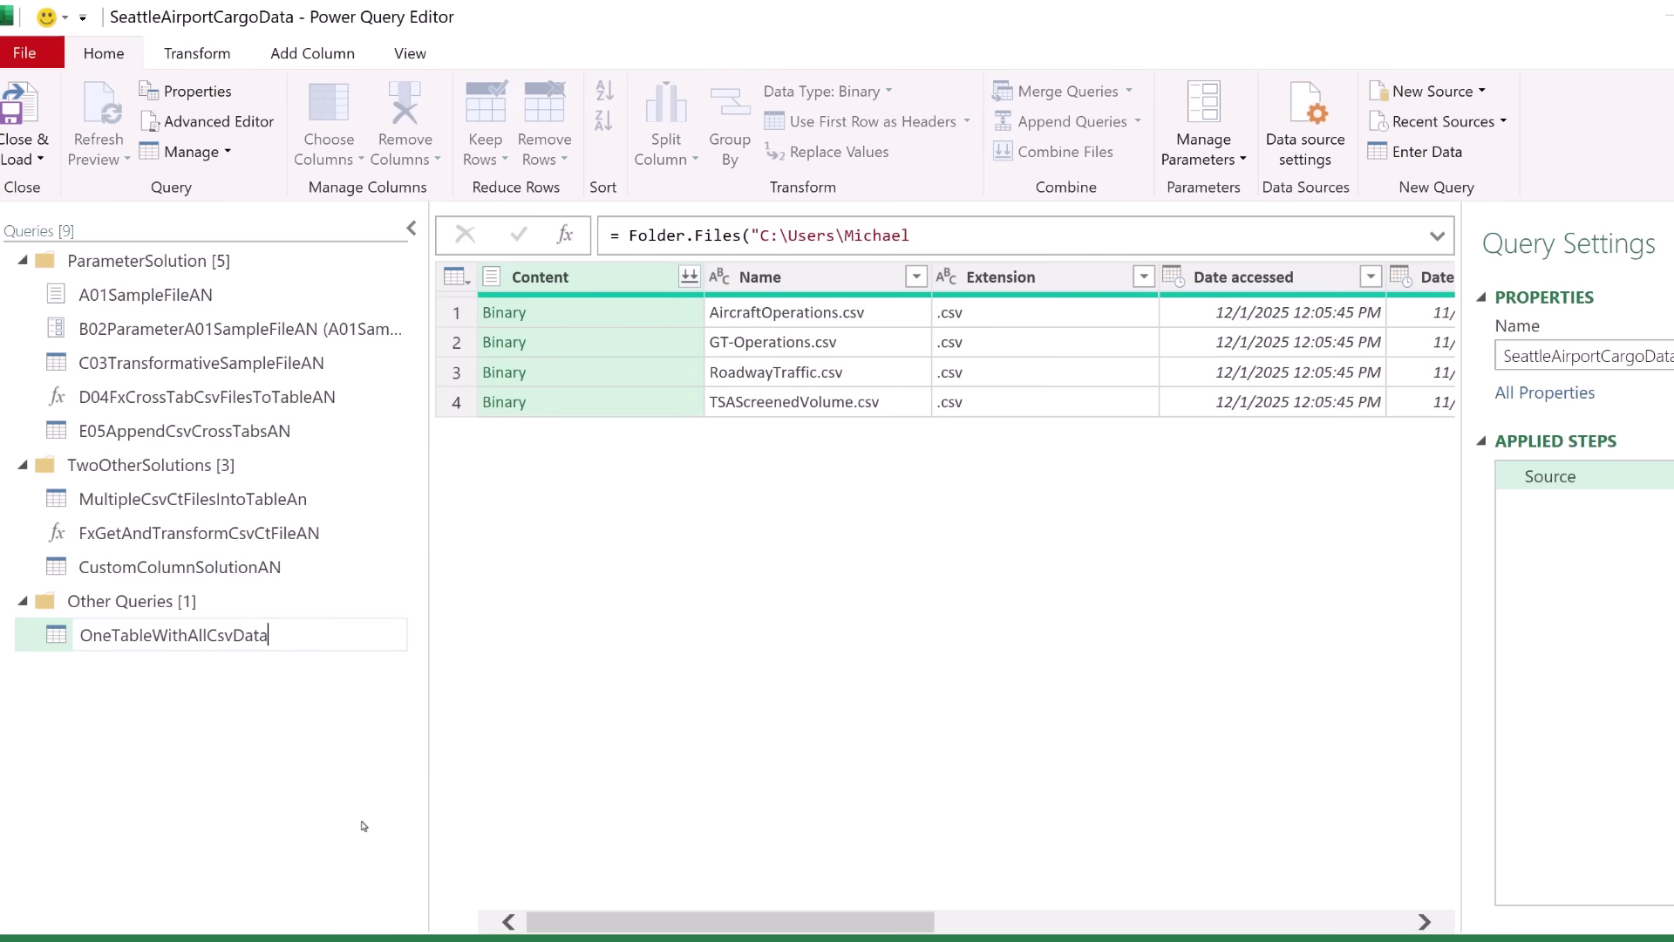
{"action": "key", "text": "Return"}
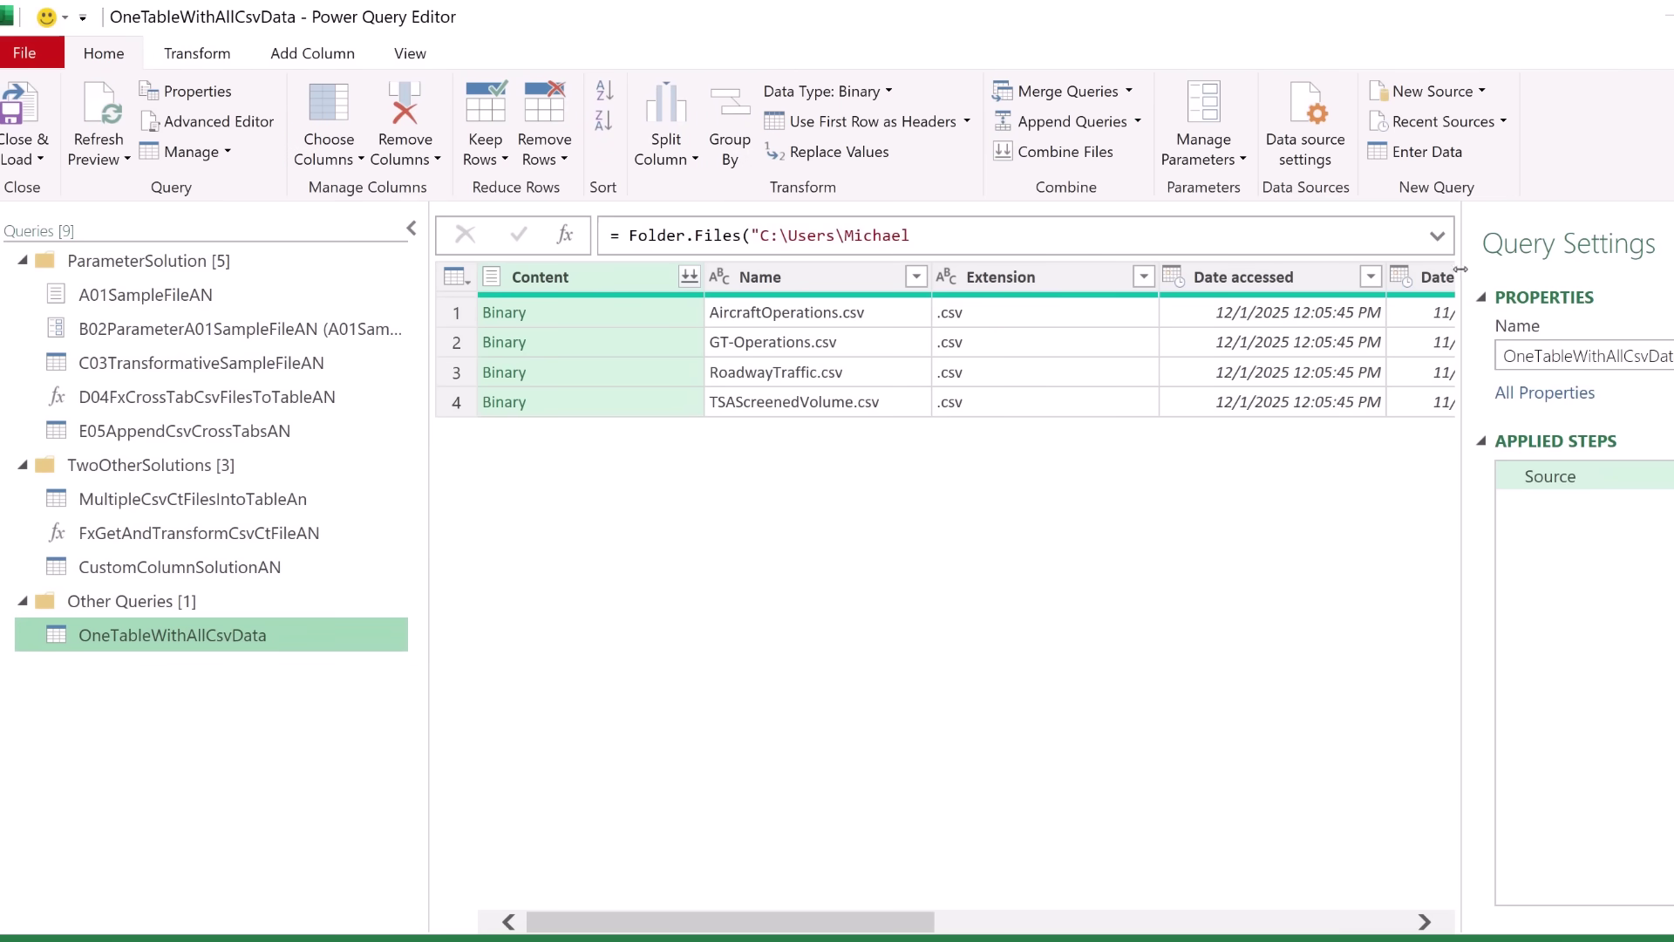
{"action": "left_click", "coordinate": [1437, 237]}
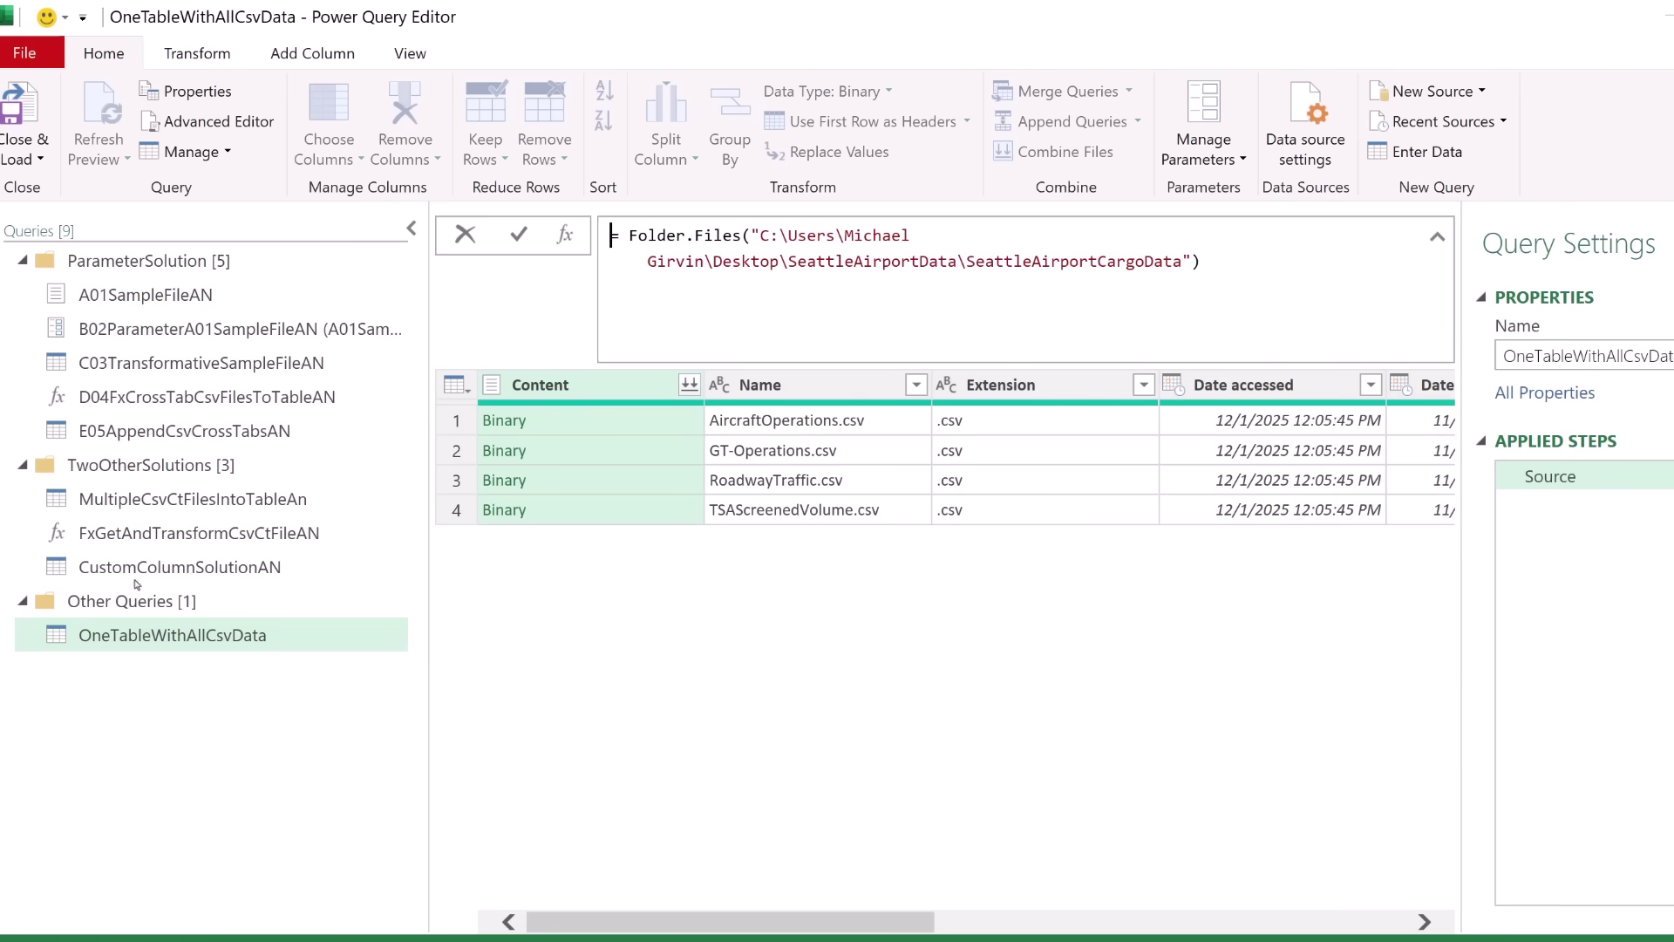
- Duplicate the OneTableWithAllCsvData query and rename the copy as A01SampleFile
{"action": "right_click", "coordinate": [137, 640]}
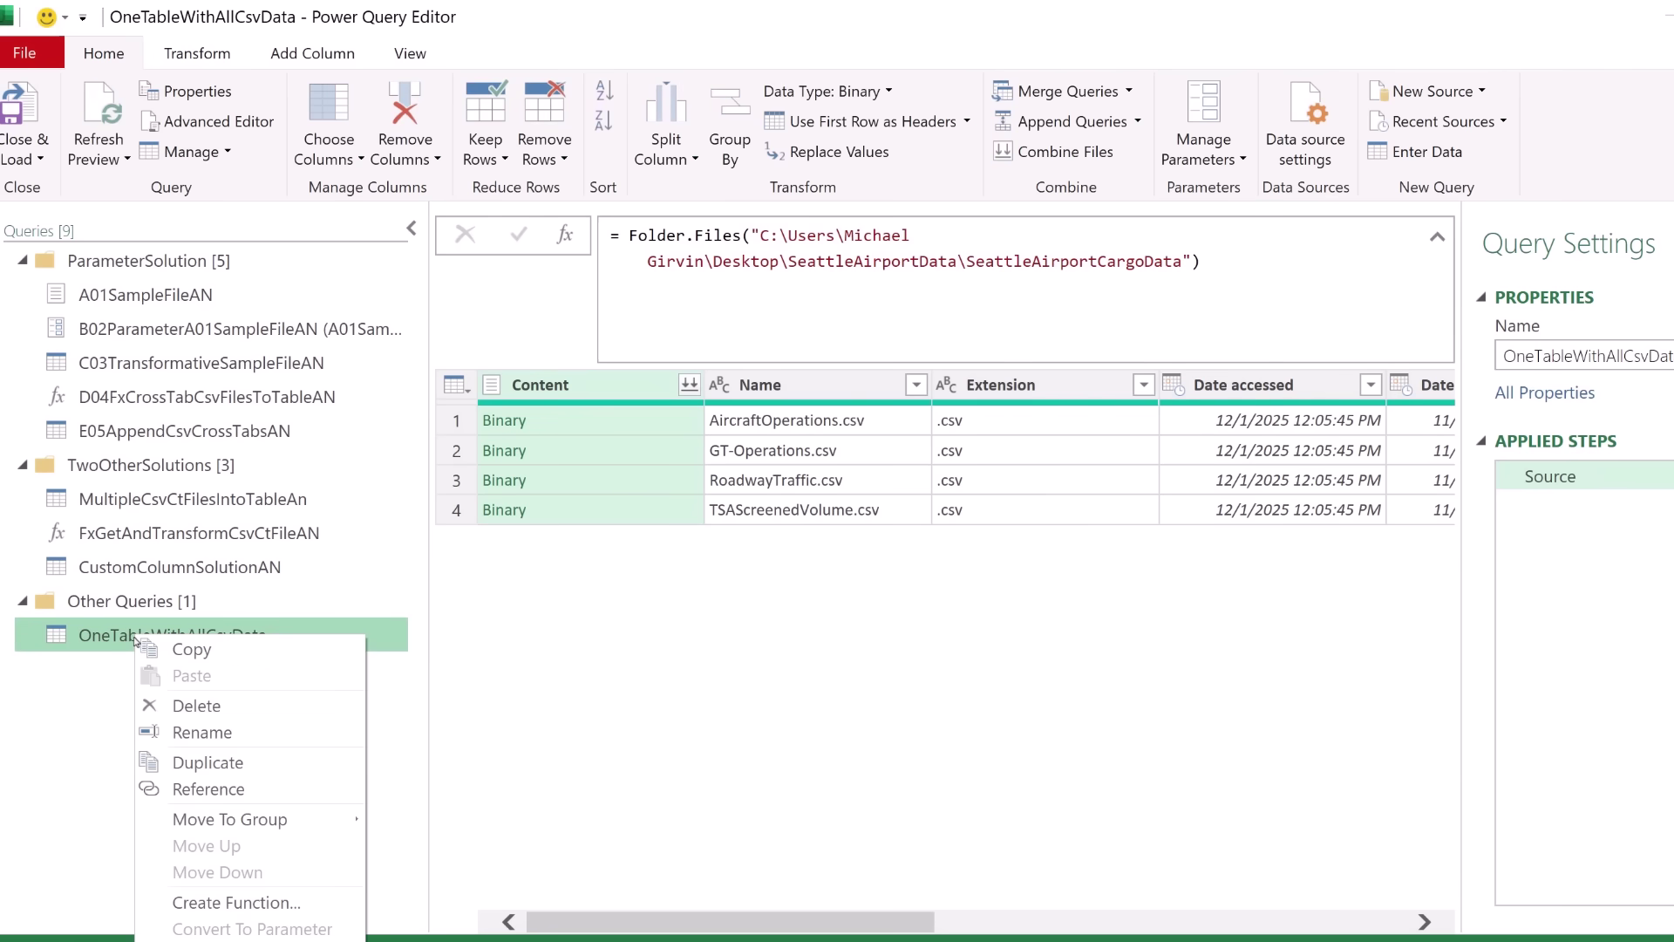
{"action": "left_click", "coordinate": [213, 763]}
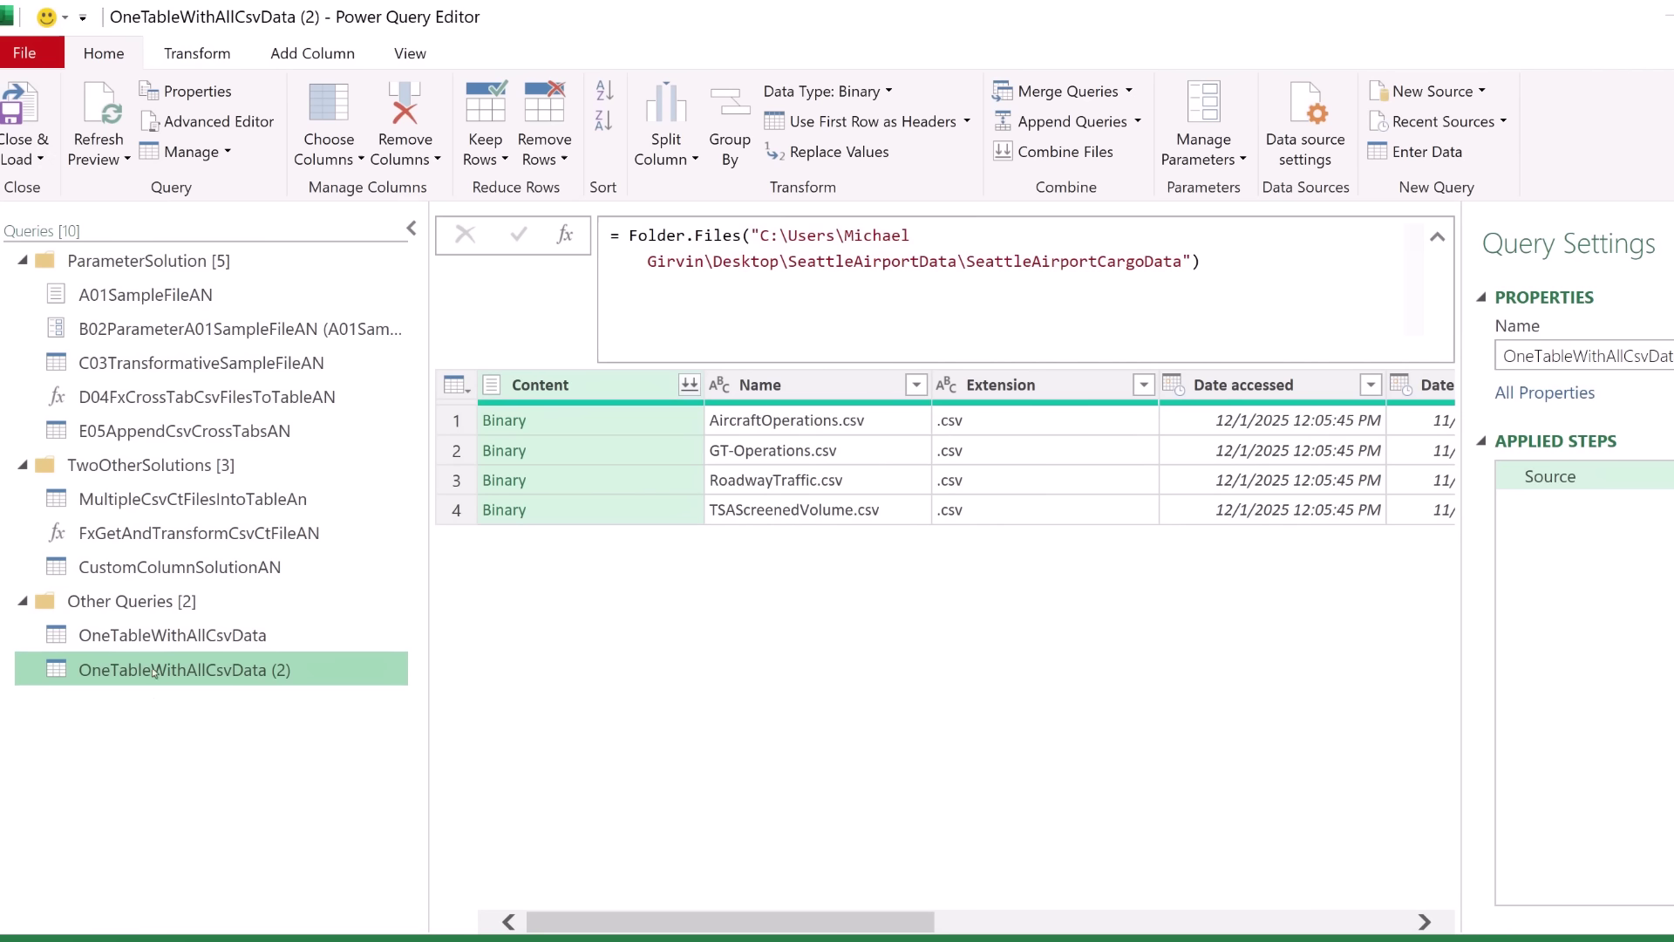
{"action": "key", "text": "F2"}
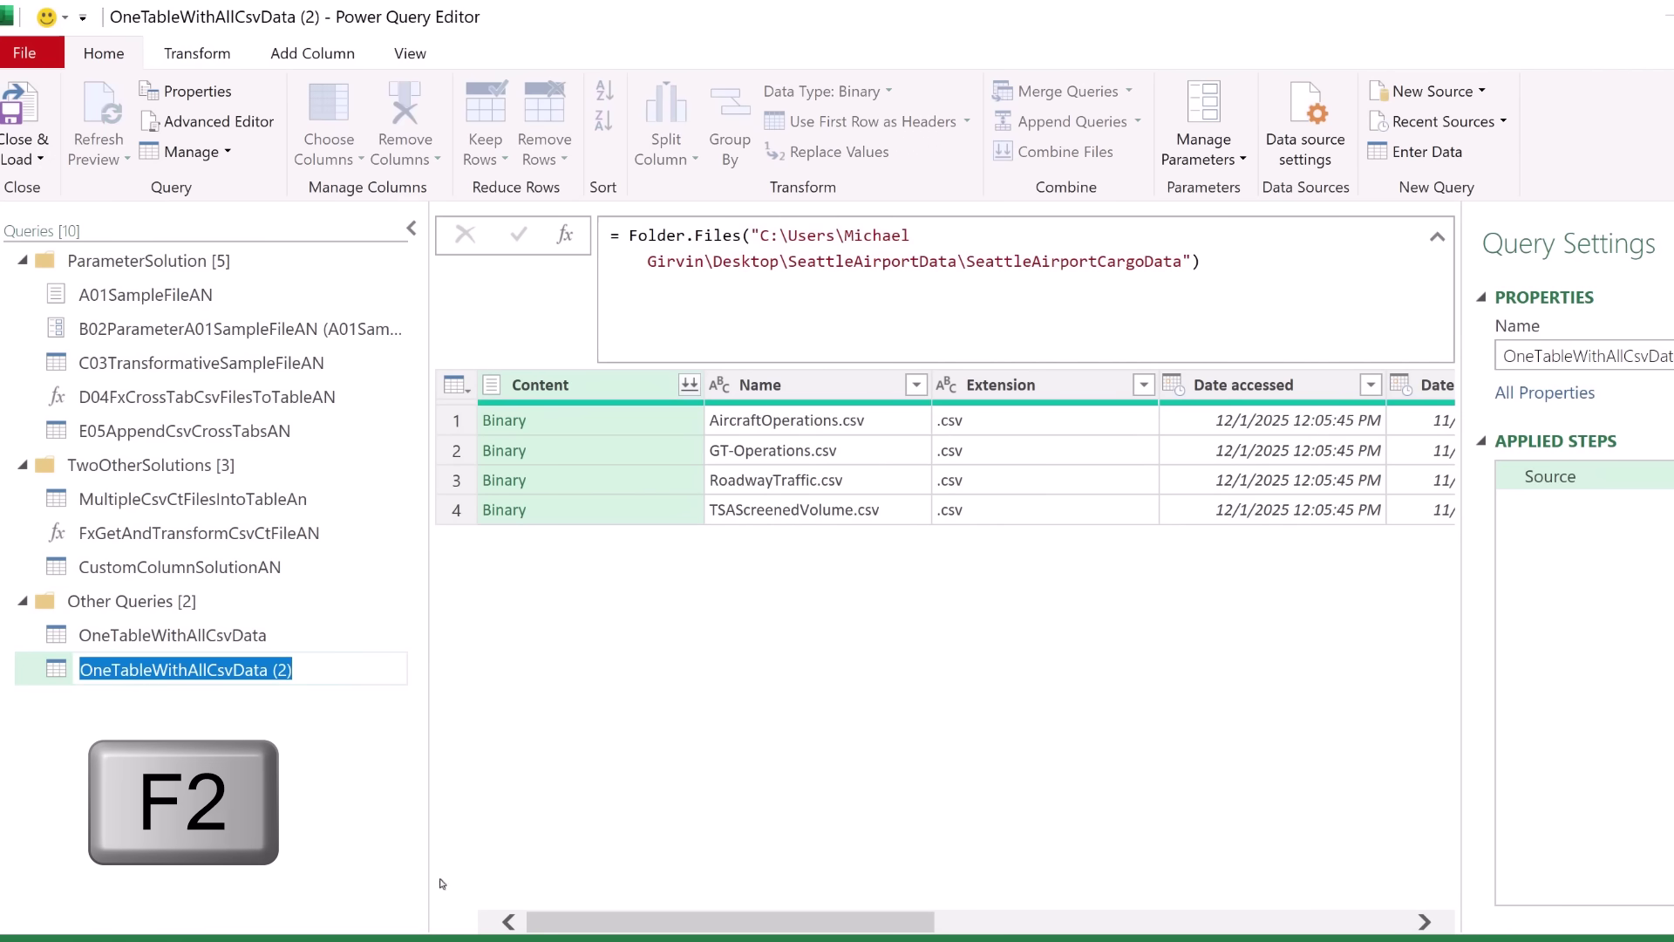
{"action": "type", "text": "A01SampleFile"}
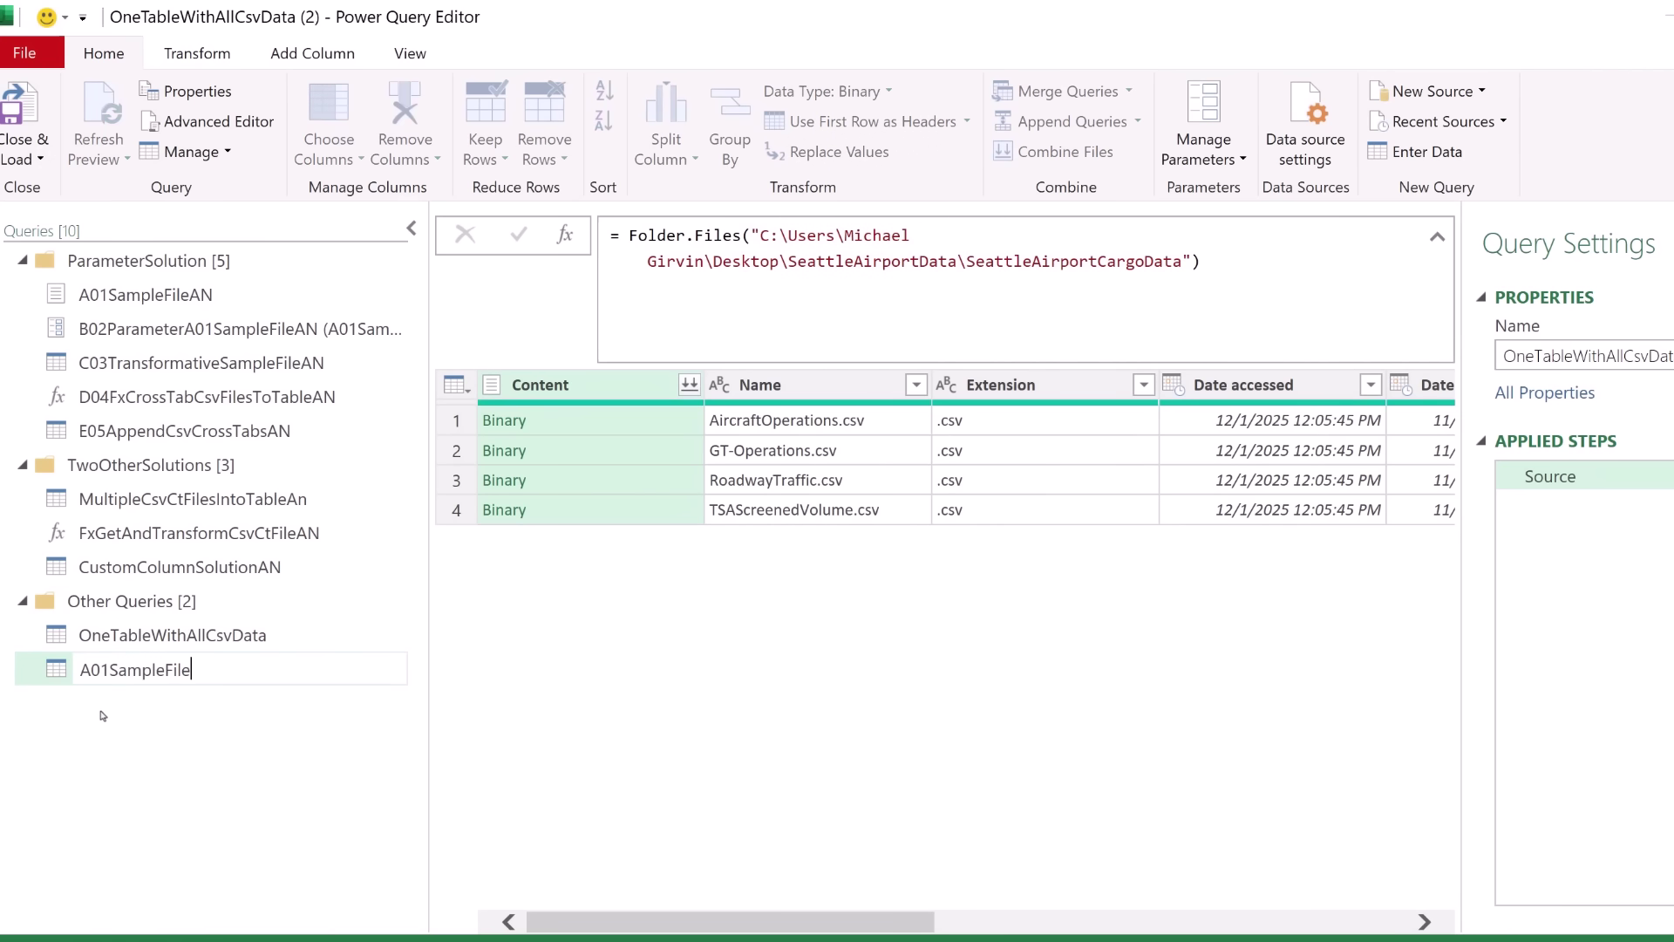
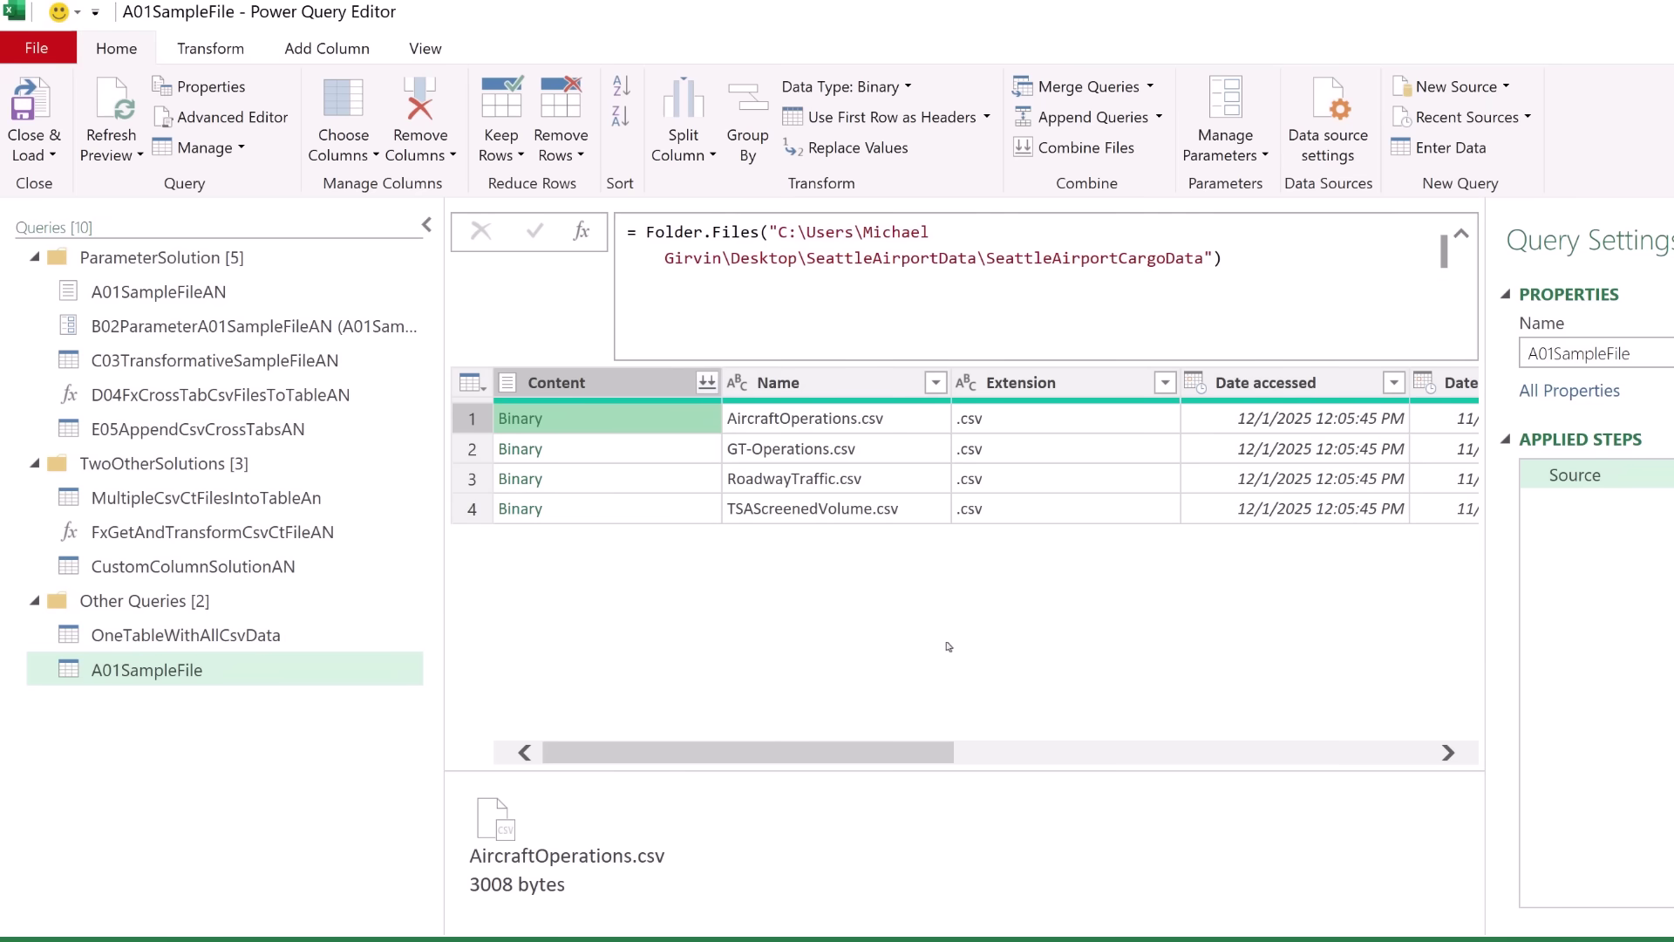
- Append the row index {0} to the Folder.Files formula in A01SampleFile to extract the first file's record
{"action": "left_click", "coordinate": [1288, 254]}
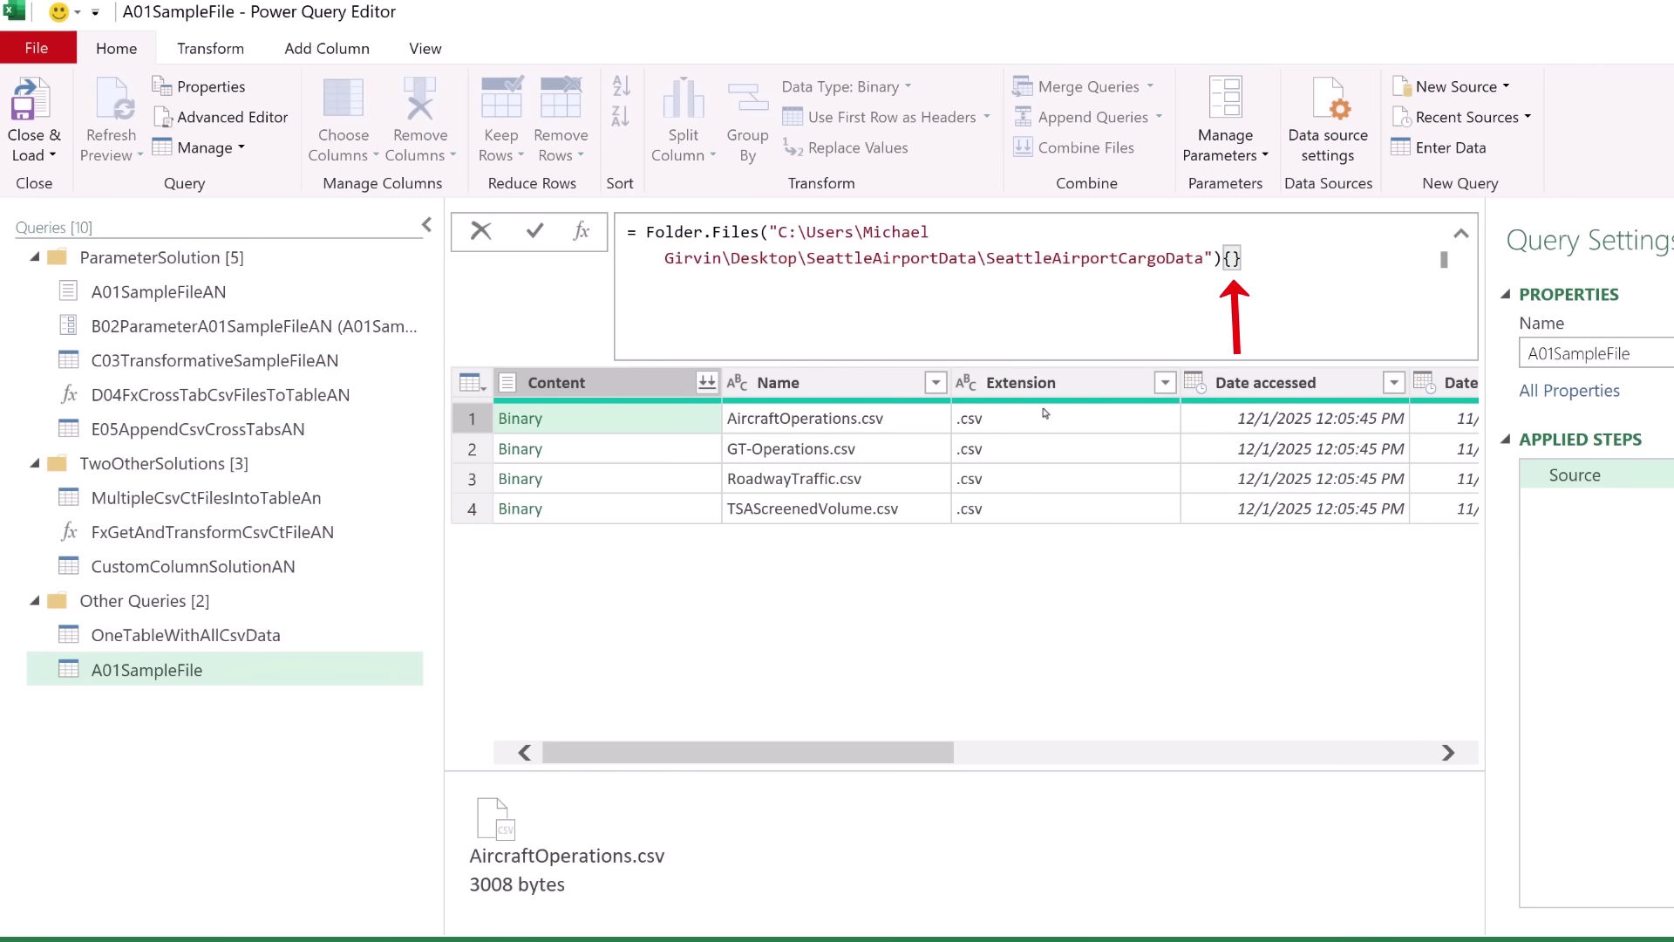
{"action": "type", "text": "0"}
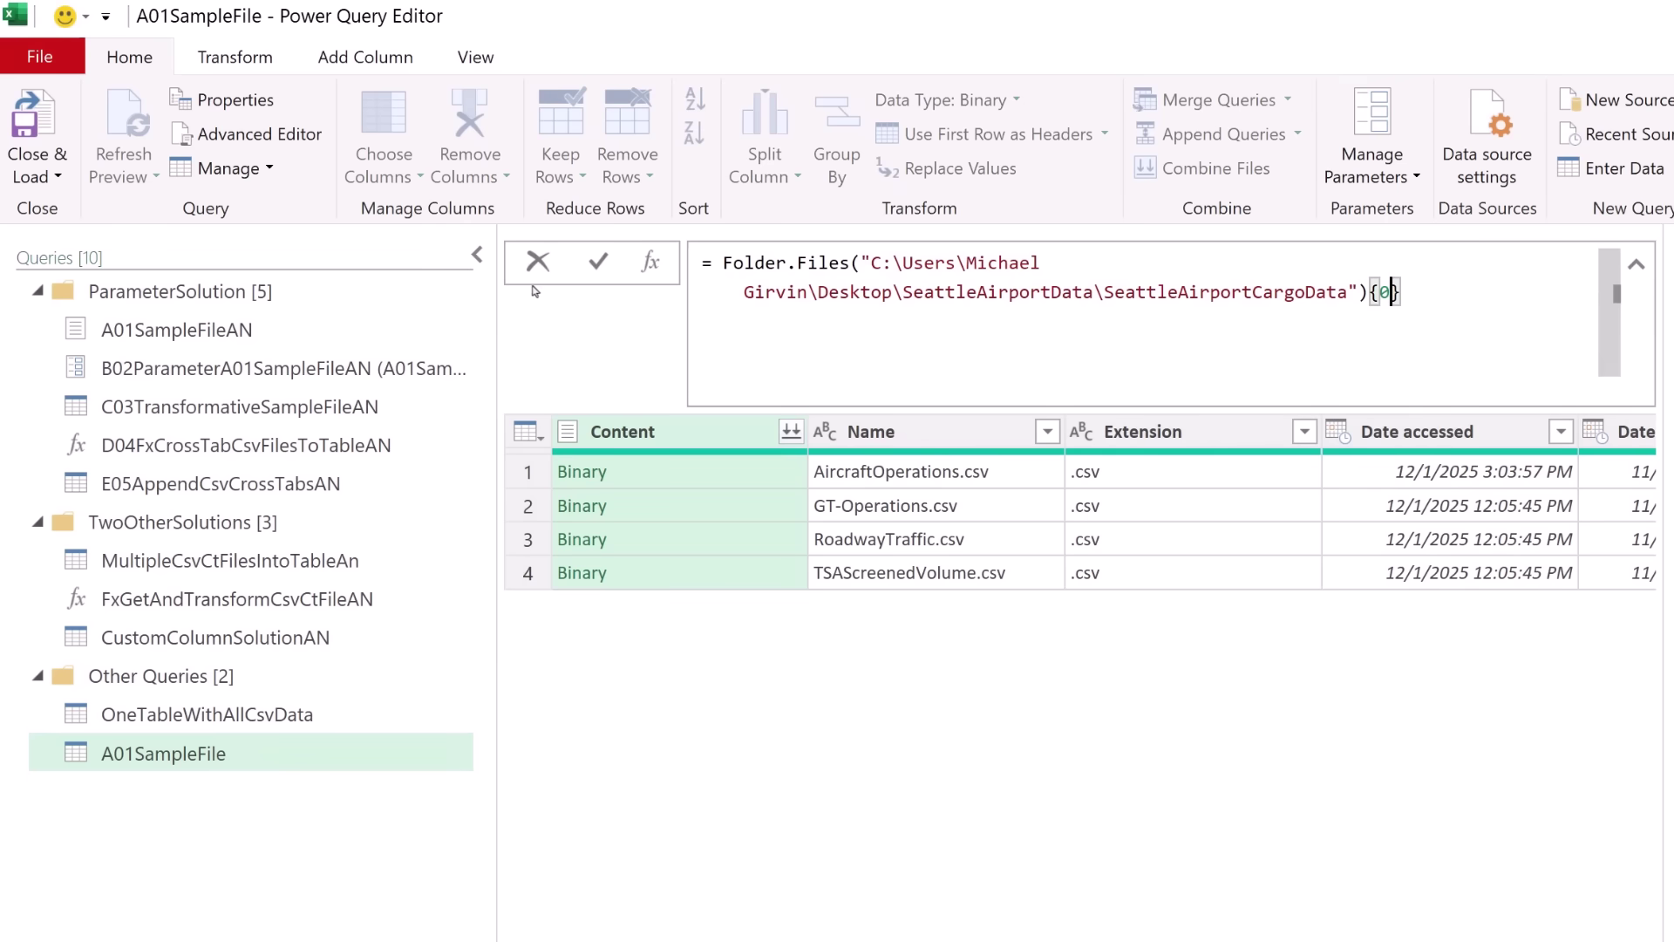
{"action": "left_click", "coordinate": [601, 266]}
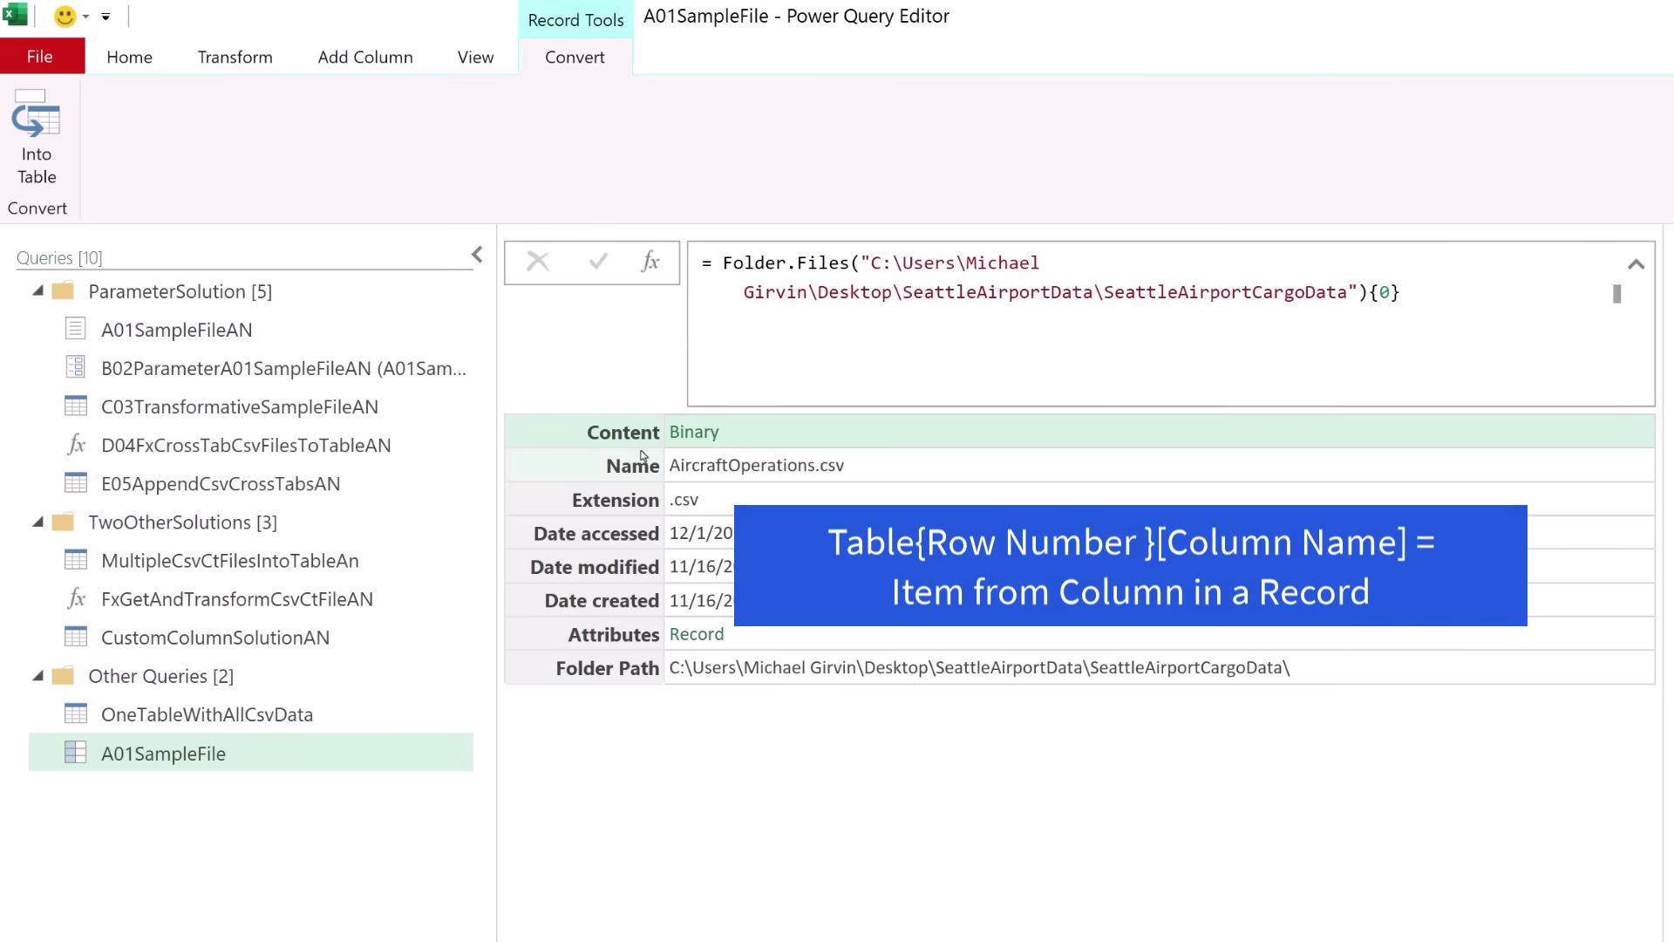
- Add [Content] after {0} in the A01SampleFile formula to extract the binary file from the record
{"action": "left_click", "coordinate": [1459, 303]}
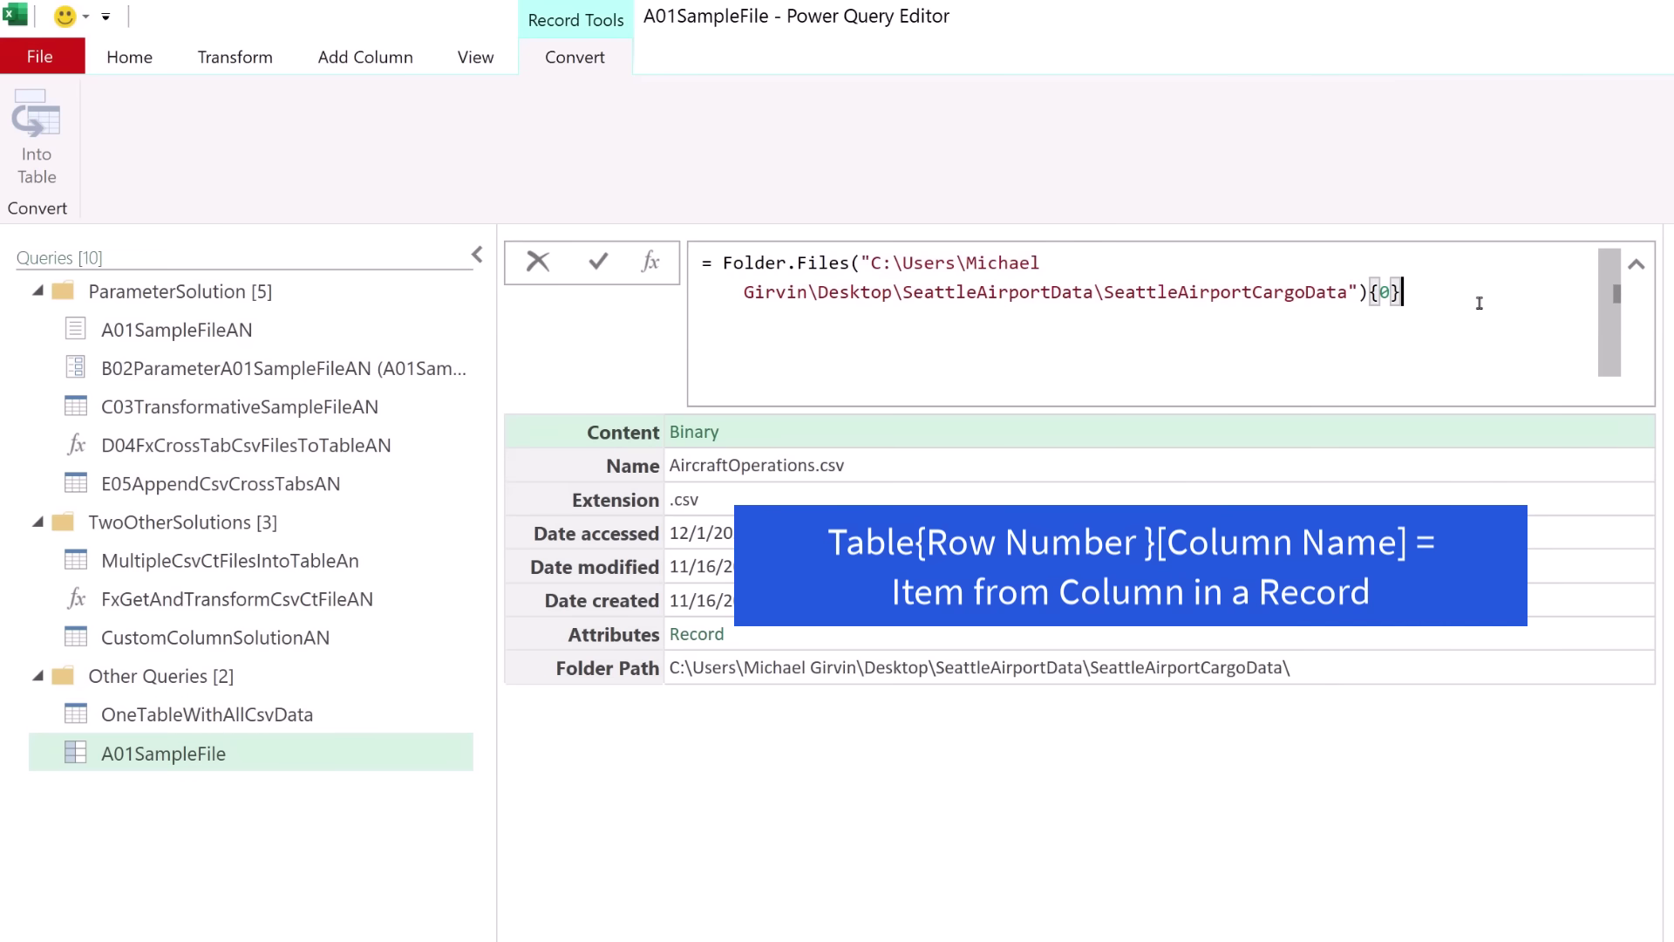
{"action": "type", "text": "["}
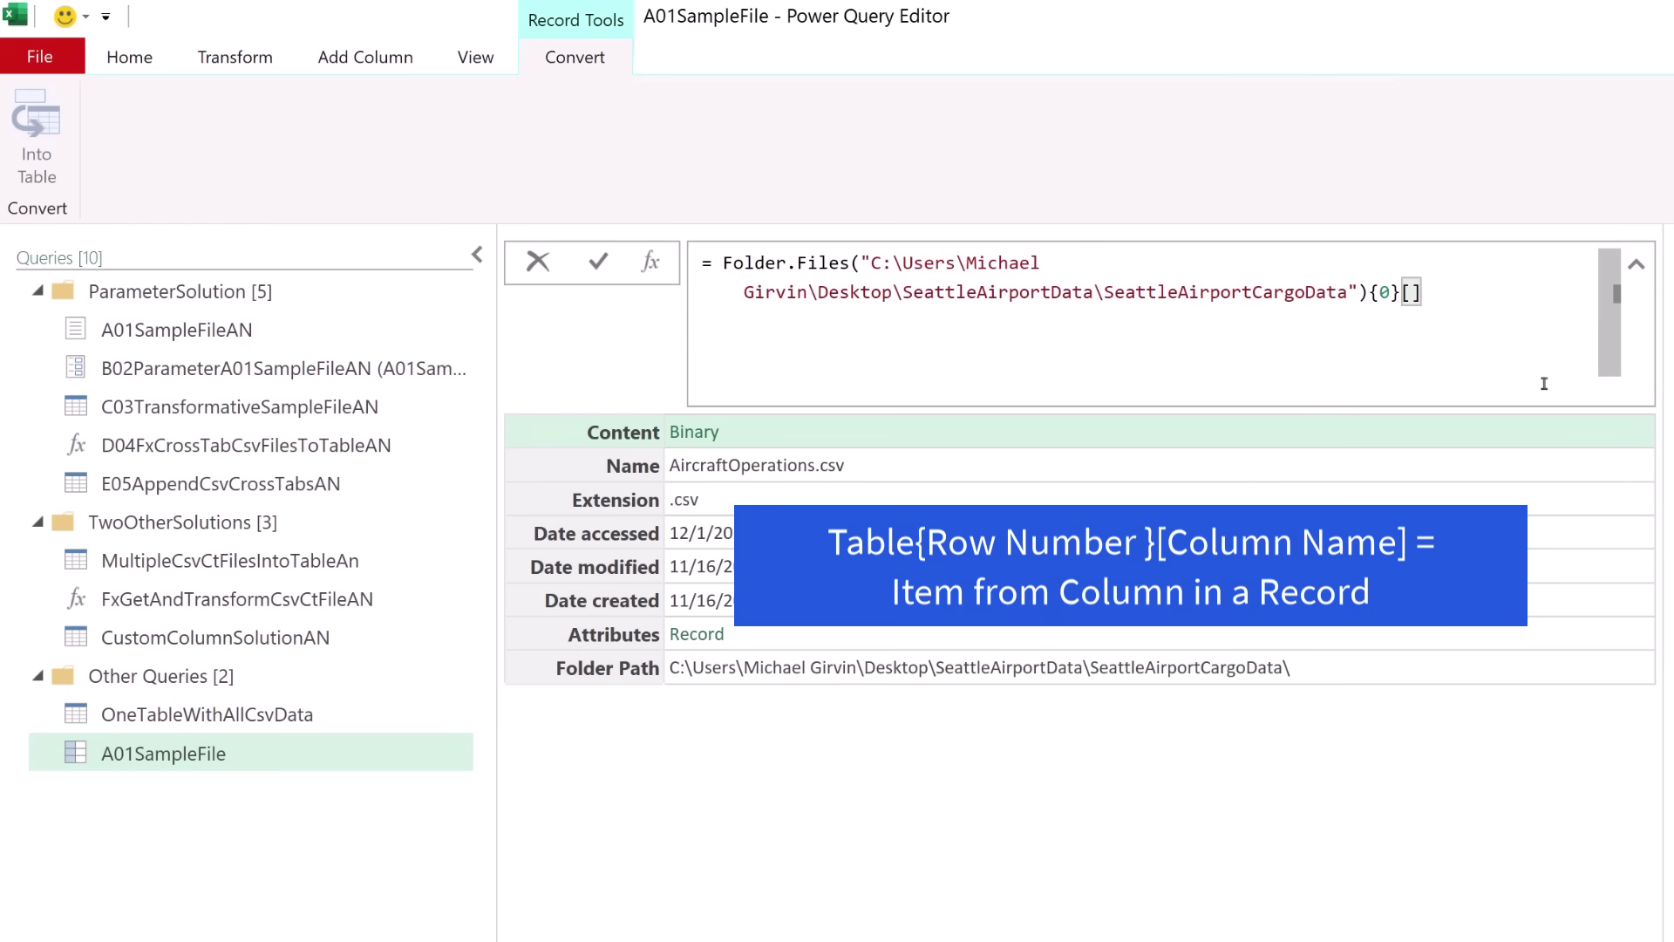
{"action": "type", "text": "Content"}
{"action": "key", "text": "Return"}
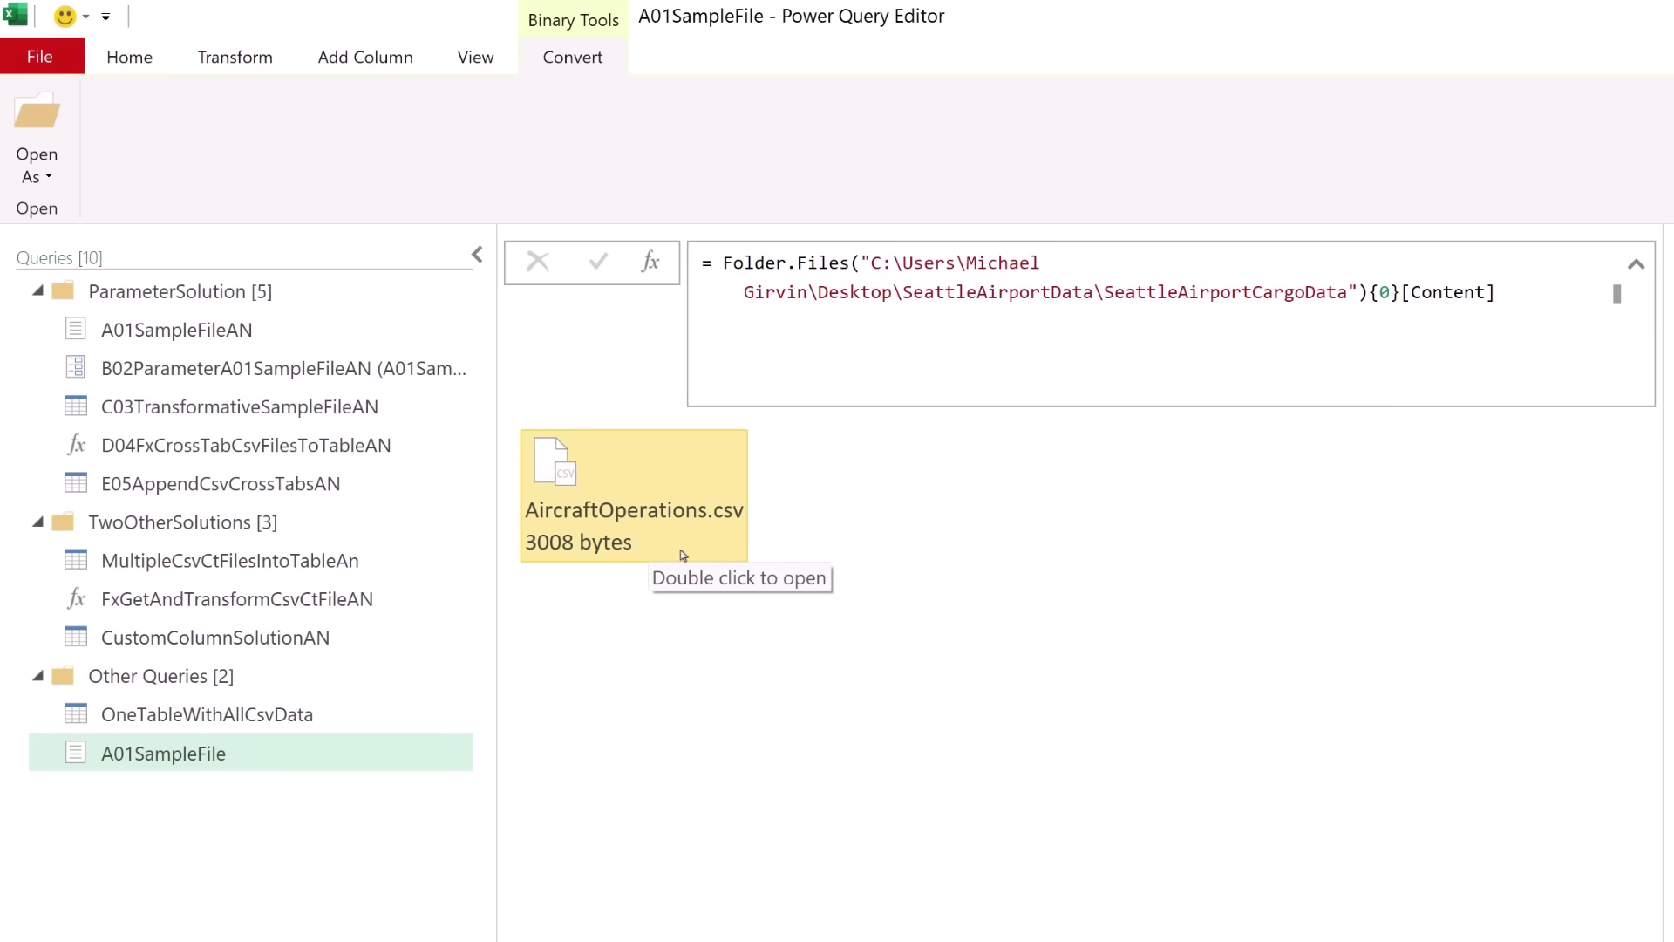
- Create a Binary parameter named B02ParameterA01SampleFile with the description "Create parameter for transformative let expression and custom function to convert csv cross tab files into tables."
{"action": "left_click", "coordinate": [229, 755]}
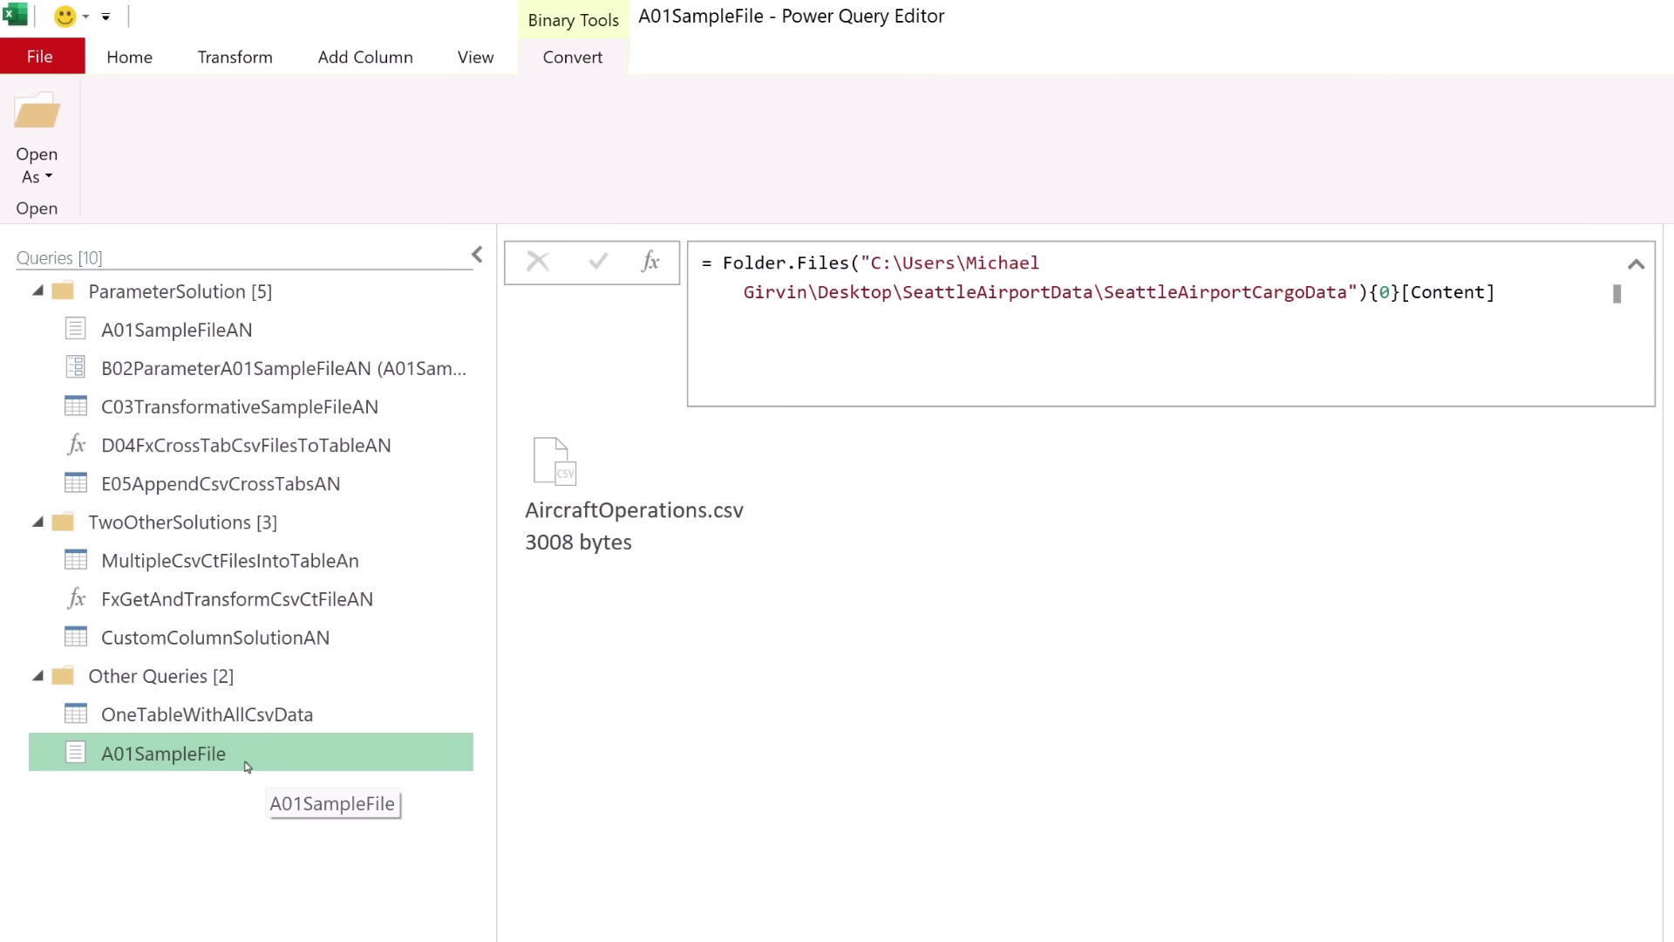
{"action": "left_click", "coordinate": [146, 61]}
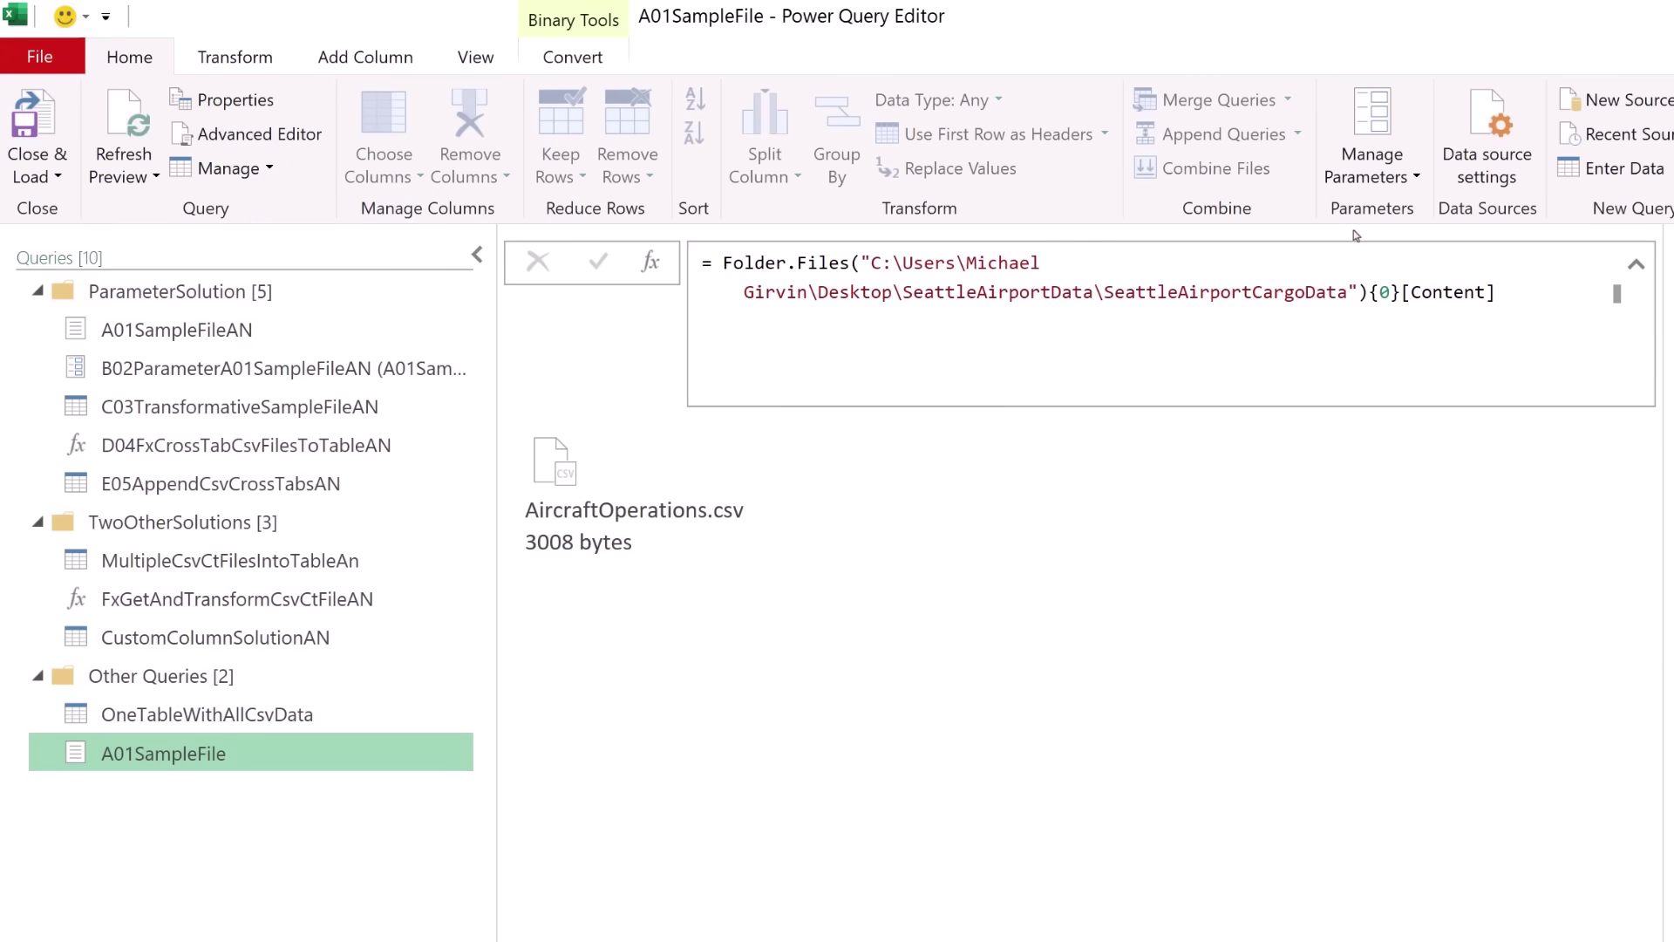
{"action": "left_click", "coordinate": [1416, 177]}
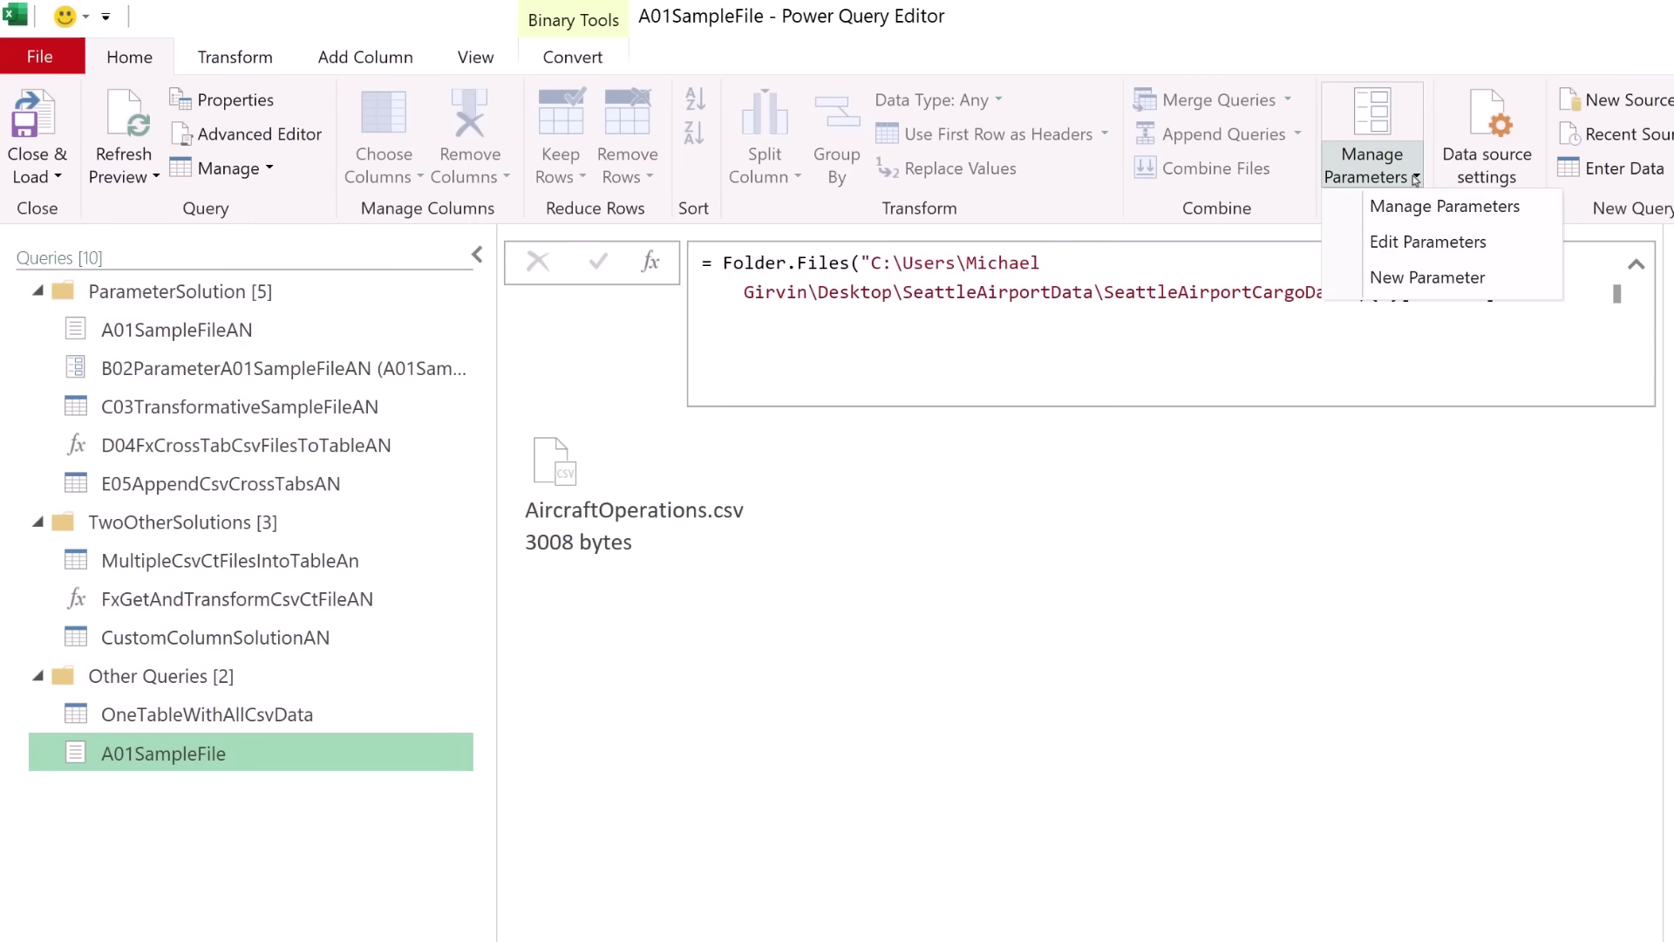
{"action": "left_click", "coordinate": [1408, 276]}
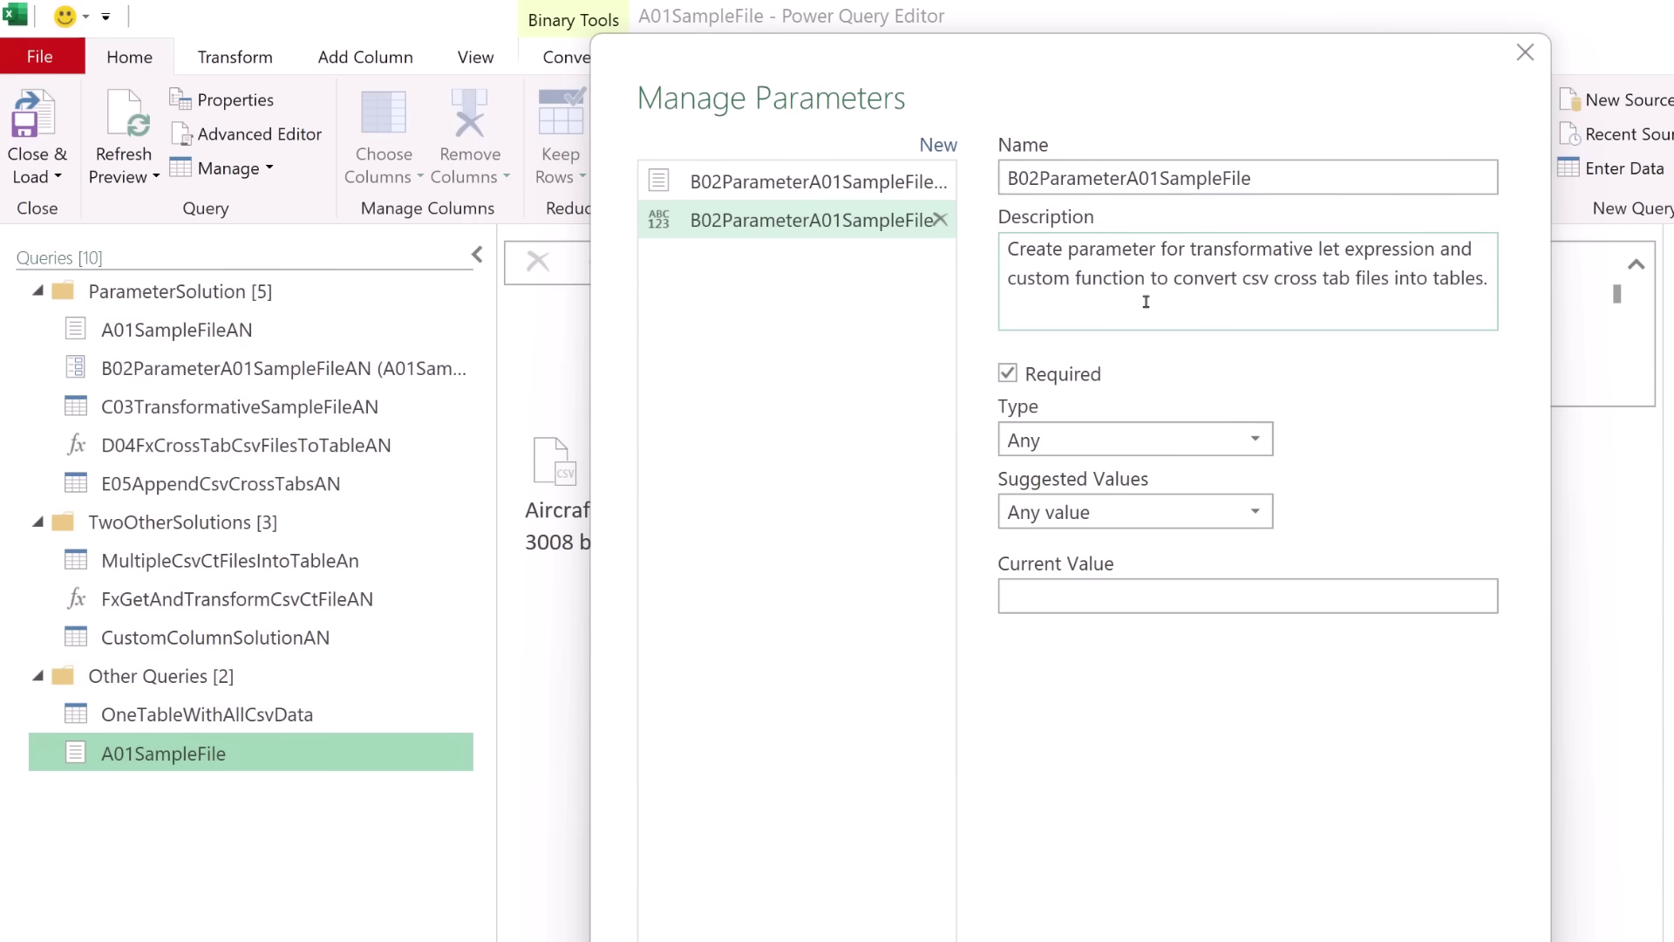
{"action": "left_click", "coordinate": [1096, 447]}
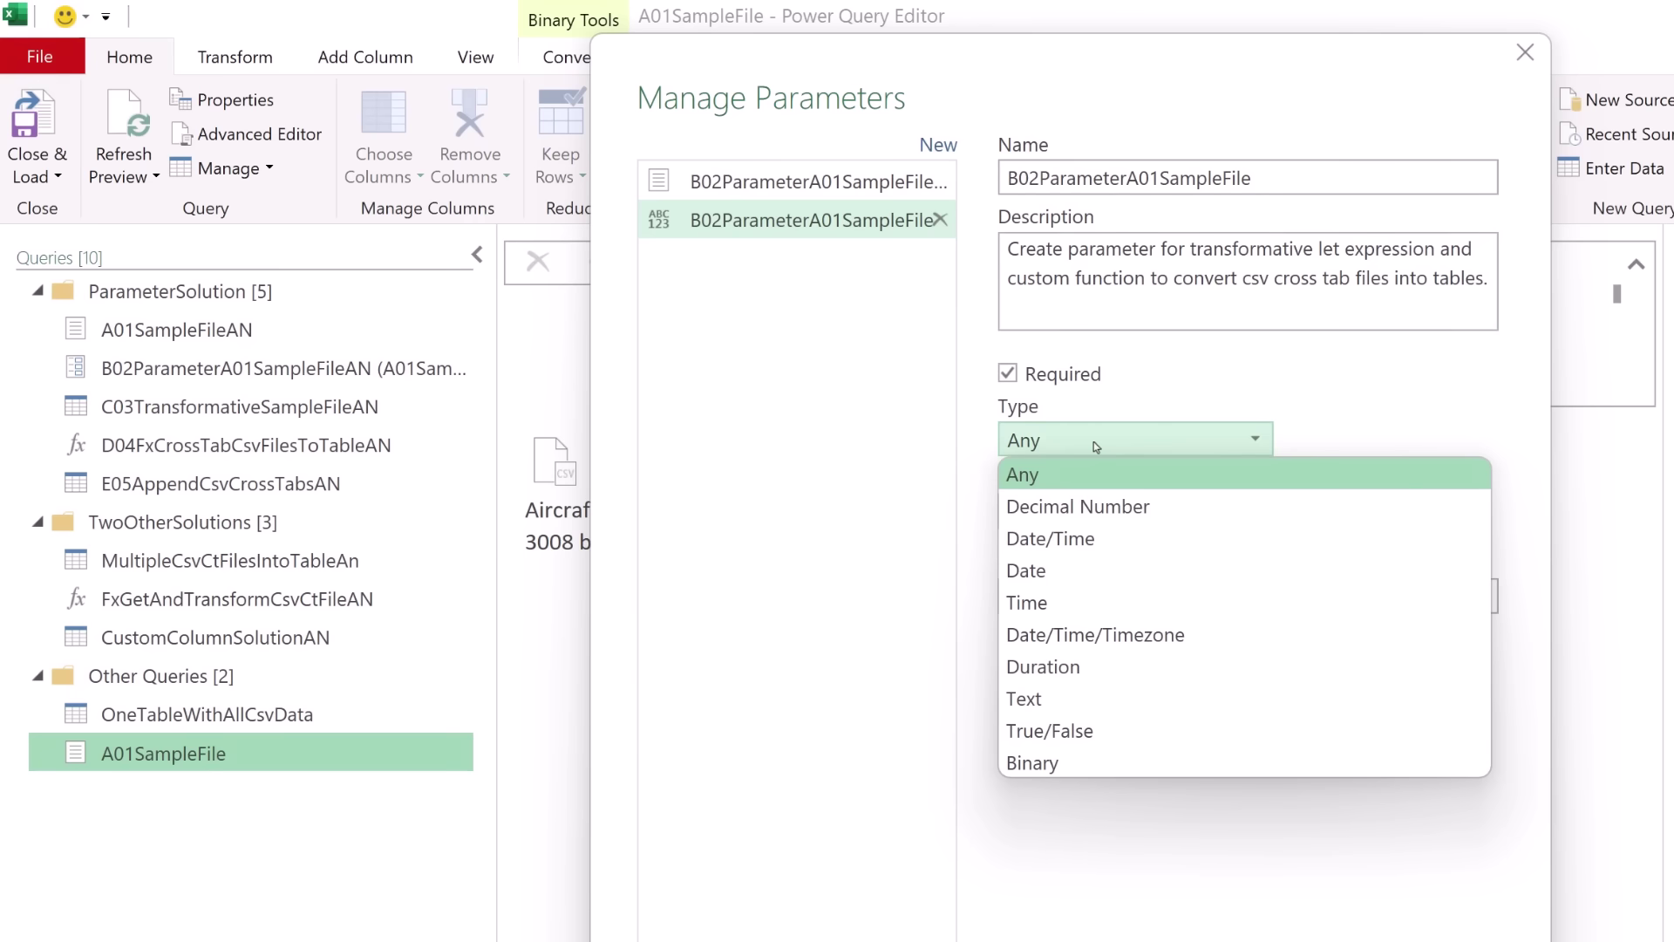
{"action": "left_click", "coordinate": [1050, 763]}
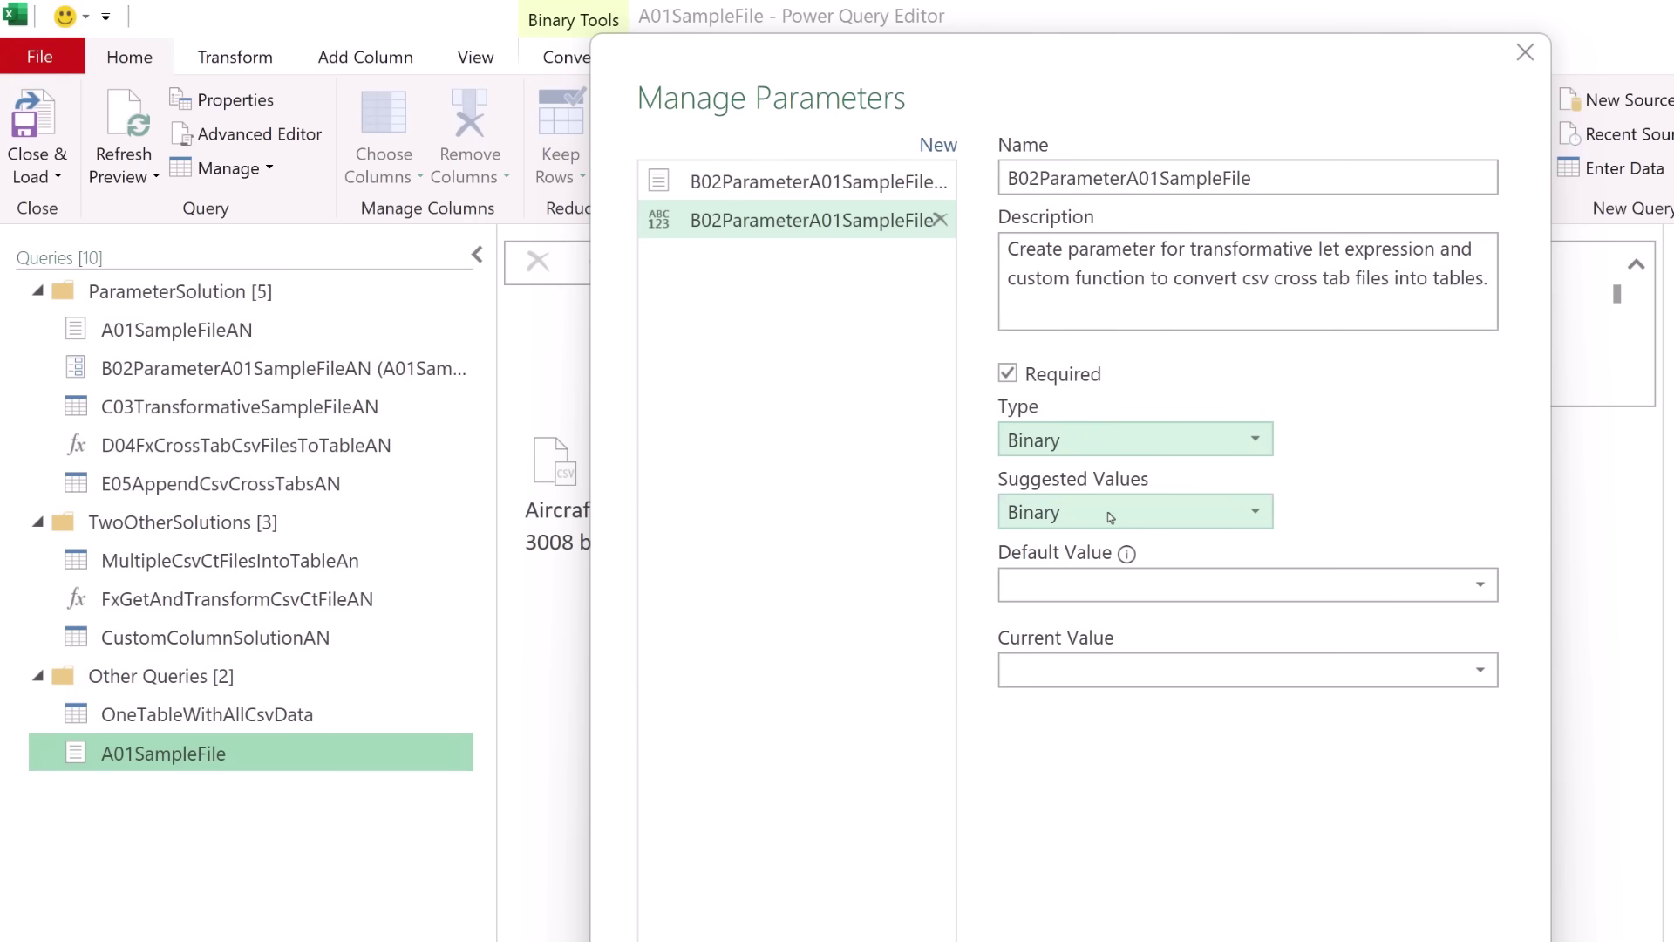
- Set both the default value and the current value of the new parameter to A01SampleFile and accept the parameter
{"action": "left_click", "coordinate": [1072, 596]}
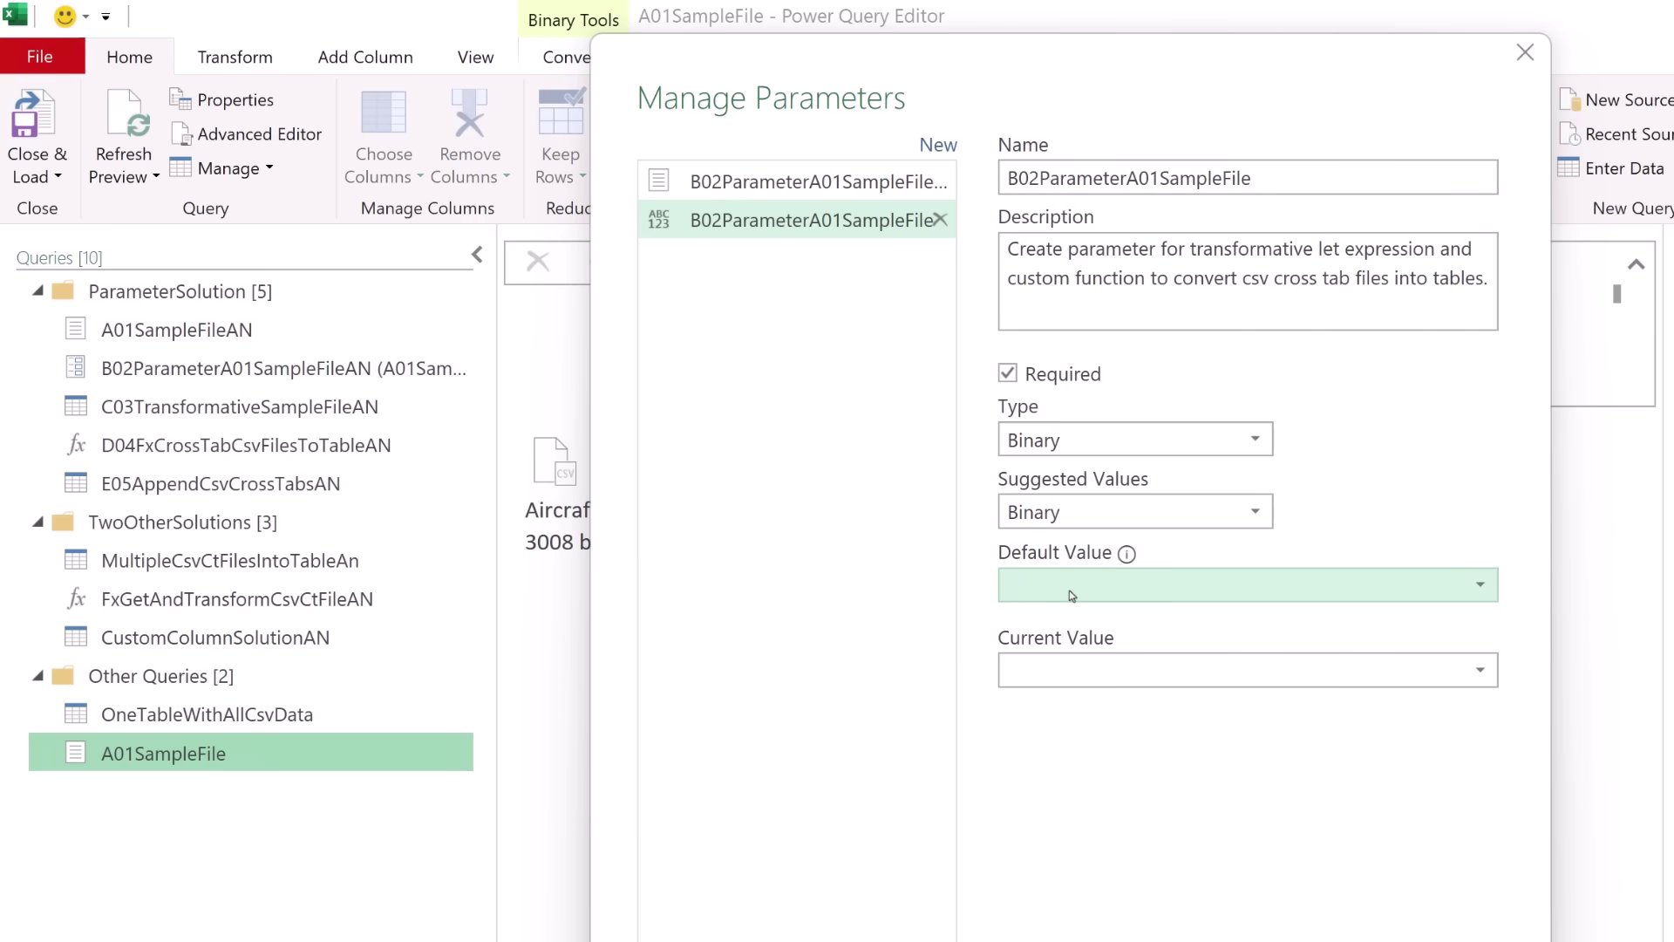
{"action": "left_click", "coordinate": [1072, 595]}
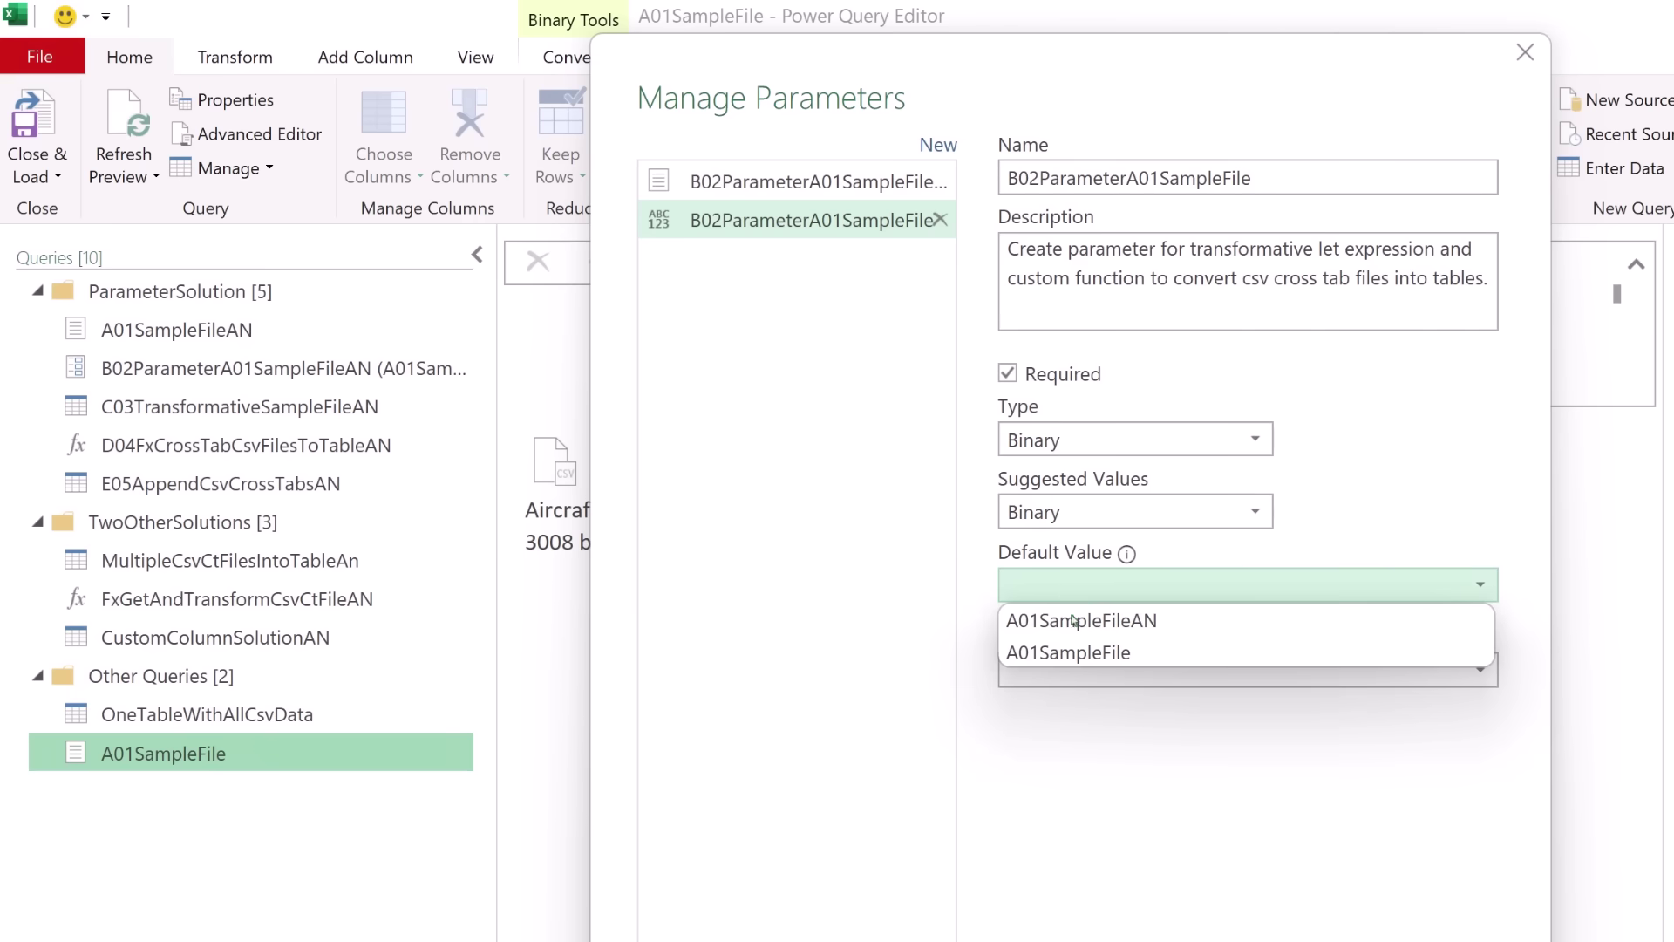
{"action": "left_click", "coordinate": [1071, 664]}
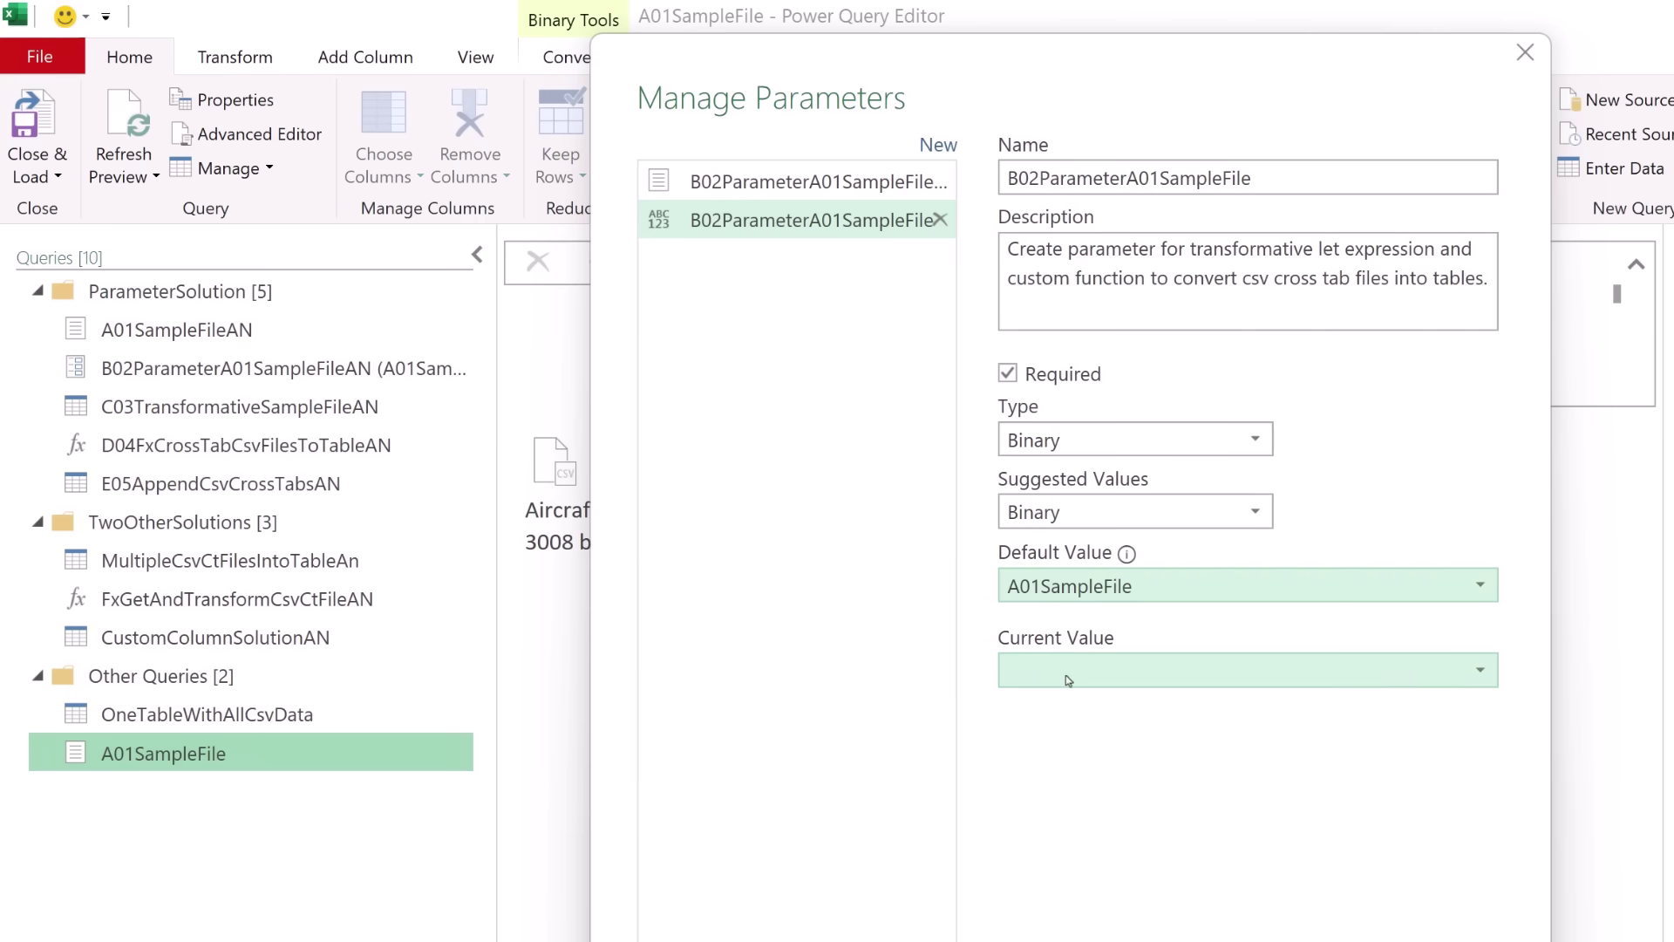
{"action": "left_click", "coordinate": [1069, 671]}
{"action": "left_click", "coordinate": [1055, 737]}
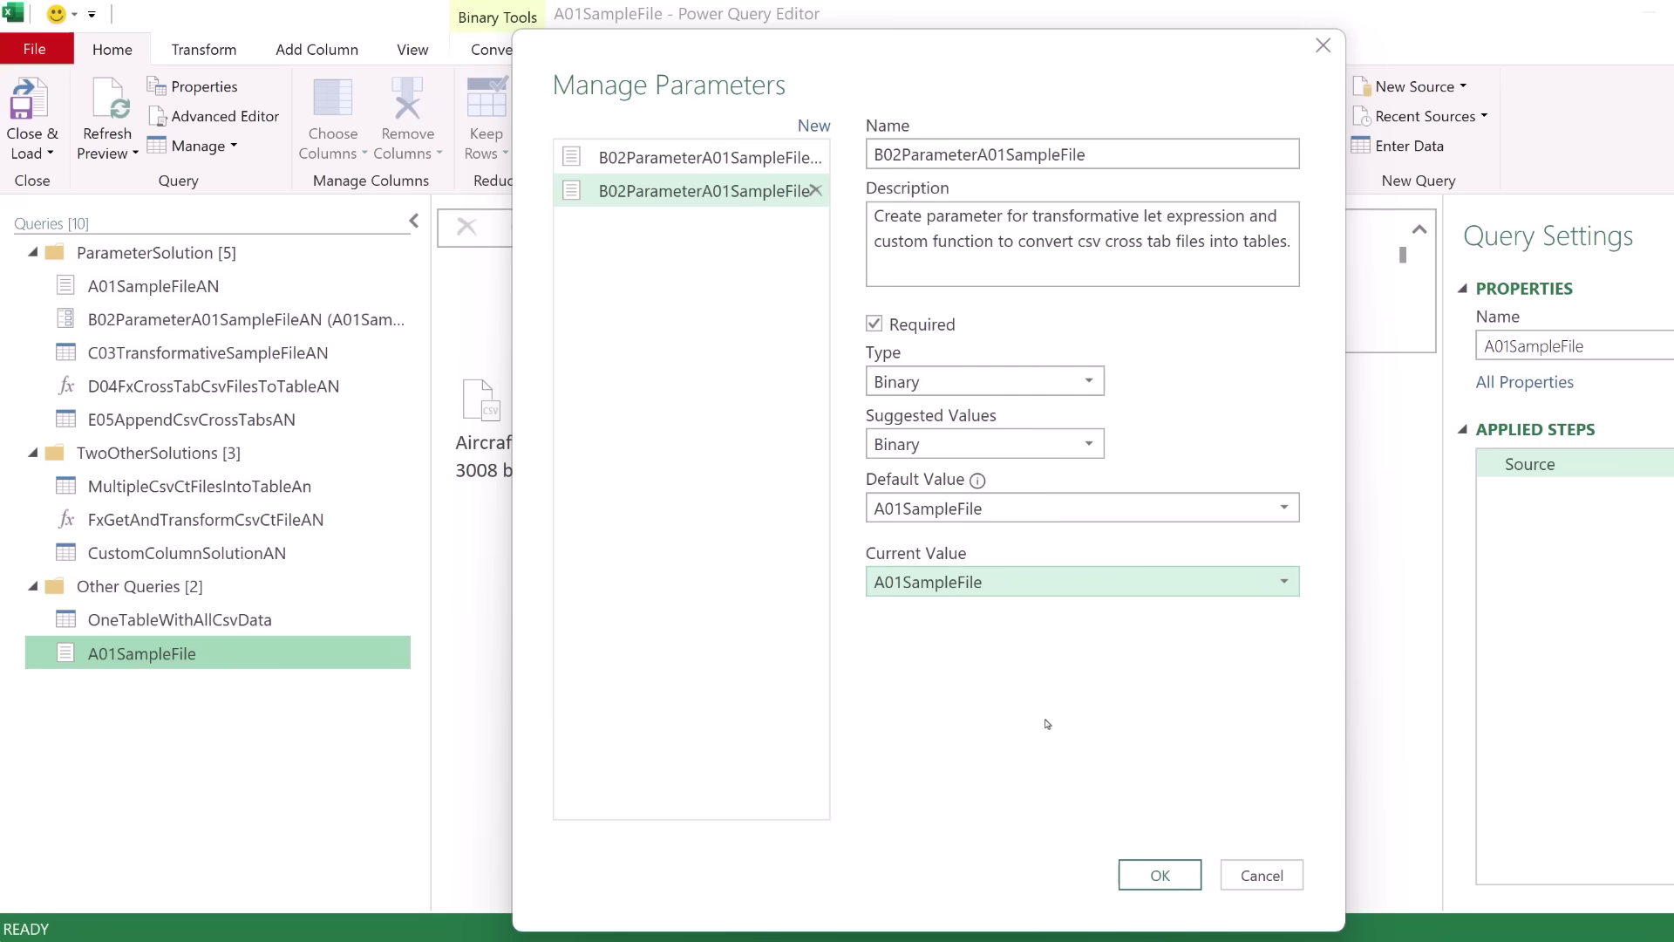
{"action": "left_click", "coordinate": [1196, 885]}
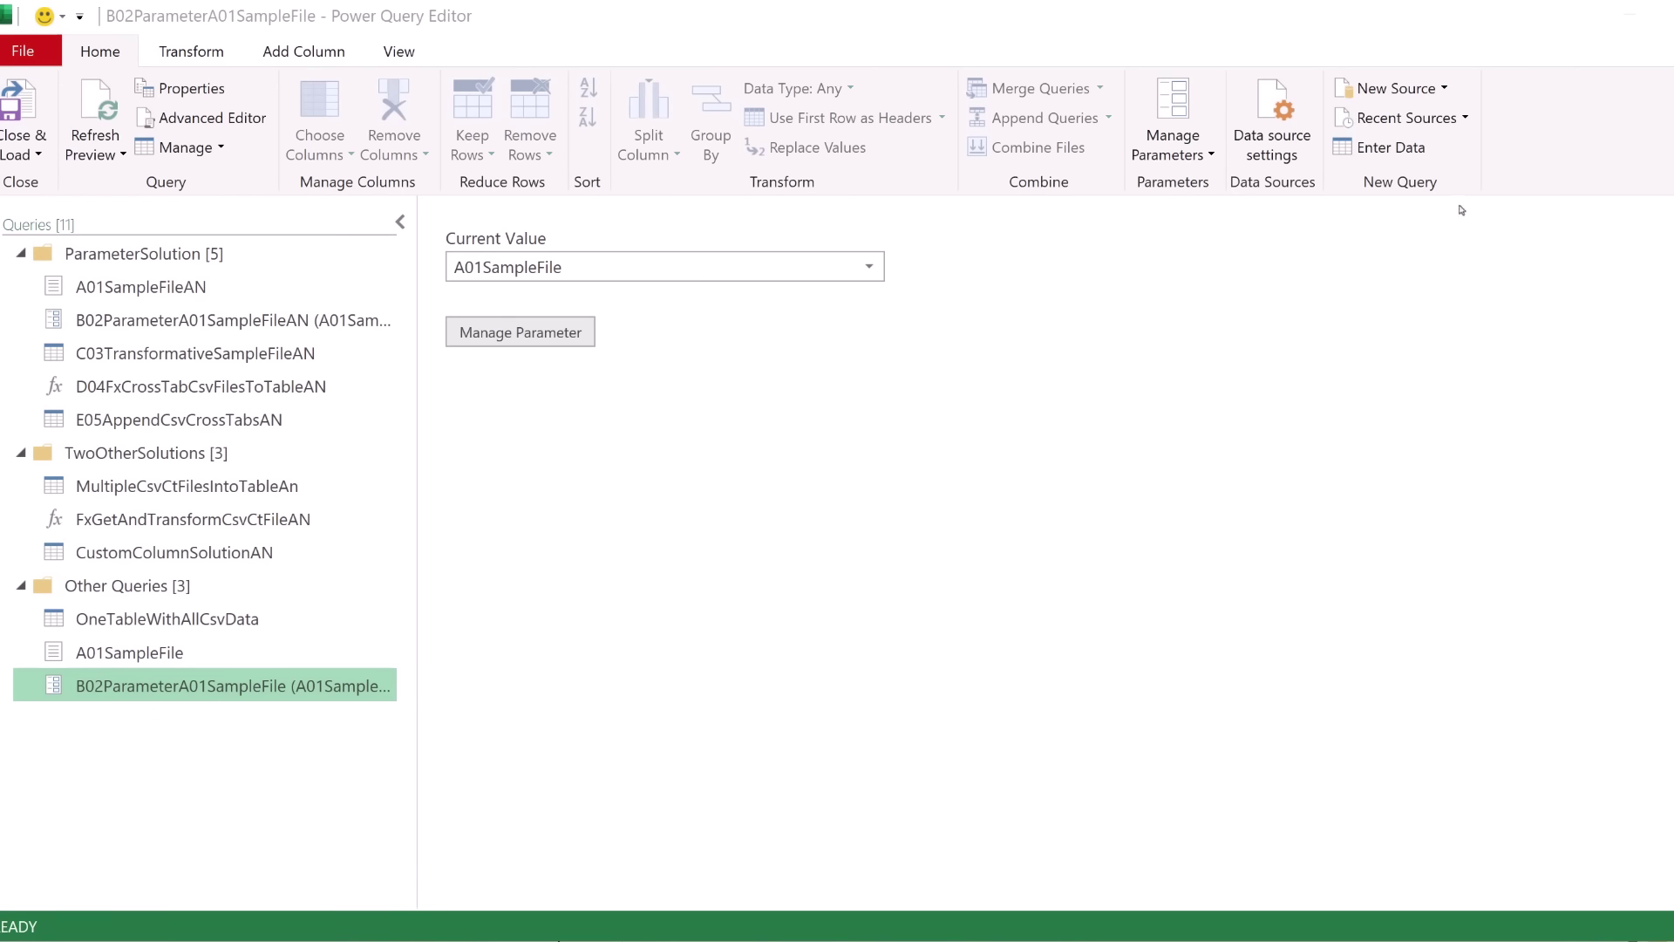
- Add a new blank query and name it C03BuildCodeForFunction
{"action": "left_click", "coordinate": [1446, 86]}
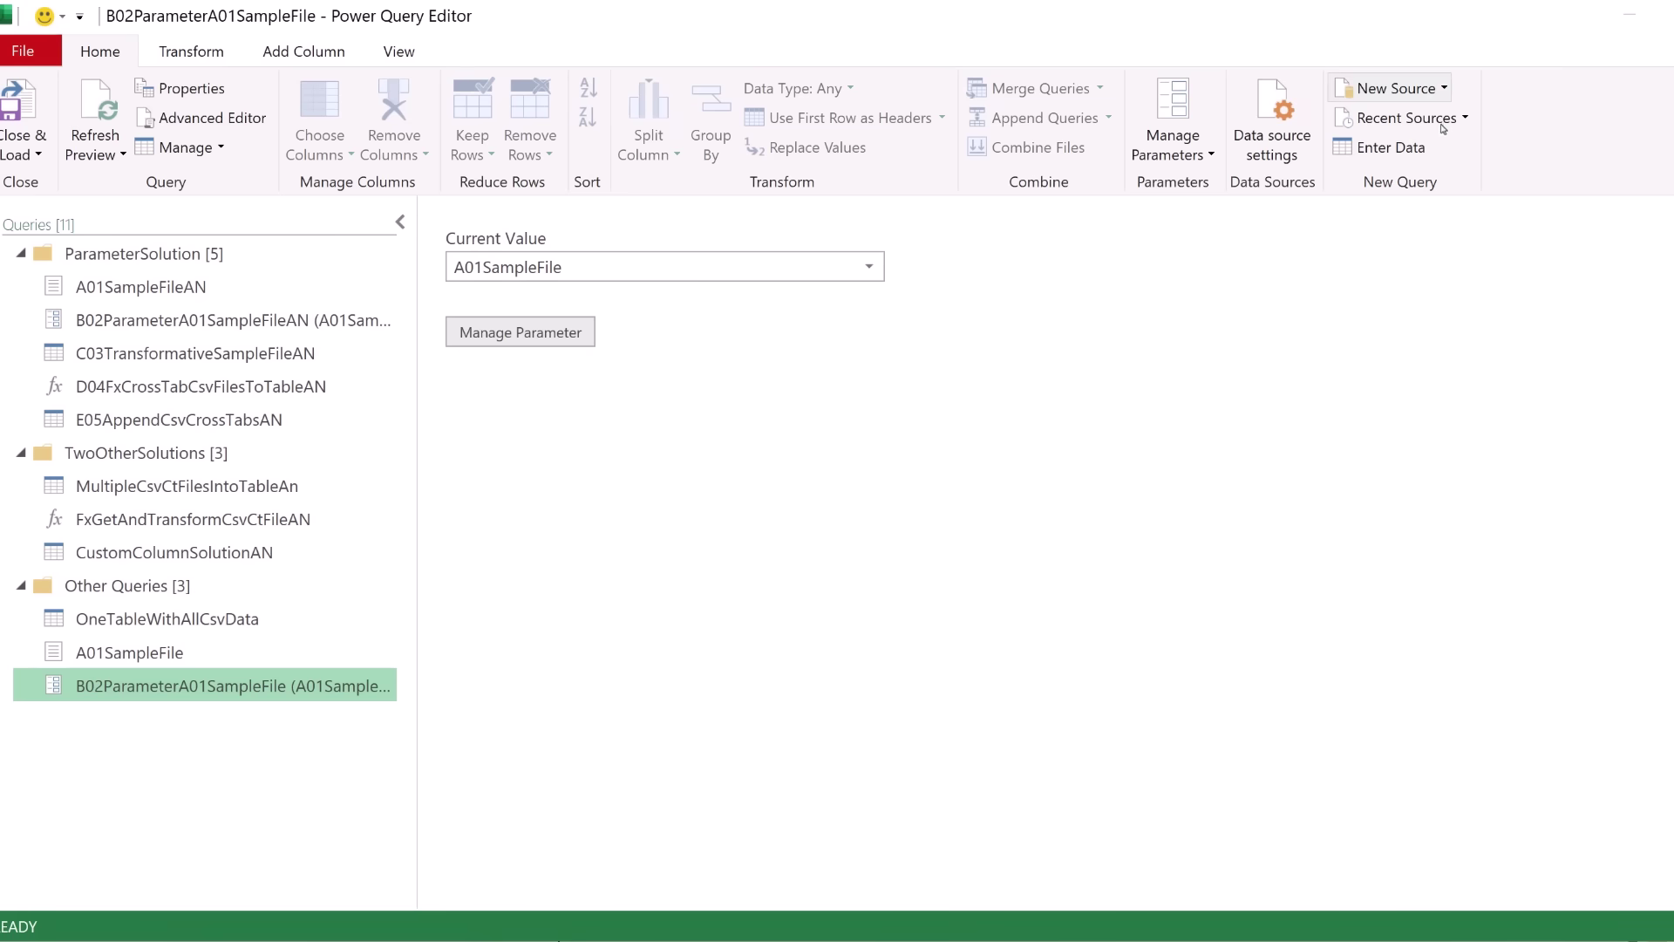
{"action": "mouse_move", "coordinate": [1439, 181]}
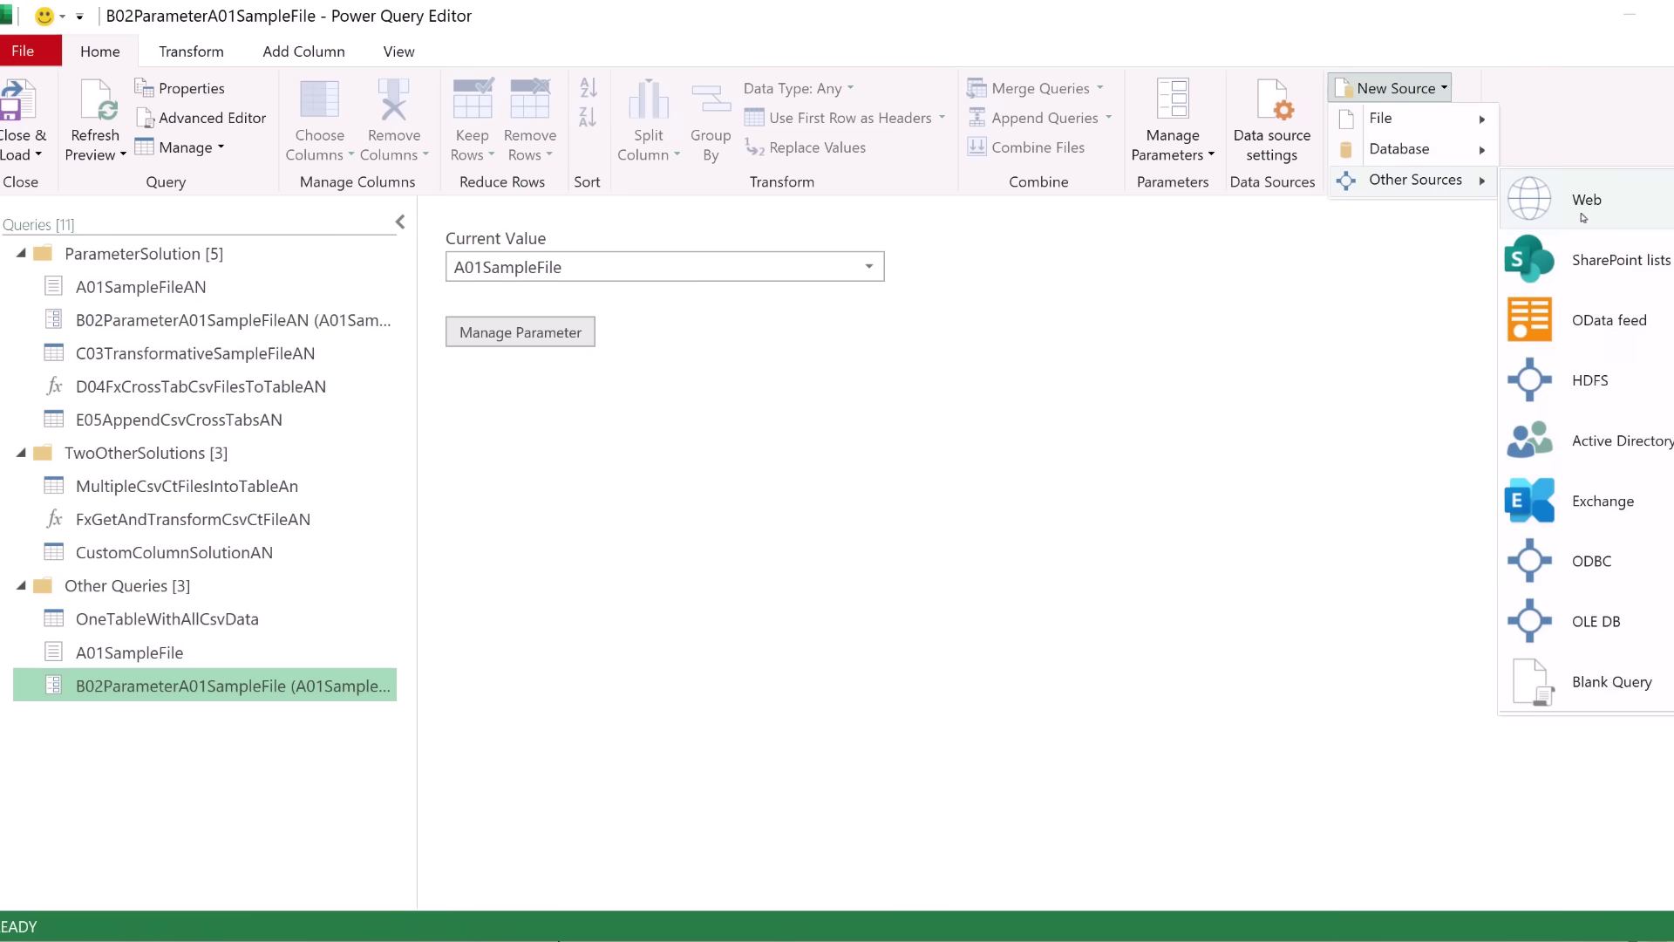
{"action": "left_click", "coordinate": [1587, 661]}
{"action": "double_click", "coordinate": [1526, 347]}
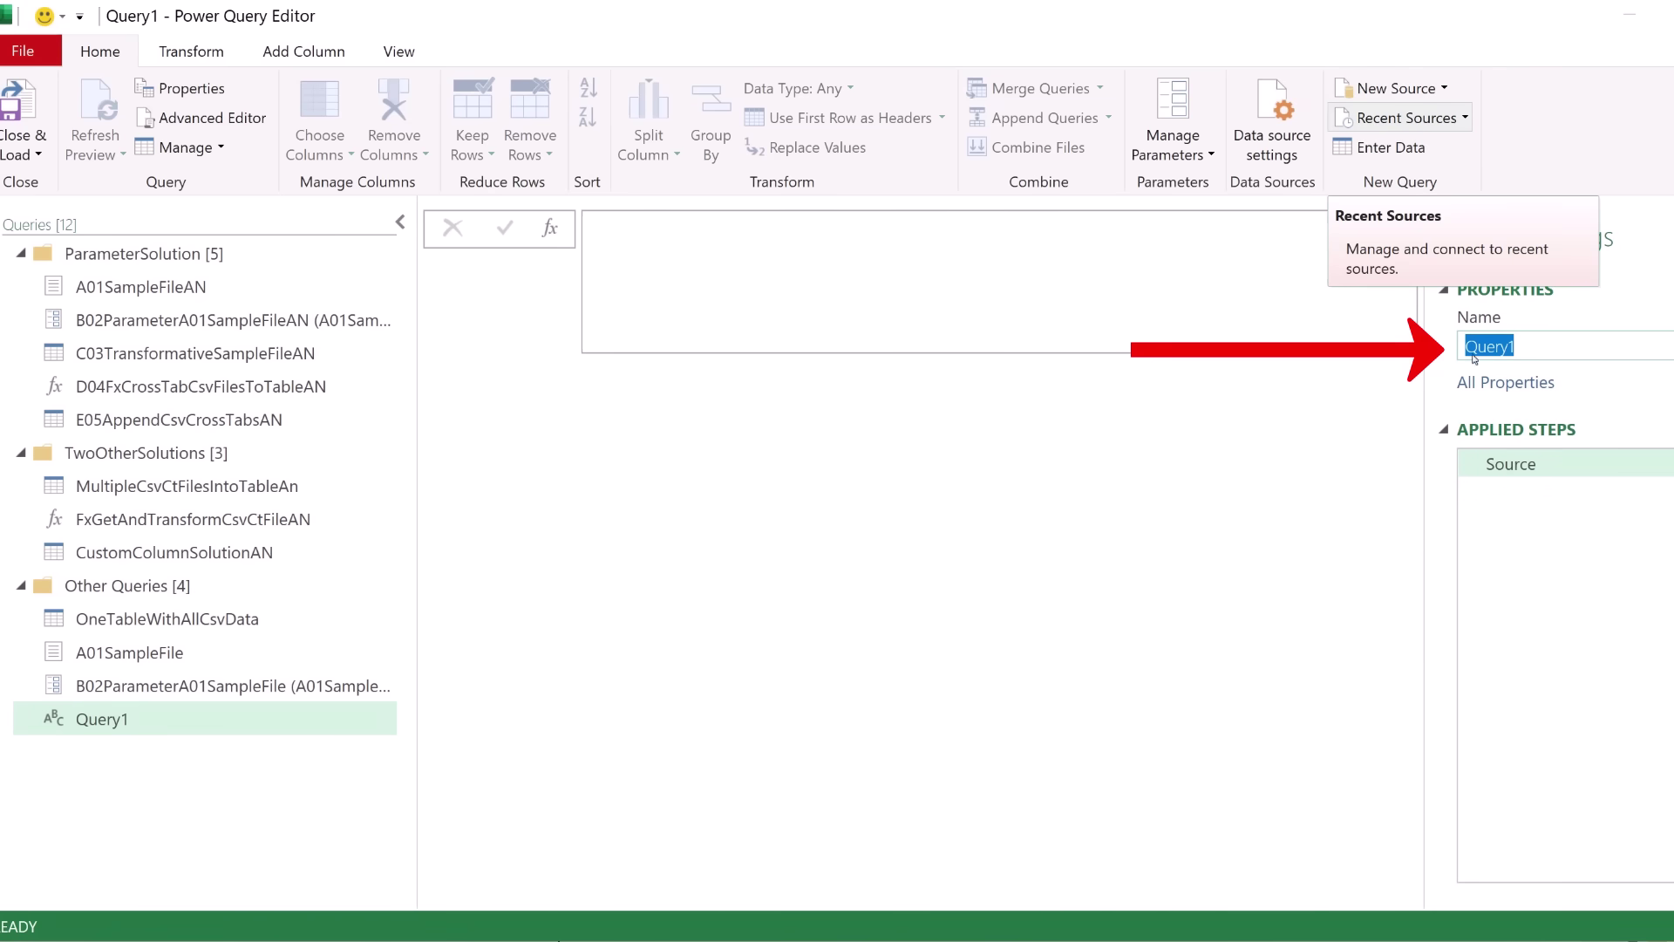
{"action": "type", "text": "C03BuildCodeForFunction"}
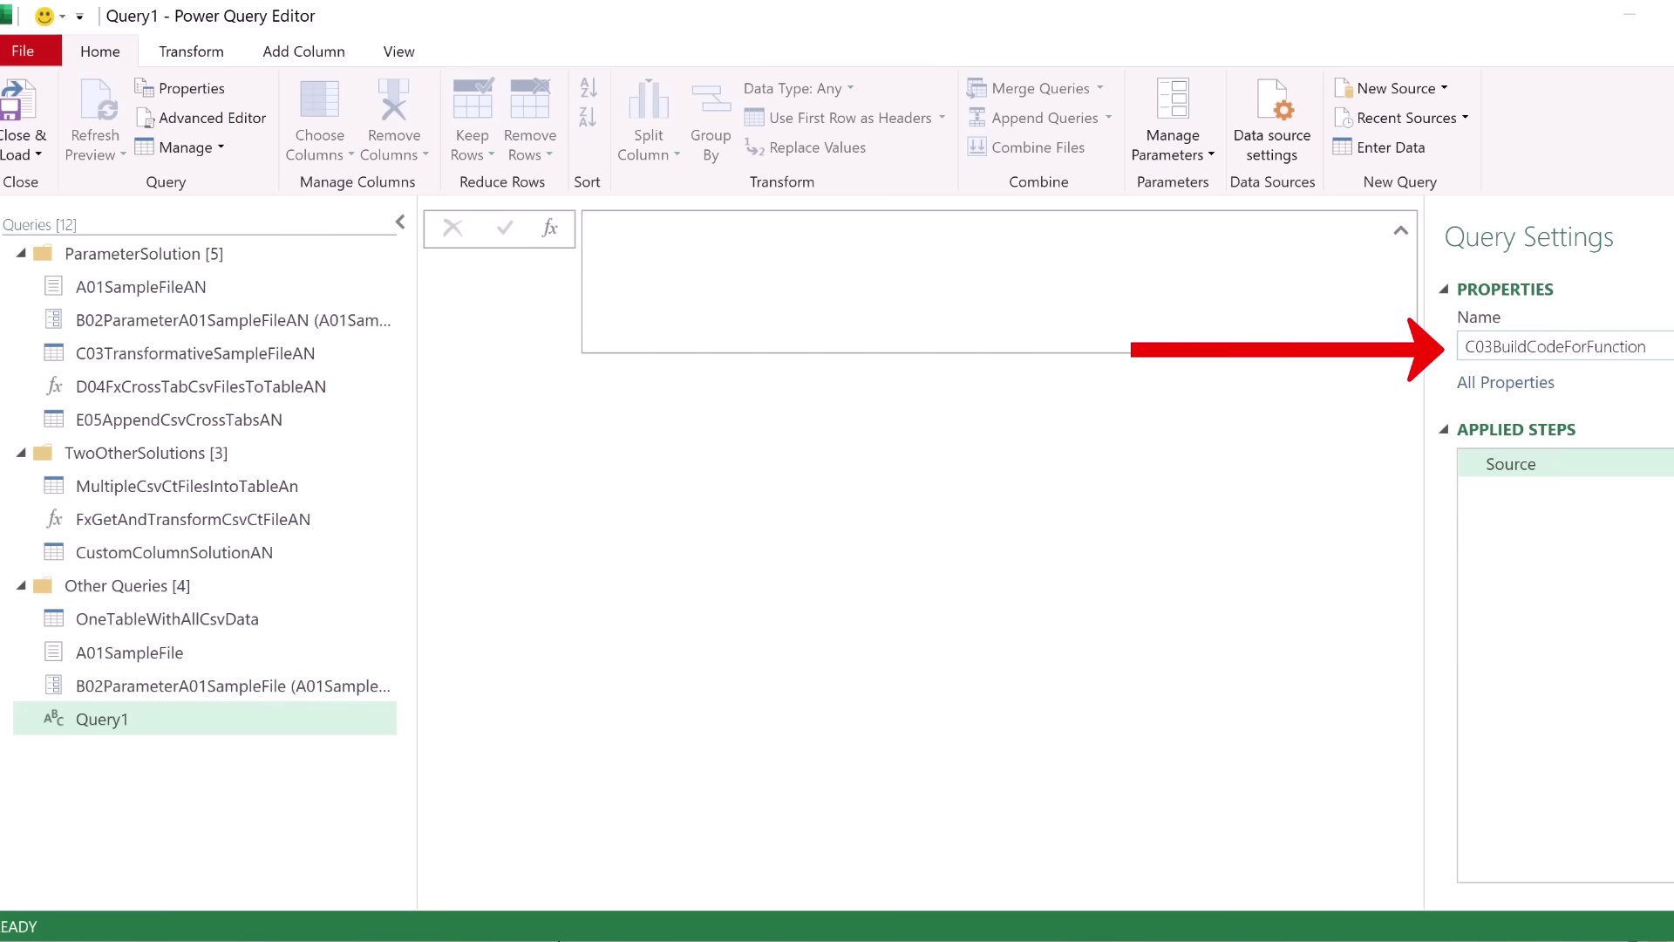
{"action": "key", "text": "Return"}
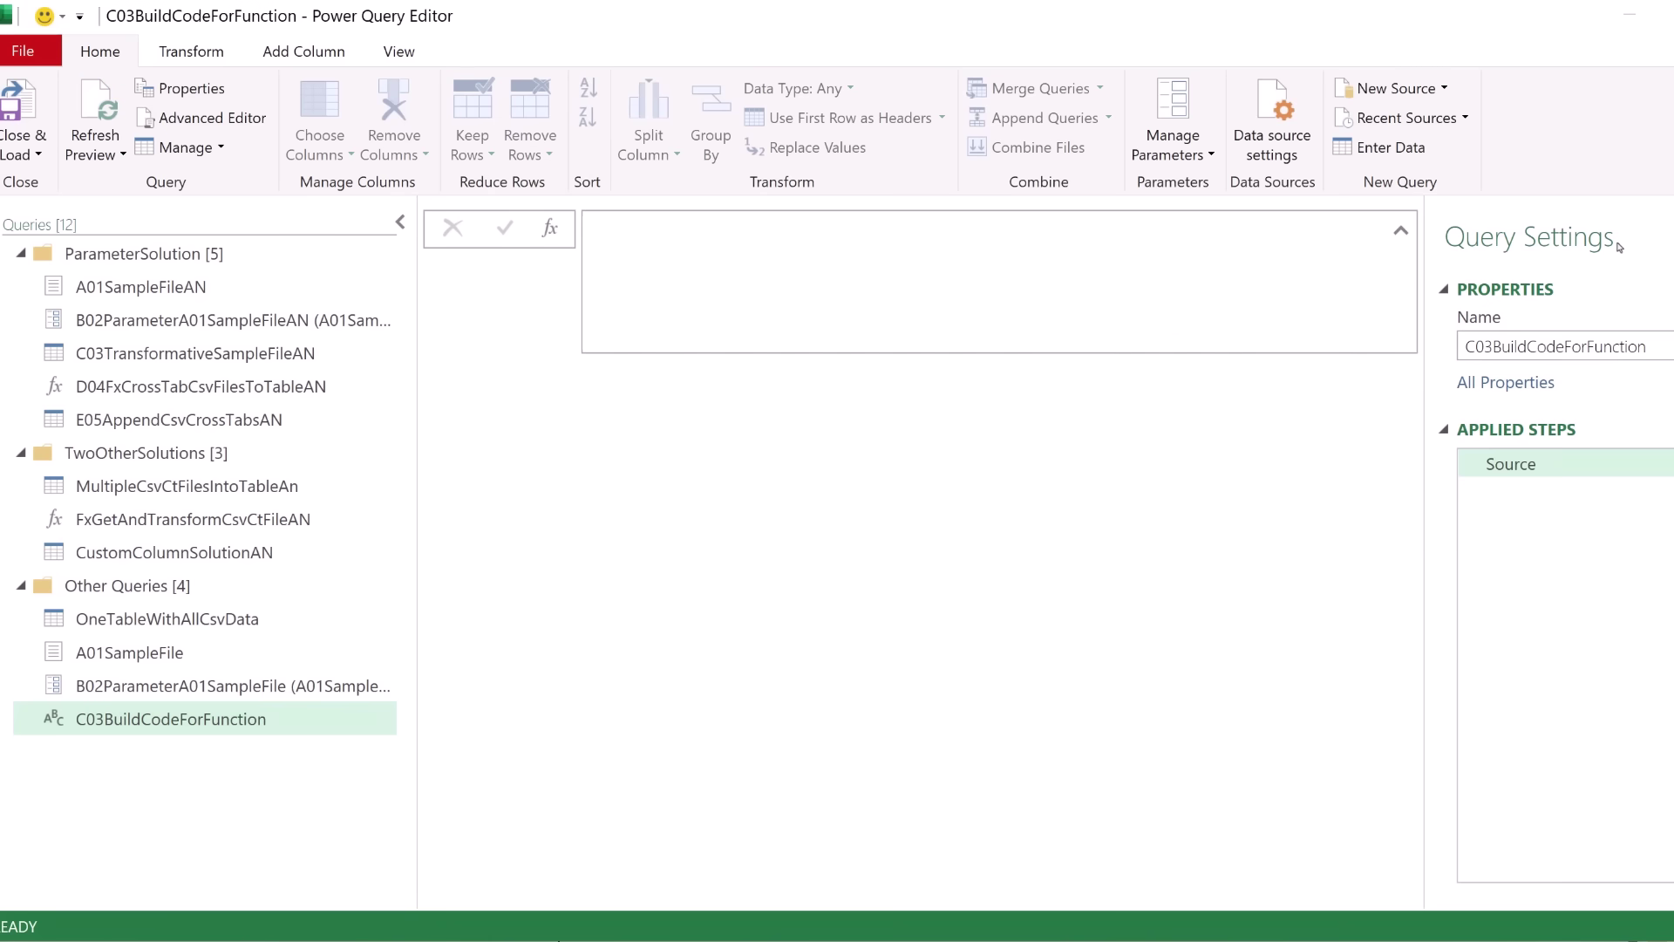
- Enter the formula =Csv.Document(B02ParameterA01SampleFile) as the source of the C03BuildCodeForFunction query
{"action": "left_click", "coordinate": [611, 245]}
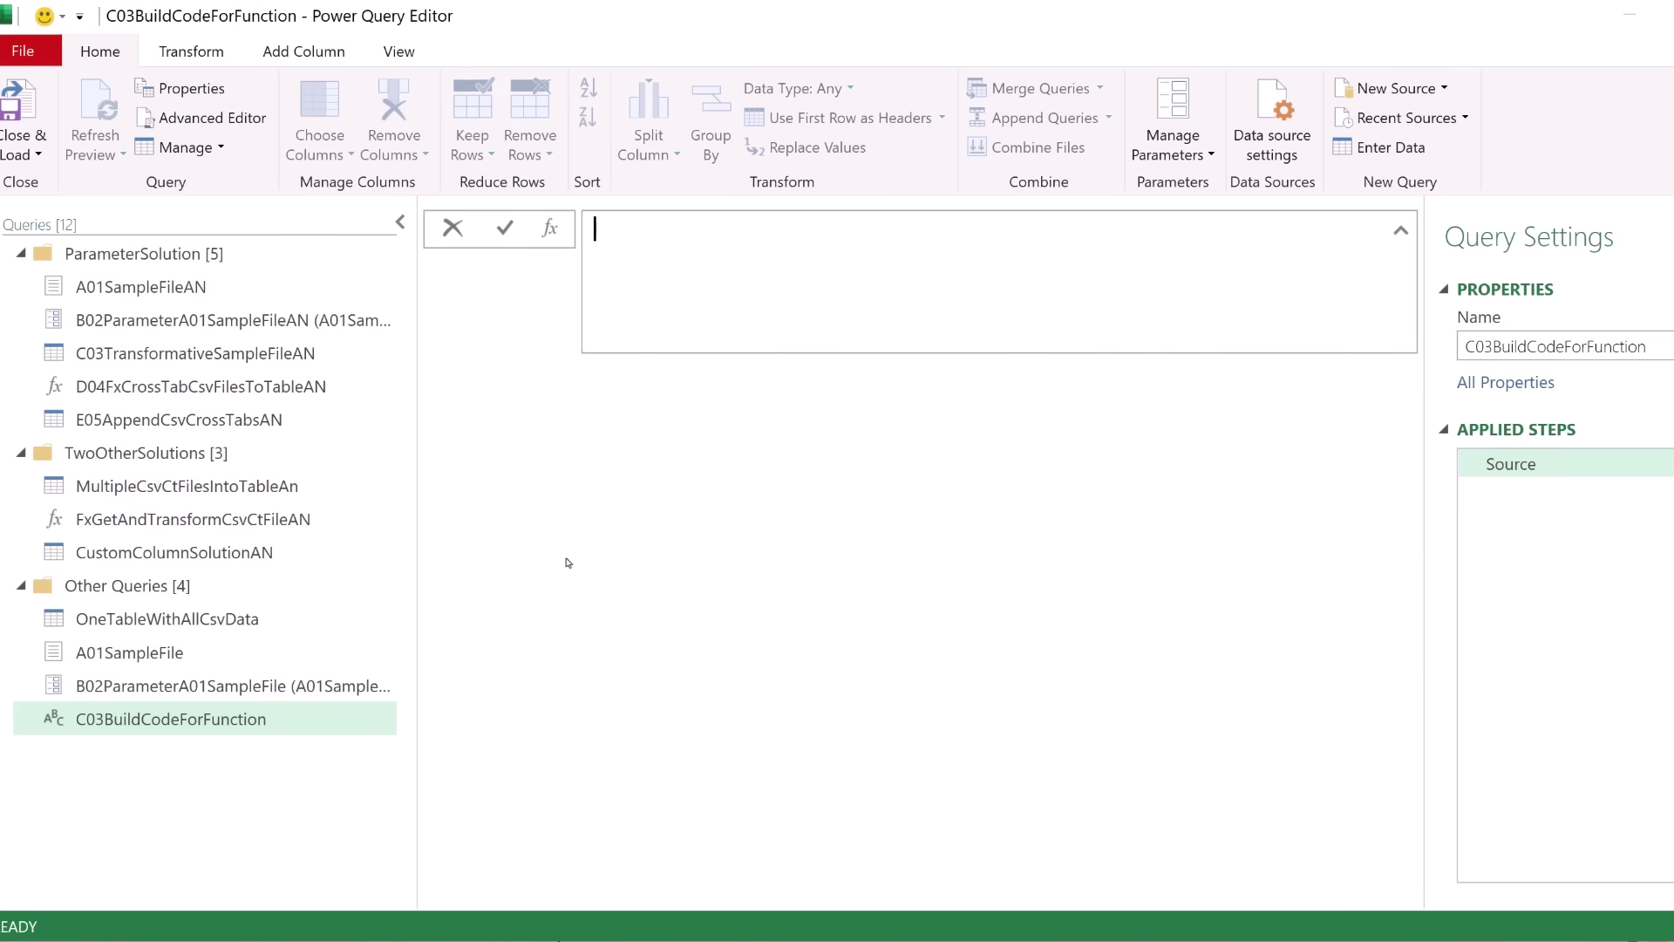
{"action": "type", "text": "=cs"}
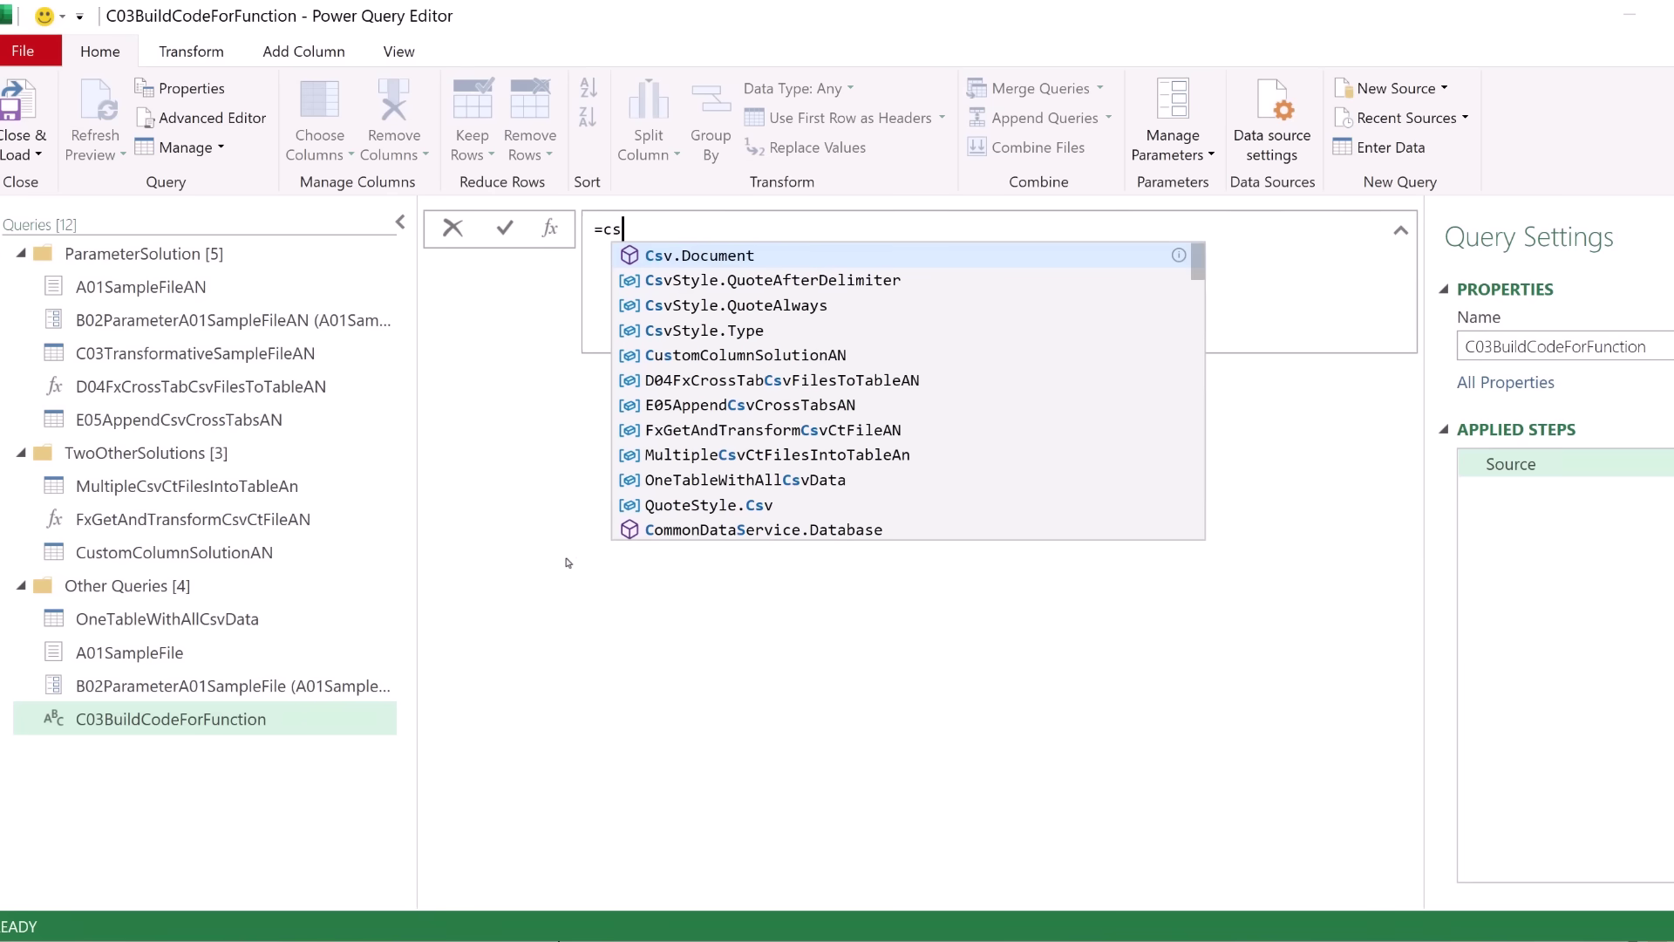
{"action": "type", "text": "v"}
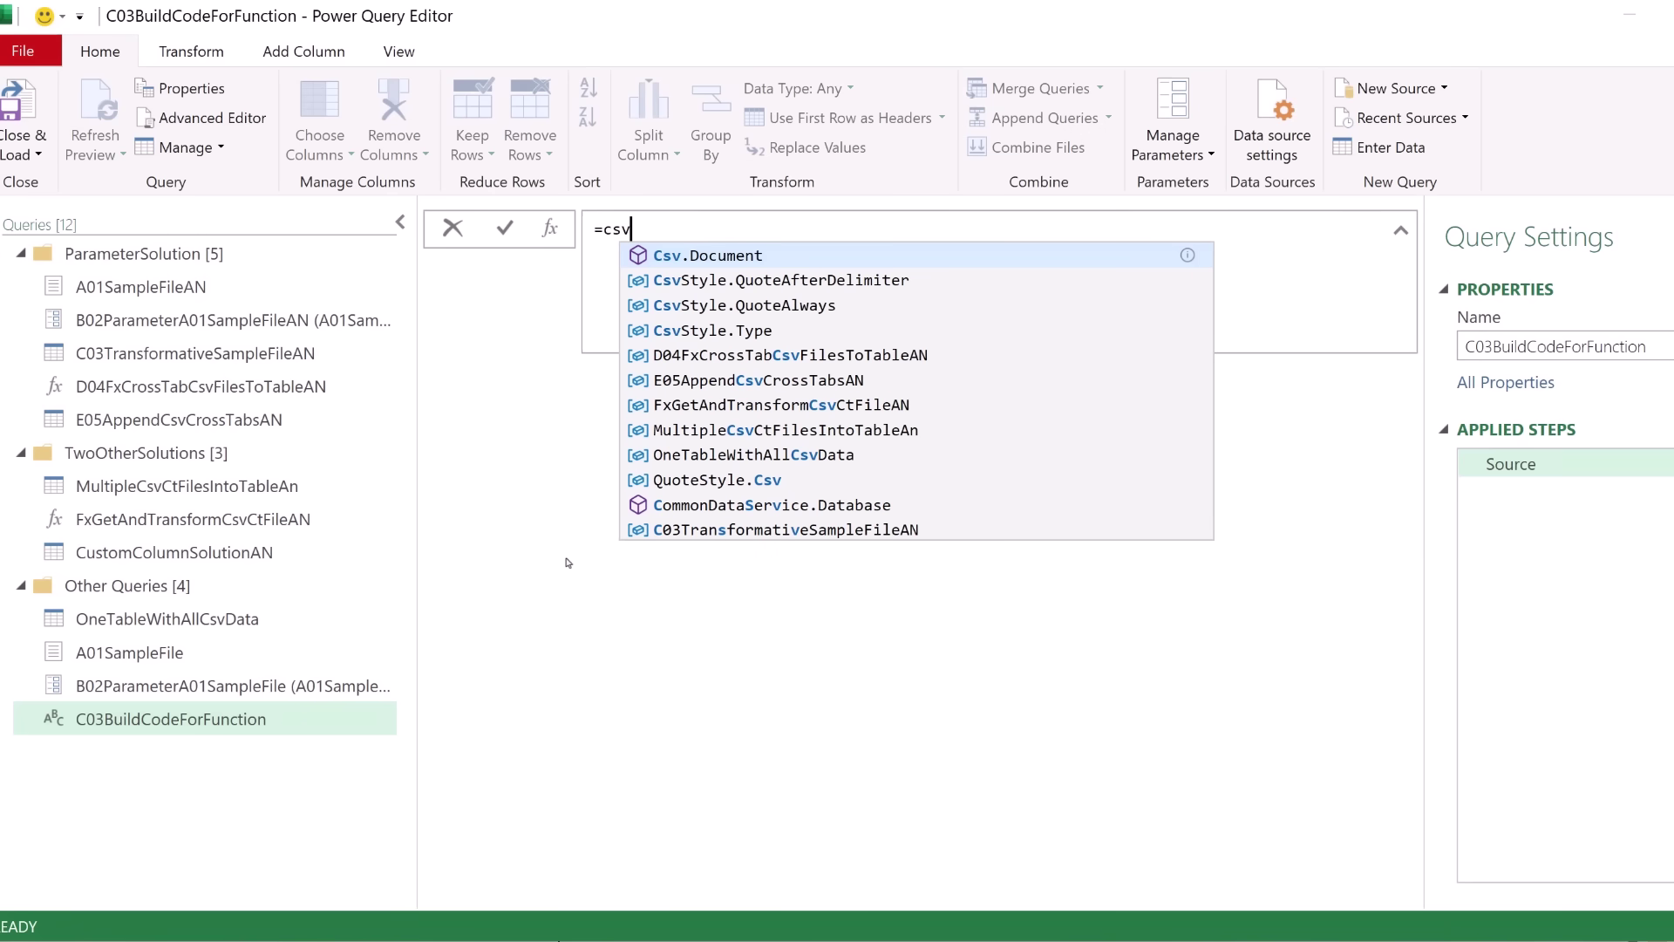
{"action": "key", "text": "Tab"}
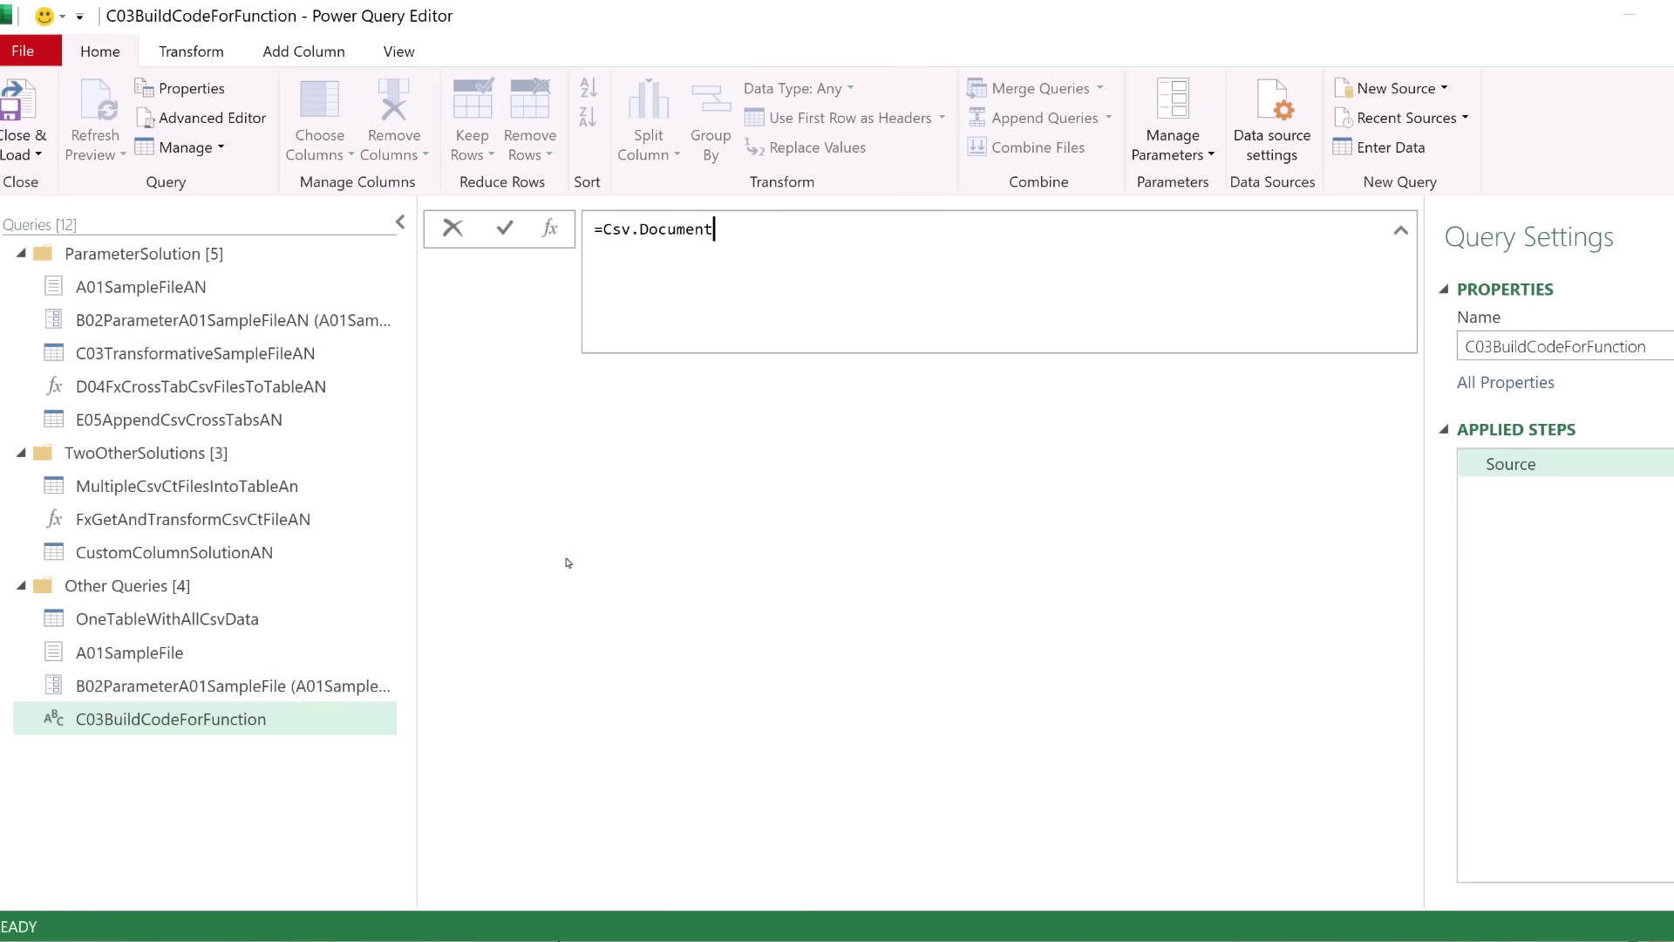
{"action": "type", "text": "(B"}
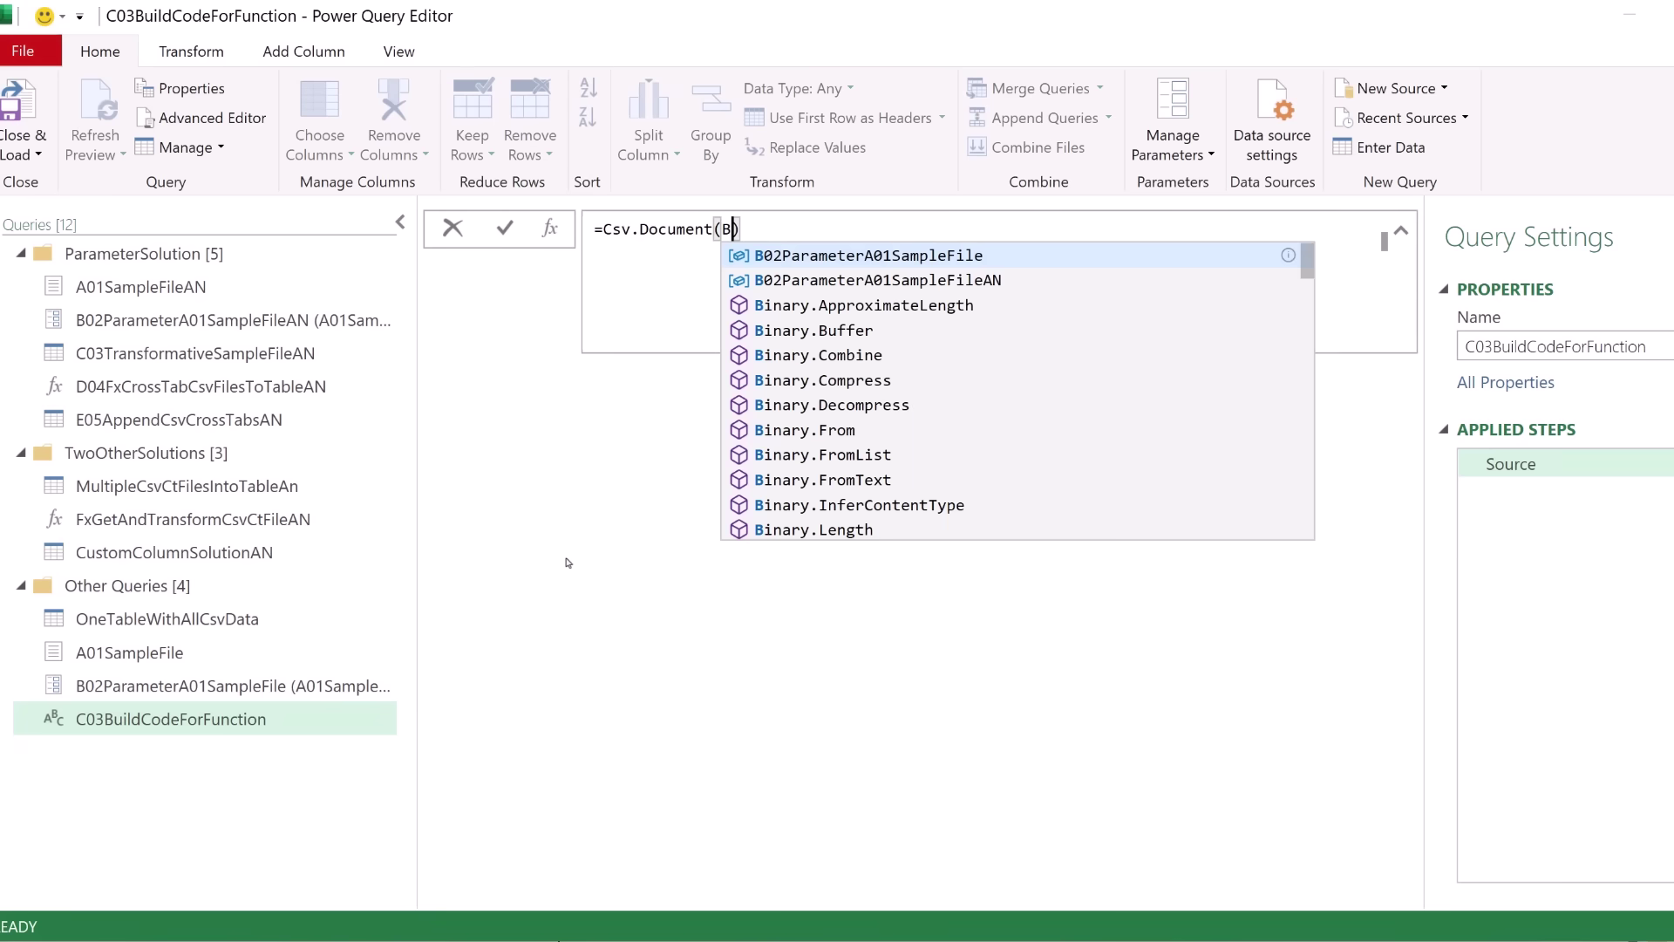
{"action": "key", "text": "Tab"}
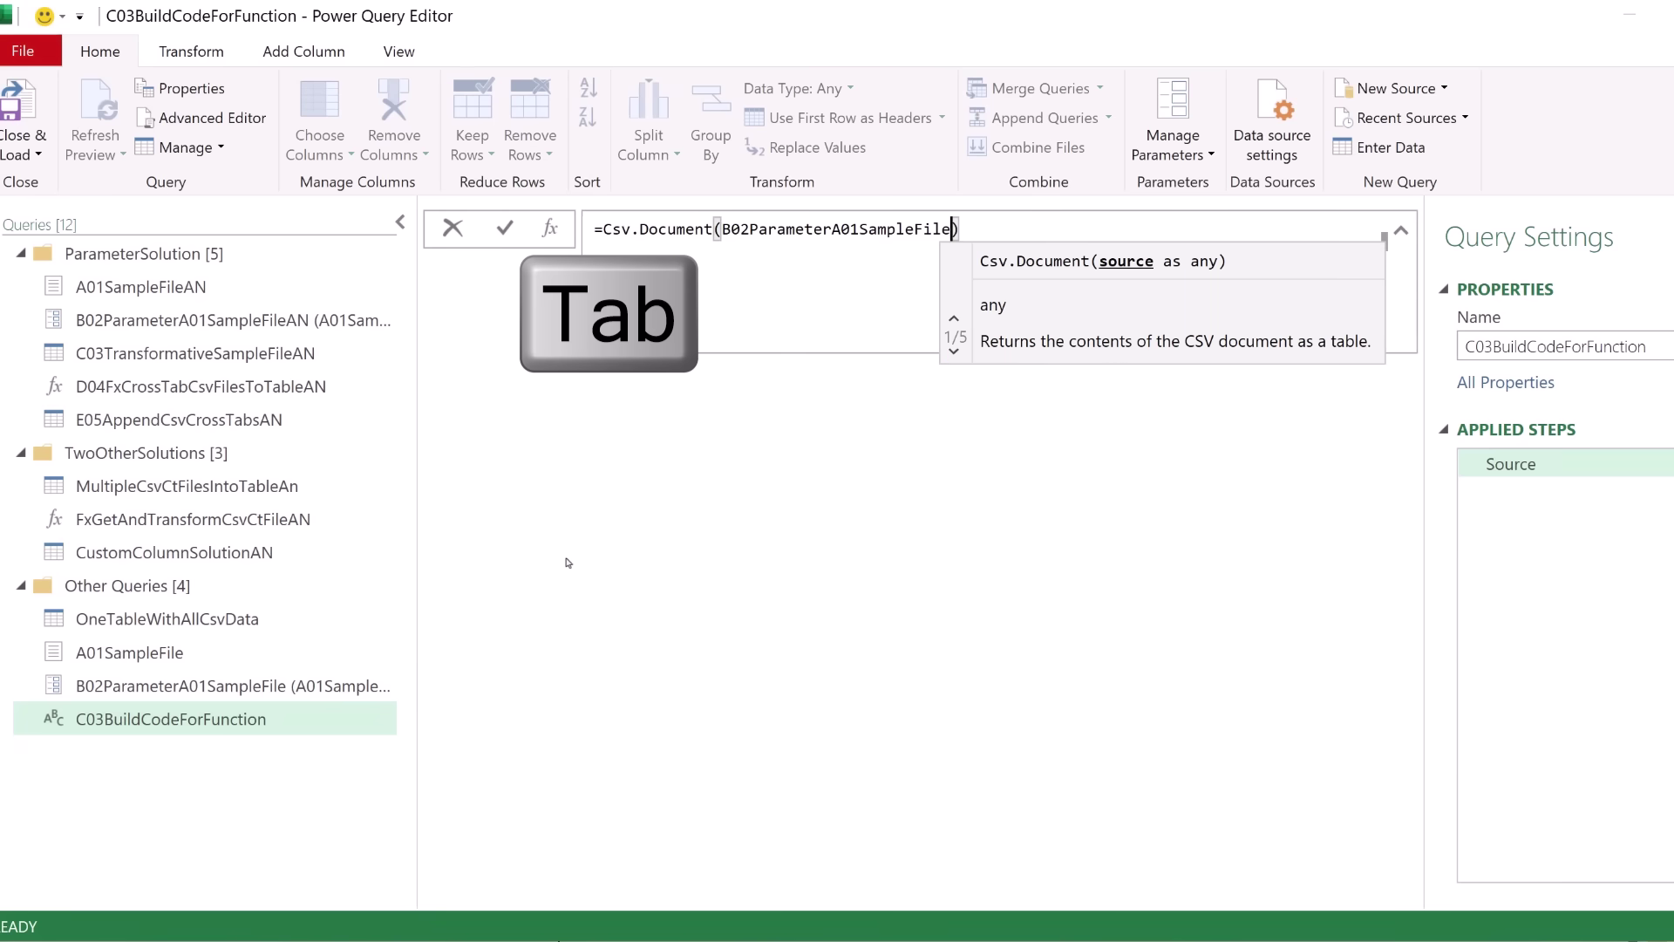
{"action": "left_click", "coordinate": [506, 229]}
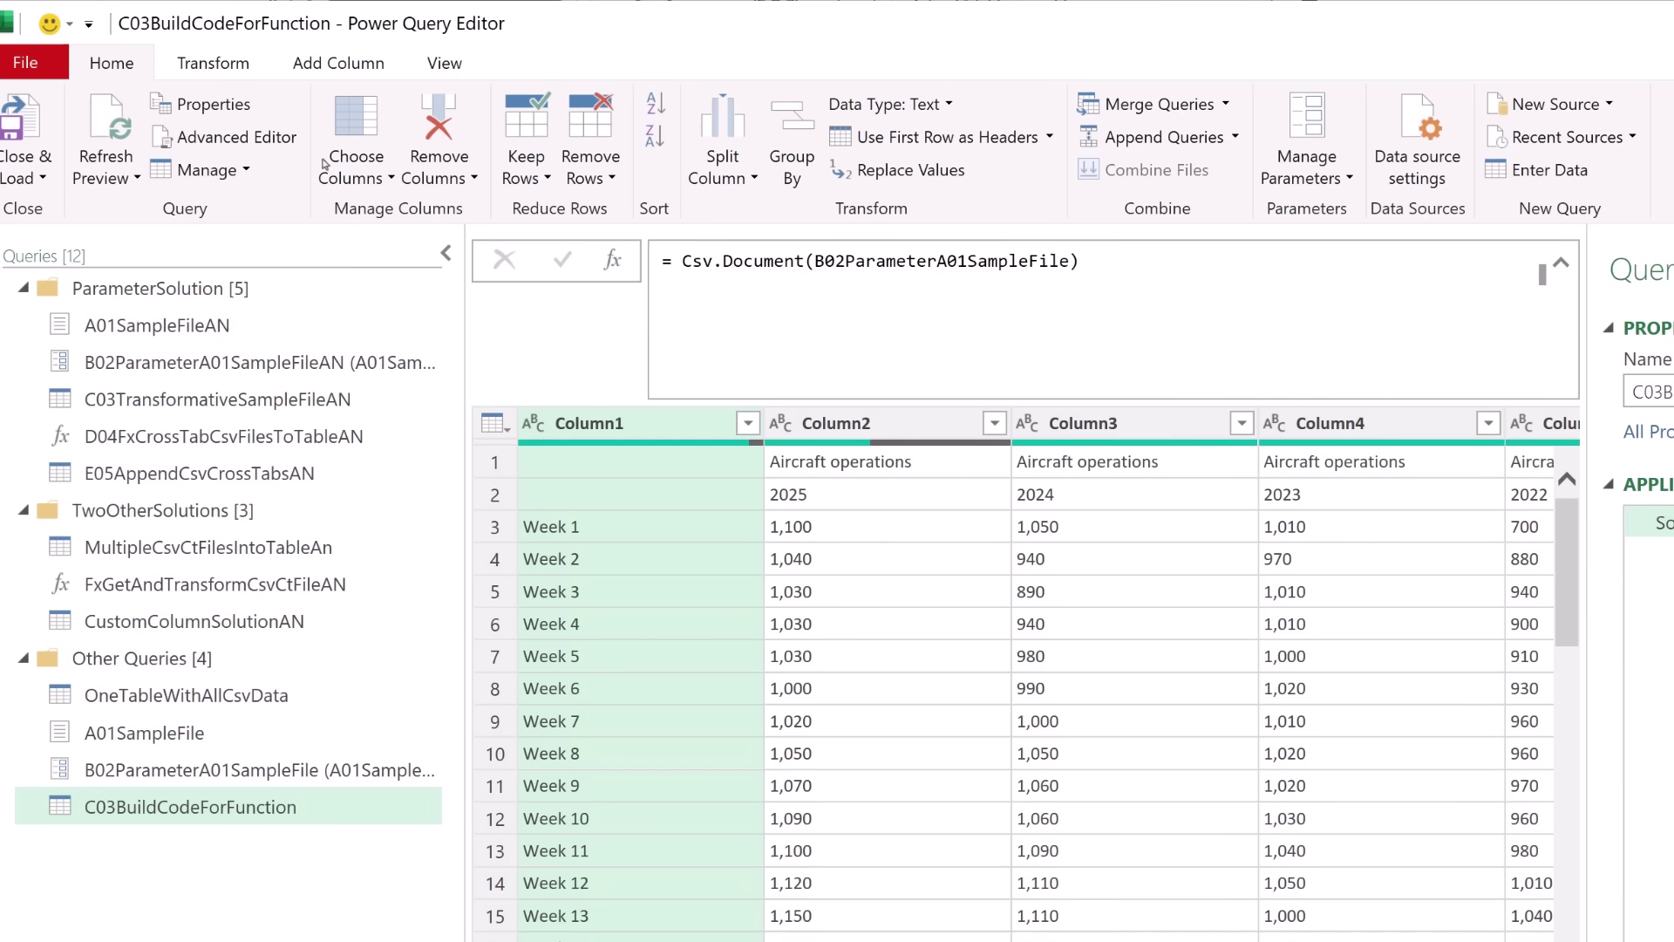
- Transpose the table in C03BuildCodeForFunction and promote its first row to column headers
{"action": "left_click", "coordinate": [218, 68]}
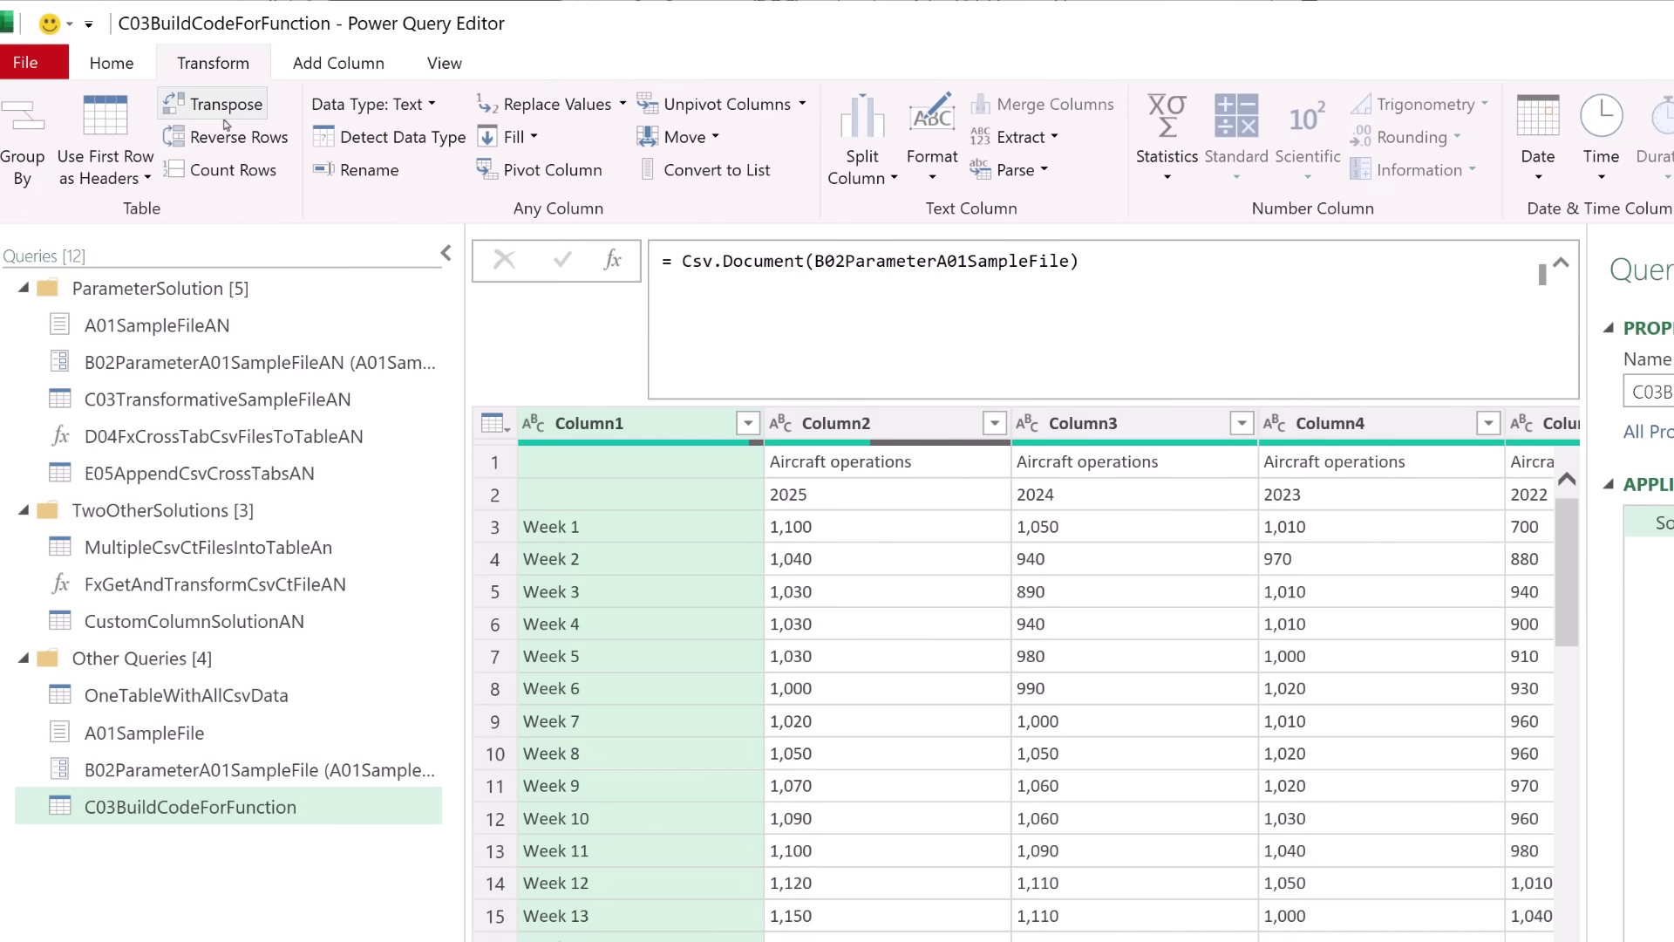
{"action": "left_click", "coordinate": [222, 105]}
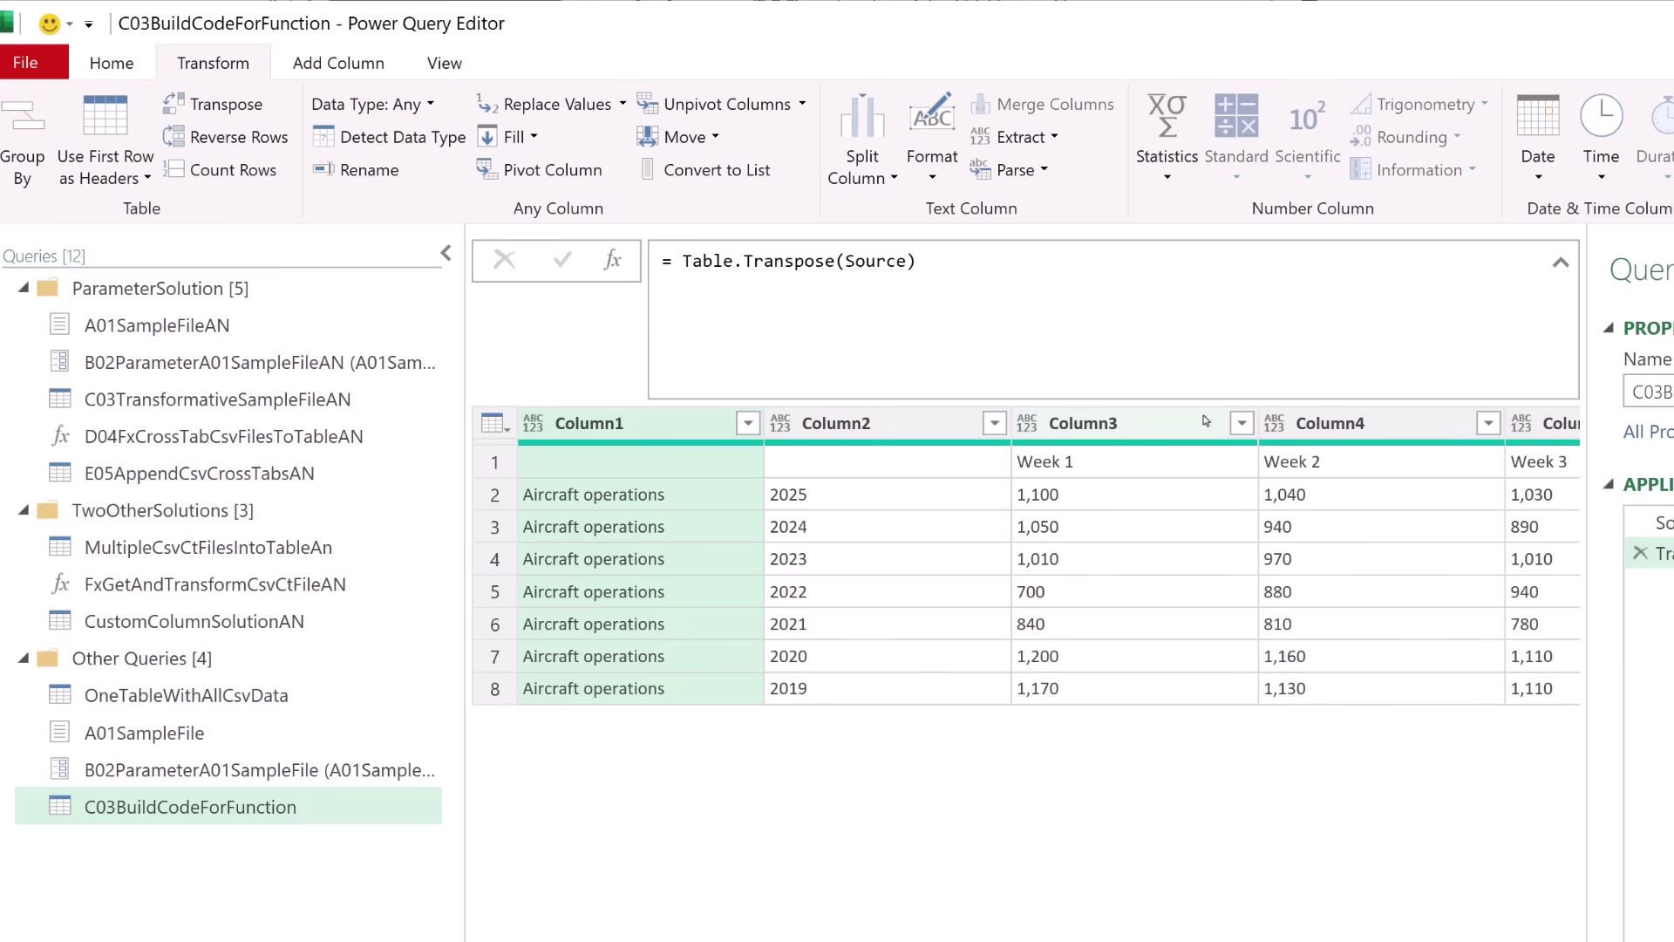
{"action": "left_click", "coordinate": [511, 434]}
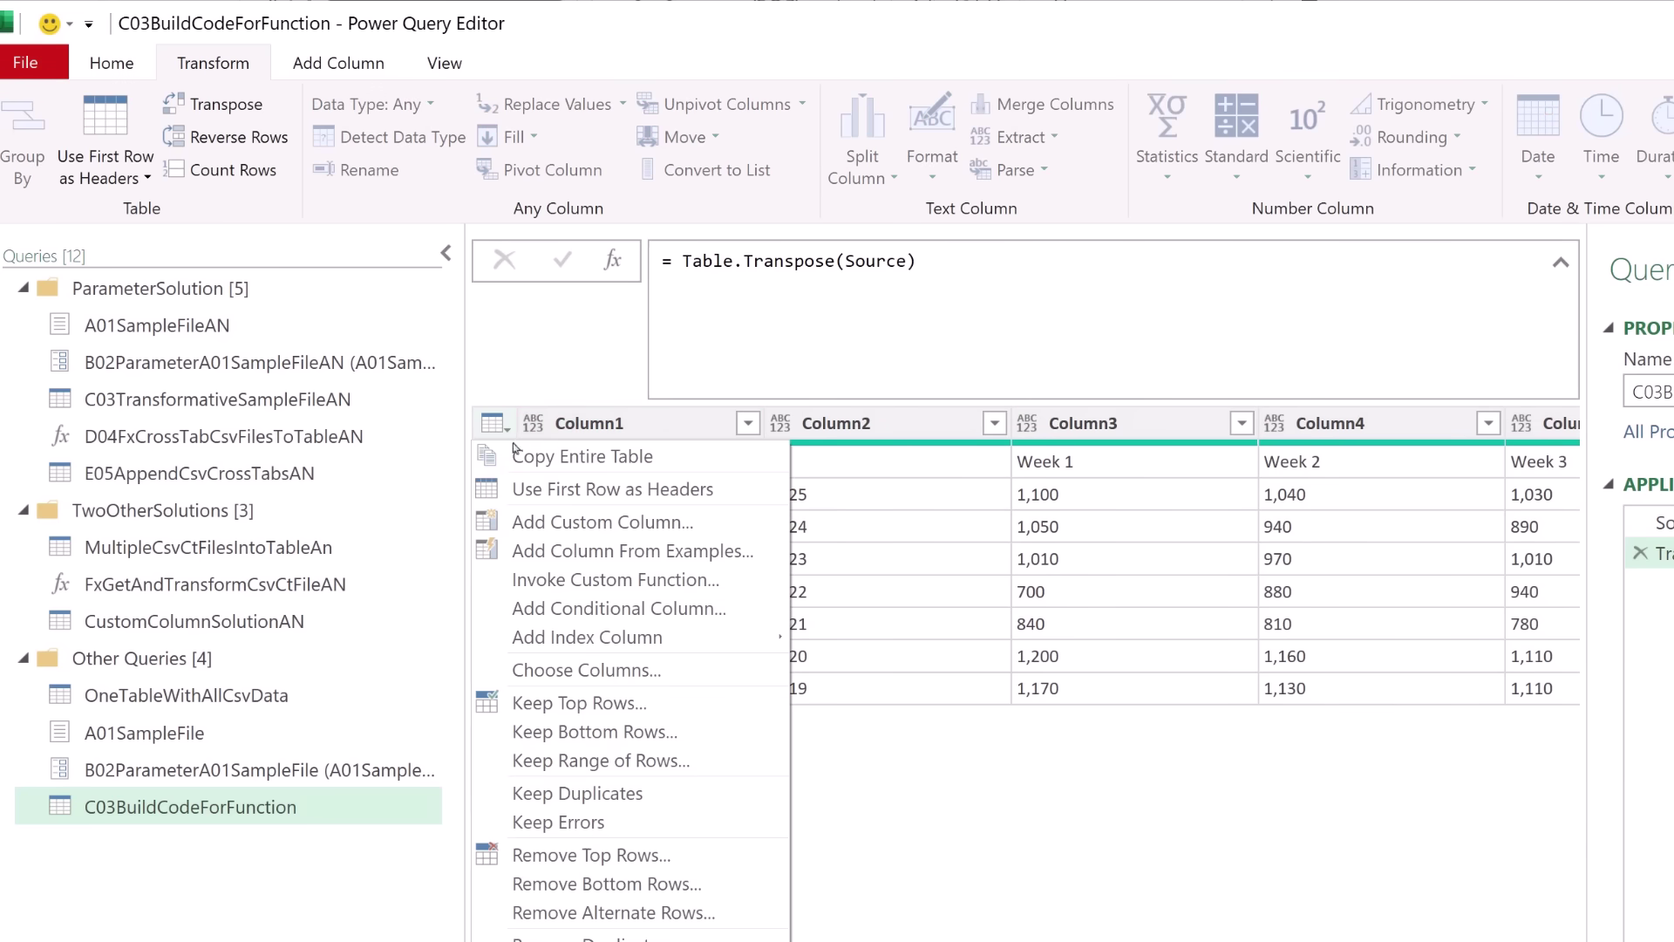
{"action": "left_click", "coordinate": [728, 506]}
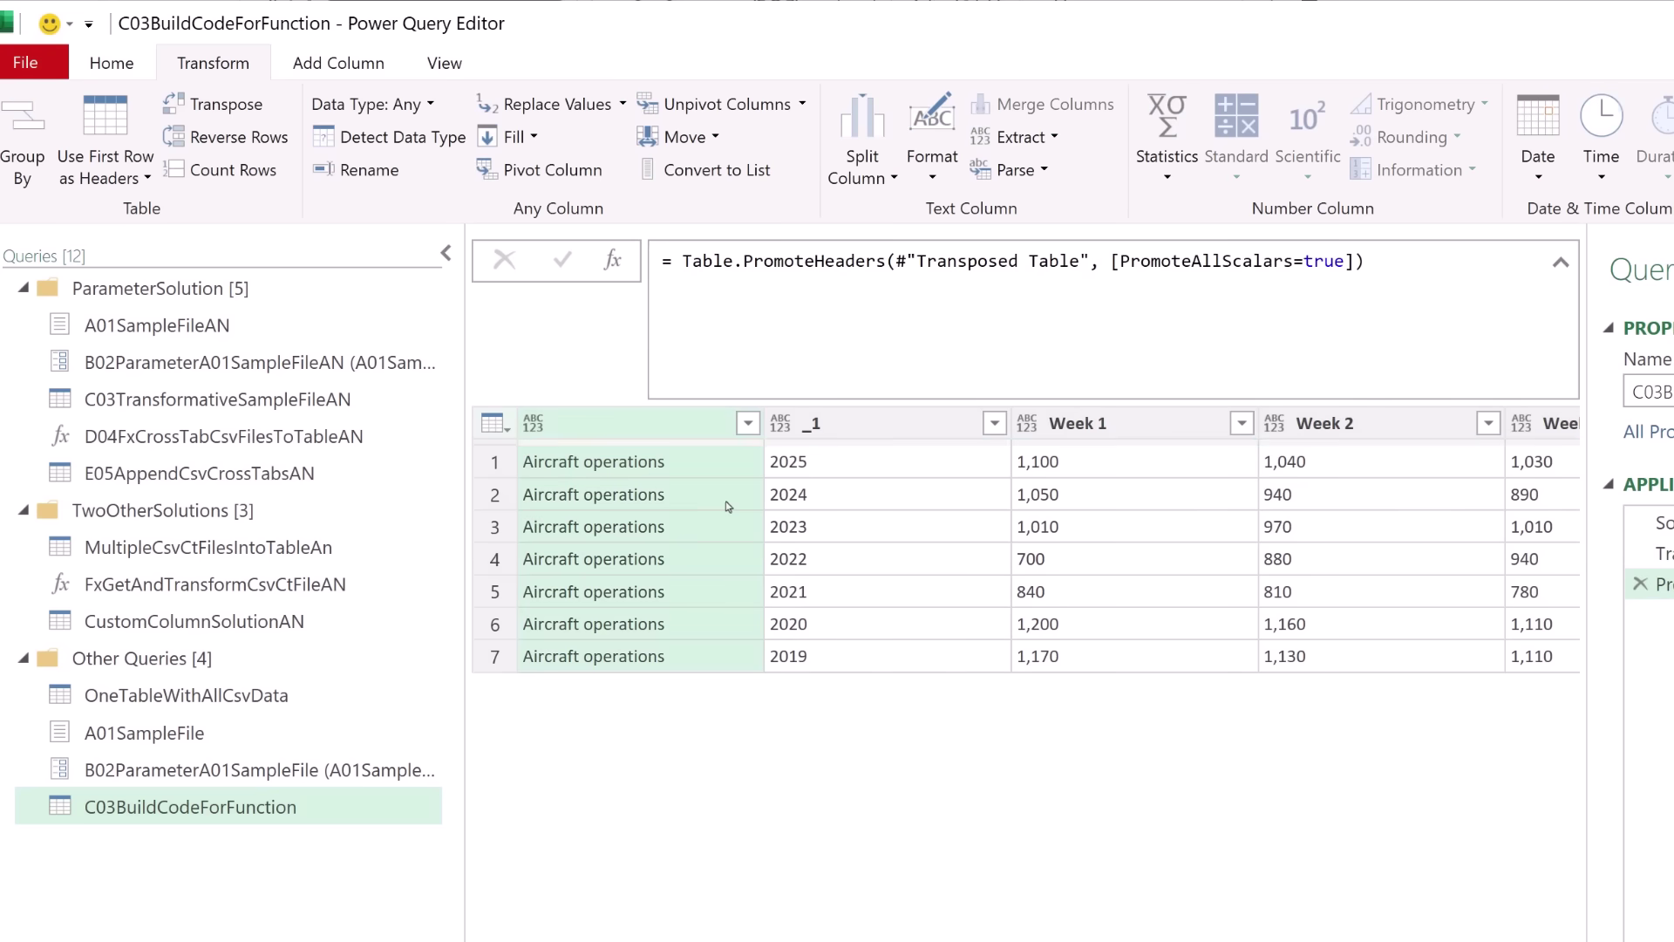
- Rename the first, unnamed column as CargoType and the second column, _1, as Year
{"action": "double_click", "coordinate": [557, 426]}
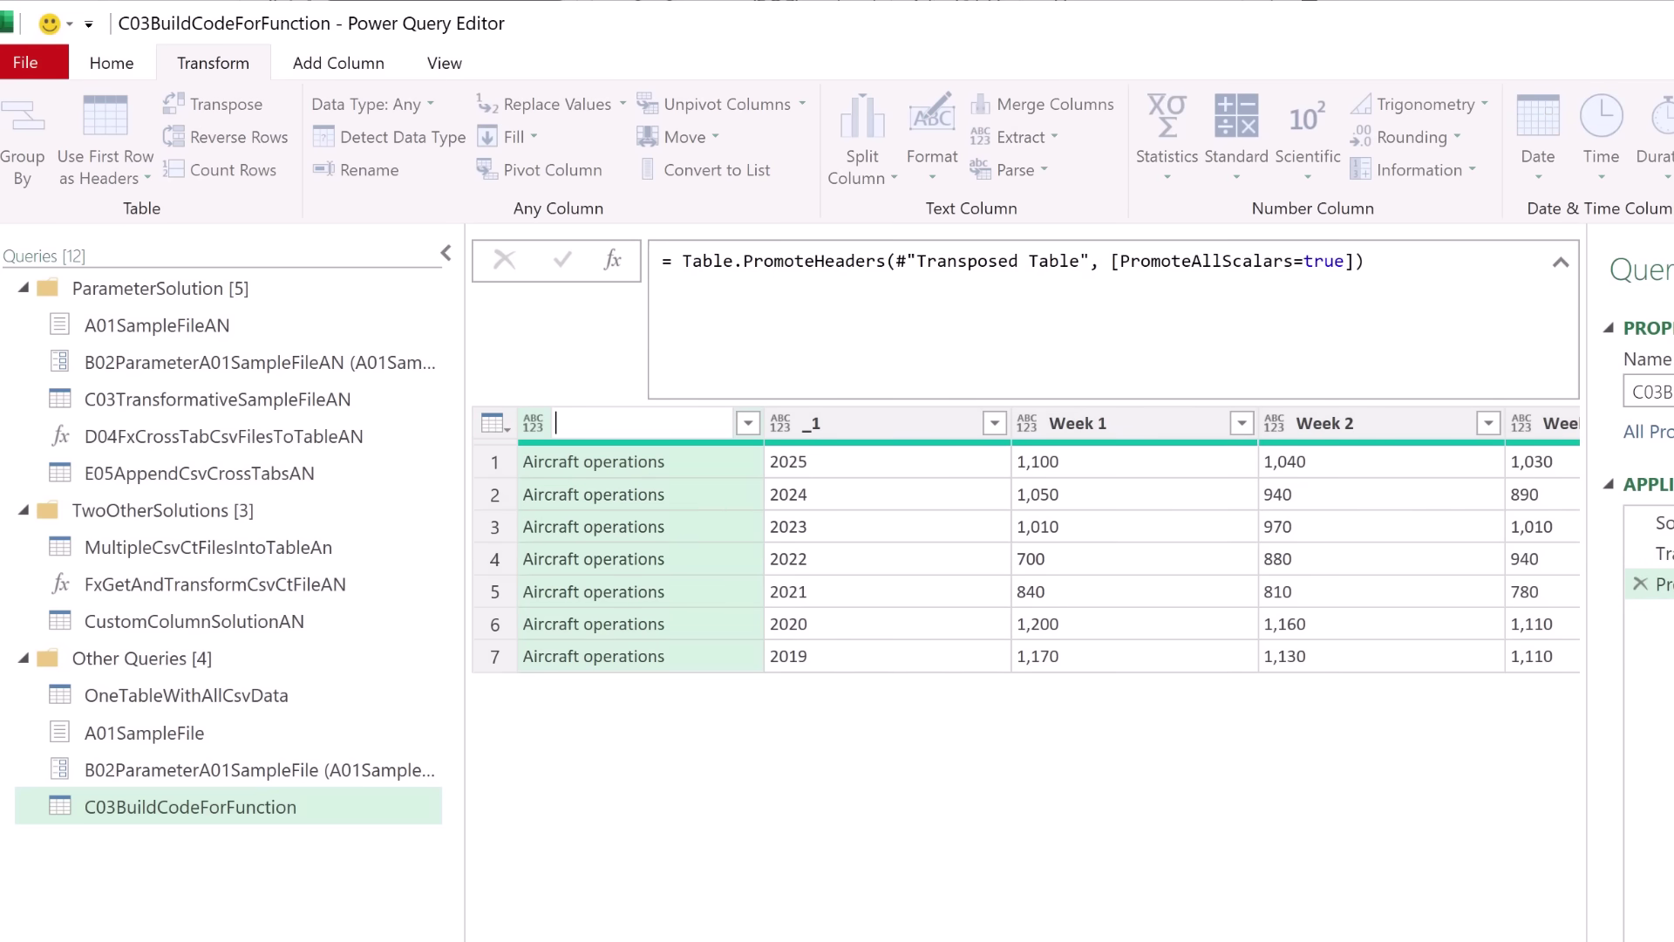
{"action": "type", "text": "CargoType"}
{"action": "key", "text": "Return"}
{"action": "key", "text": "Right"}
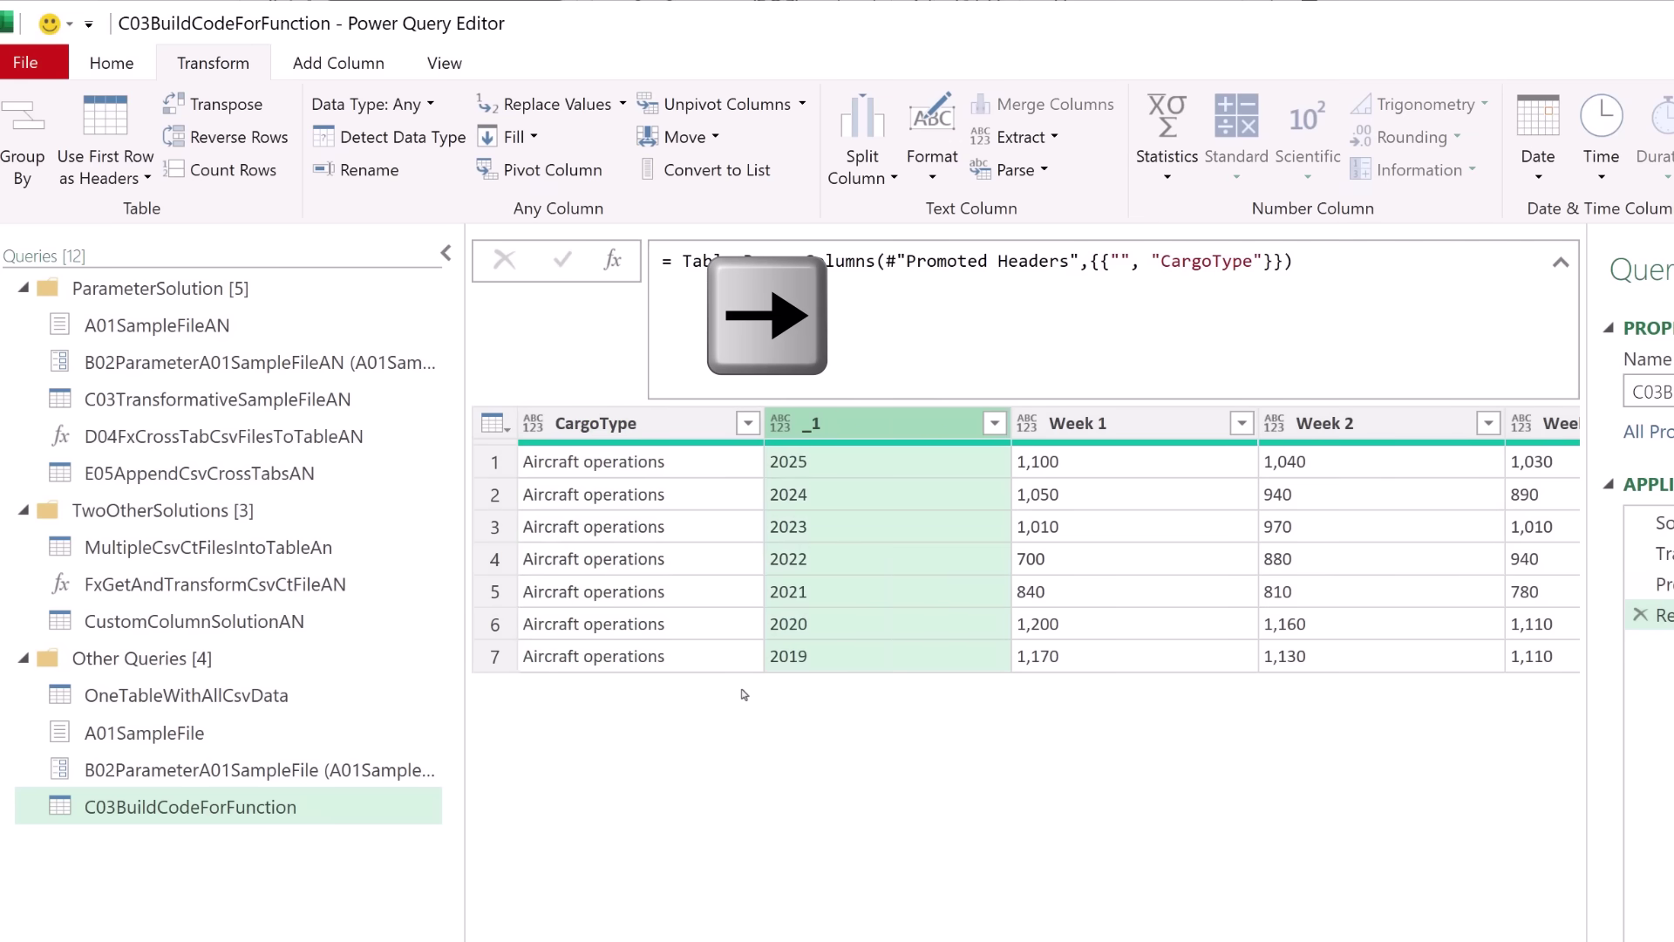
{"action": "key", "text": "F2"}
{"action": "type", "text": "Y"}
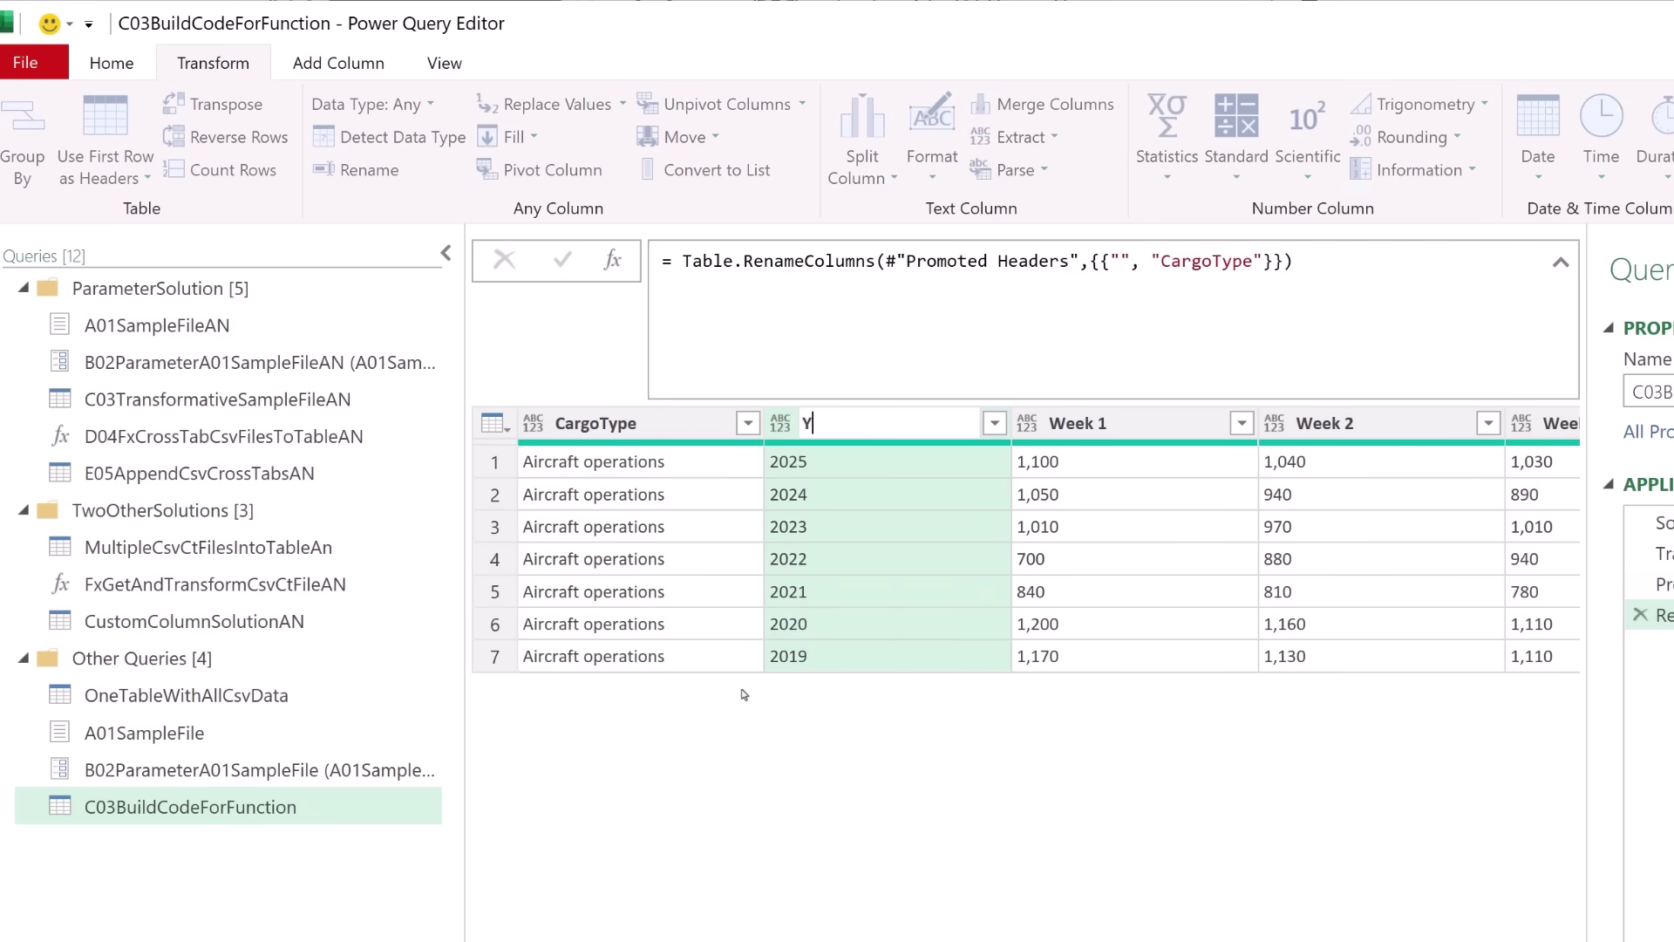
{"action": "type", "text": "ear"}
{"action": "key", "text": "Return"}
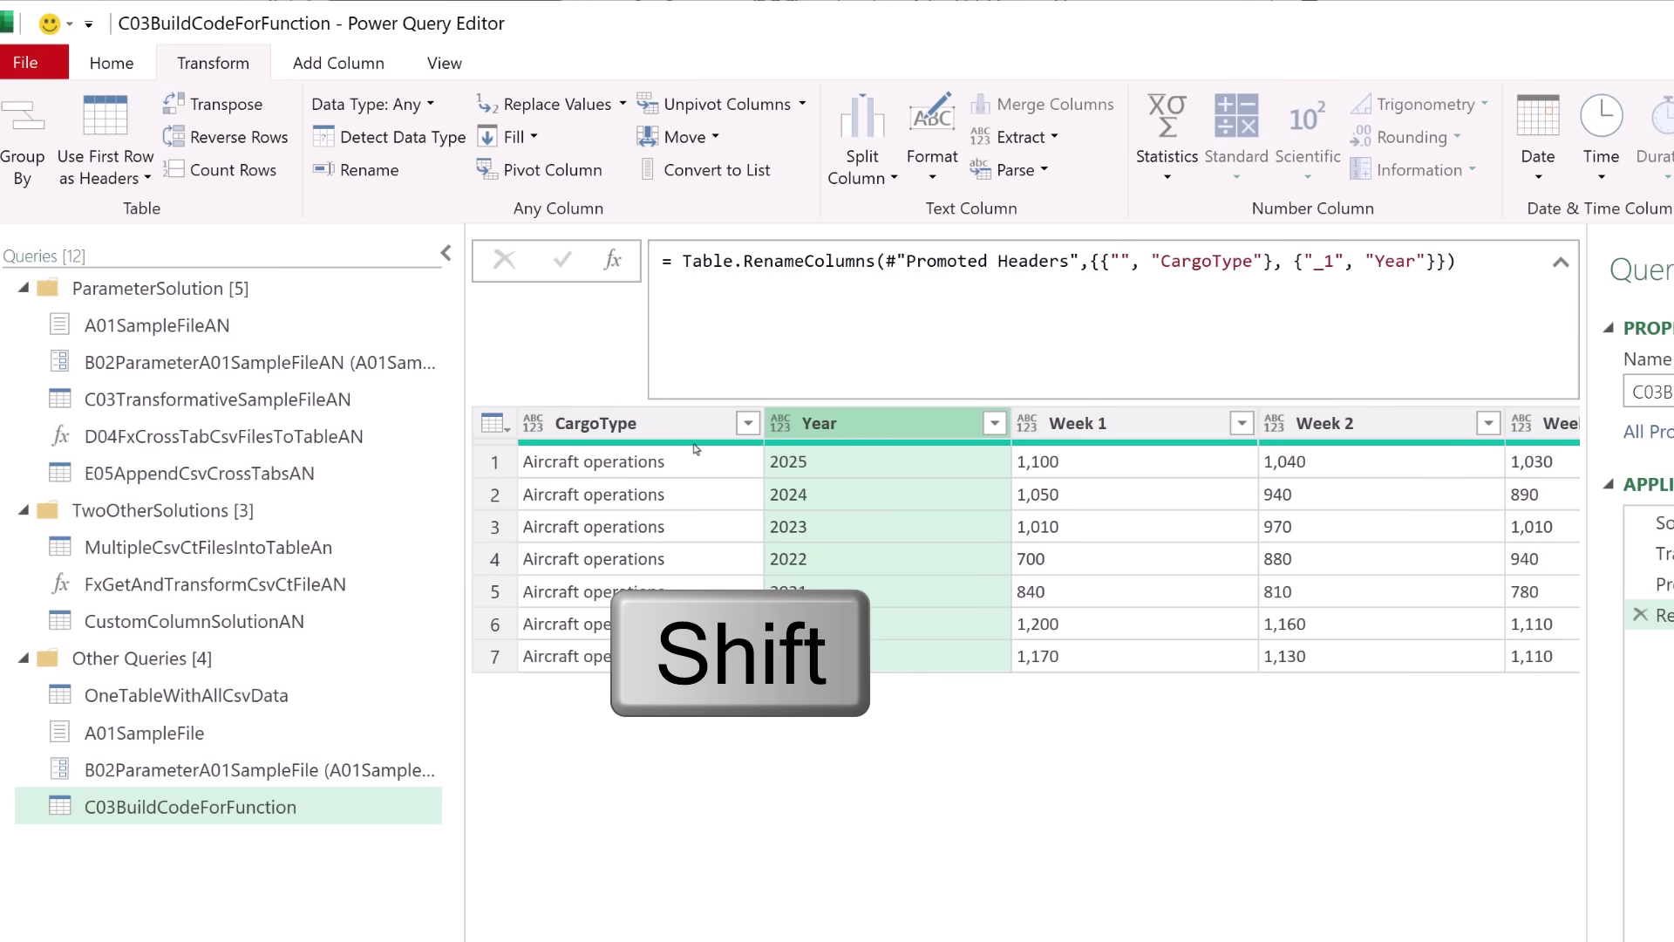
- Unpivot all columns other than CargoType and Year
{"action": "left_click", "coordinate": [640, 426], "text": "shift"}
{"action": "right_click", "coordinate": [640, 427]}
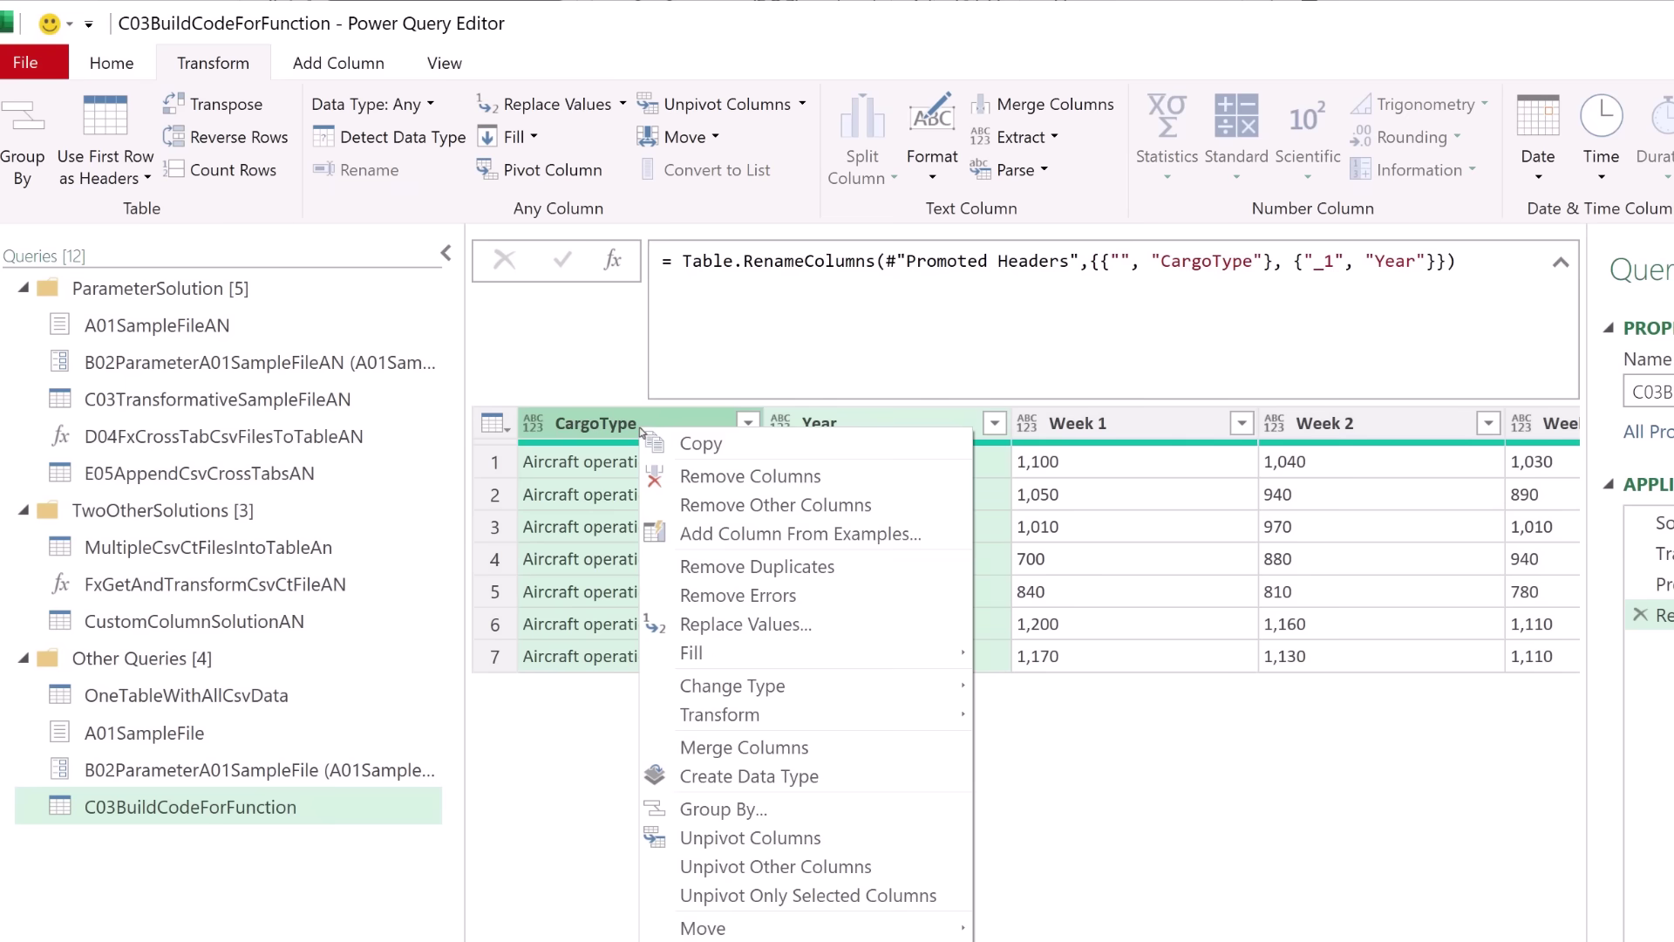
{"action": "left_click", "coordinate": [788, 867]}
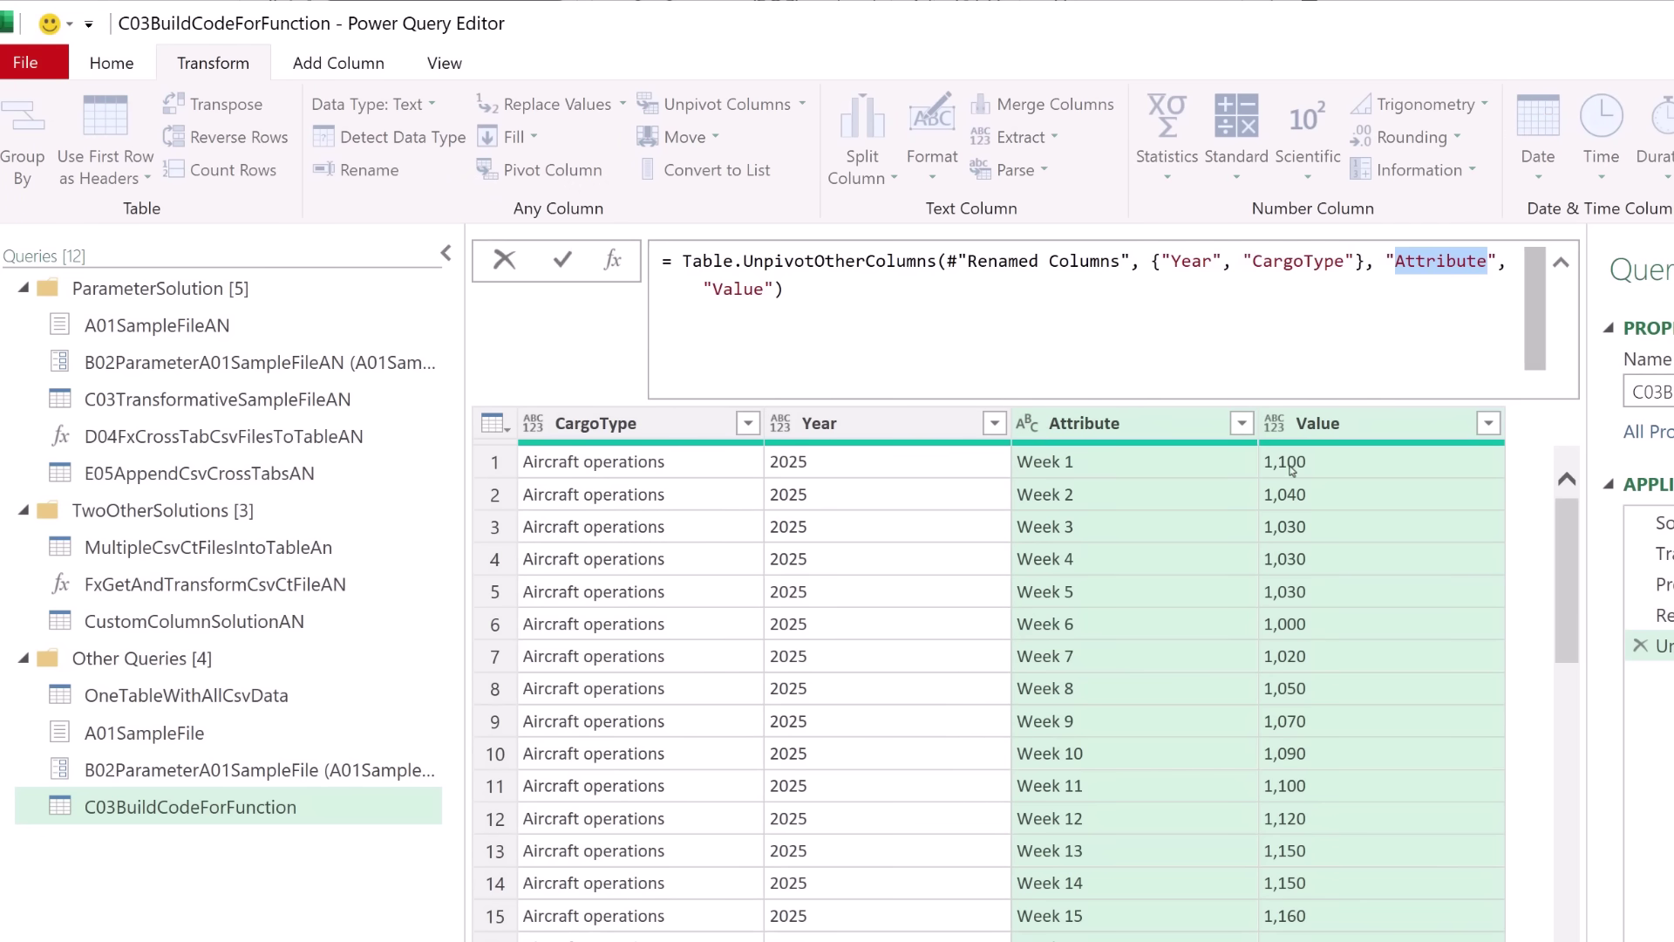
- Change the unpivoted column names in the formula from Attribute and Value to Week and Volume
{"action": "type", "text": "Week"}
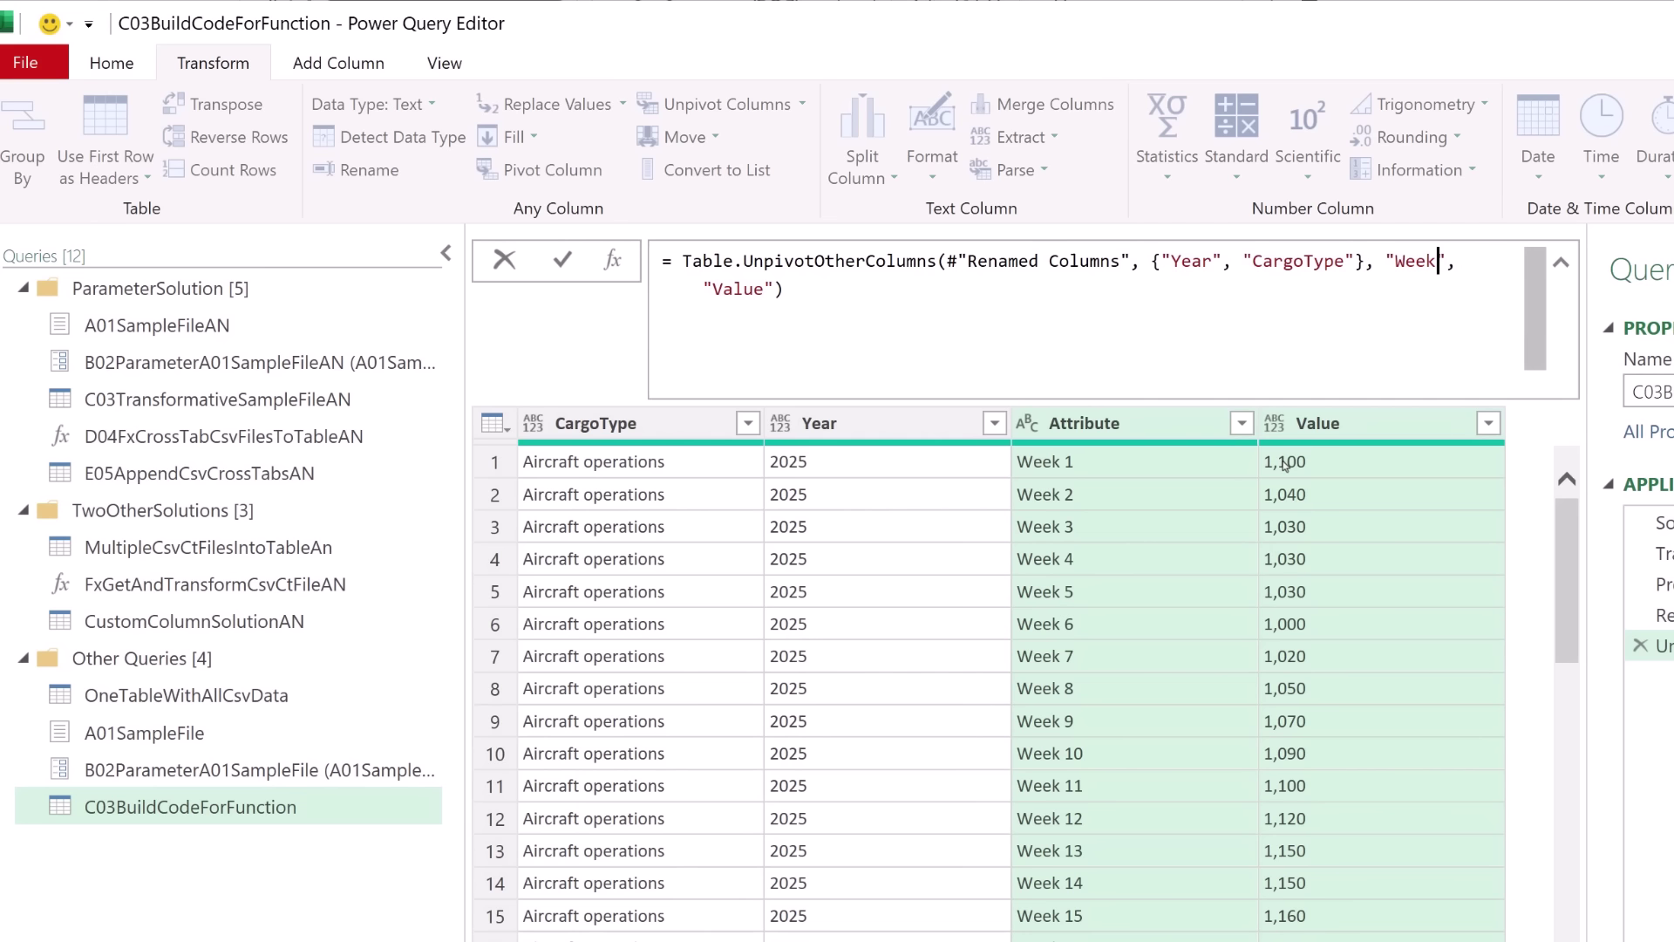
{"action": "double_click", "coordinate": [729, 291]}
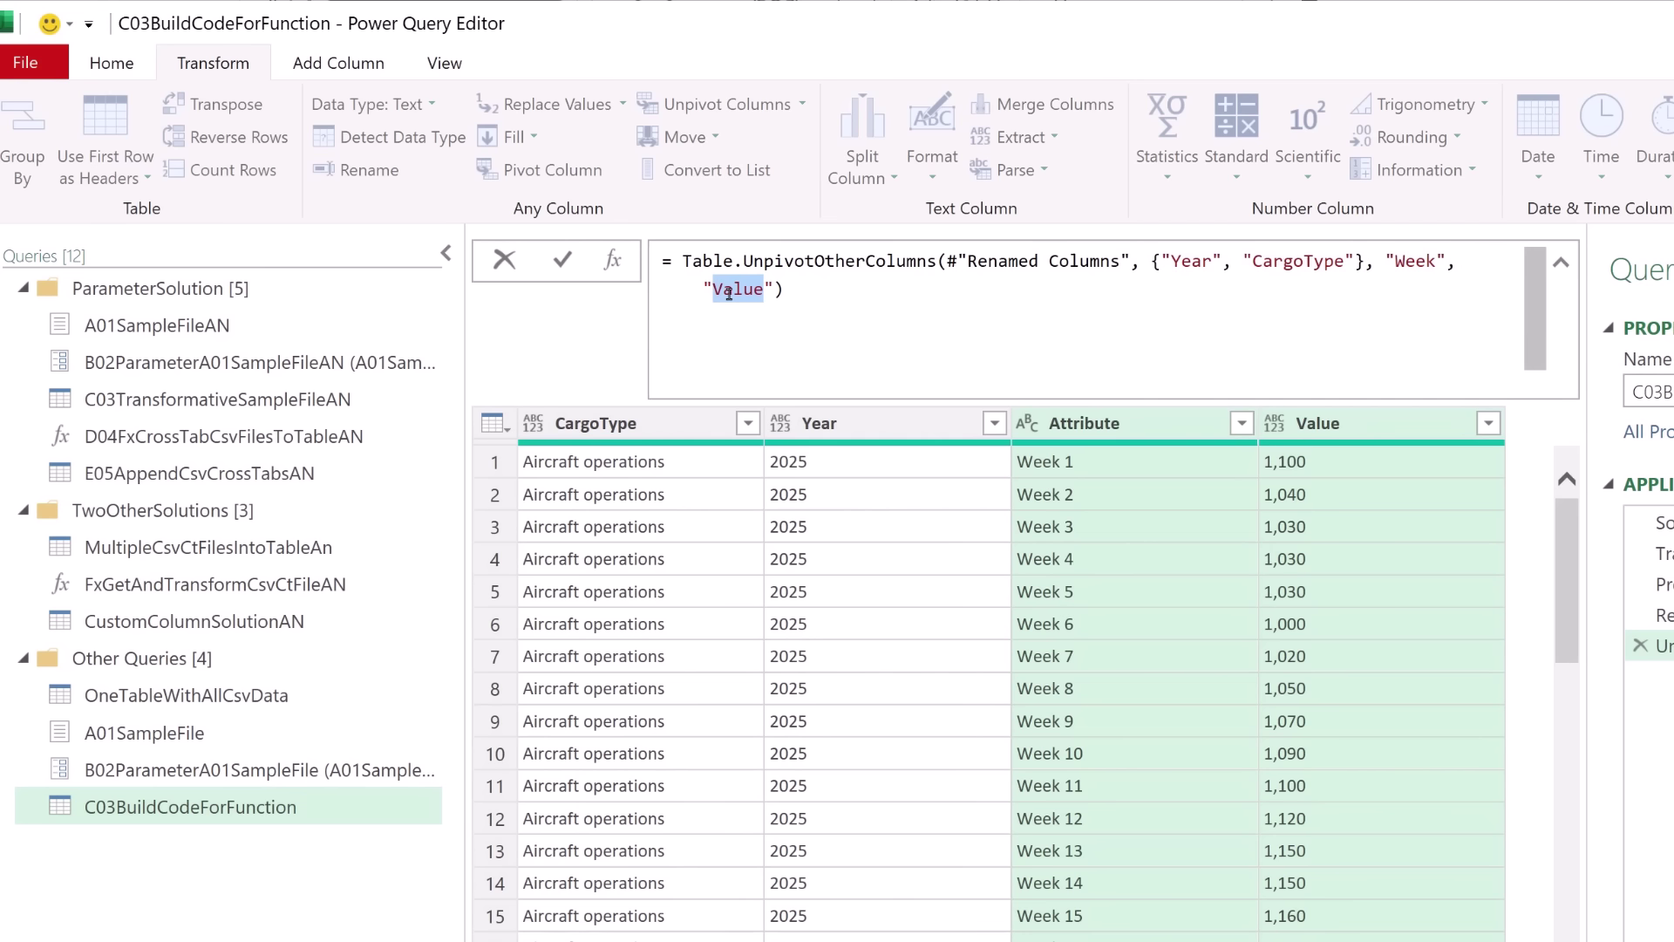
{"action": "type", "text": "Volume"}
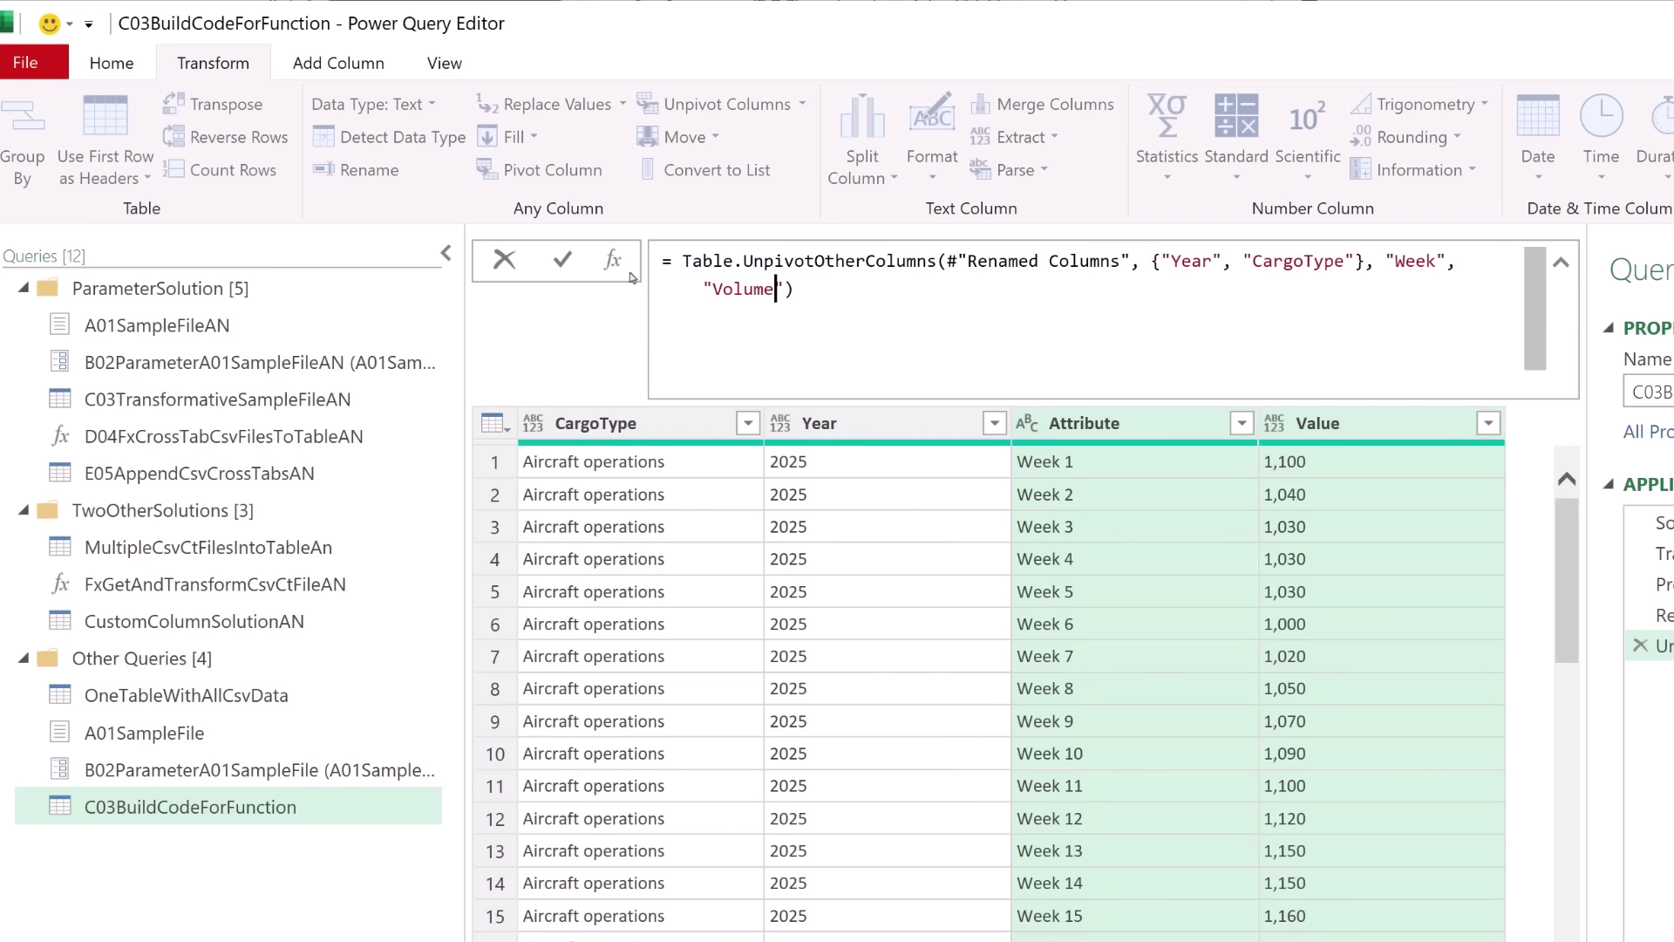
{"action": "left_click", "coordinate": [560, 259]}
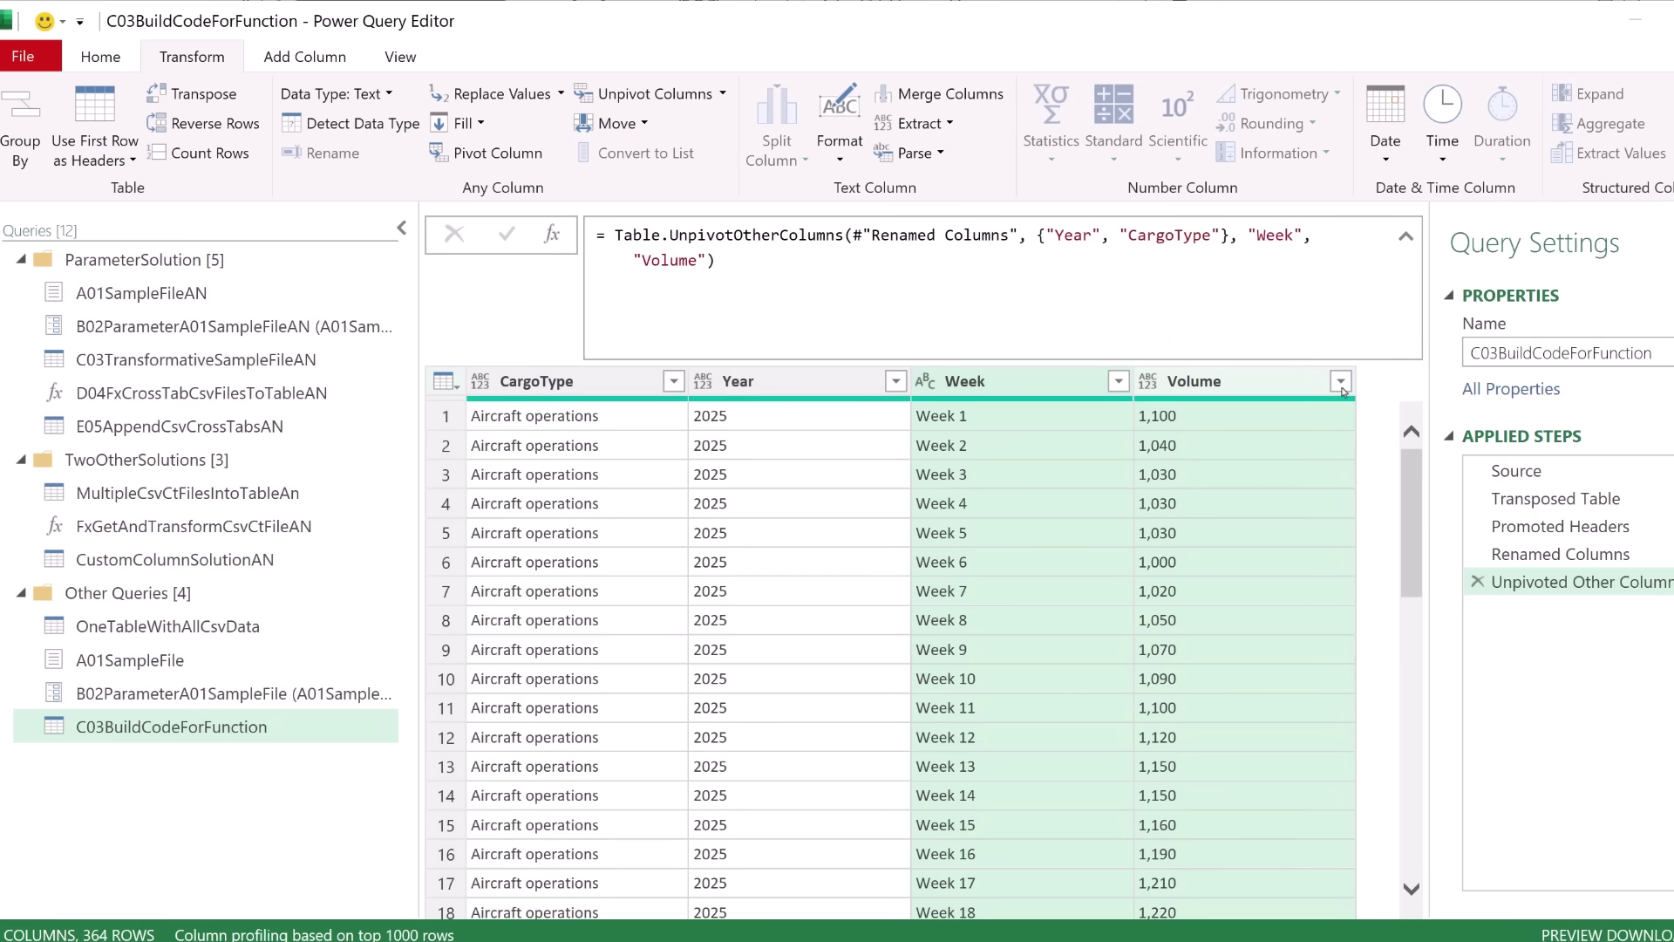
- Filter blank values out of the Volume column and detect the data types of all columns from CargoType to Volume
{"action": "left_click", "coordinate": [1340, 381]}
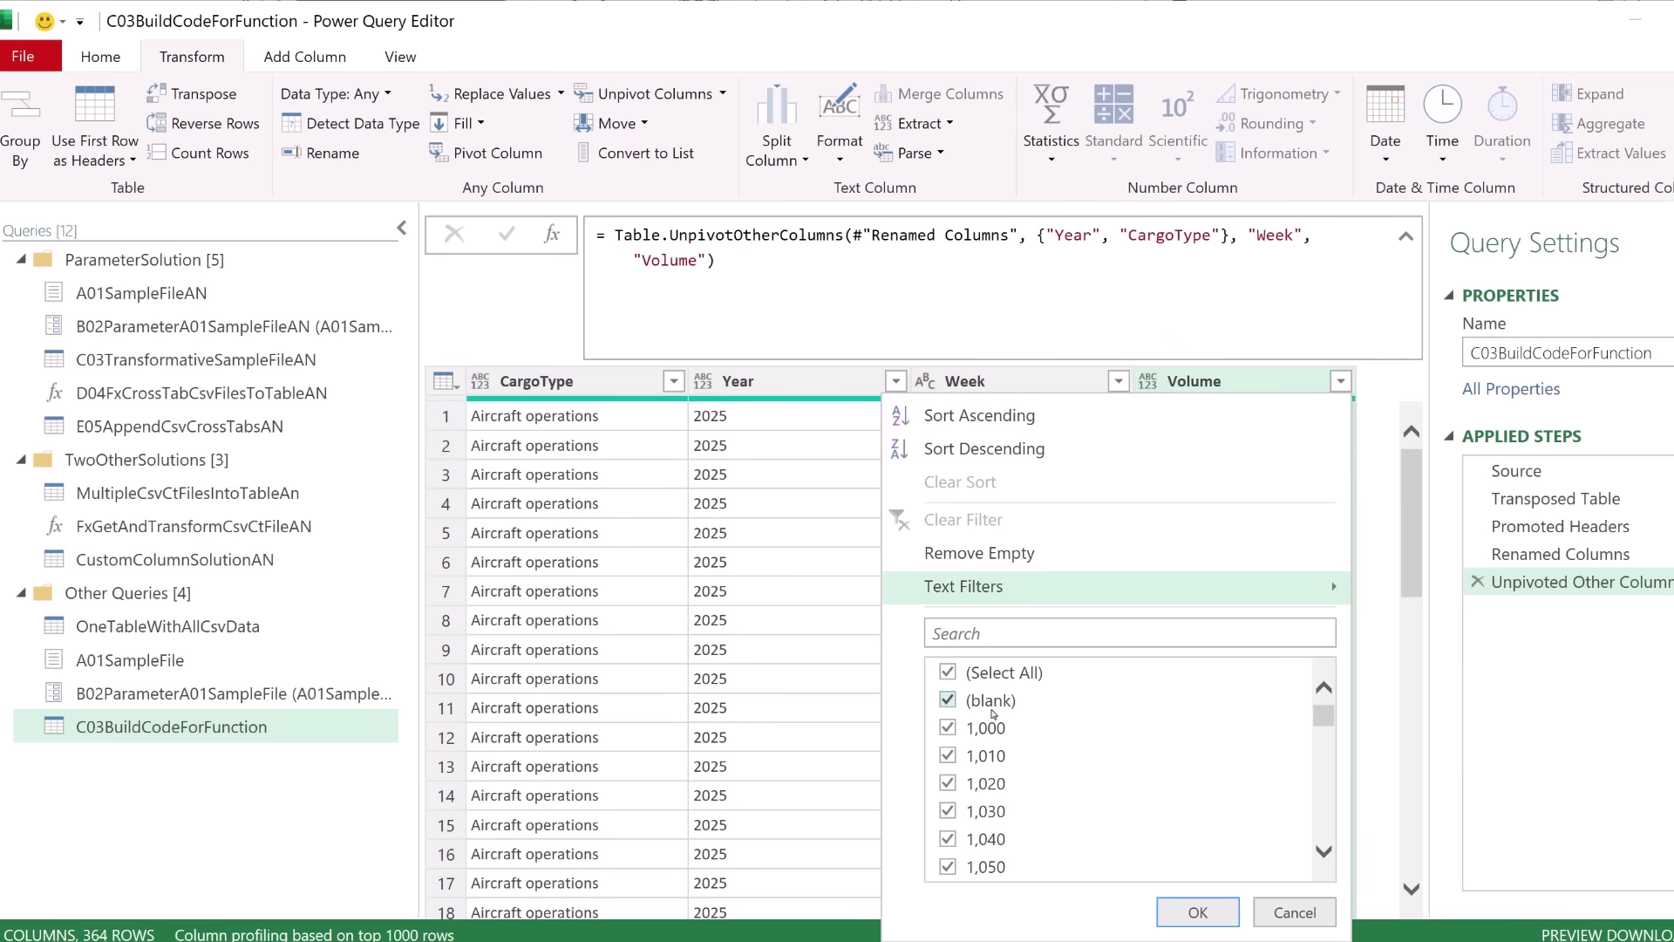
{"action": "left_click", "coordinate": [947, 701]}
{"action": "left_click", "coordinate": [1189, 912]}
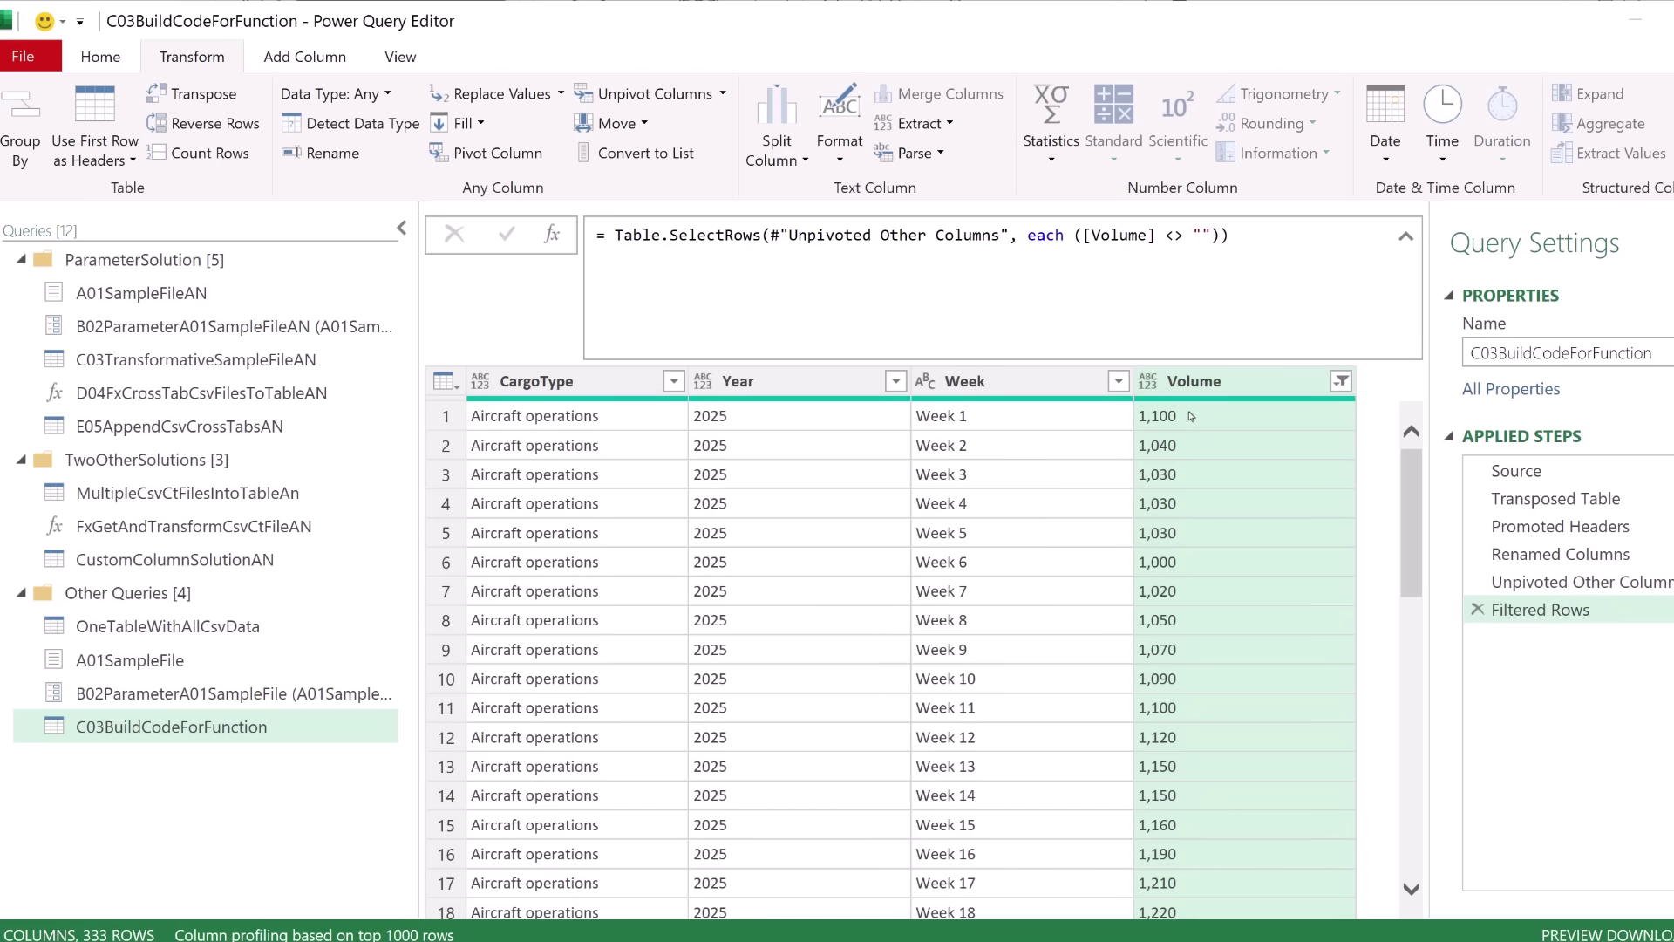
{"action": "left_click", "coordinate": [518, 384], "text": "shift"}
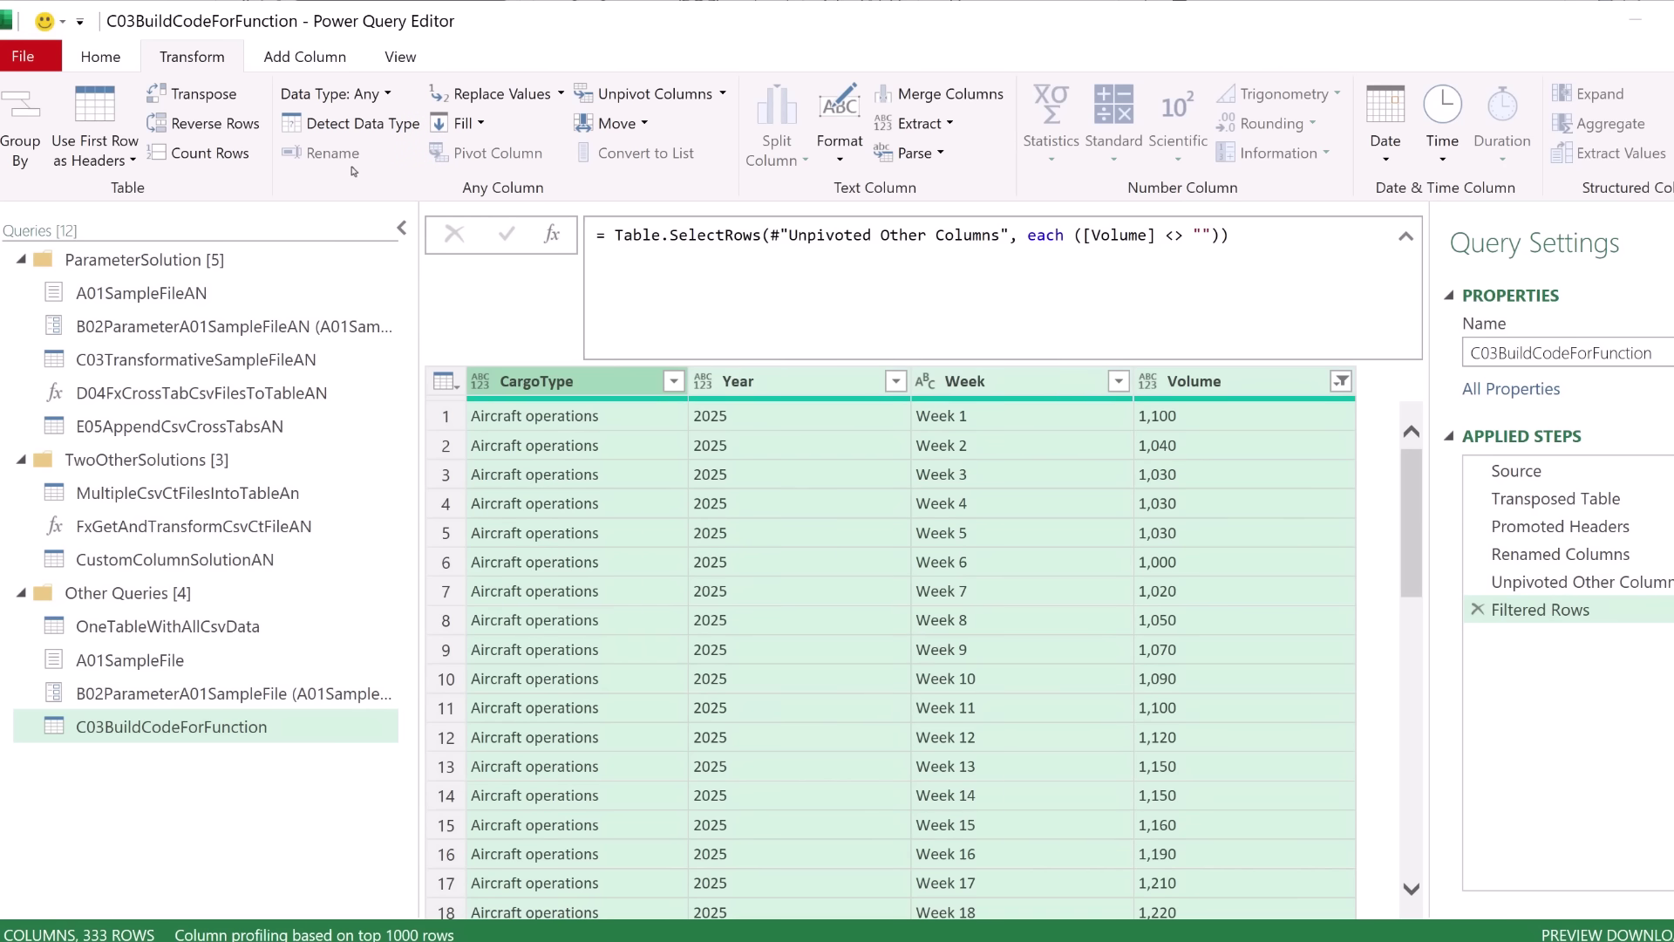
{"action": "left_click", "coordinate": [356, 131]}
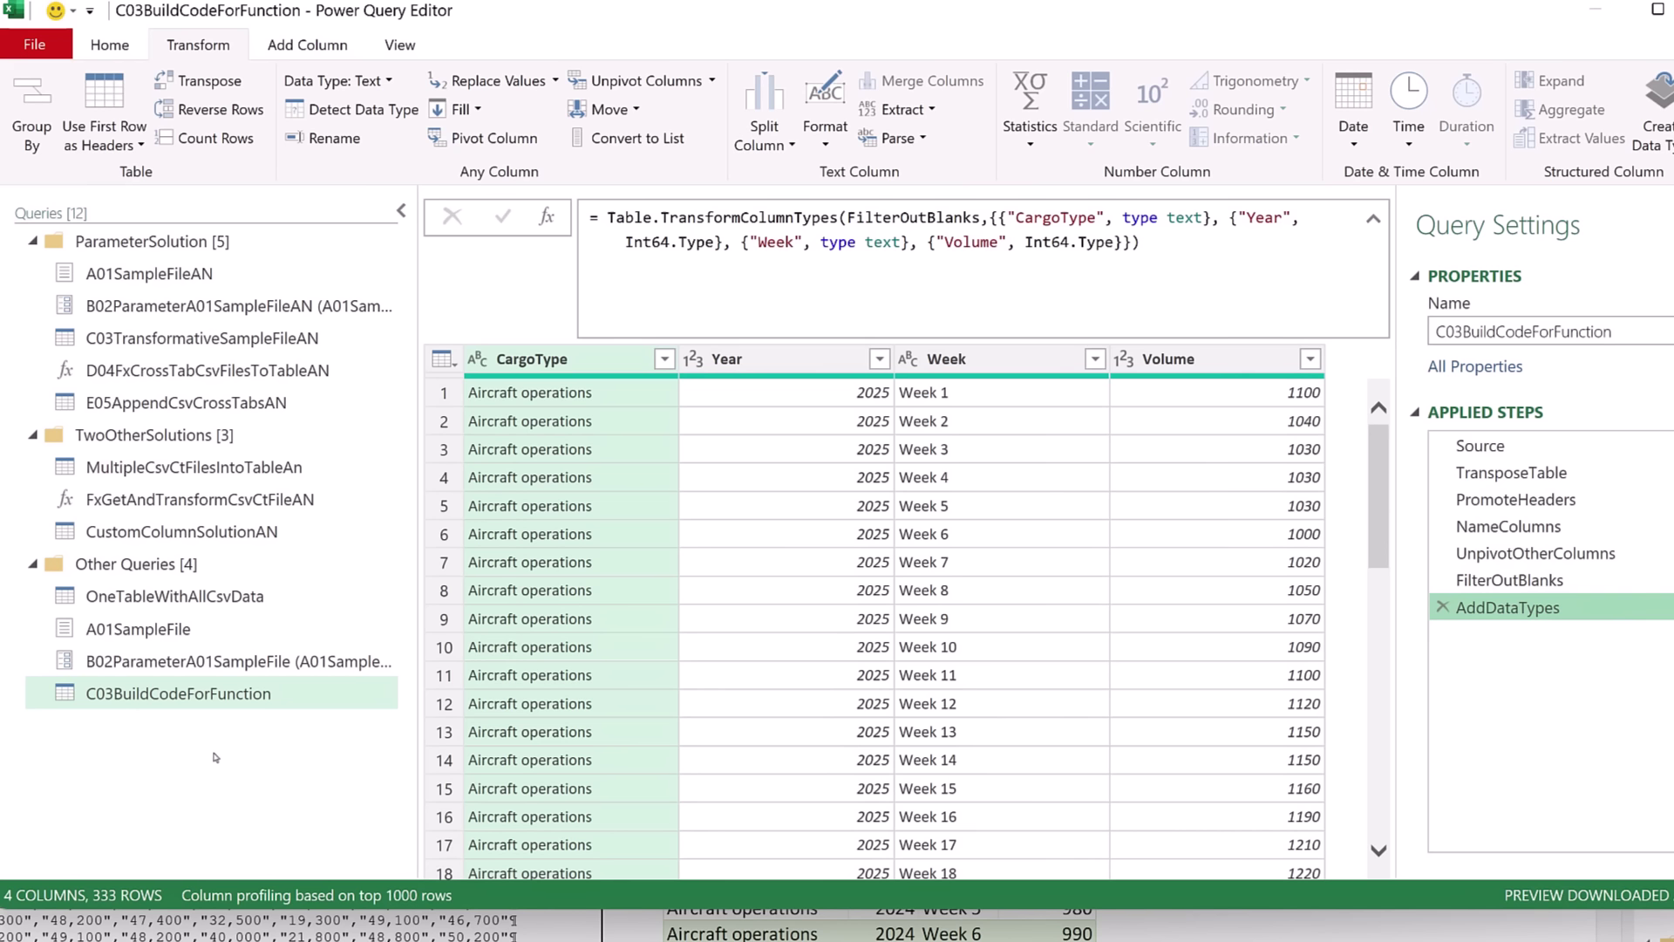
- Create a function named D04GetAndTransformCsvCtFiles from the C03BuildCodeForFunction query
{"action": "right_click", "coordinate": [159, 698]}
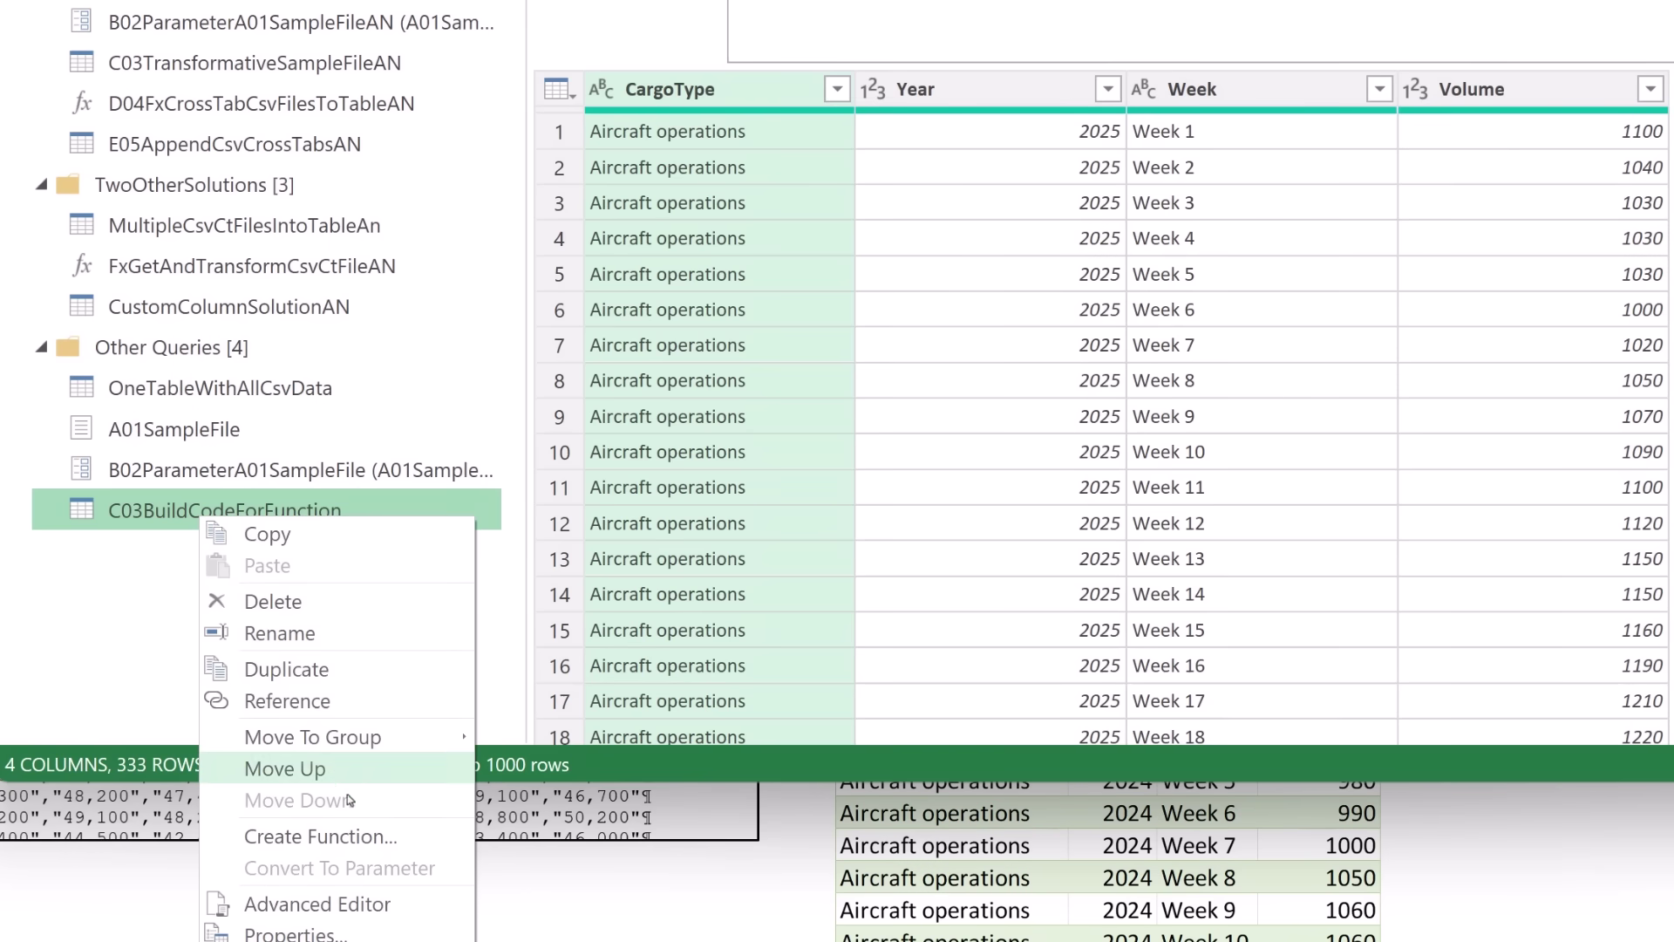
{"action": "left_click", "coordinate": [329, 838]}
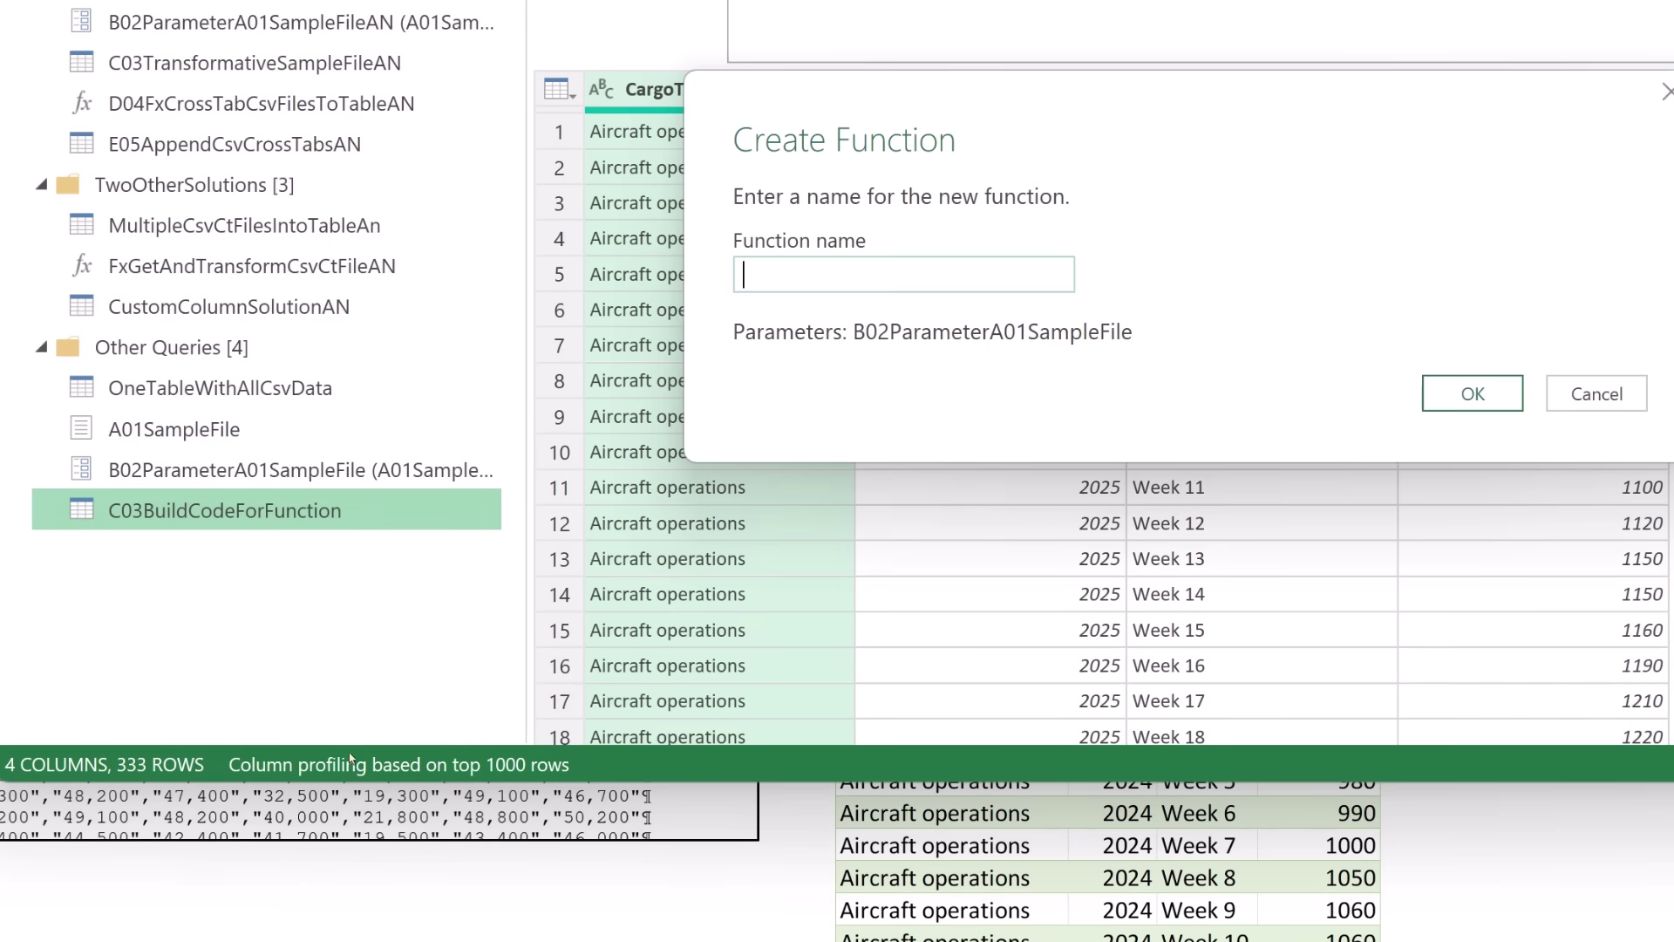
{"action": "type", "text": "D04GetAndTransformCsvCtFiles"}
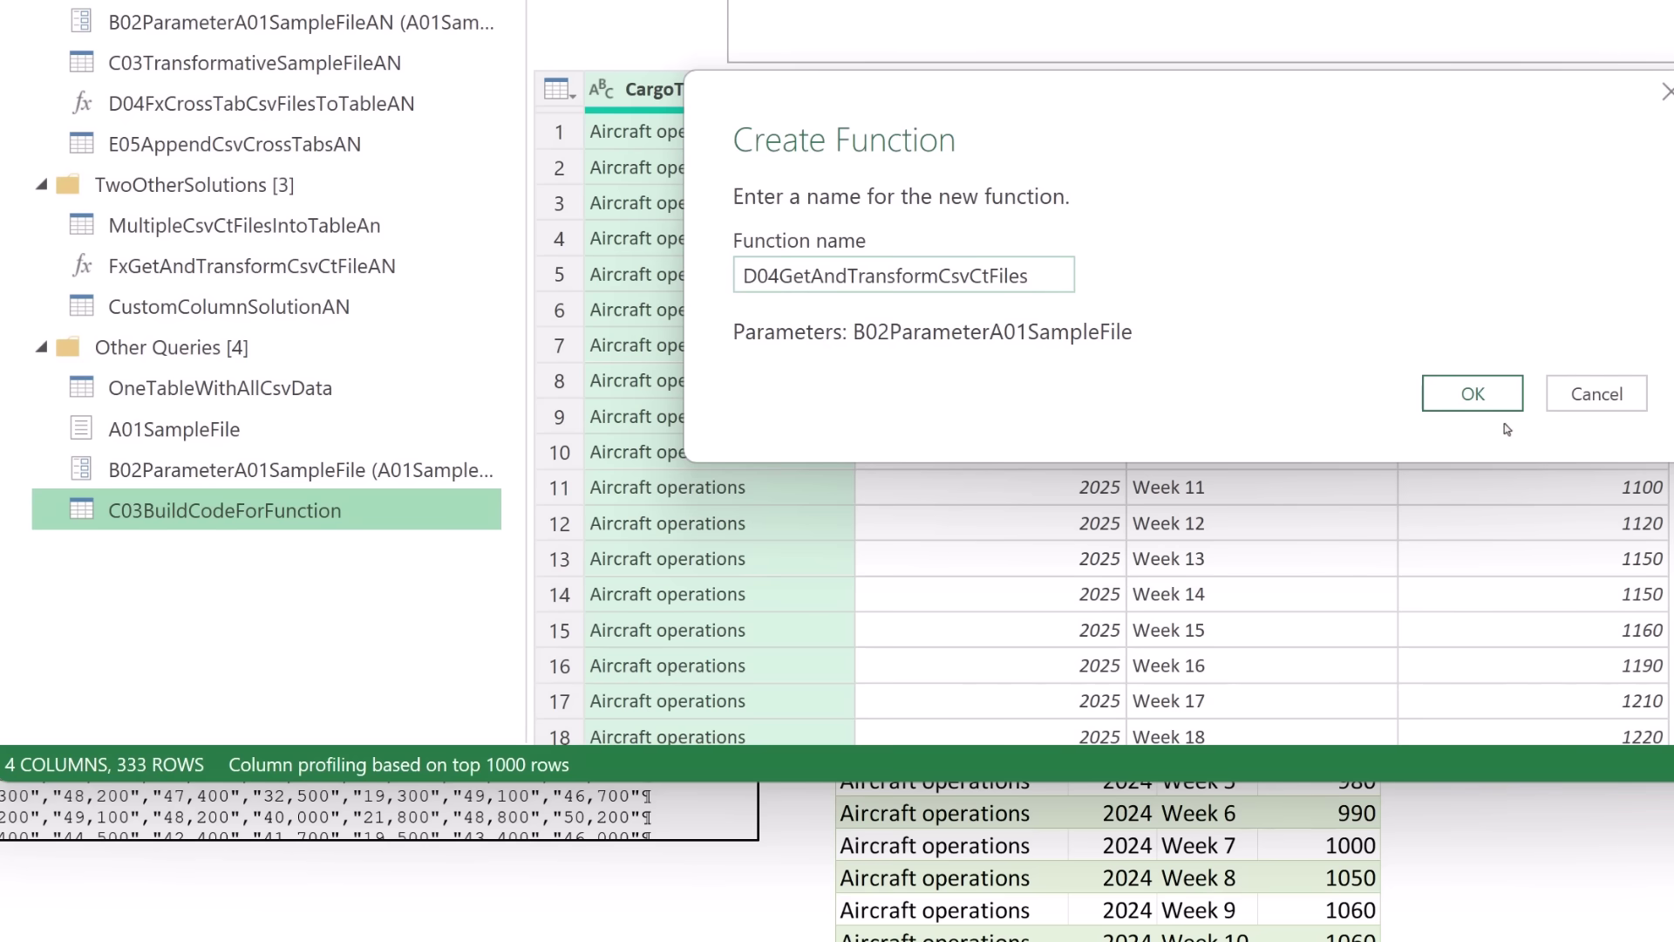
{"action": "left_click", "coordinate": [1474, 394]}
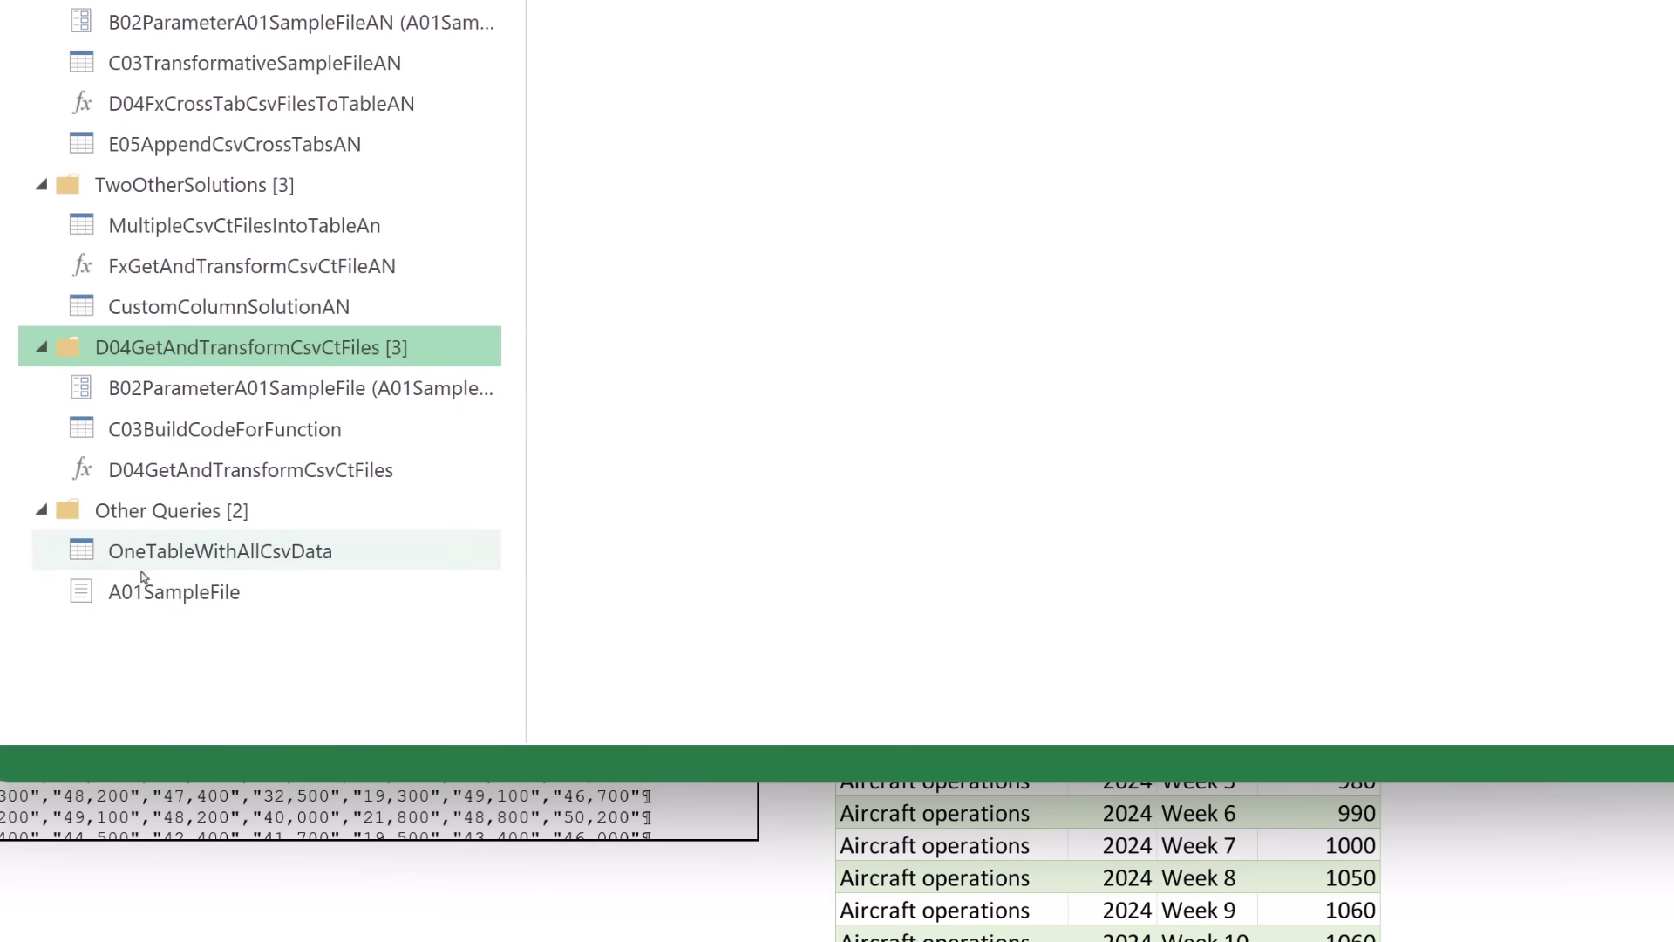
- Move the OneTableWithAllCsvData and A01SampleFile queries into the D04GetAndTransformCsvCtFiles group
{"action": "left_click", "coordinate": [173, 558]}
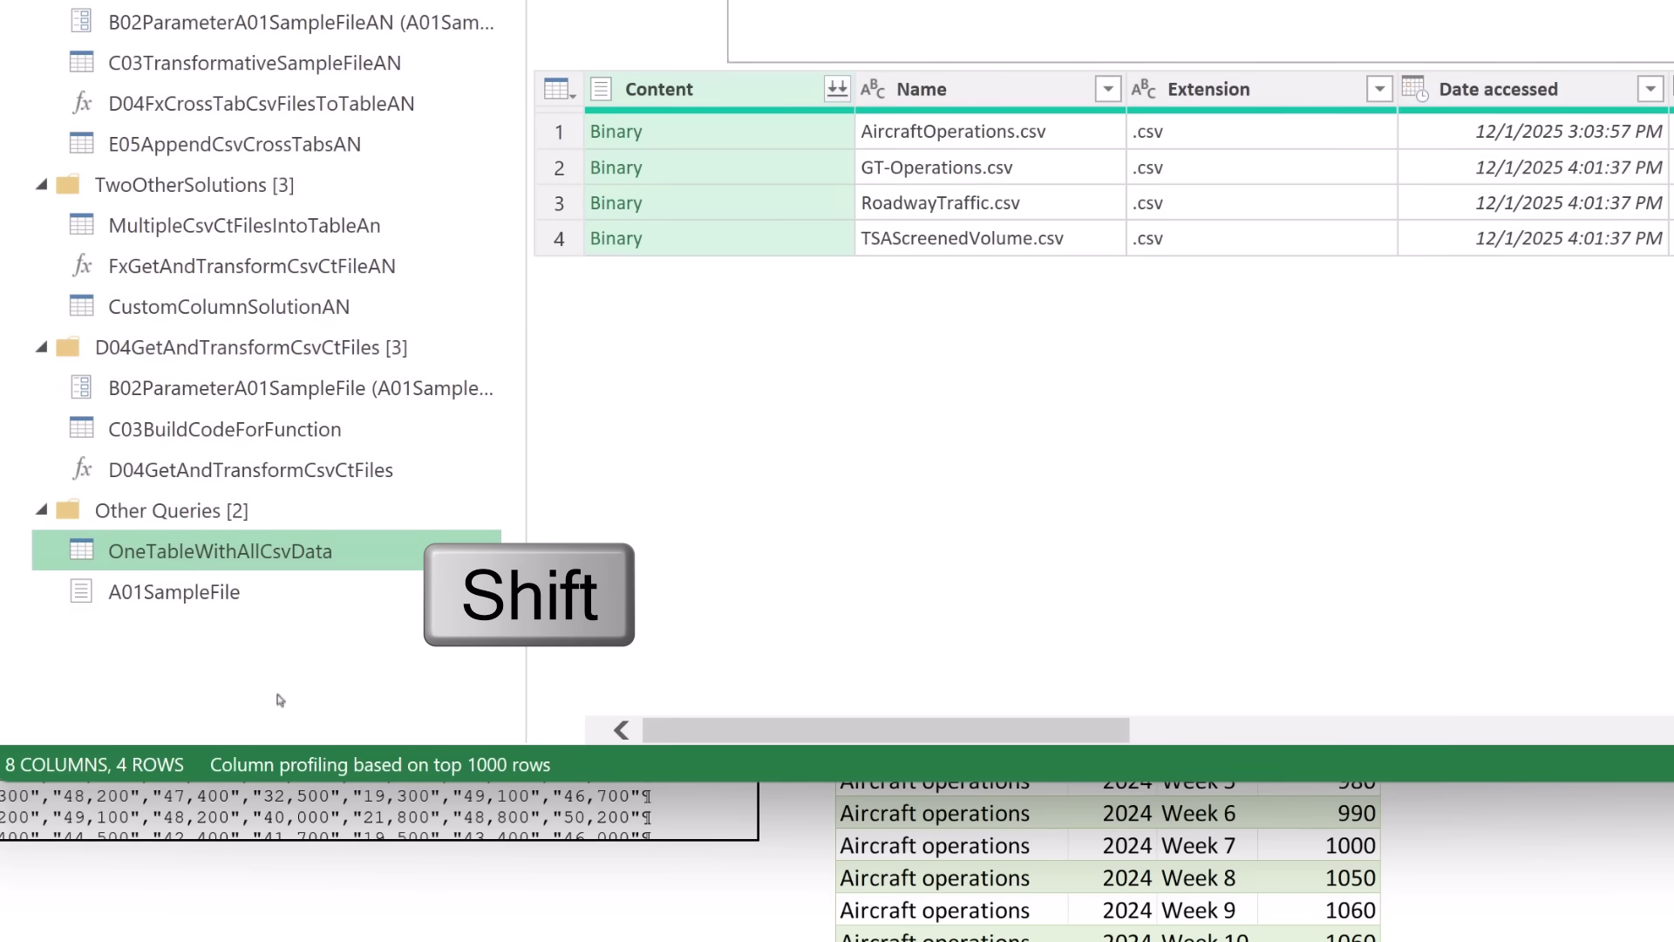
{"action": "left_click", "coordinate": [183, 598], "text": "shift"}
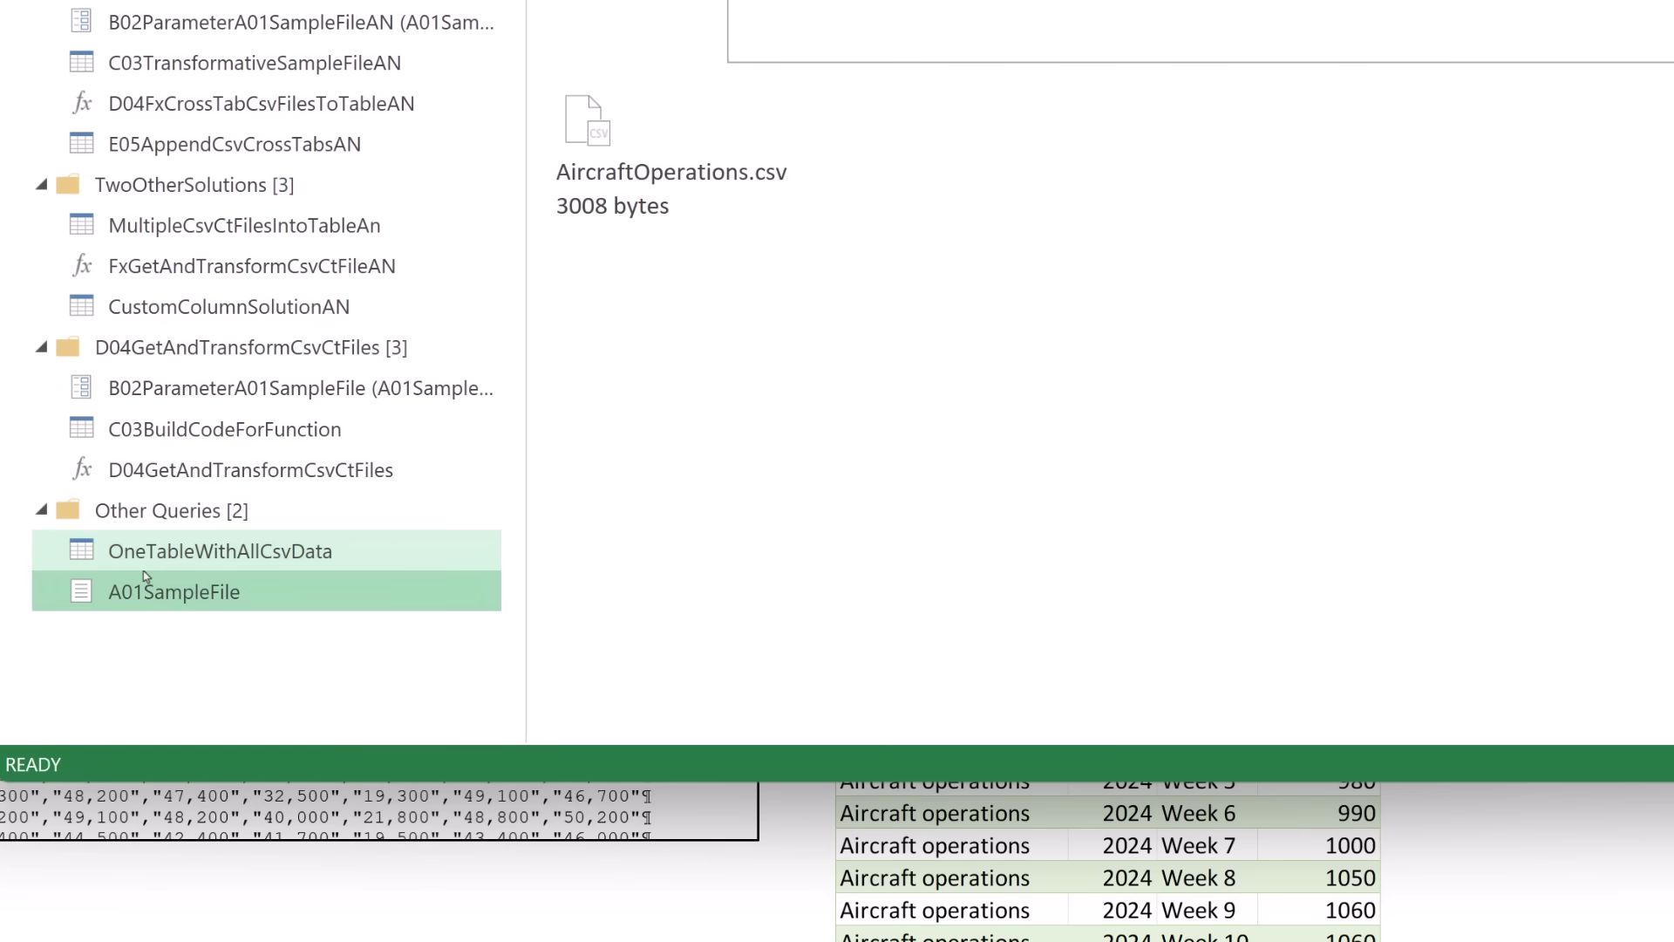
{"action": "left_click_drag", "start_coordinate": [144, 543], "coordinate": [171, 393]}
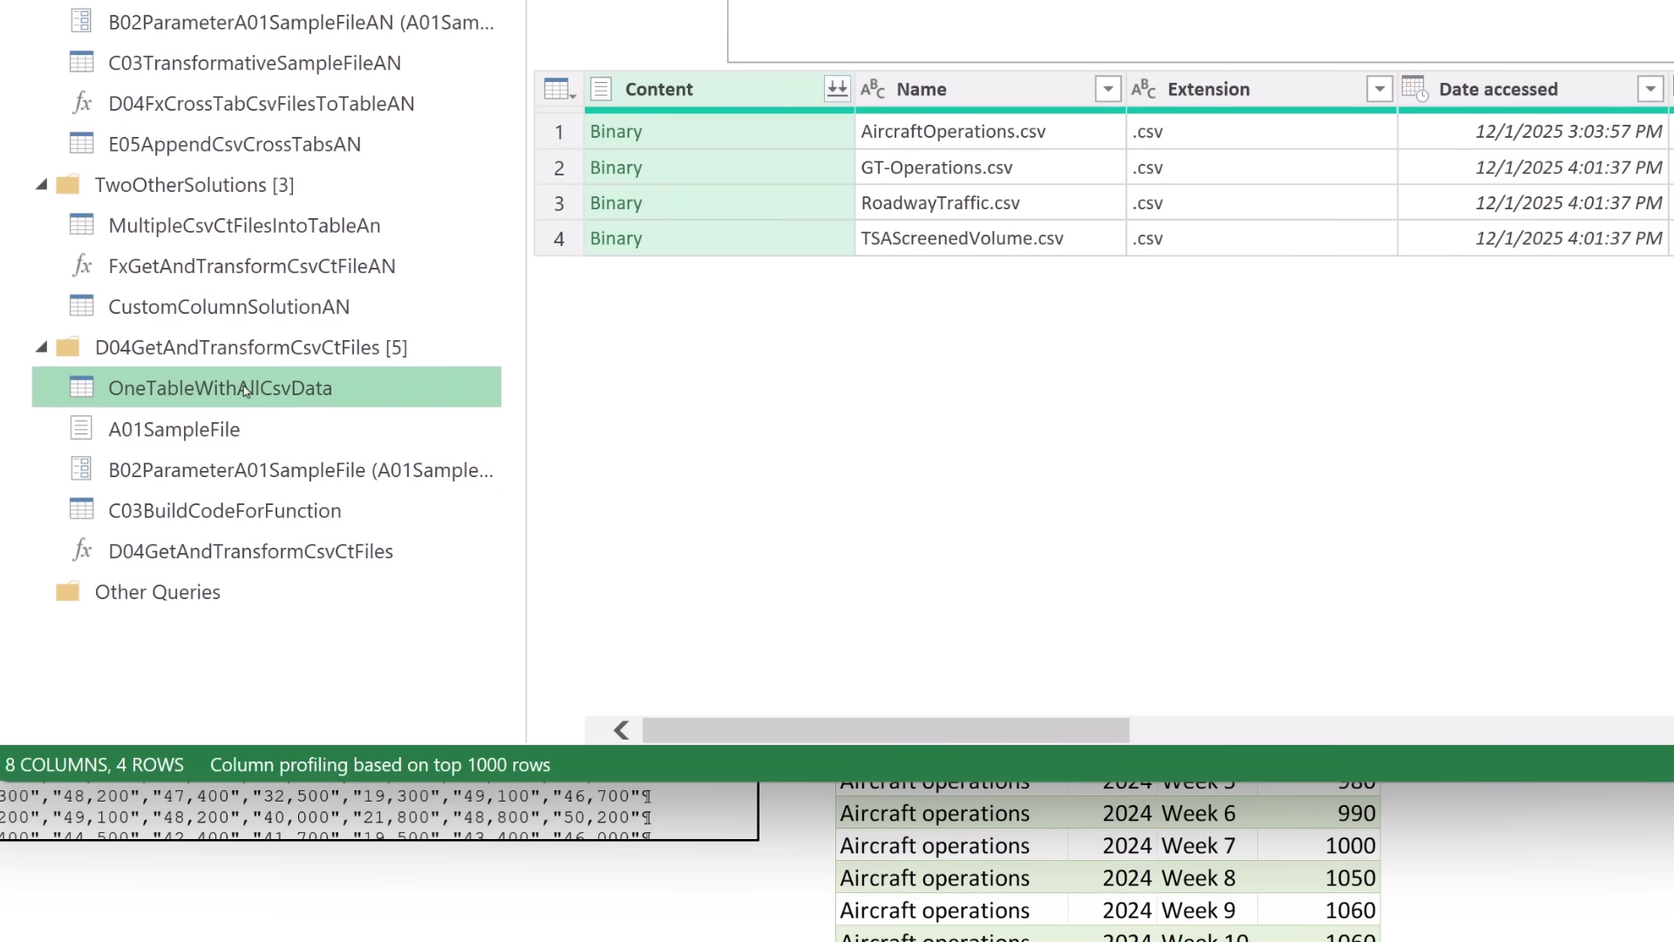
- Rename the OneTableWithAllCsvData query as E05OneTableWithAllCsvData and place it last in its group
{"action": "key", "text": "F2"}
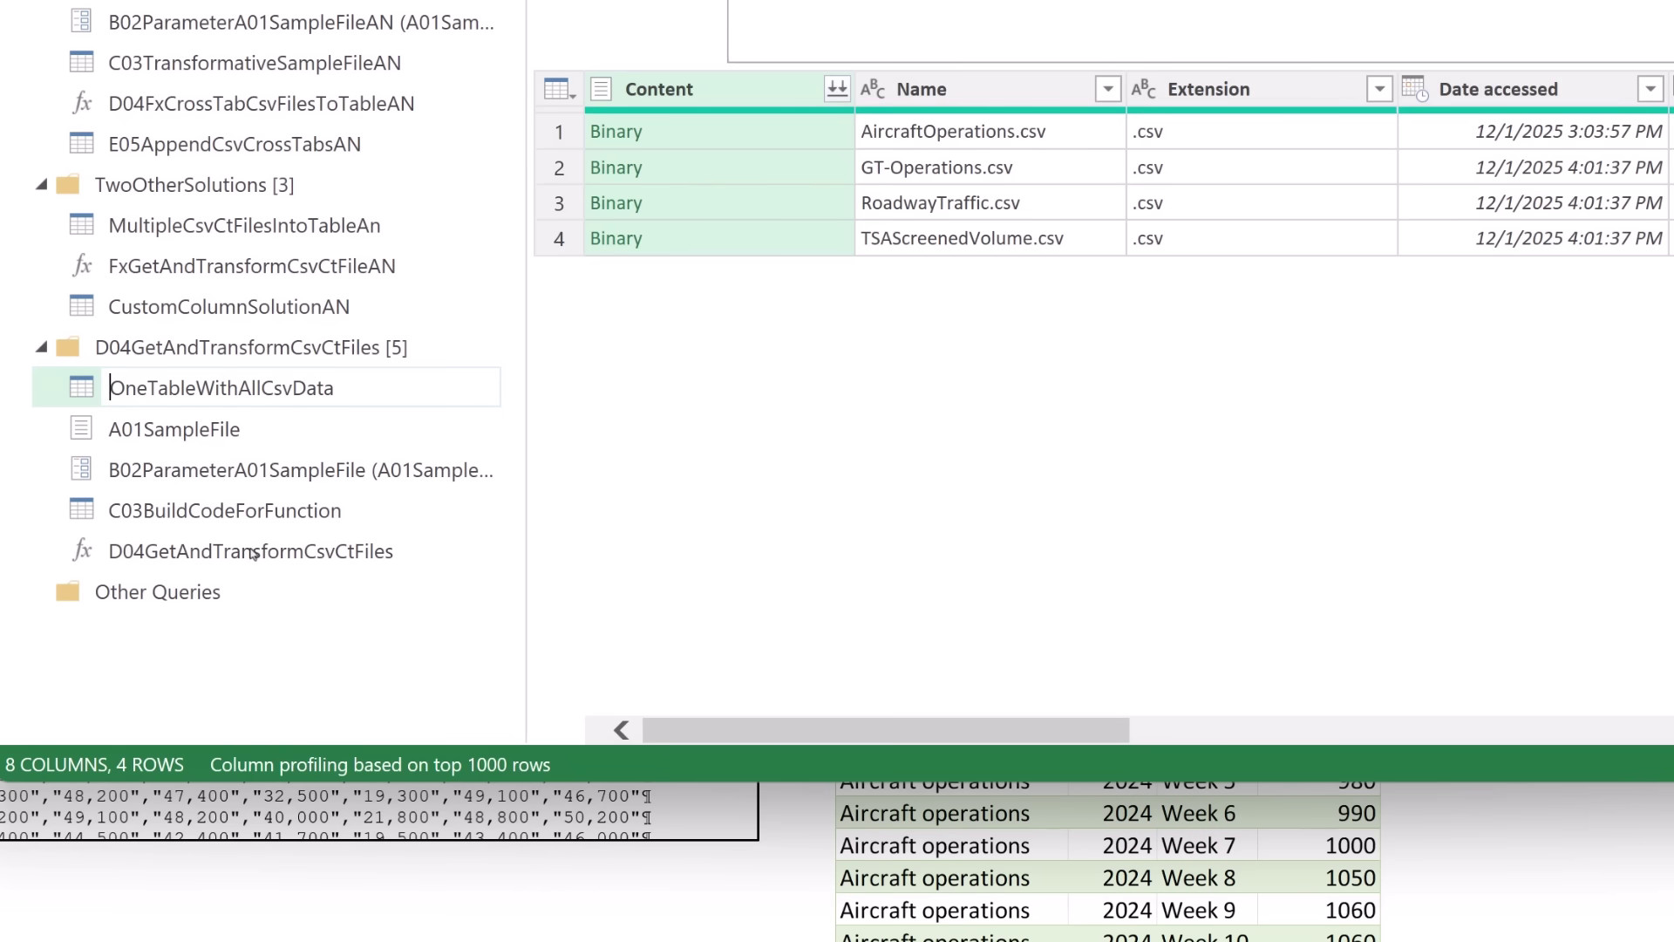
{"action": "type", "text": "E05"}
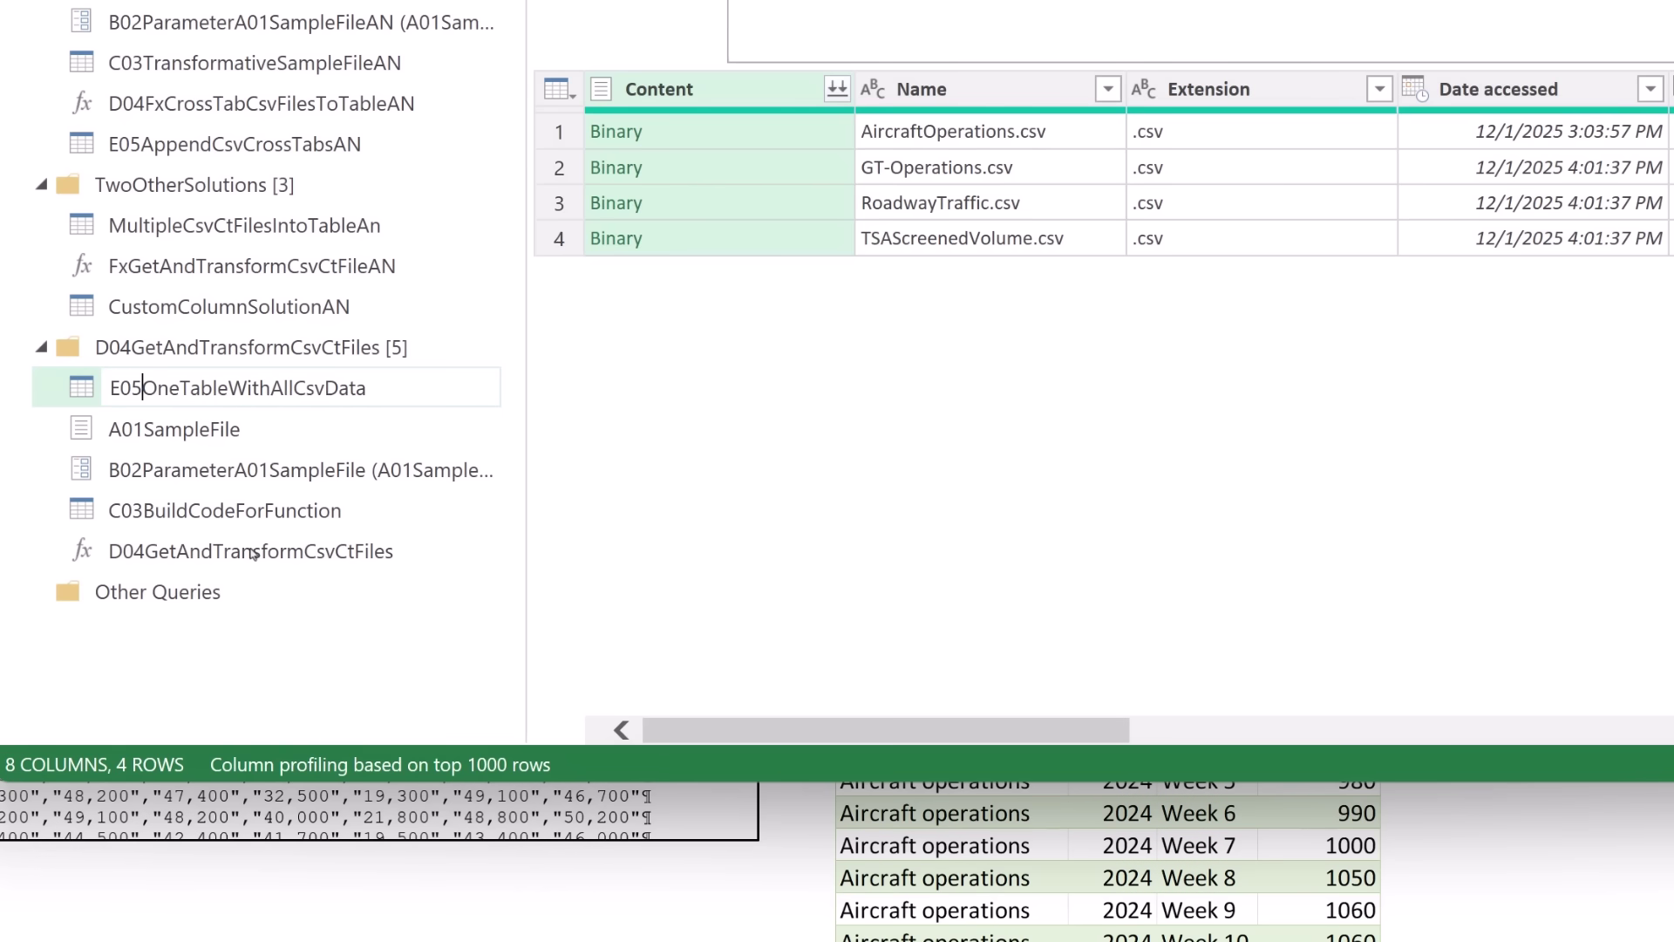
{"action": "key", "text": "Return"}
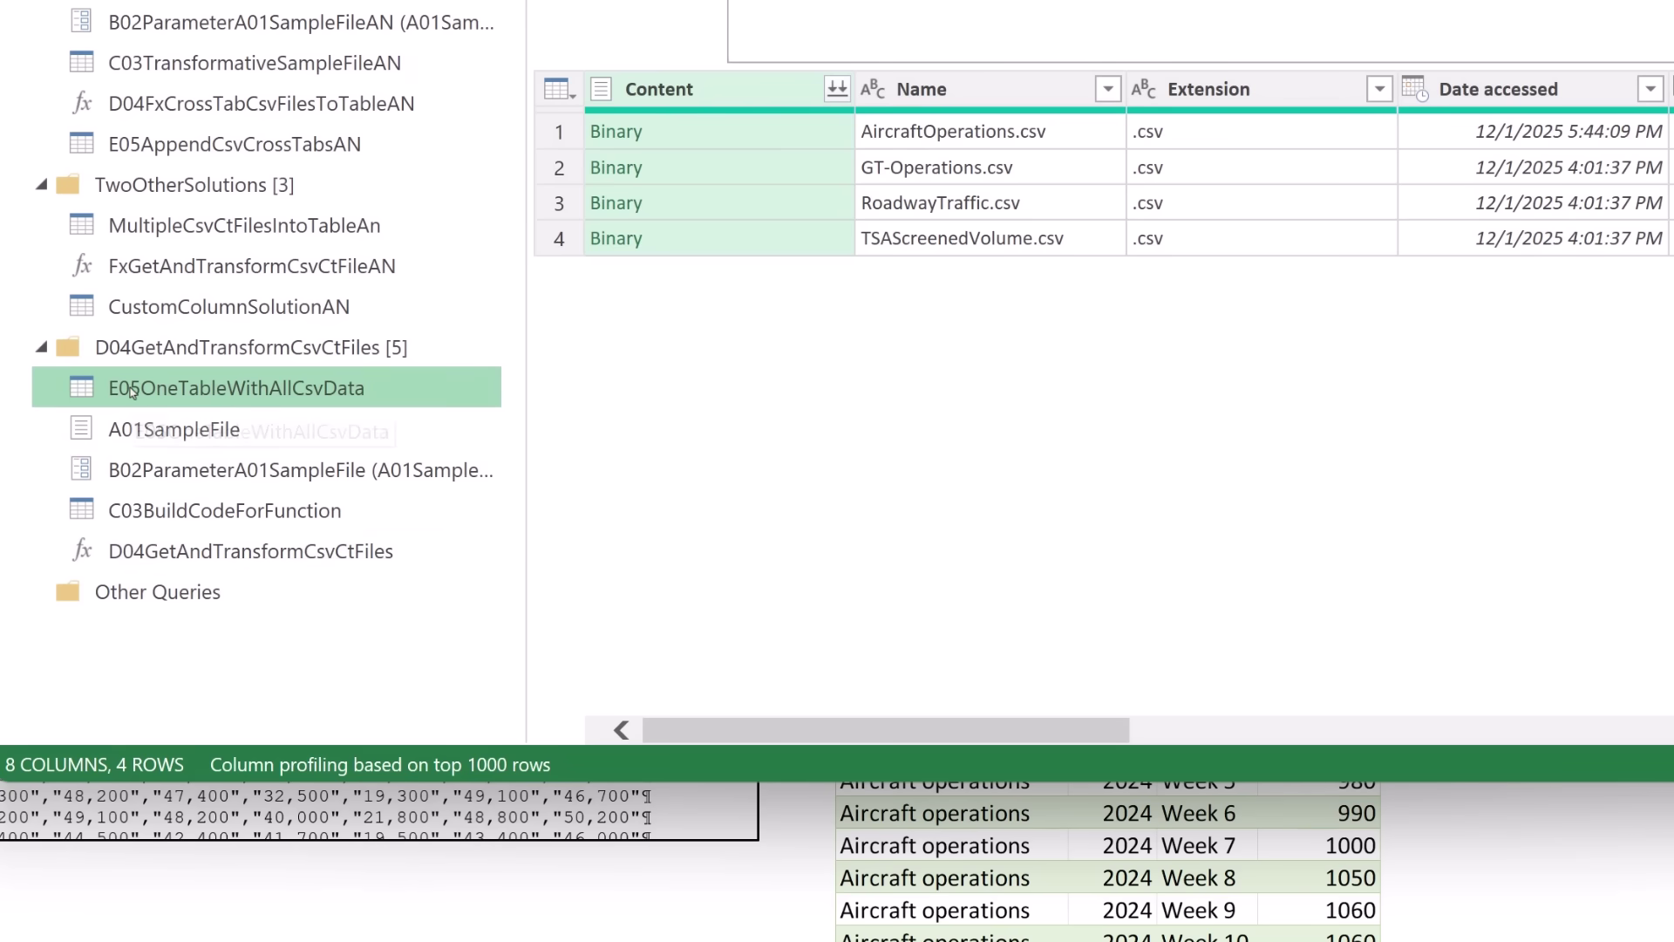
{"action": "left_click_drag", "start_coordinate": [142, 400], "coordinate": [180, 577]}
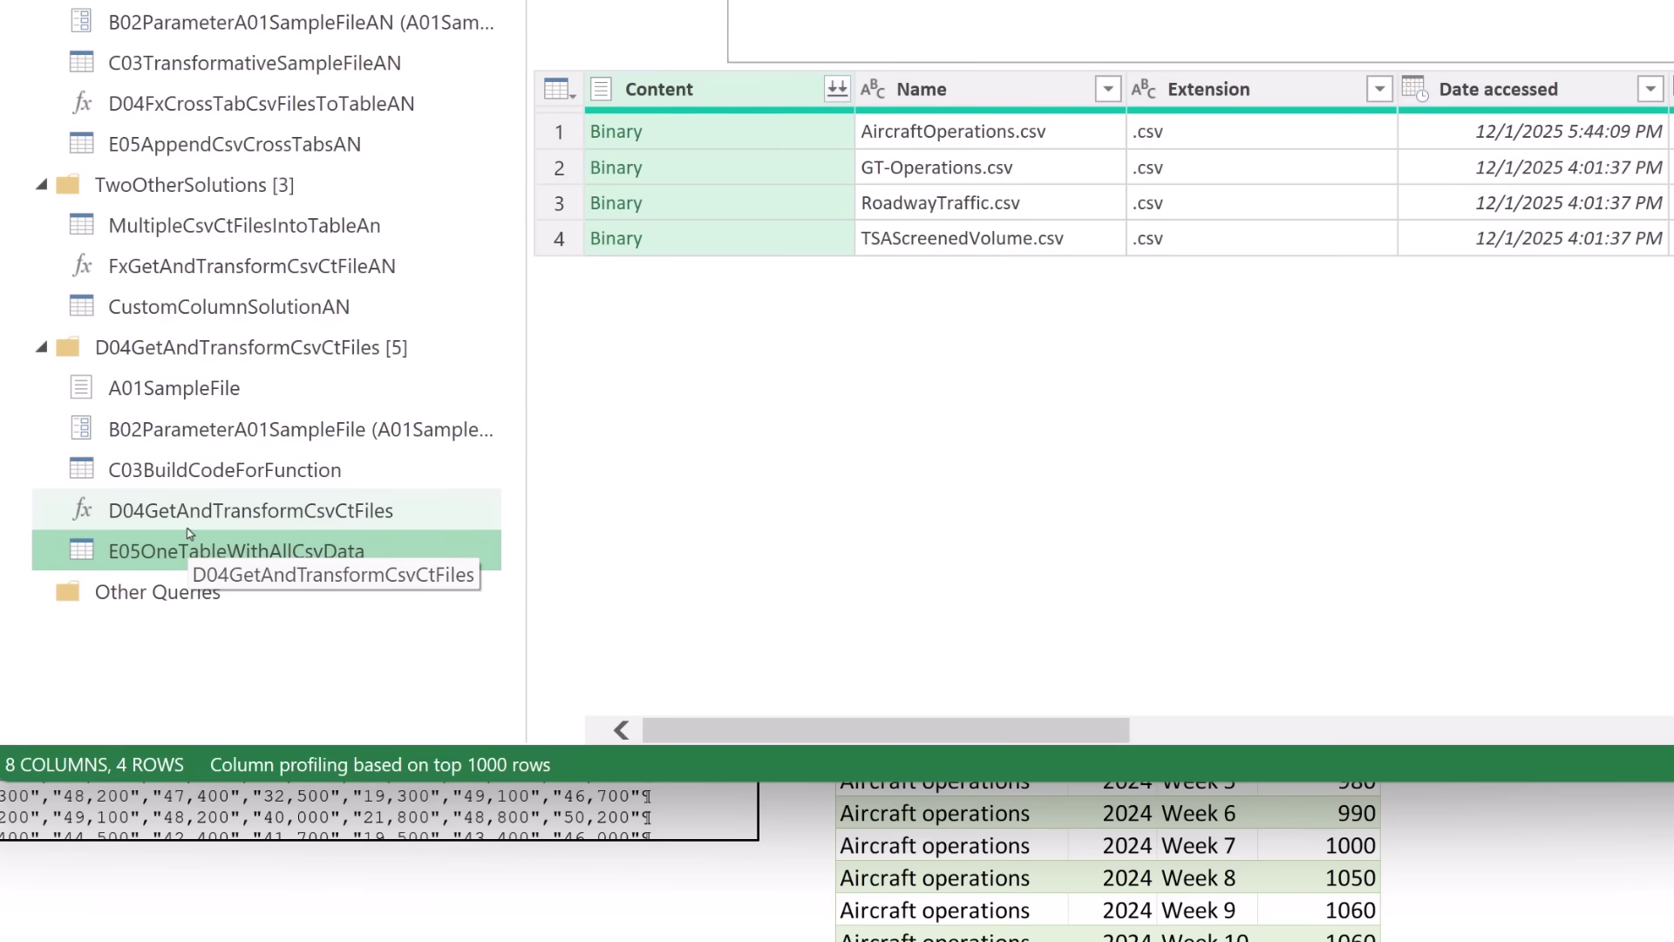
- Review the sample file, the parameter and the full M code of the C03BuildCodeForFunction query
{"action": "left_click", "coordinate": [184, 394], "text": "ctrl"}
{"action": "left_click", "coordinate": [186, 397]}
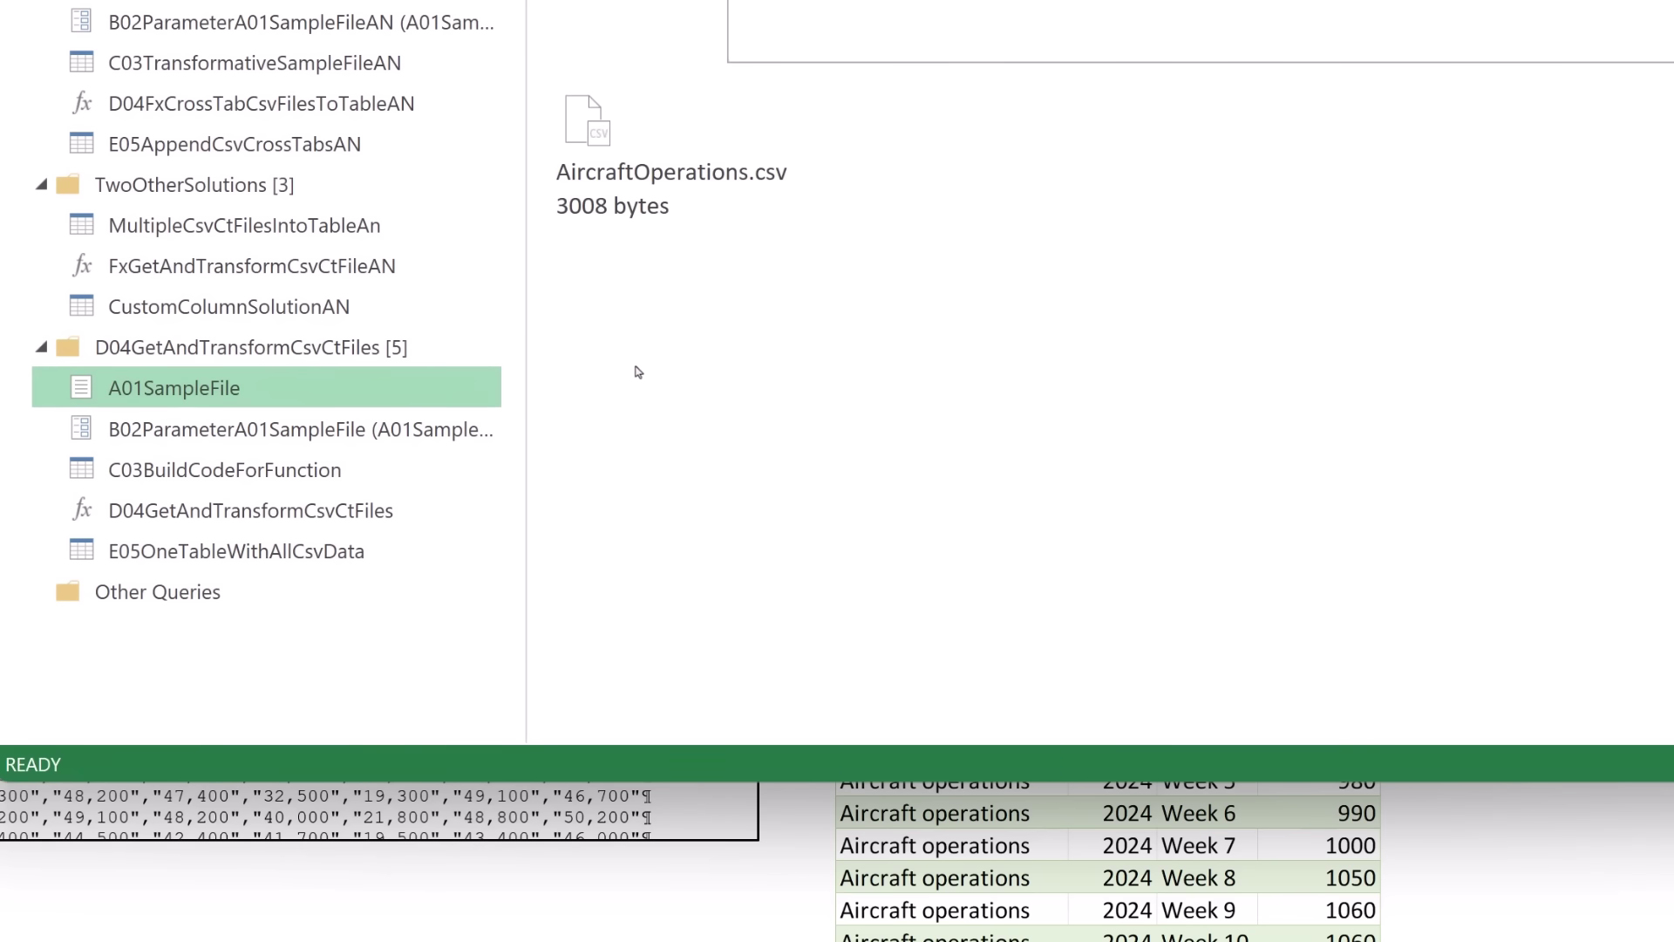
{"action": "left_click", "coordinate": [192, 436]}
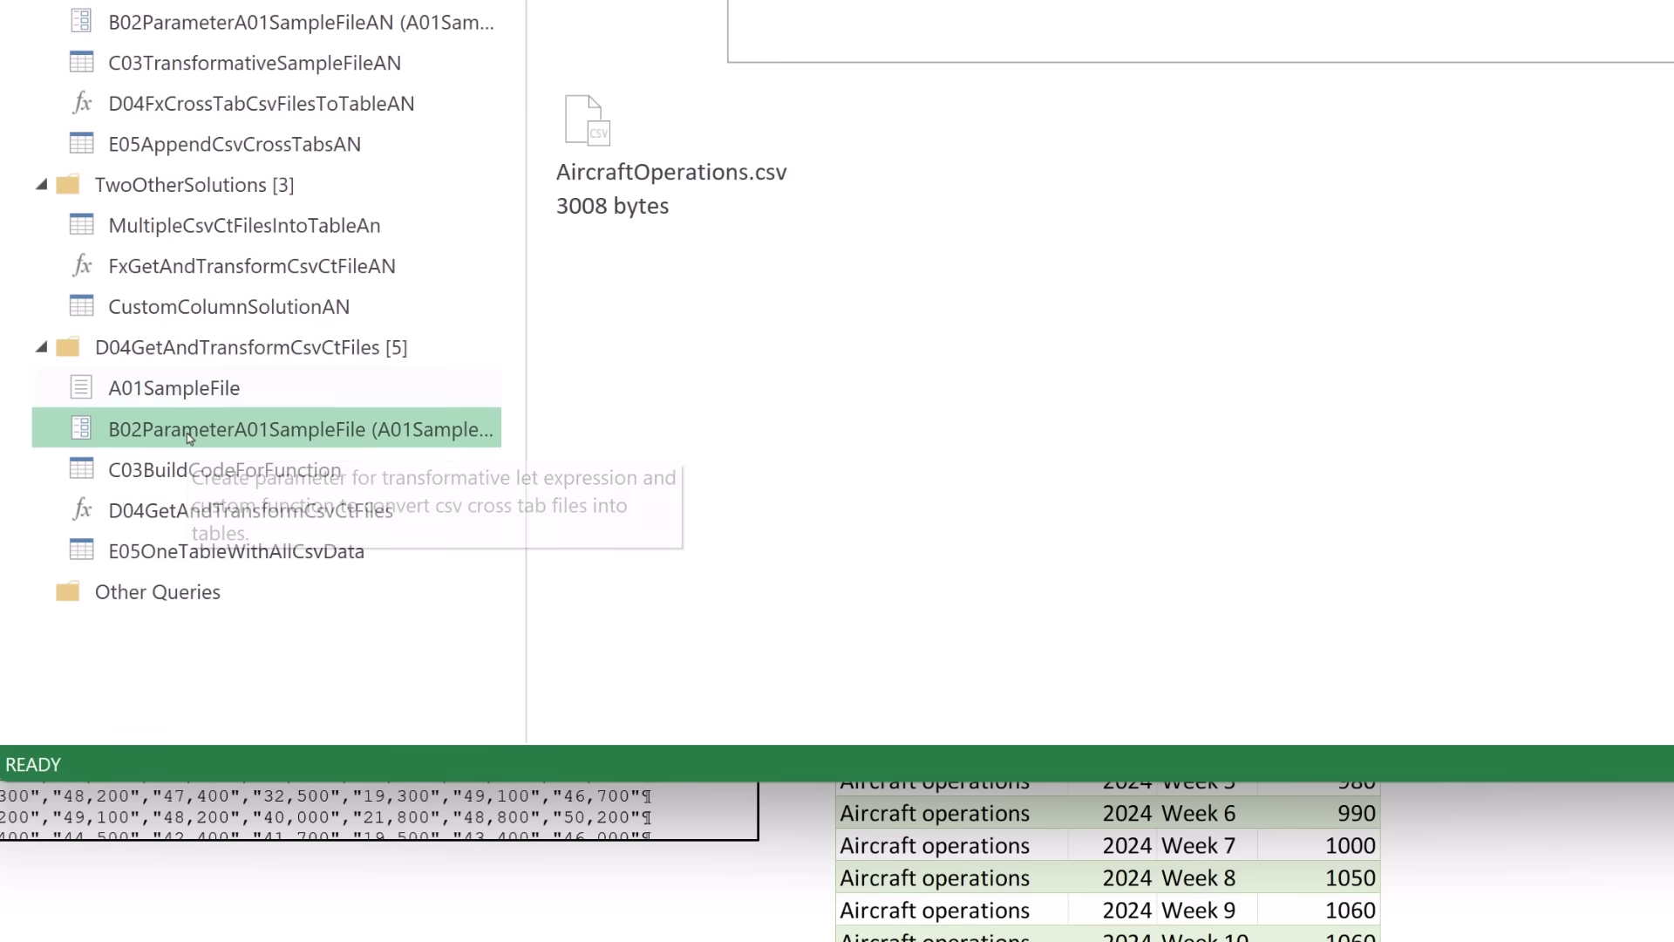
{"action": "left_click", "coordinate": [174, 471]}
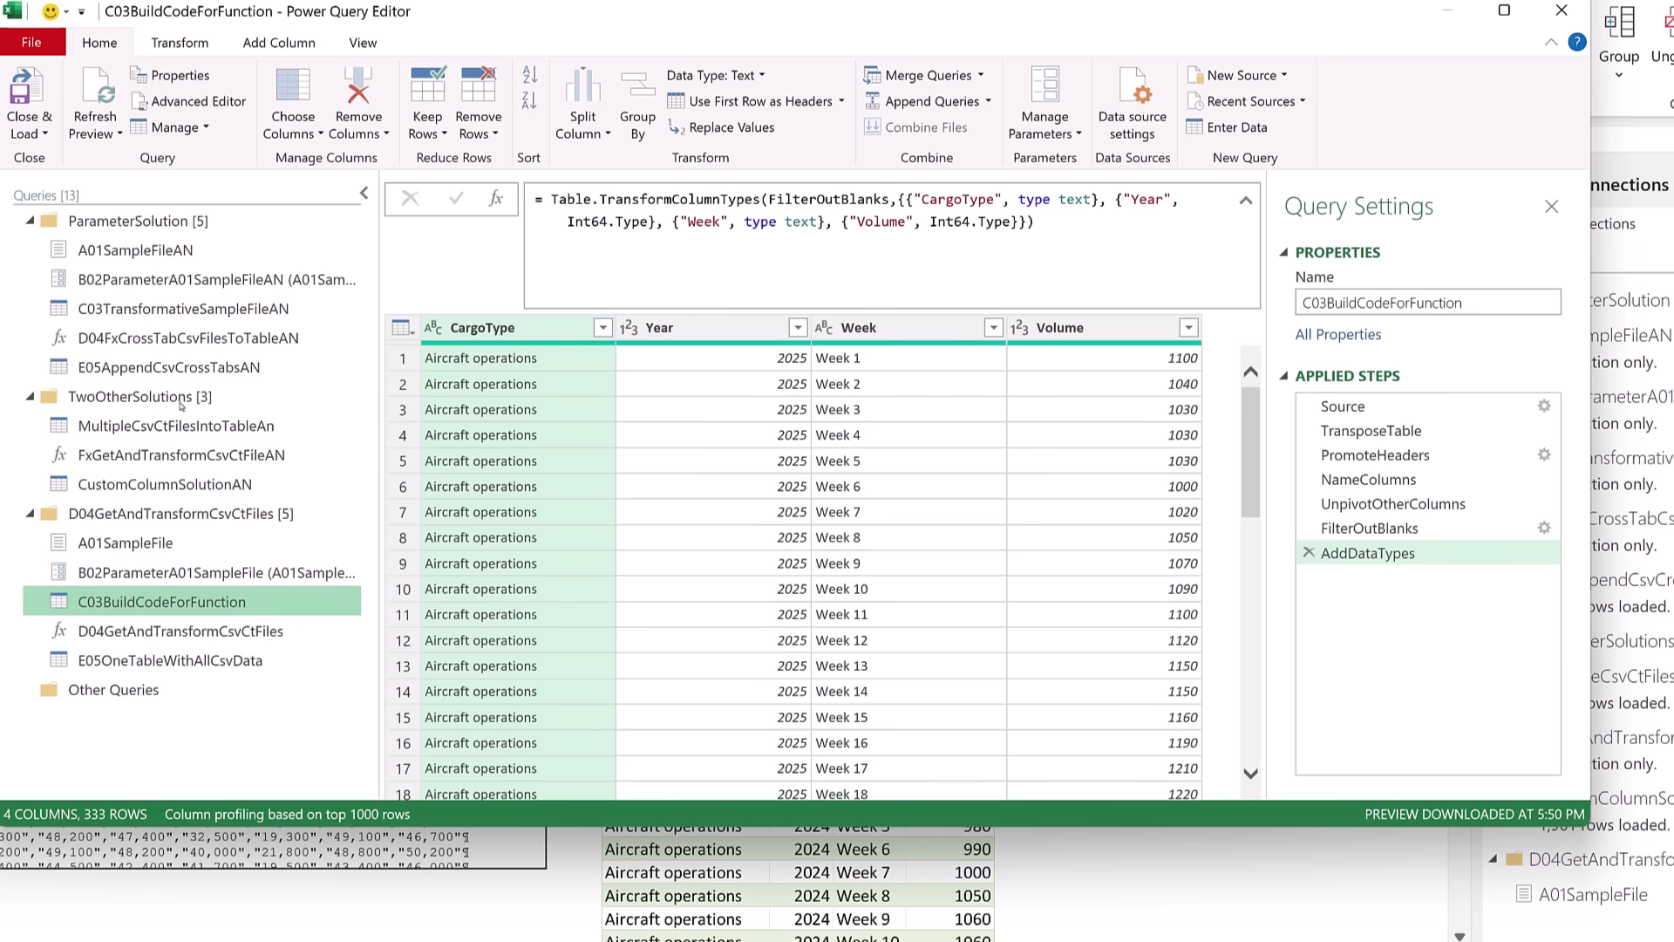
{"action": "left_click", "coordinate": [230, 108]}
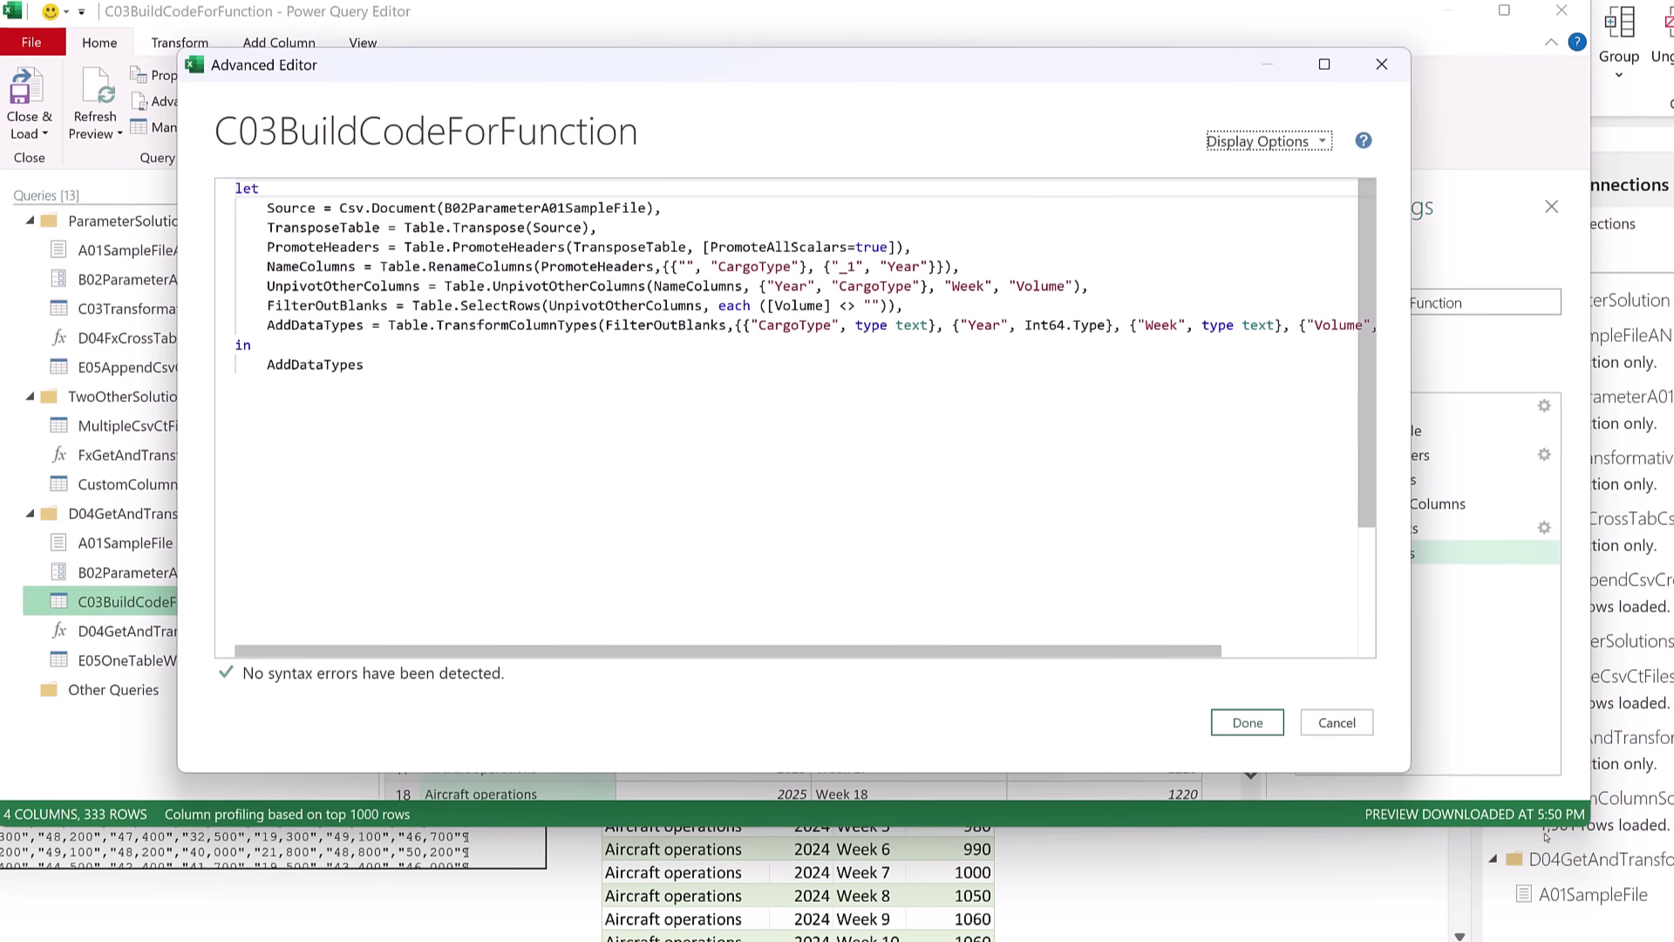
{"action": "left_click", "coordinate": [1330, 724]}
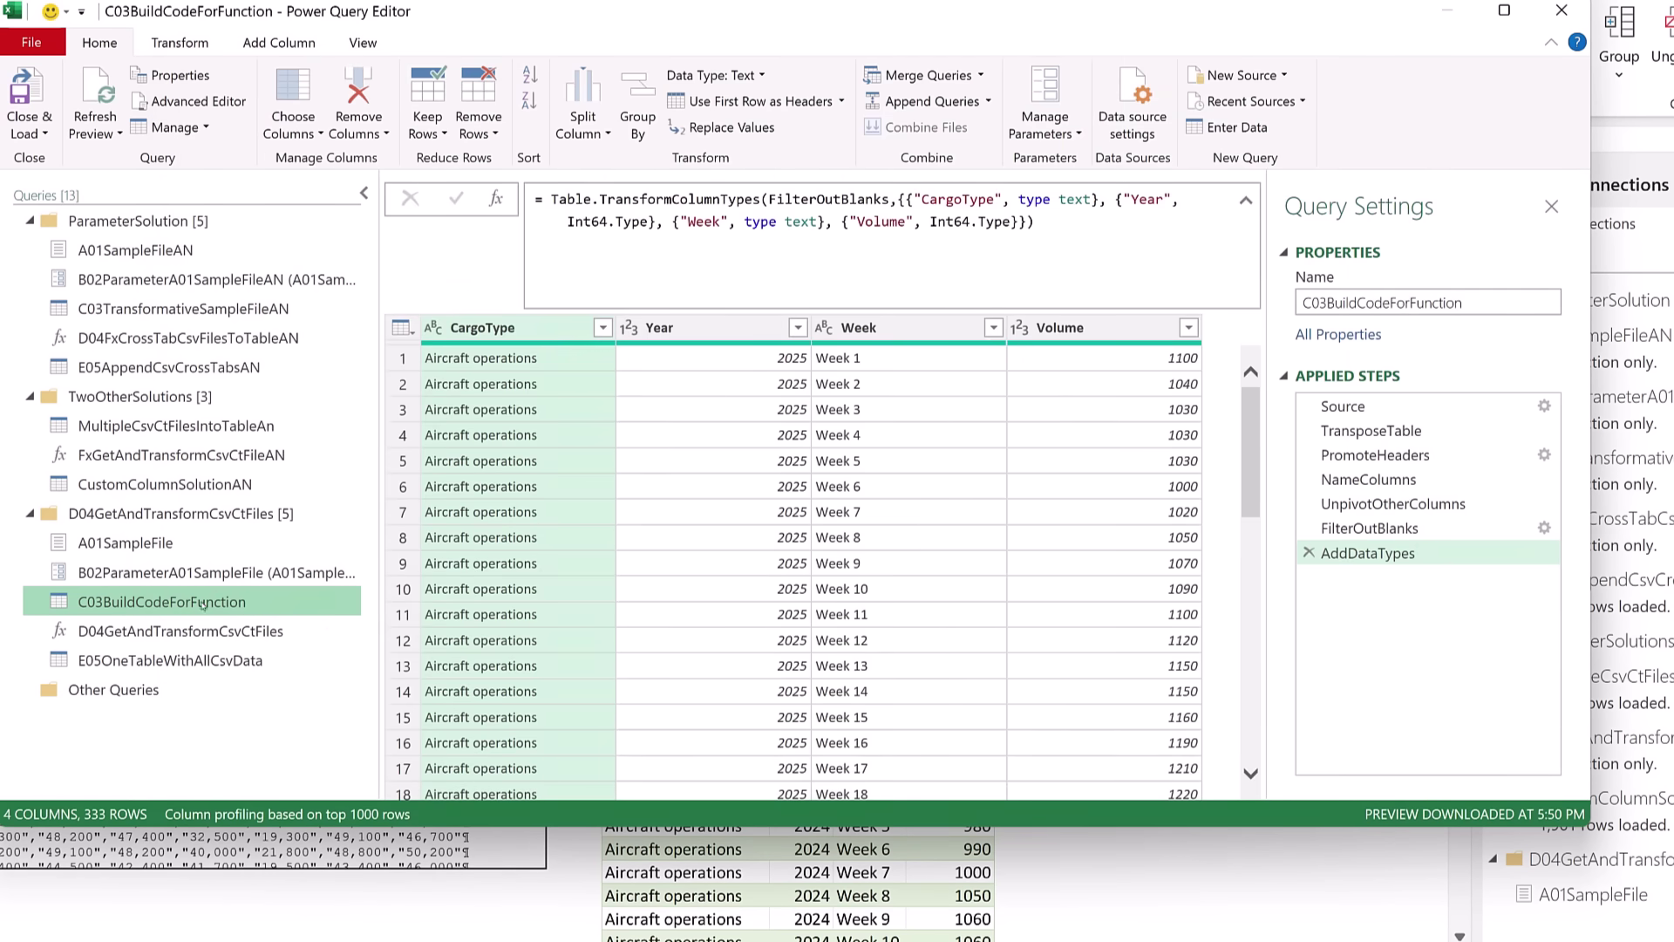
- Examine the full M code of the D04GetAndTransformCsvCtFiles function without modifying it
{"action": "left_click", "coordinate": [159, 631]}
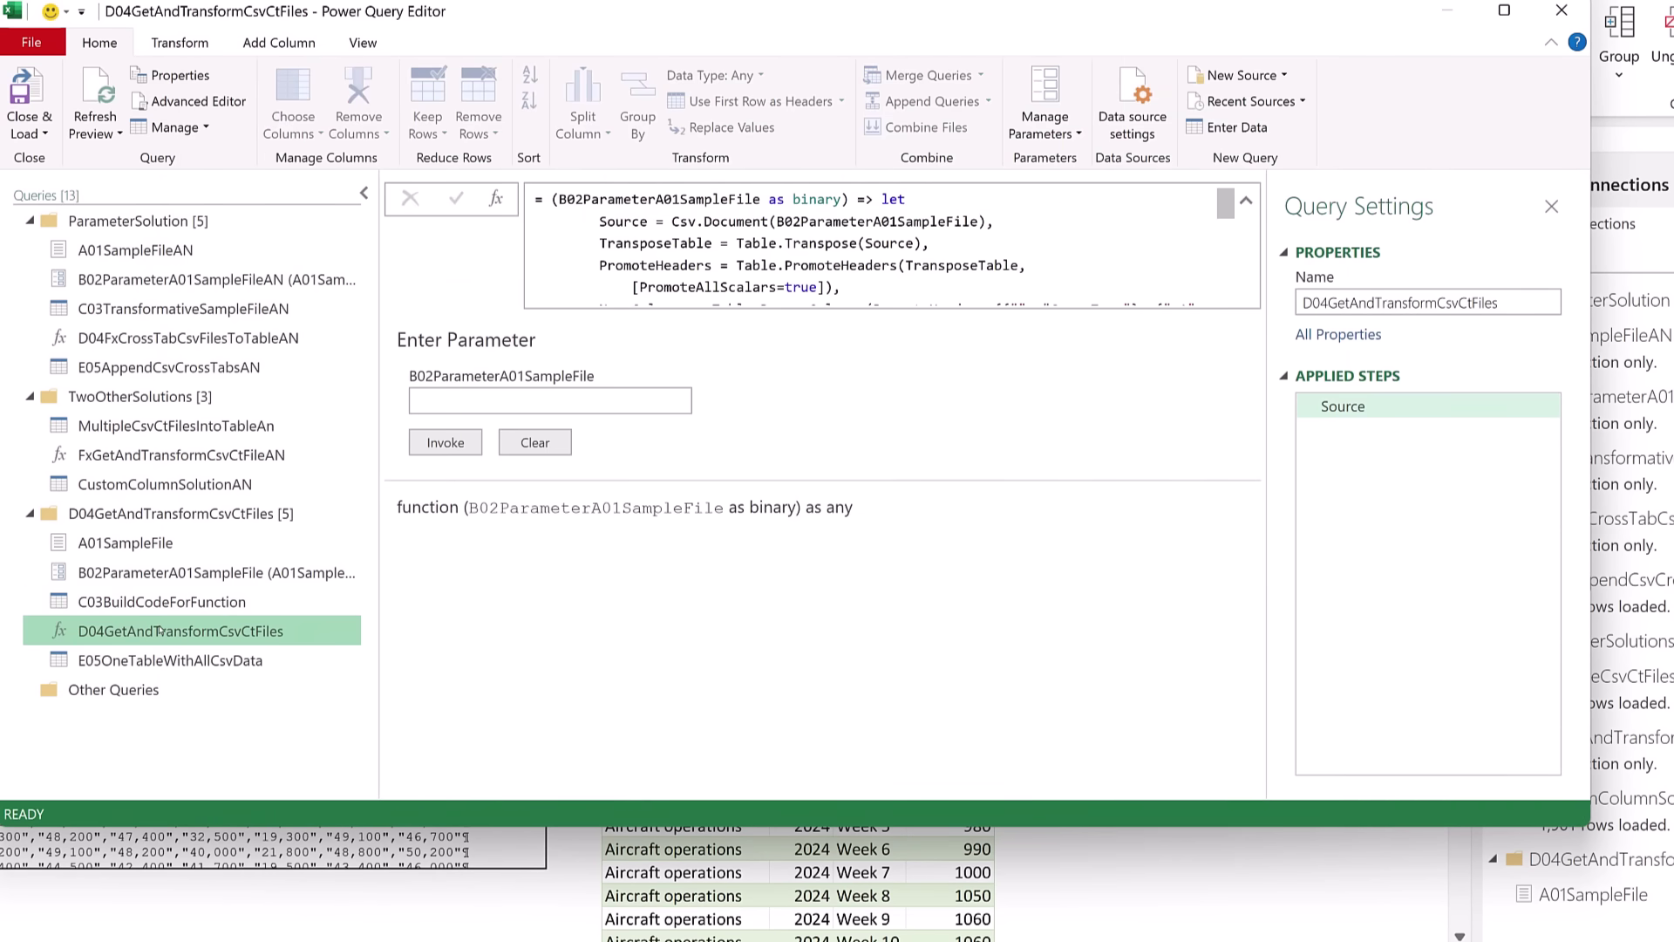
{"action": "left_click", "coordinate": [188, 101]}
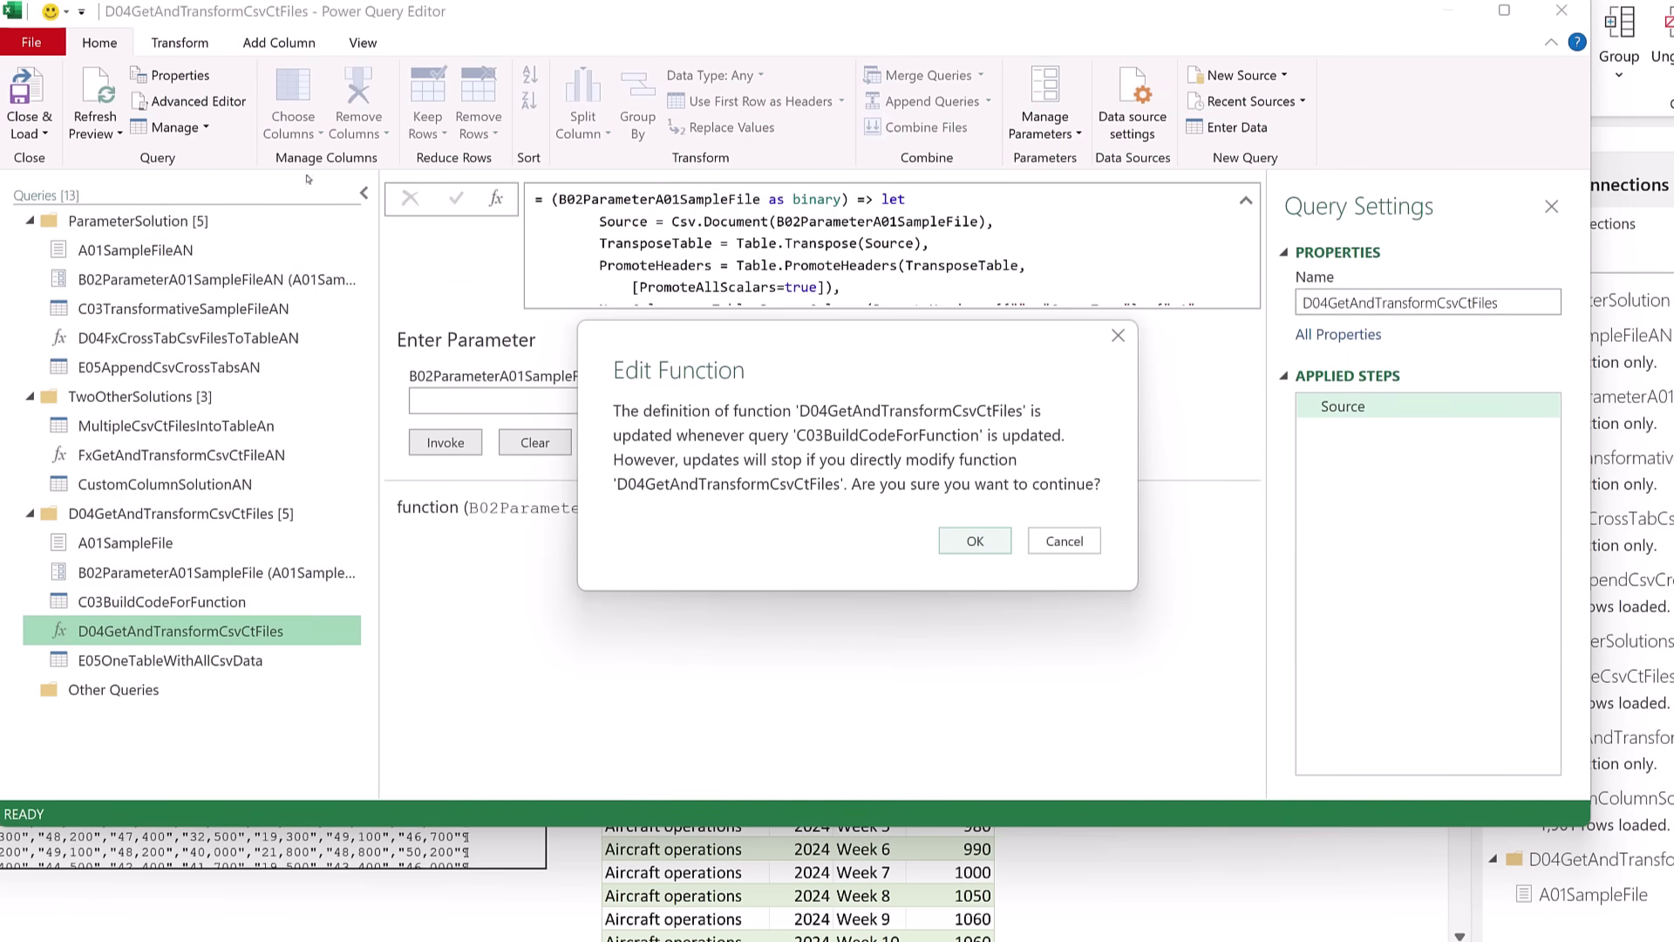
{"action": "left_click_drag", "start_coordinate": [847, 355], "coordinate": [623, 339]}
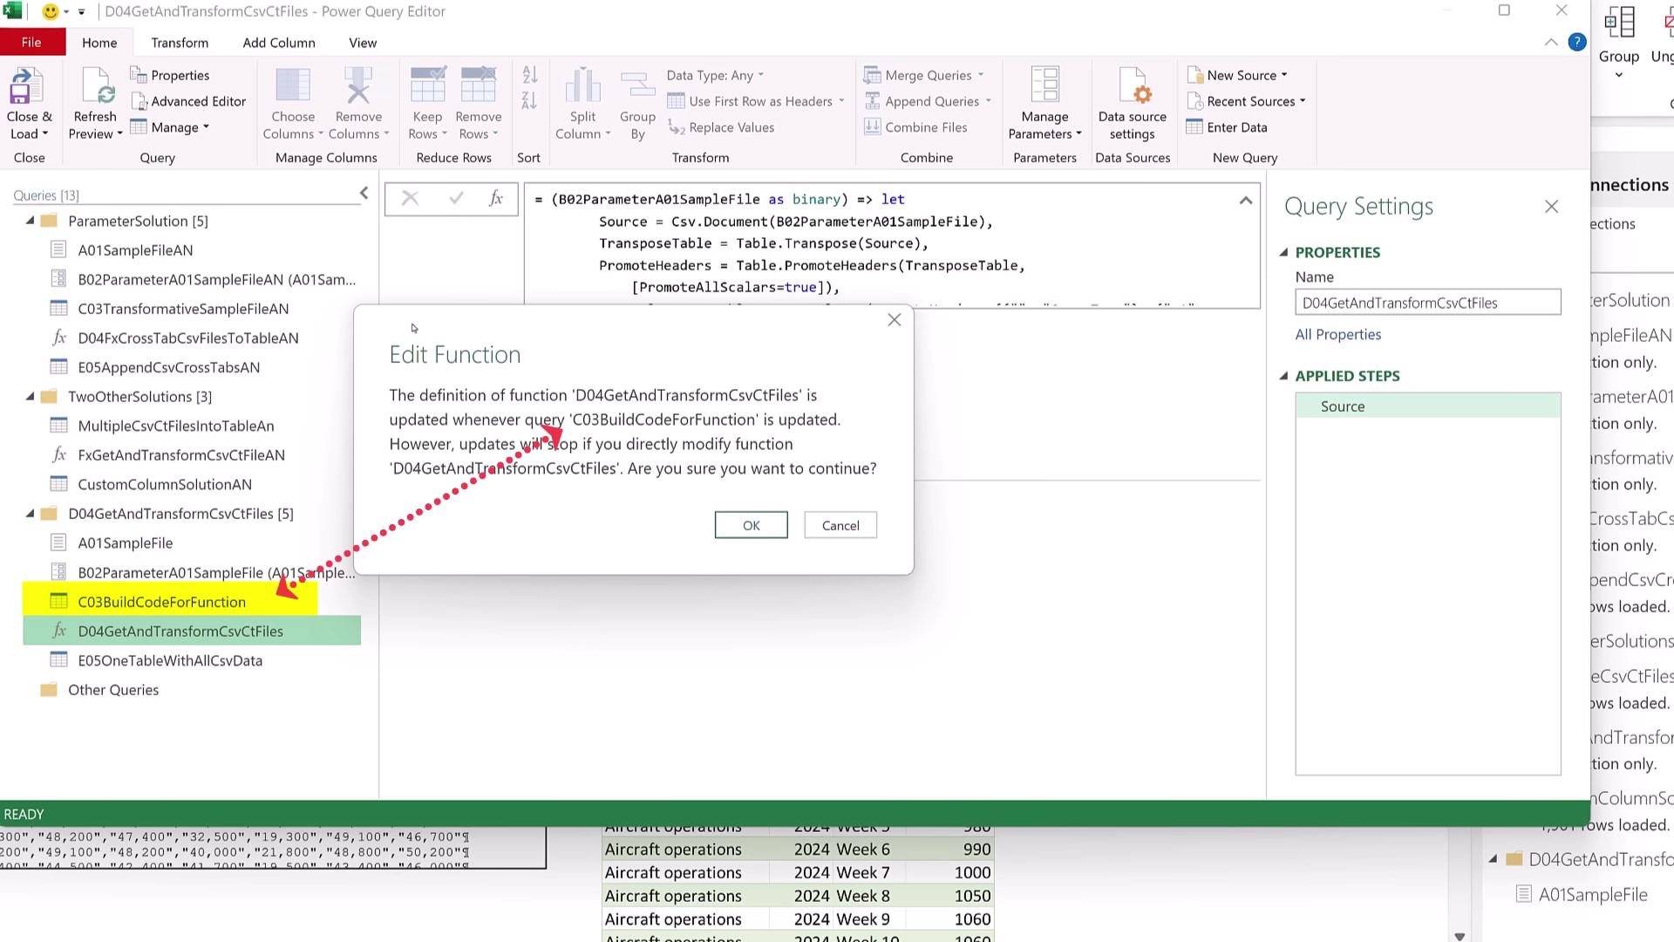
{"action": "left_click", "coordinate": [749, 525]}
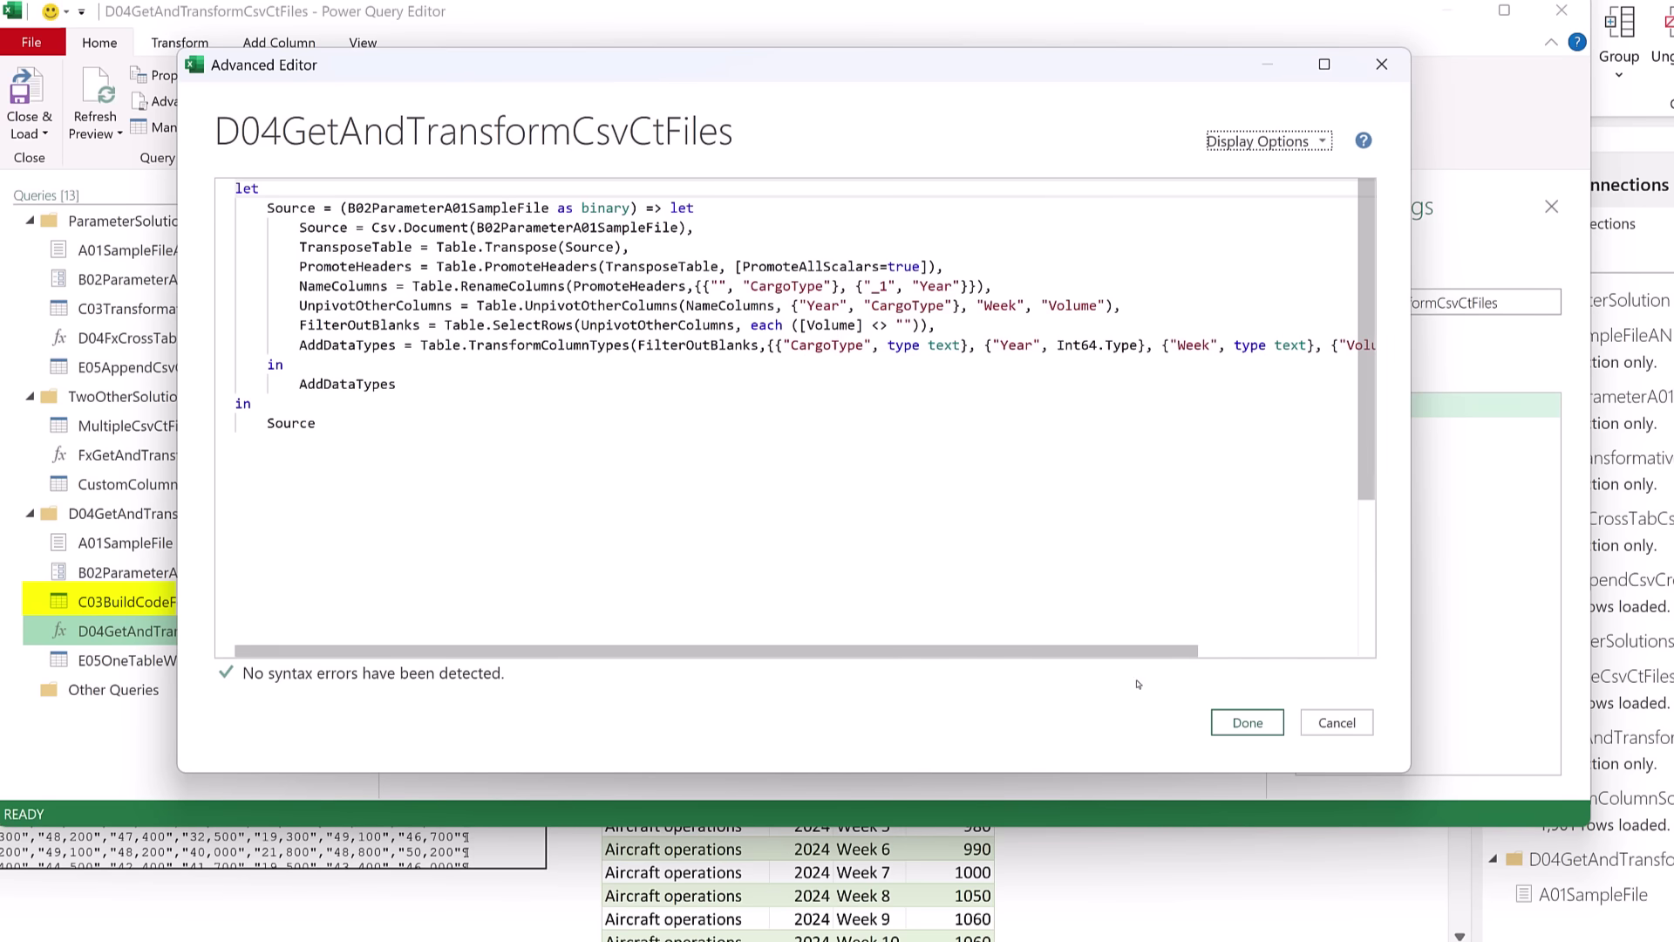
{"action": "left_click", "coordinate": [1248, 722]}
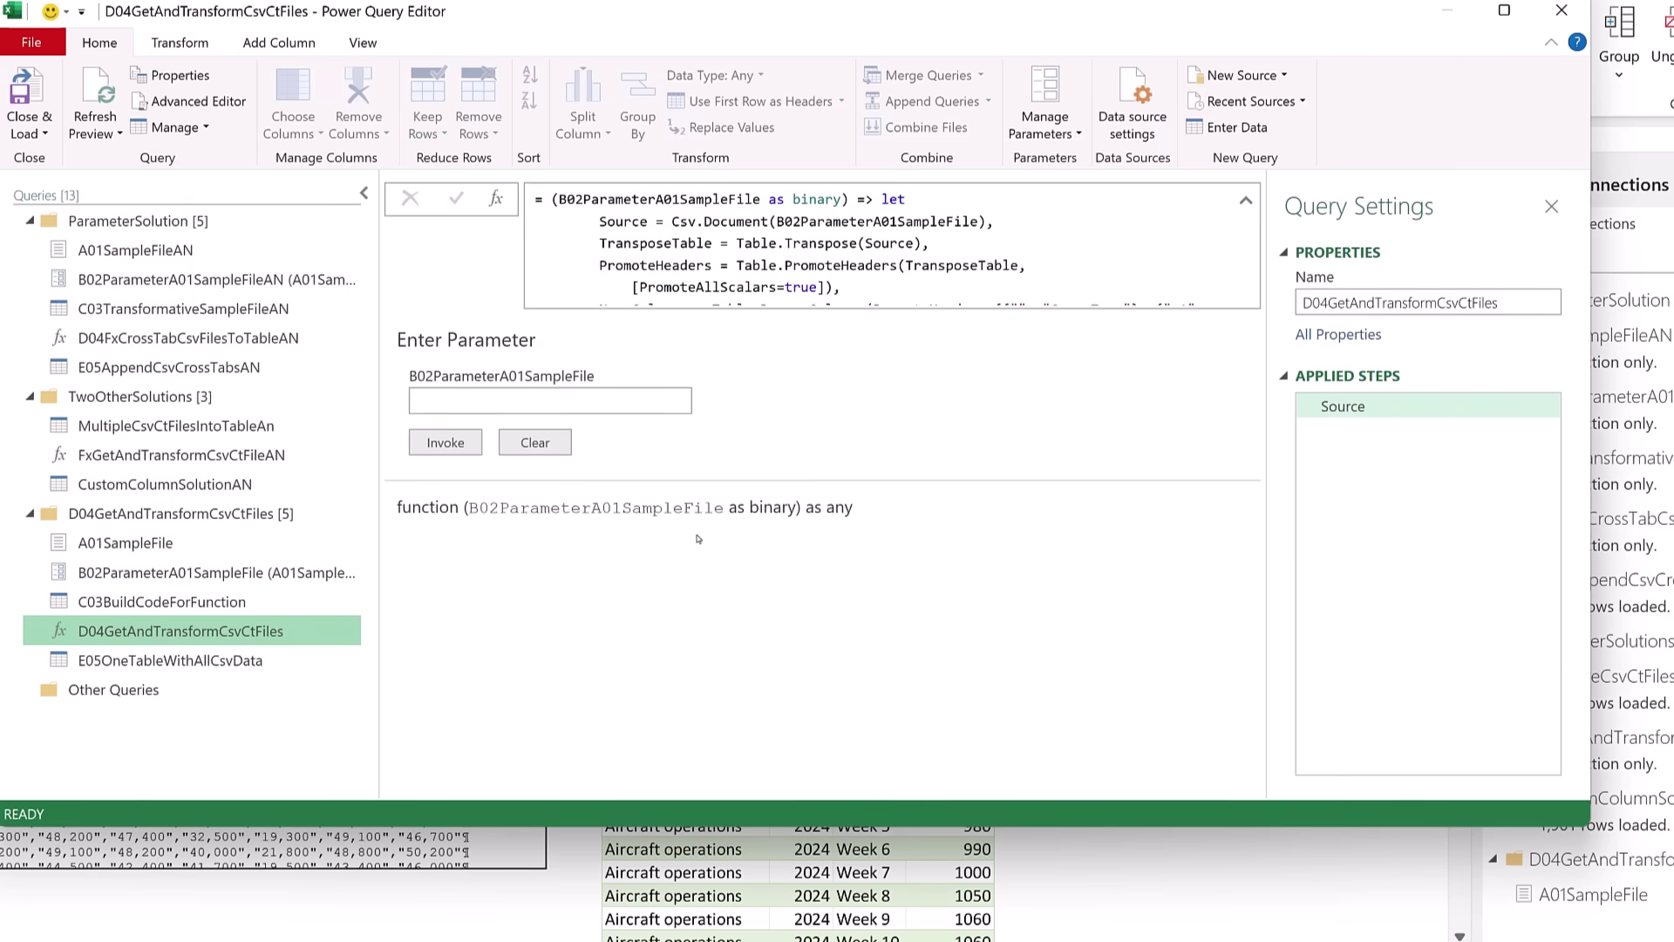
- In the E05OneTableWithAllCsvData query, invoke D04GetAndTransformCsvCtFiles on the Content column in a new column named GetAndTransformCsvFiles
{"action": "left_click", "coordinate": [147, 663]}
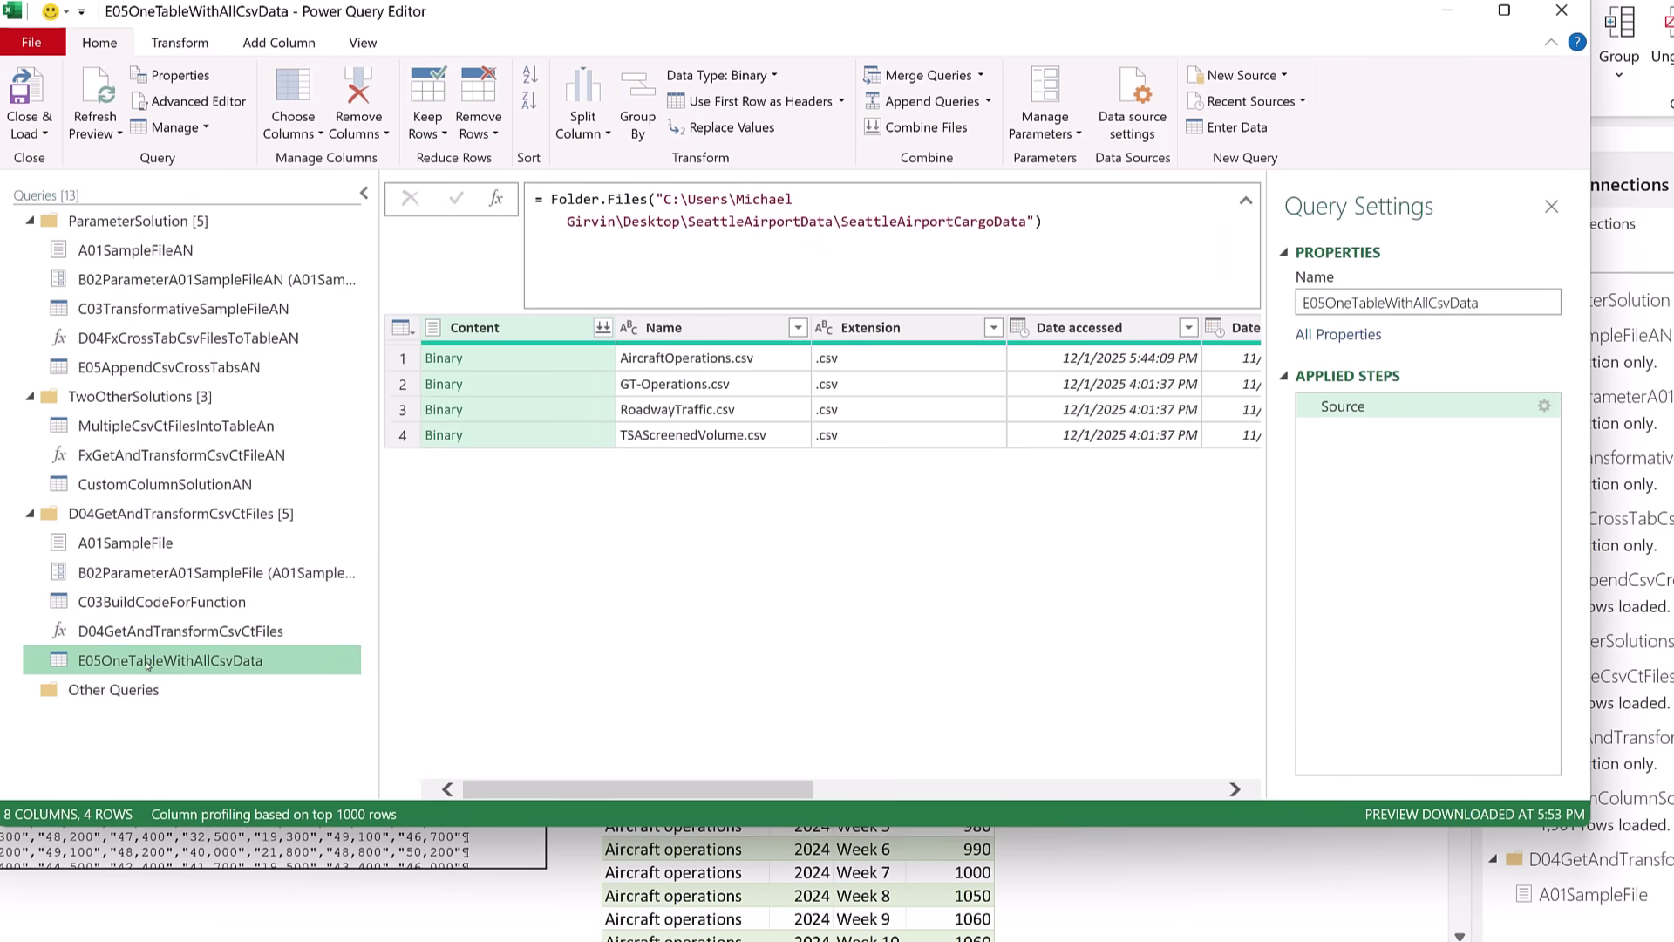
{"action": "left_click", "coordinate": [280, 43]}
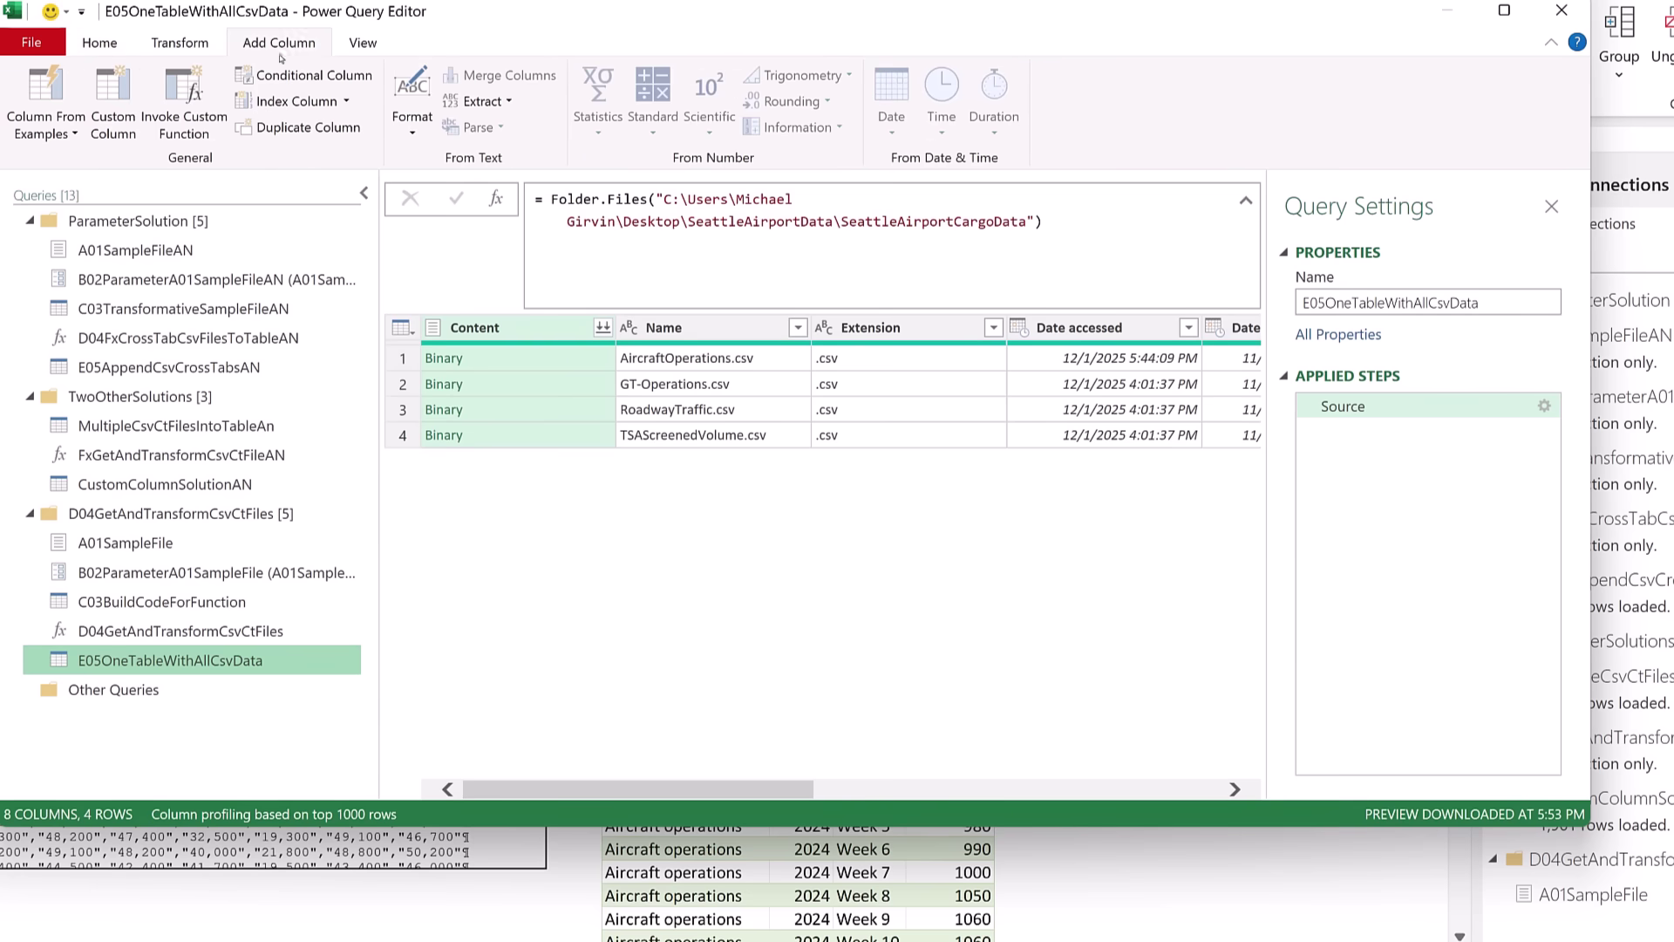
{"action": "left_click", "coordinate": [186, 129]}
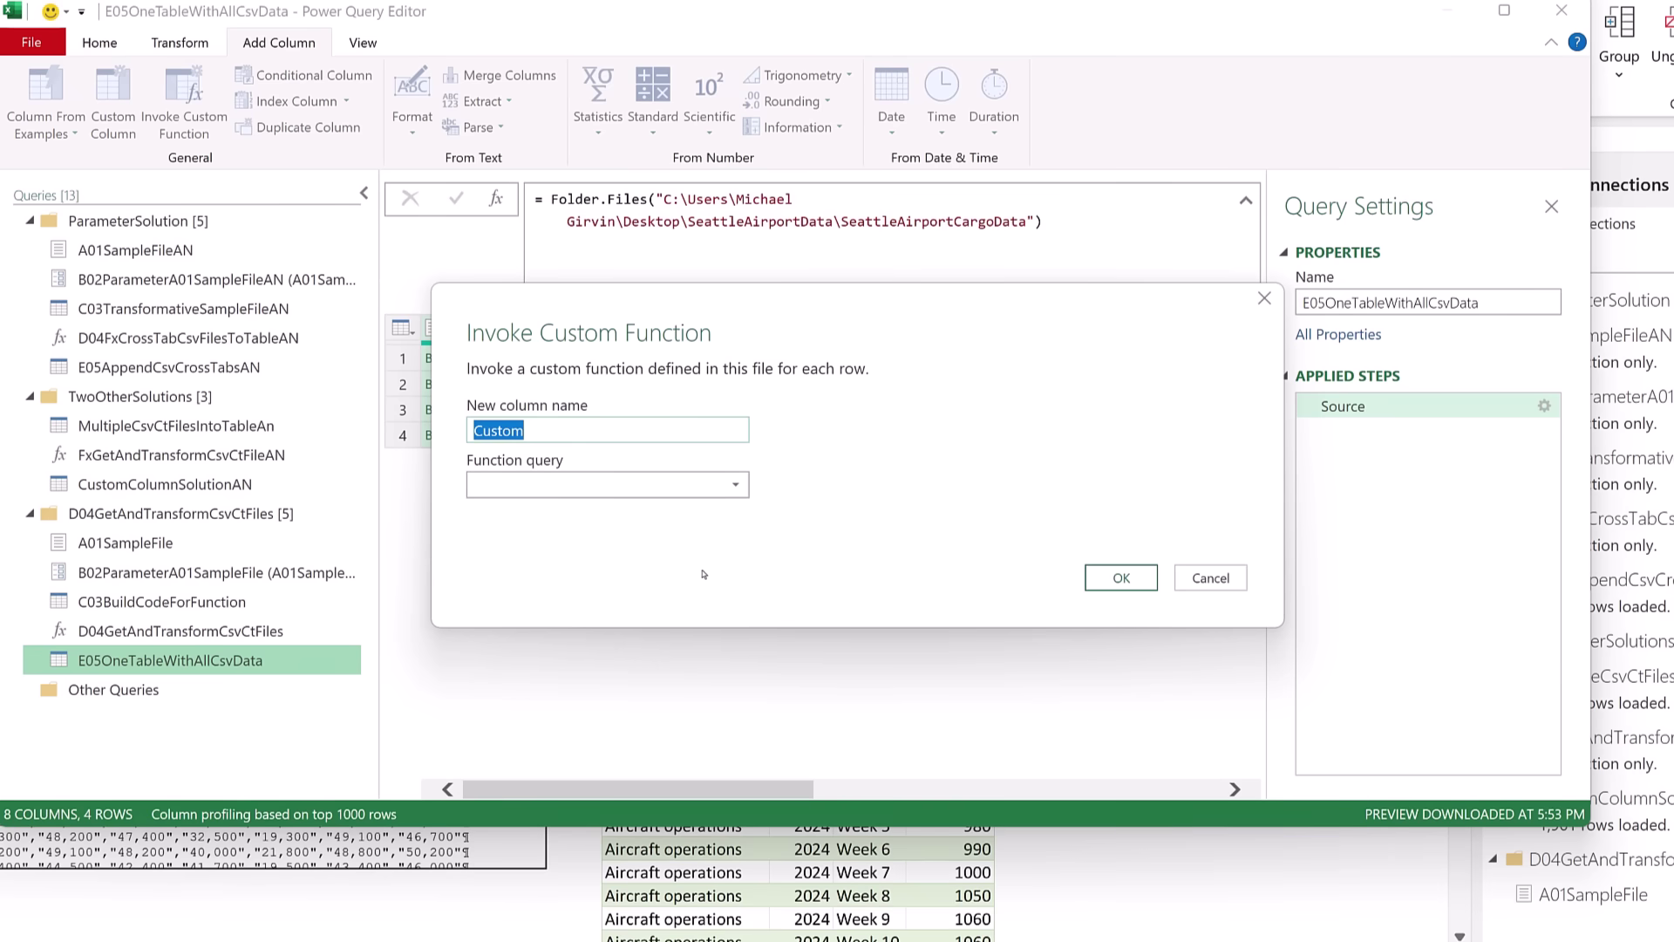
{"action": "type", "text": "GetAndTransformCsvFiles"}
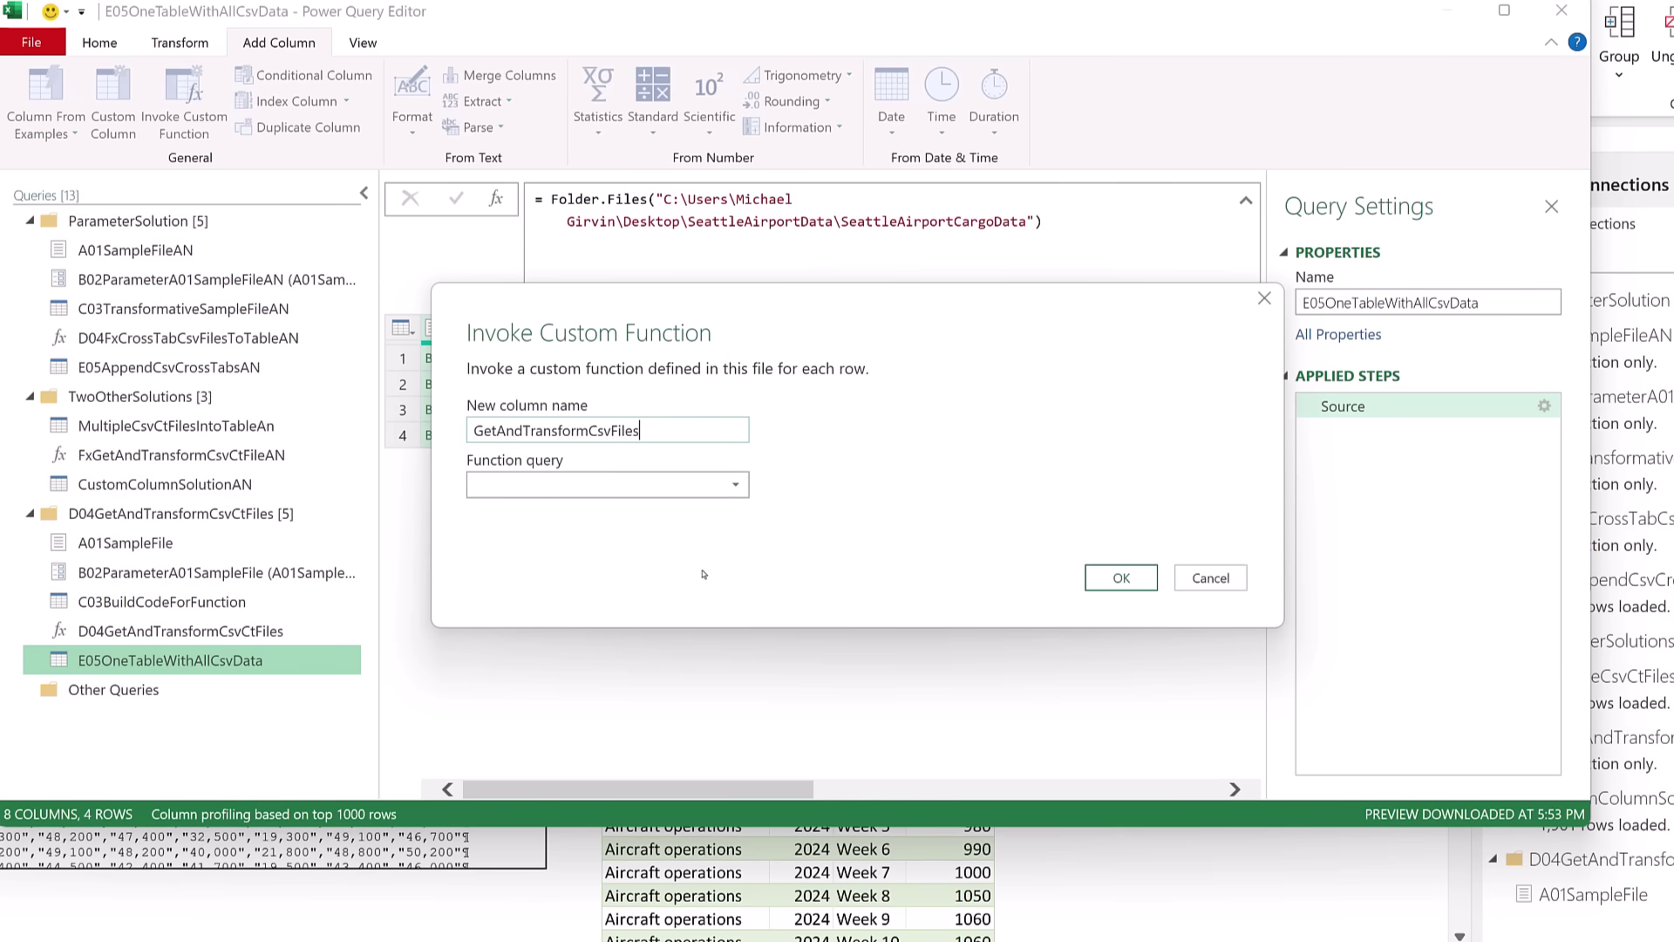
{"action": "left_click", "coordinate": [549, 488]}
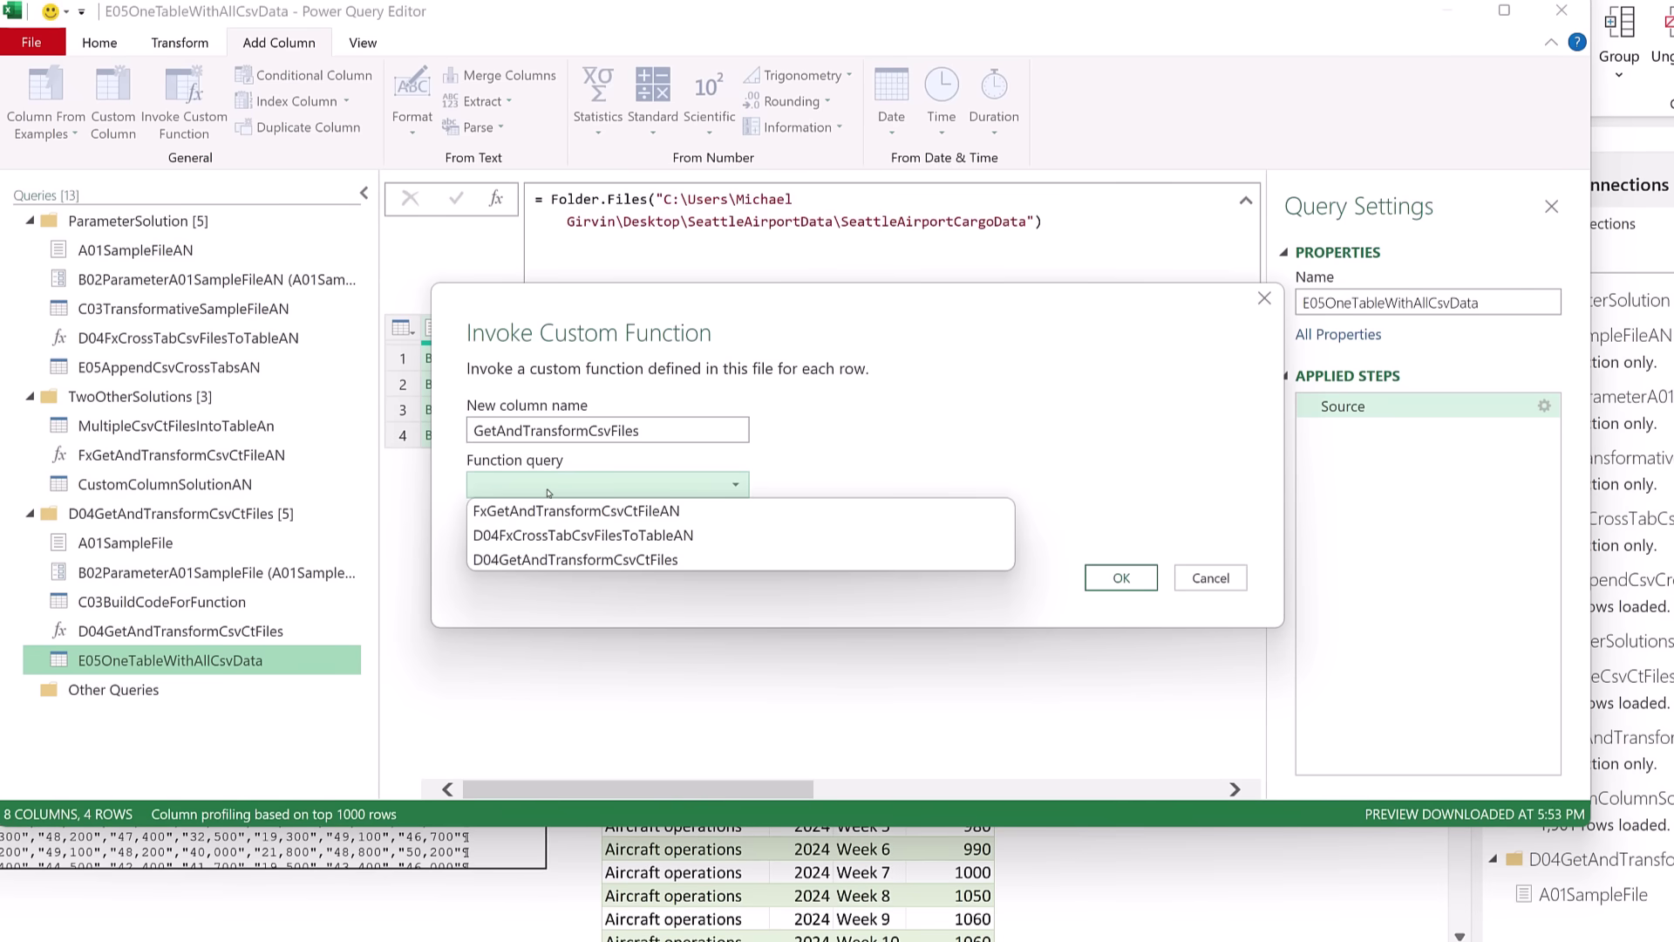
{"action": "left_click", "coordinate": [575, 561]}
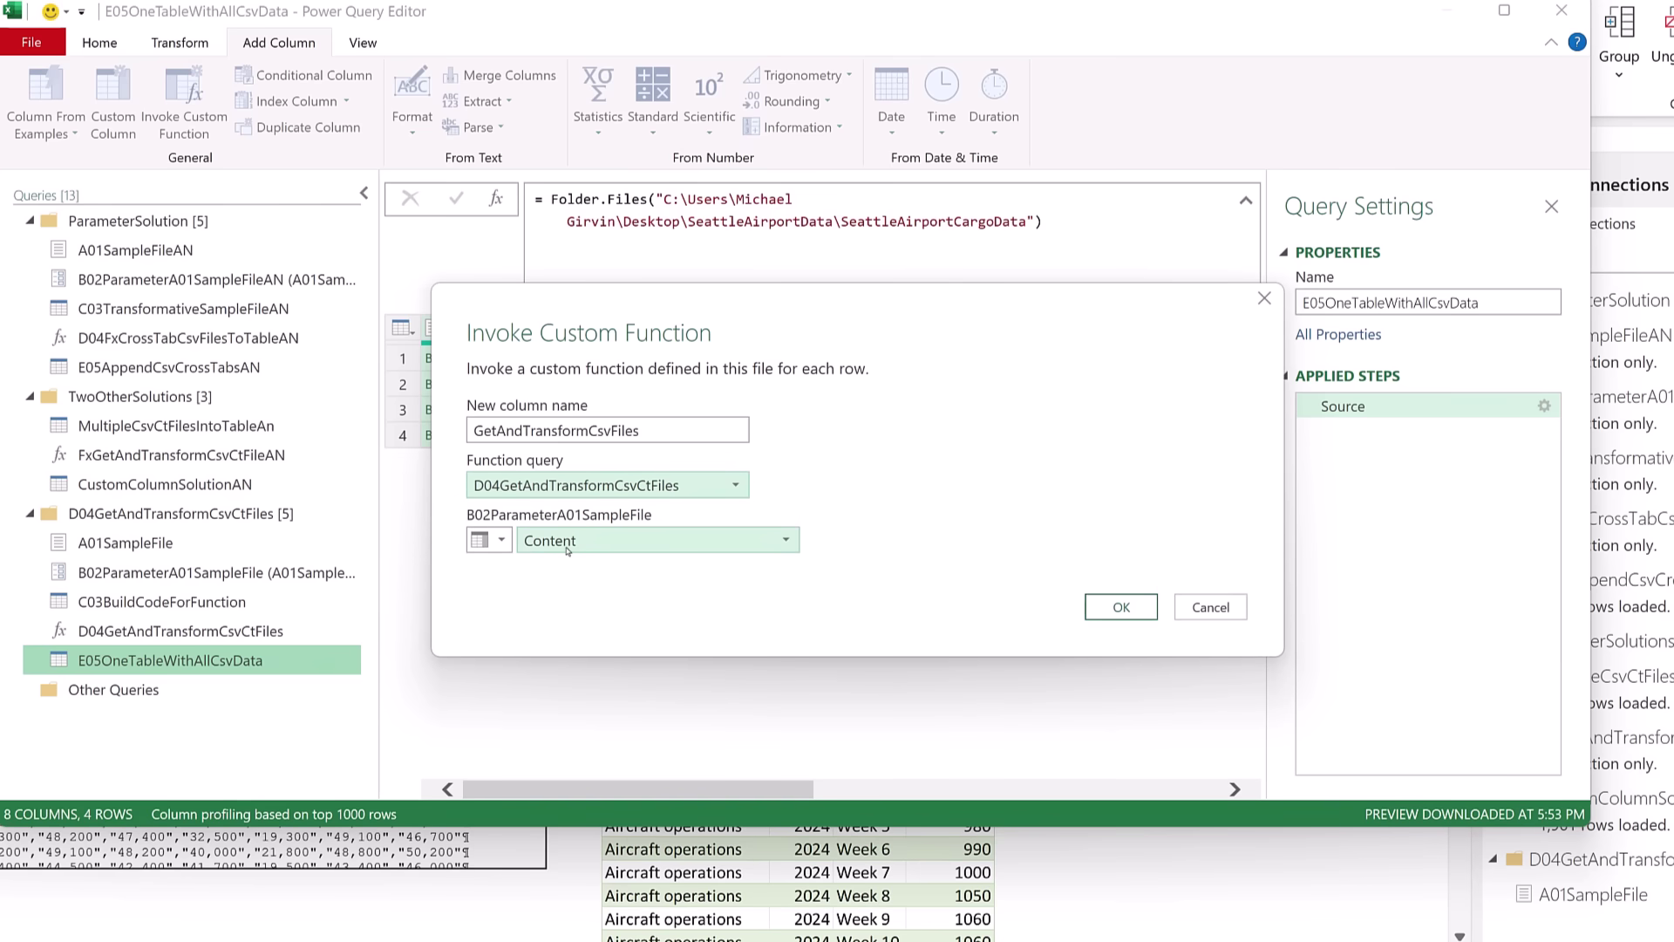
{"action": "left_click", "coordinate": [1121, 606]}
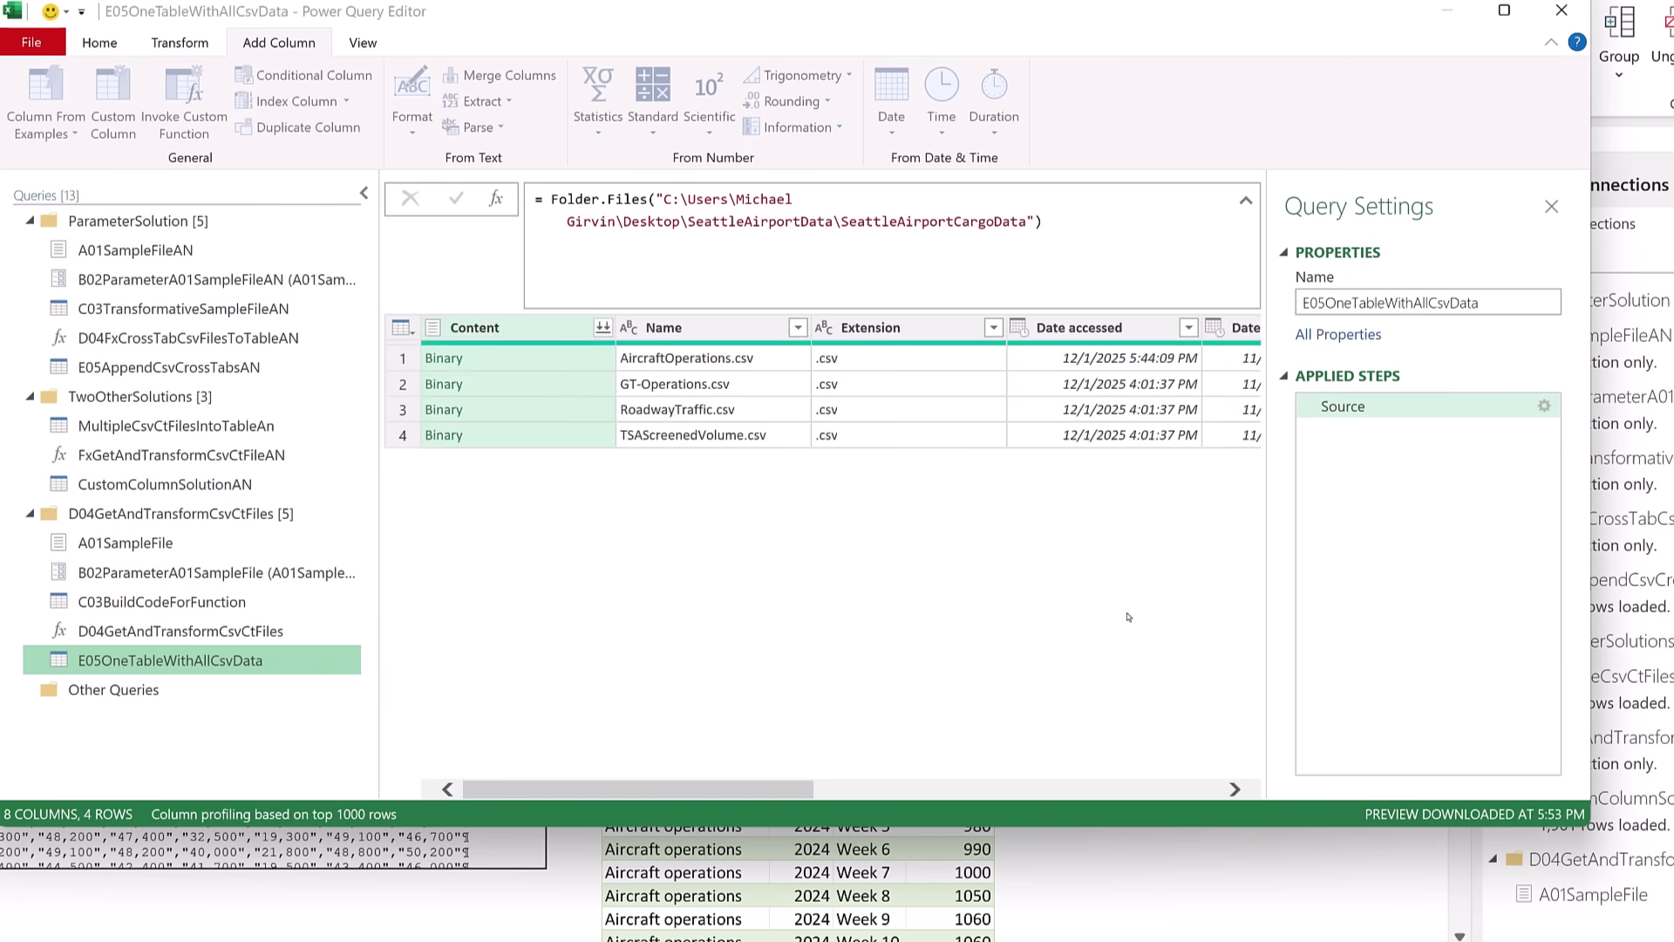
- Preview the nested tables in the first three rows of the GetAndTransformCsvFiles column
{"action": "left_click", "coordinate": [1131, 355]}
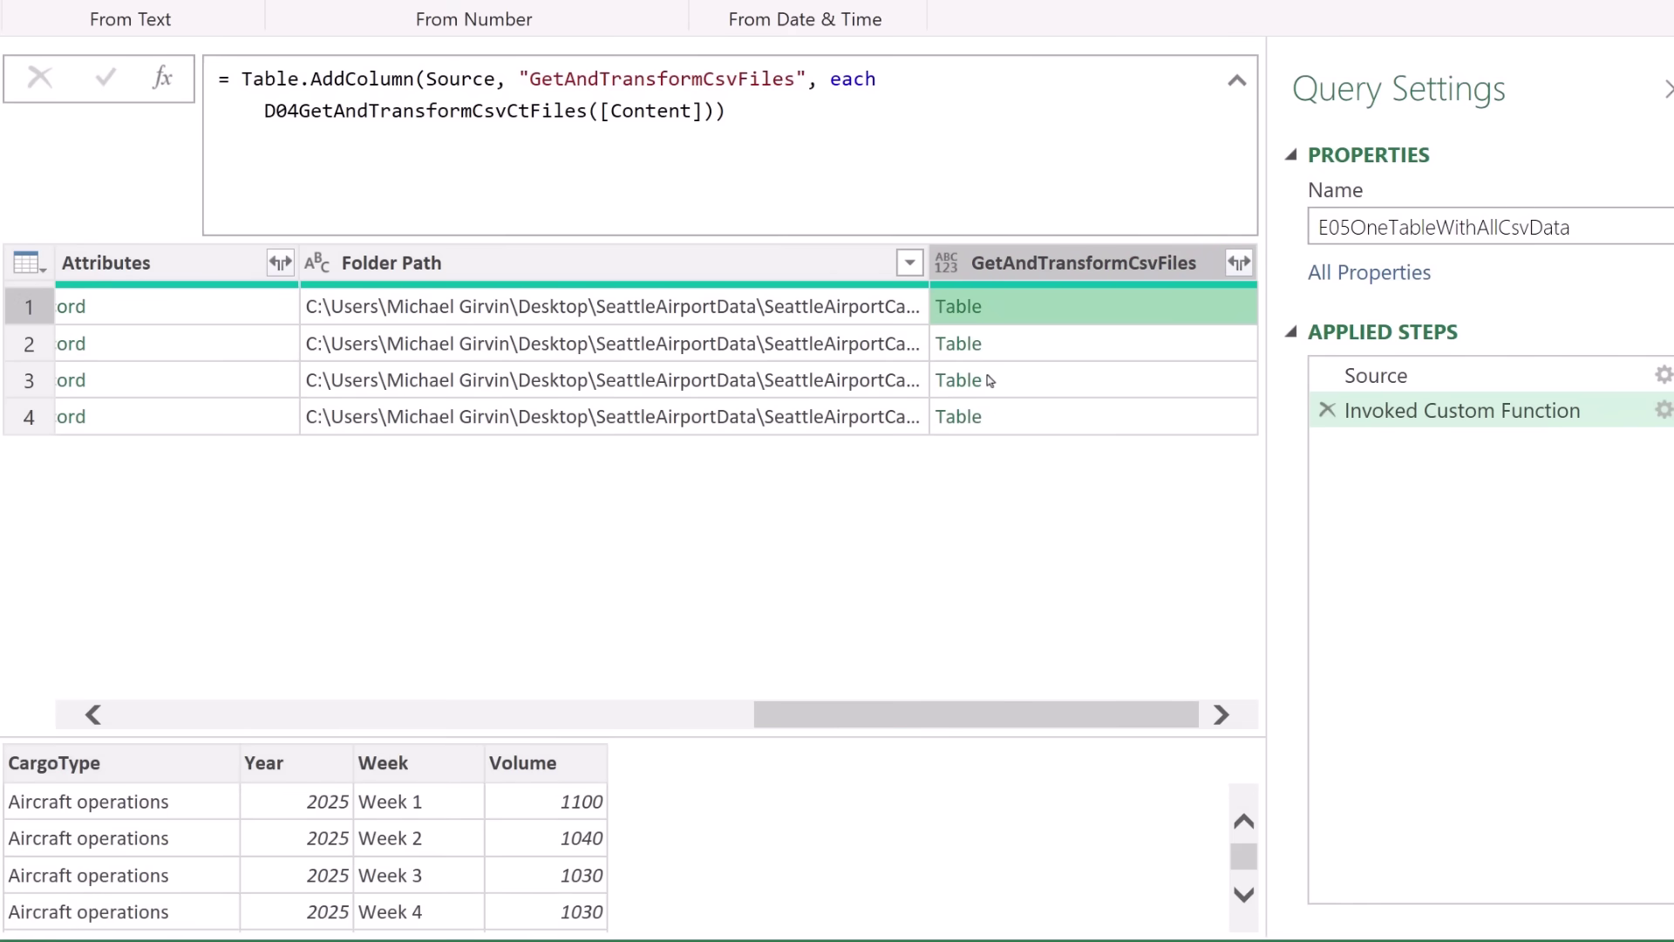
{"action": "left_click", "coordinate": [1048, 343]}
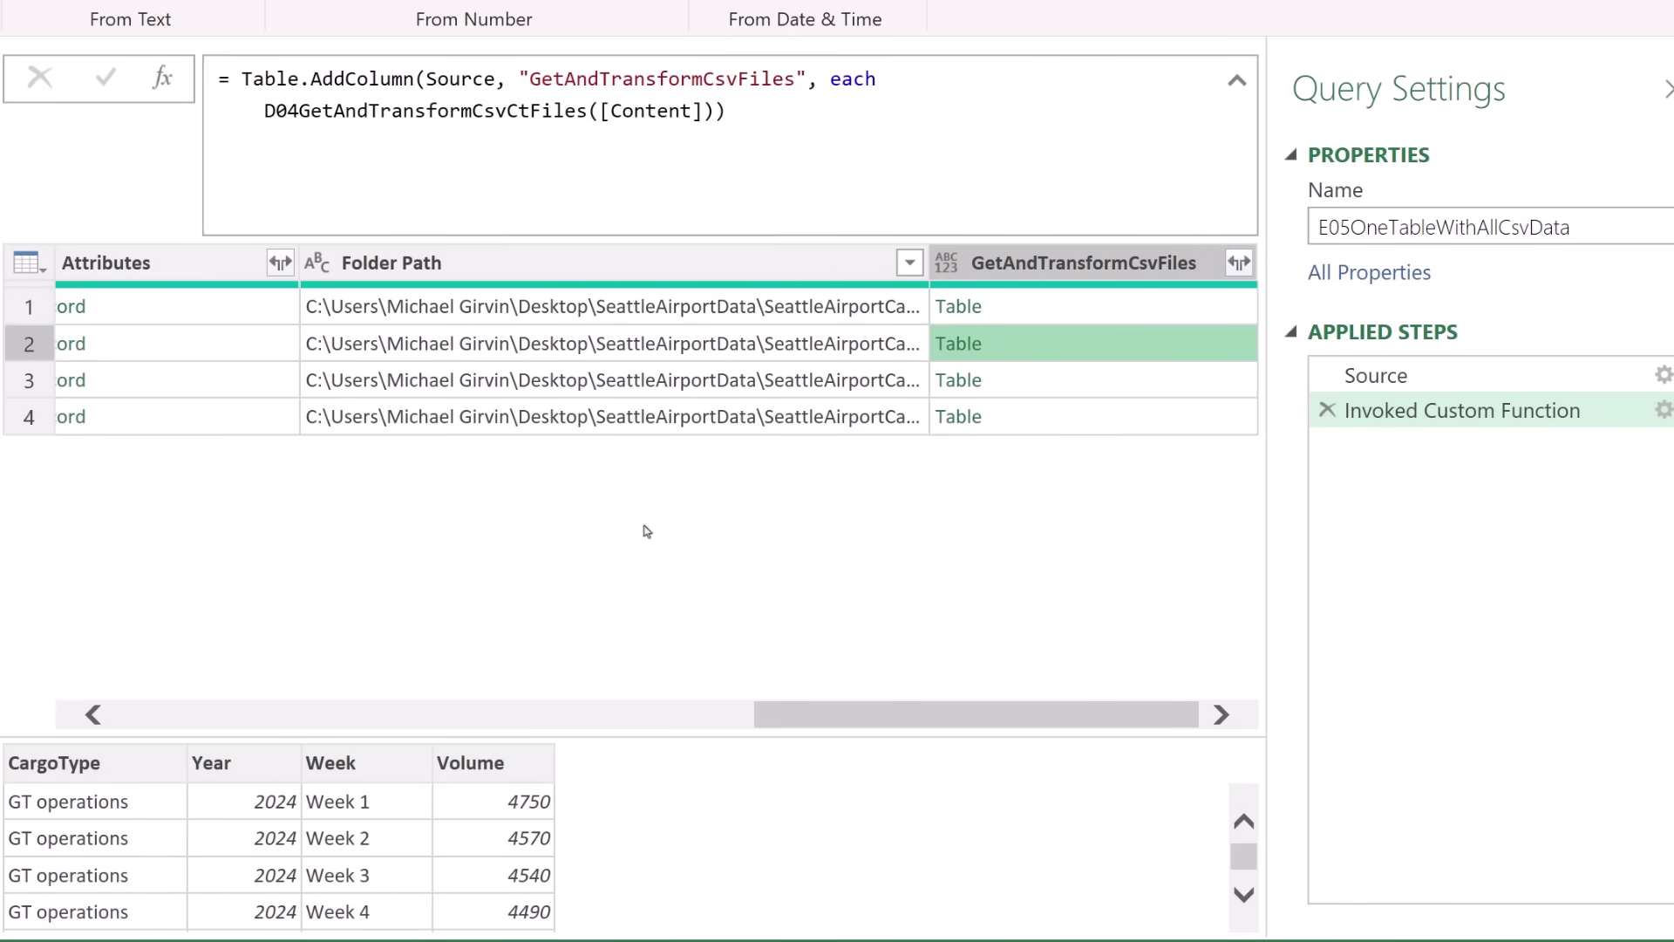
{"action": "left_click", "coordinate": [1053, 376]}
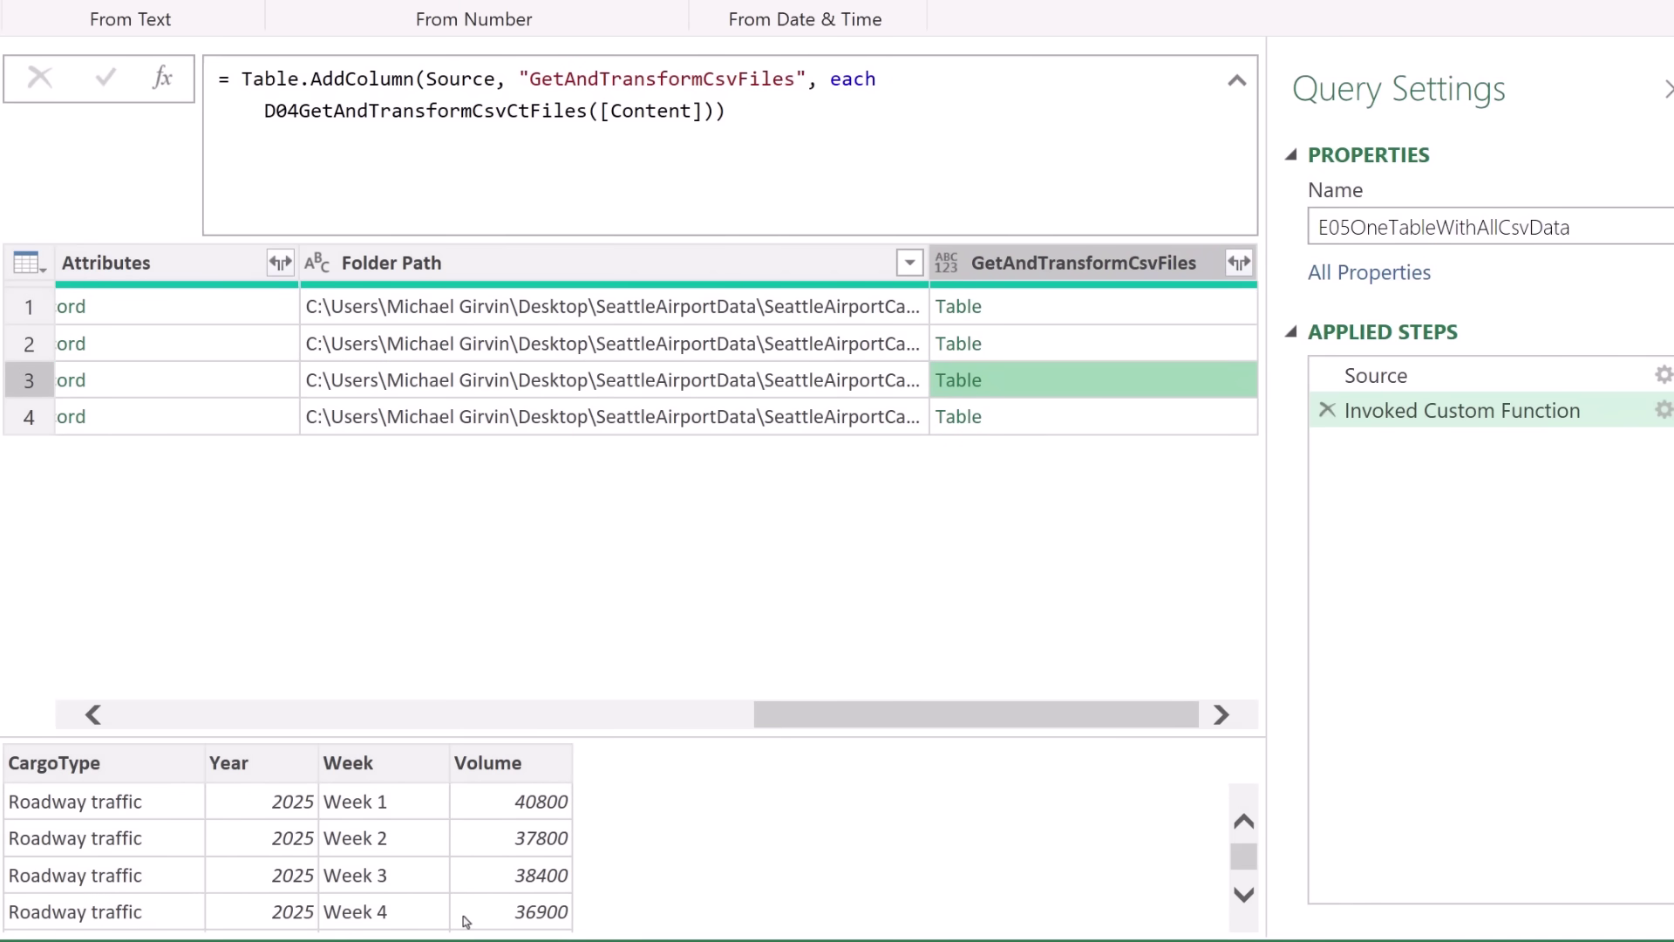
- Rename the Invoked Custom Function applied step as InvokeCustomFunction
{"action": "left_click", "coordinate": [1504, 425]}
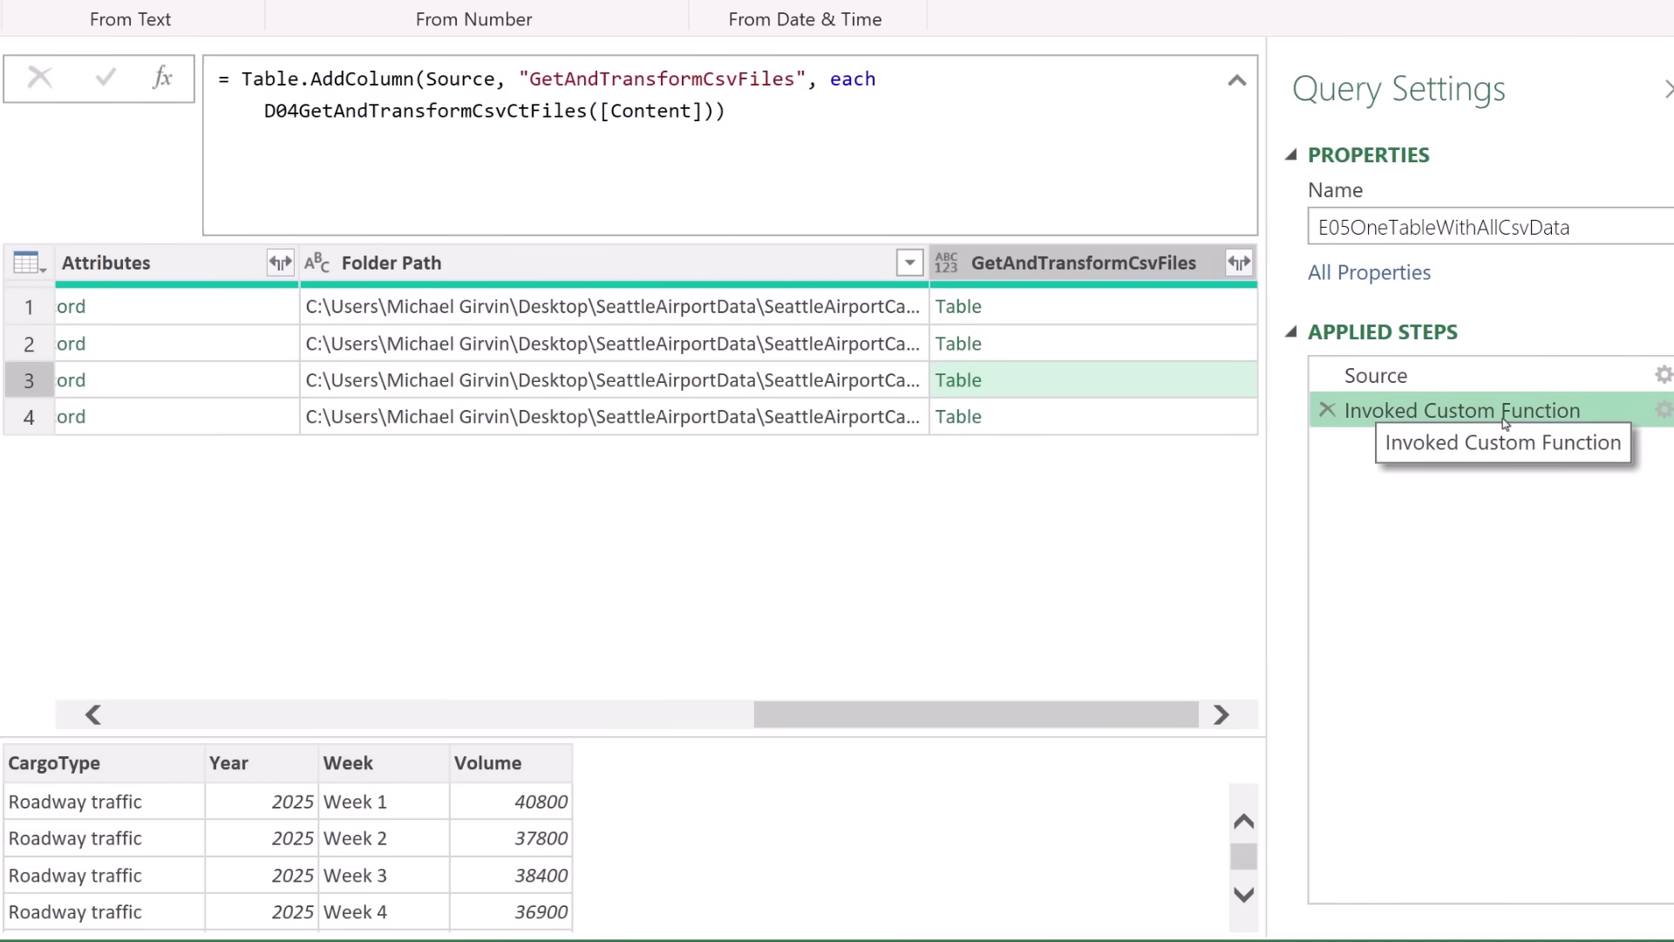
{"action": "key", "text": "F2"}
{"action": "key", "text": "ctrl+Left"}
{"action": "key", "text": "ctrl+Left"}
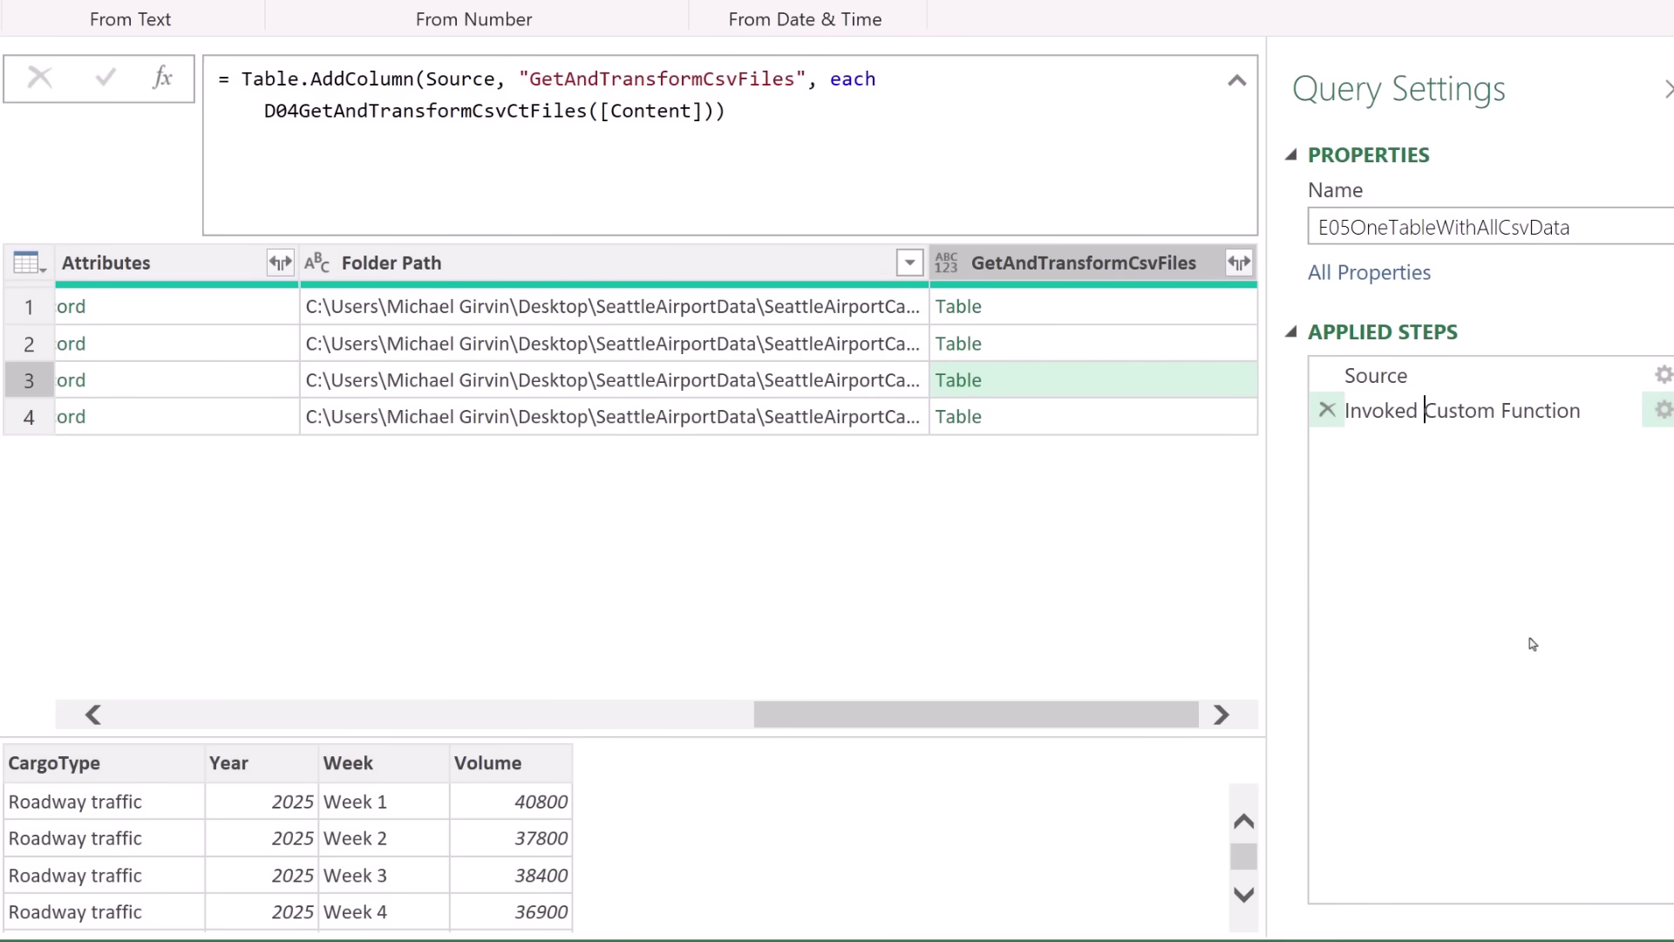
{"action": "key", "text": "BackSpace"}
{"action": "key", "text": "BackSpace"}
{"action": "key", "text": "ctrl+Right"}
{"action": "key", "text": "BackSpace"}
{"action": "key", "text": "Return"}
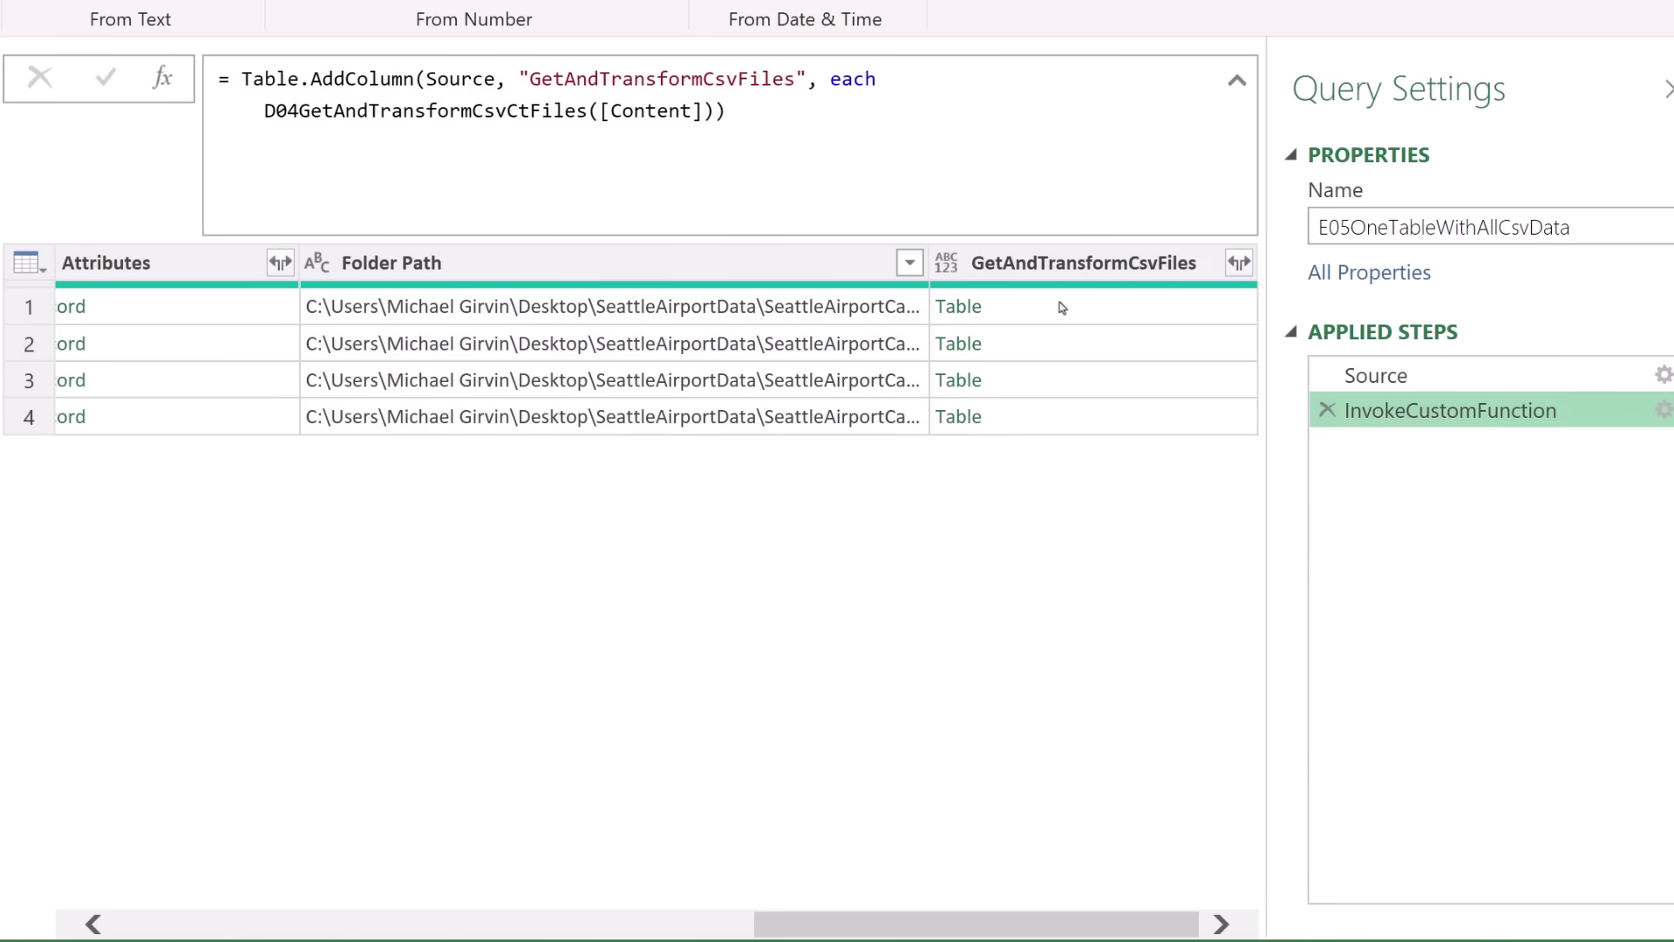
- Add a custom step that extracts the column of tables as a list with the formula InvokeCustomFunction[GetAndTransformCsvFiles]
{"action": "left_click", "coordinate": [1121, 273]}
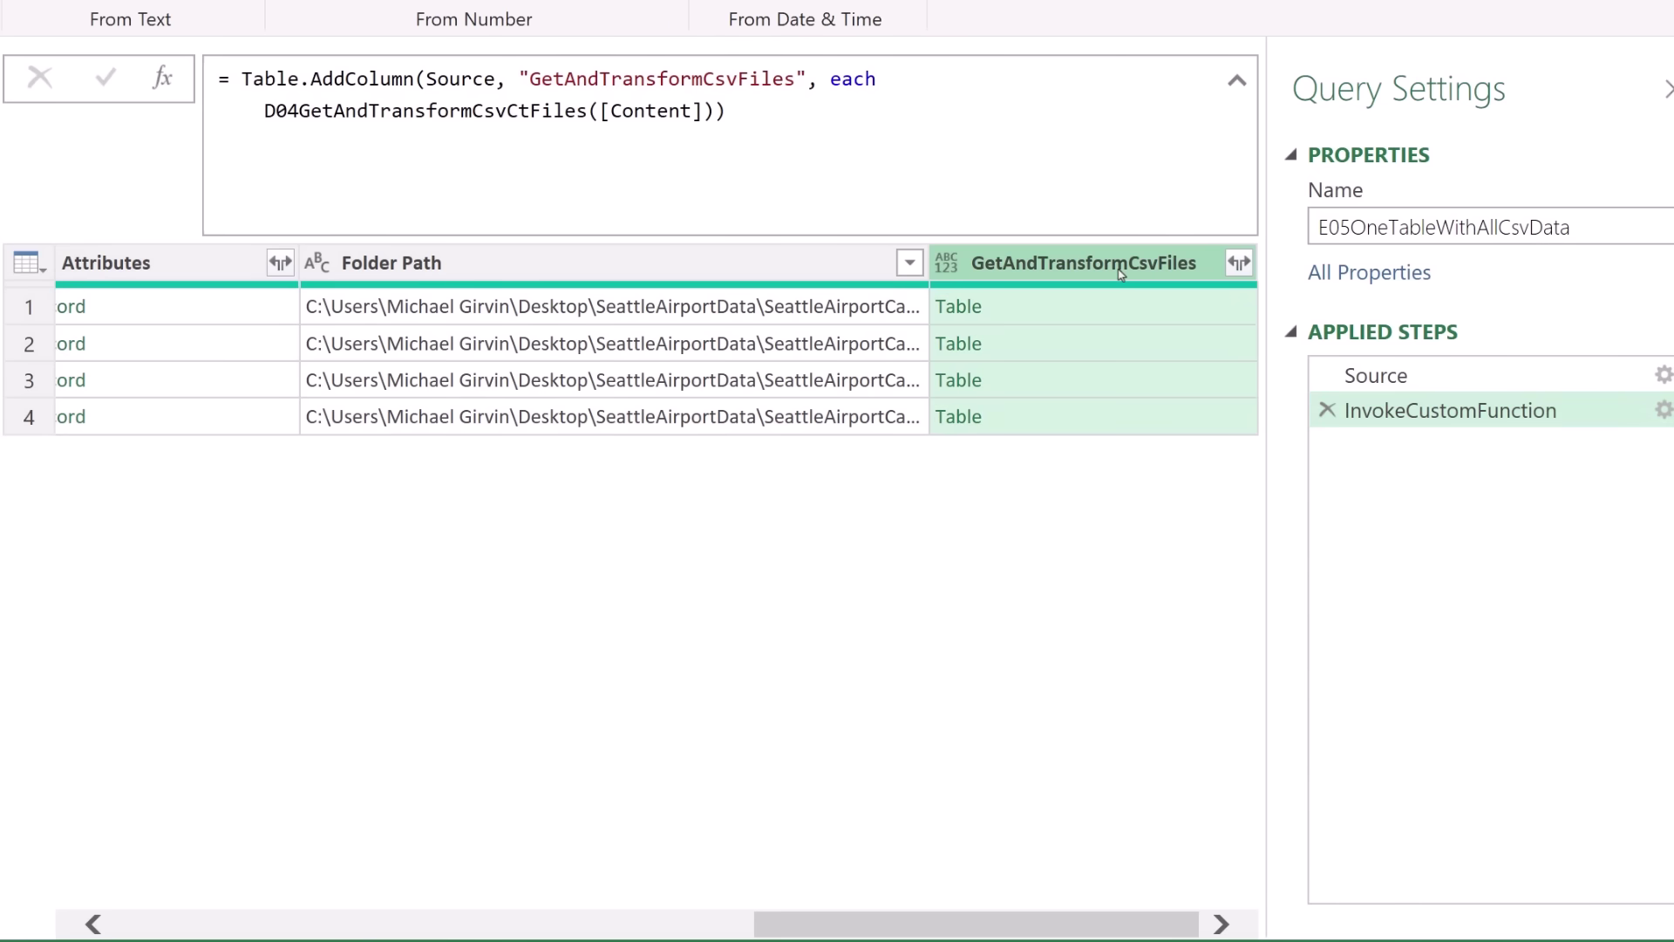
{"action": "key", "text": "F2"}
{"action": "key", "text": "ctrl+c"}
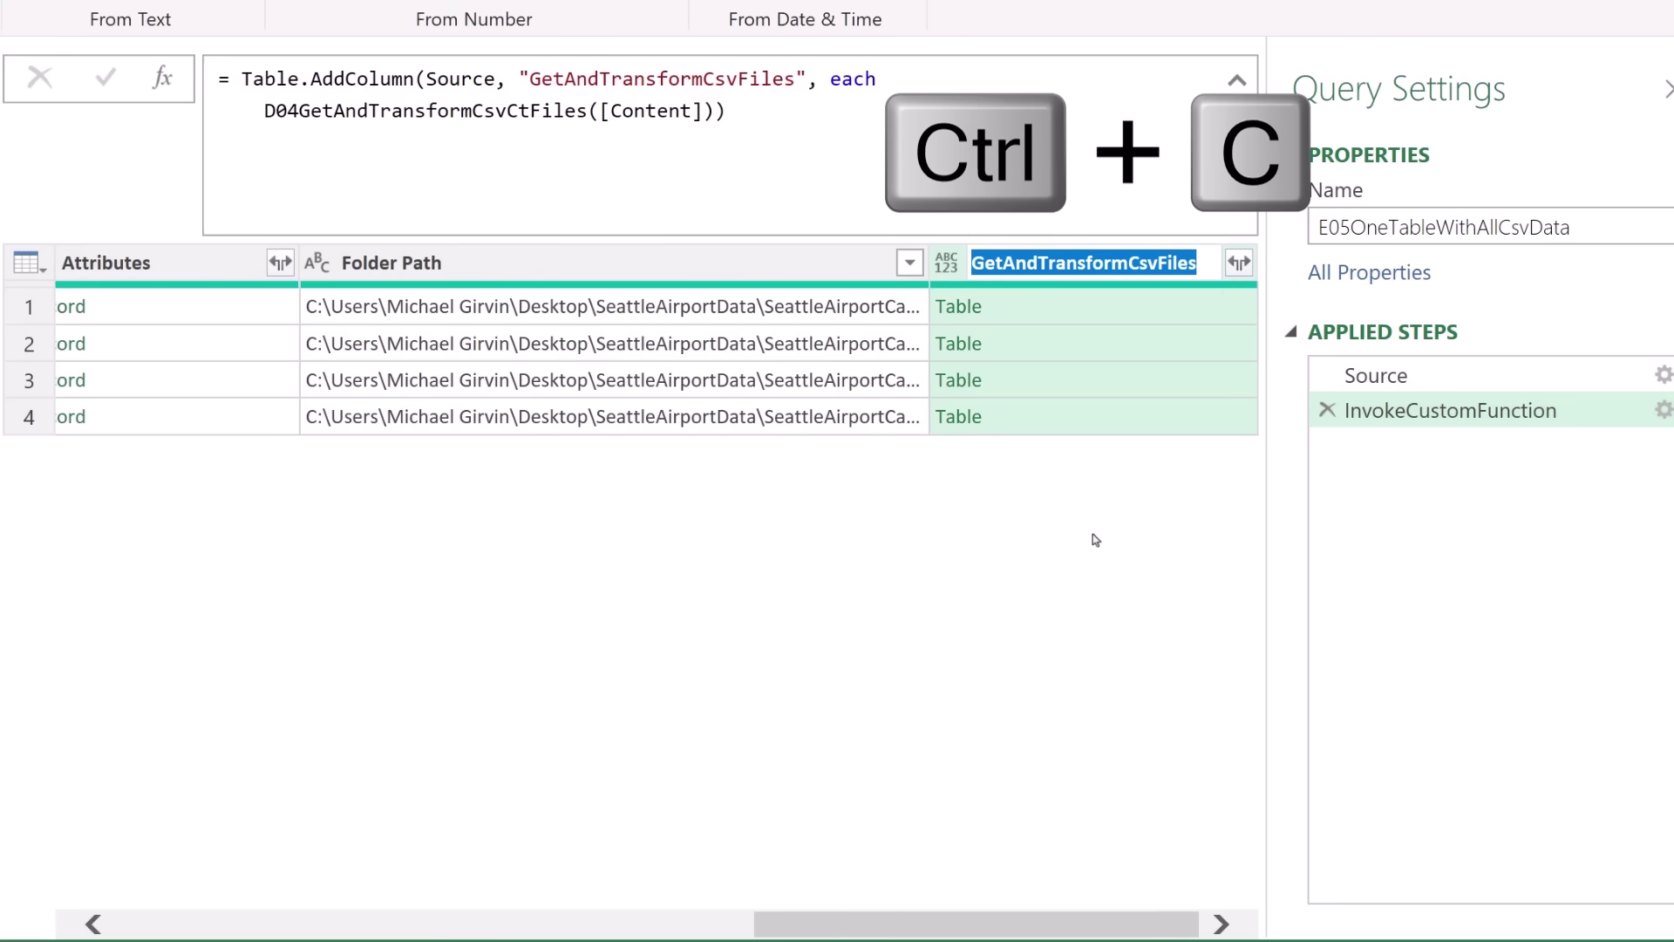
{"action": "key", "text": "Escape"}
{"action": "left_click", "coordinate": [163, 79]}
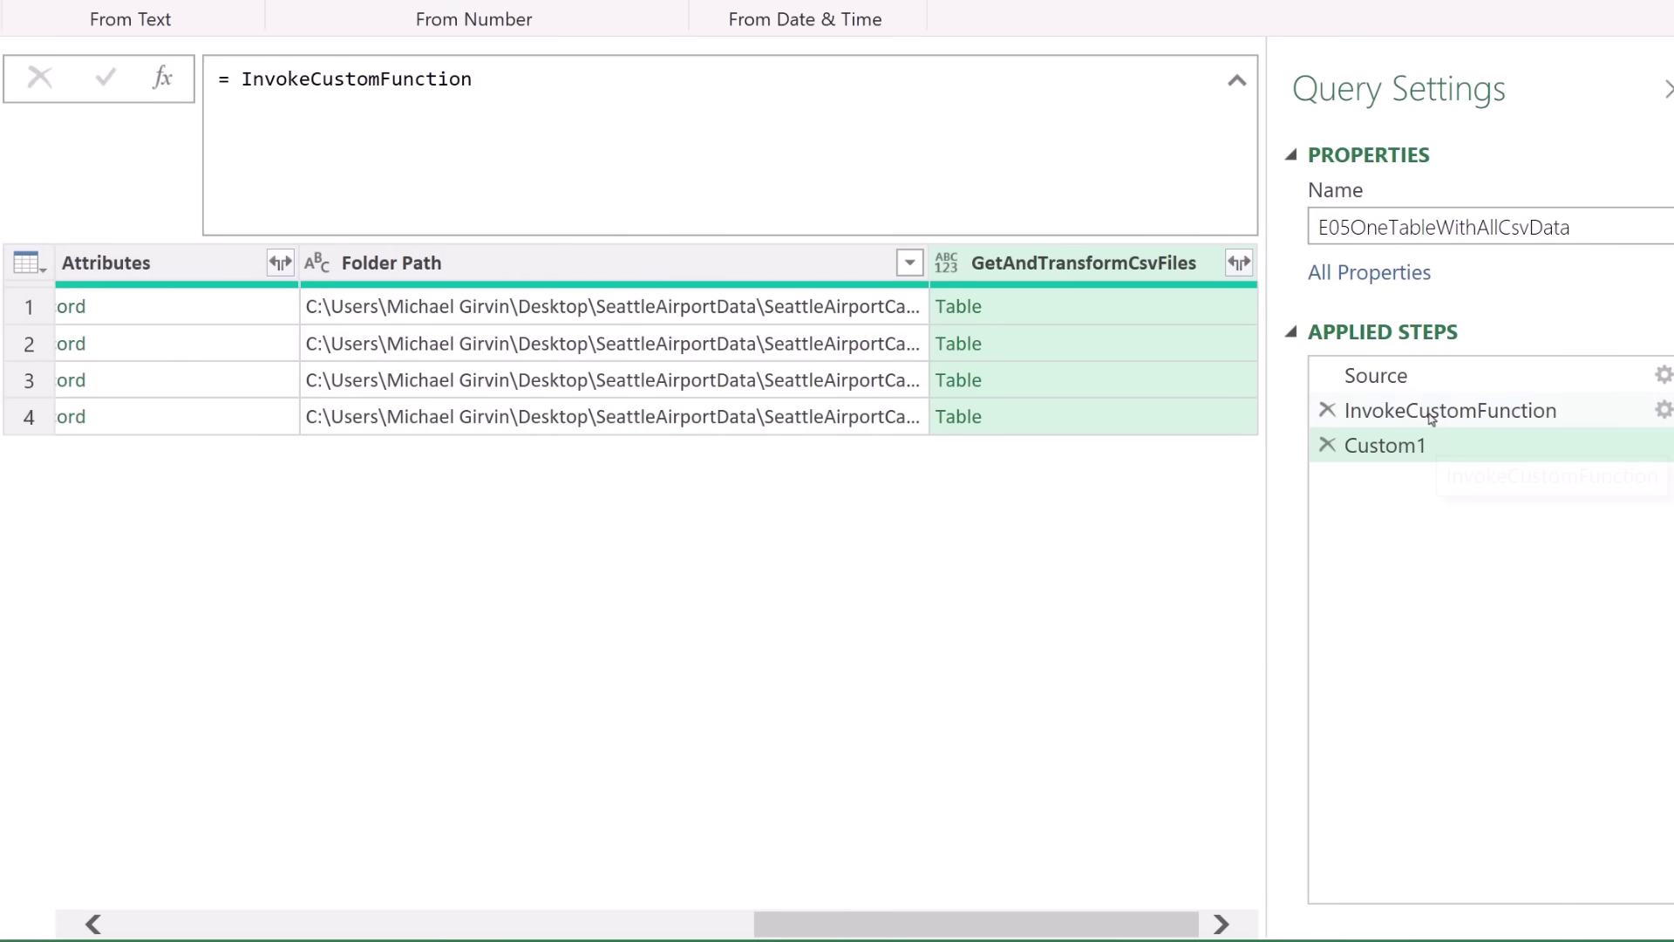
{"action": "double_click", "coordinate": [505, 78]}
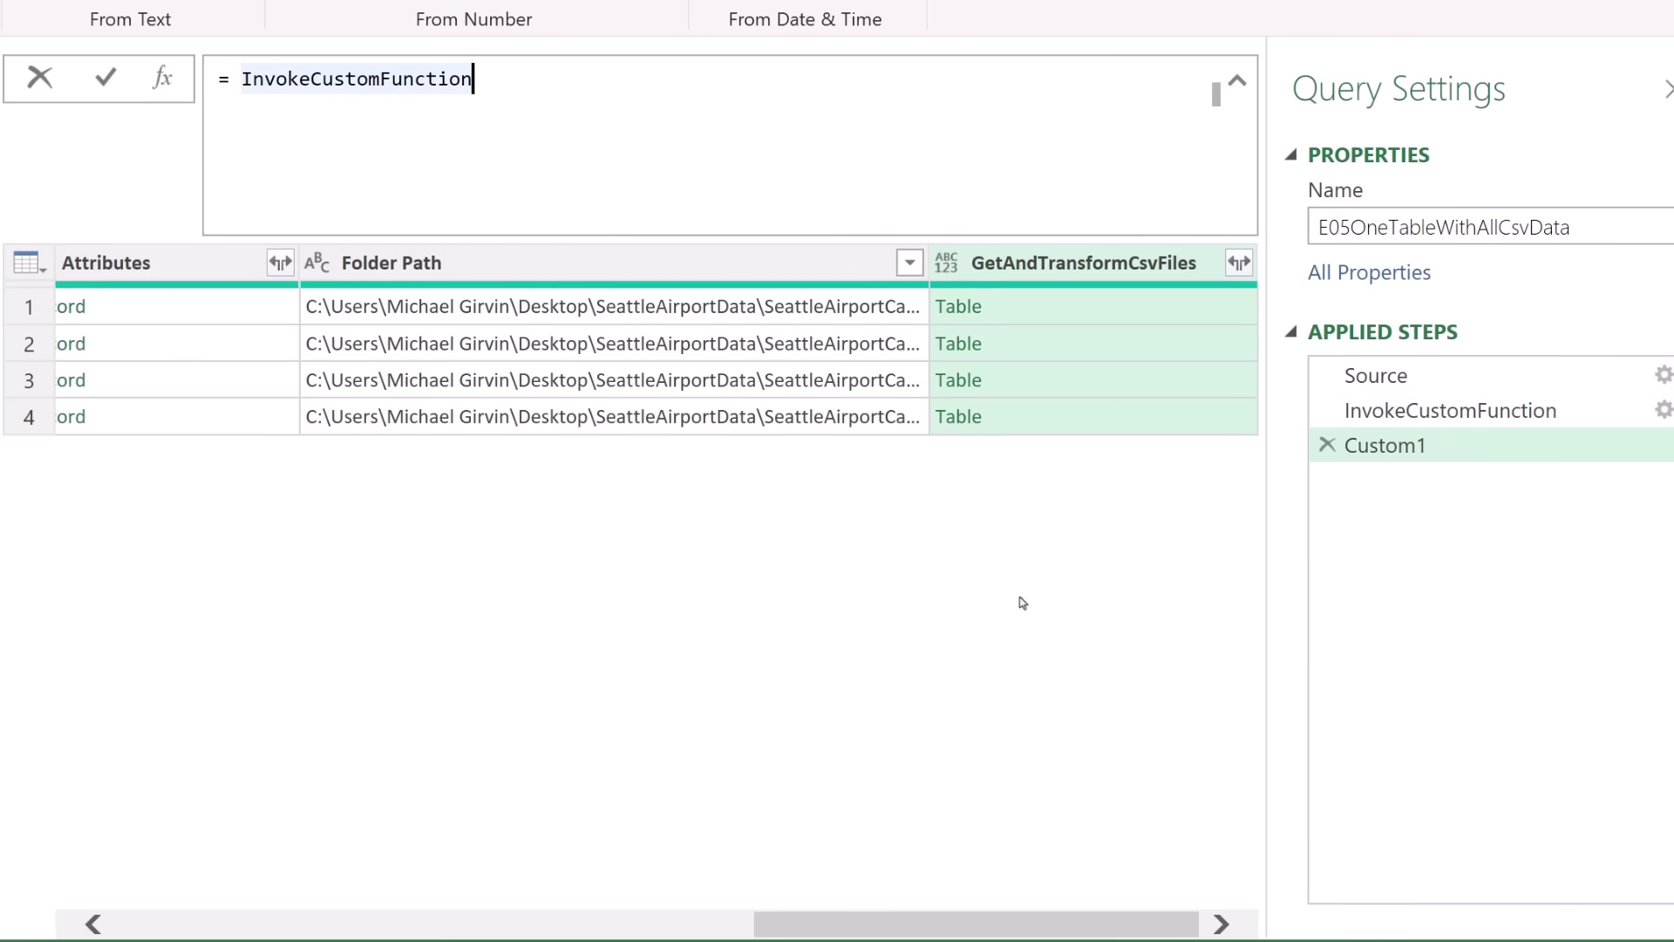
{"action": "type", "text": "["}
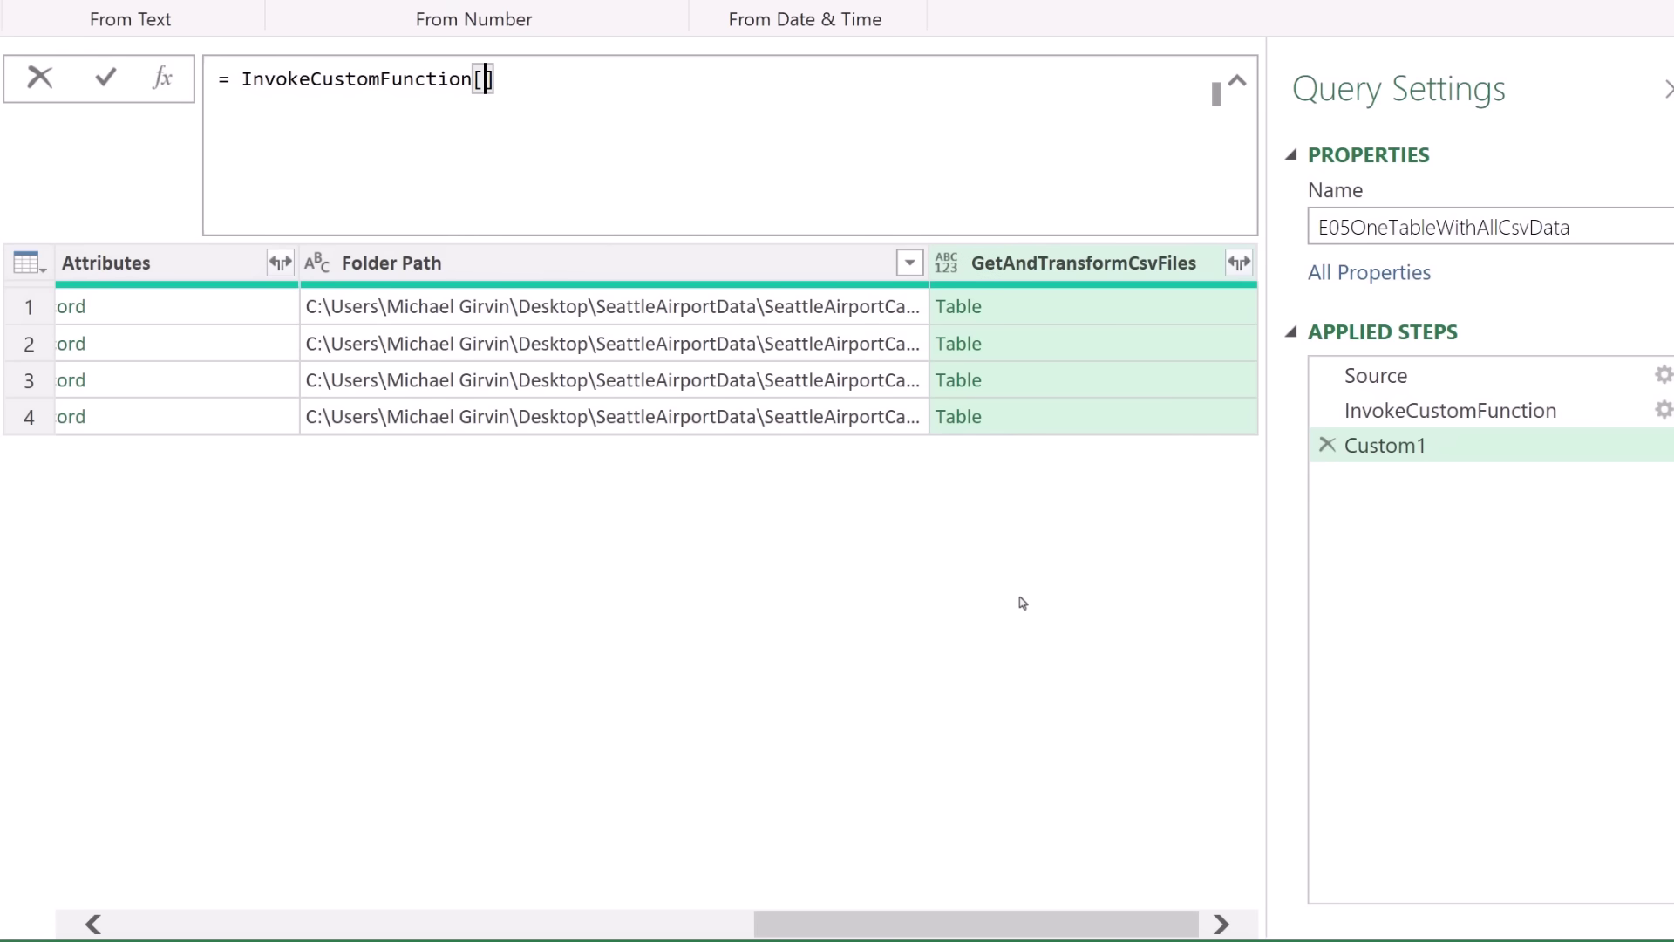
{"action": "key", "text": "ctrl+v"}
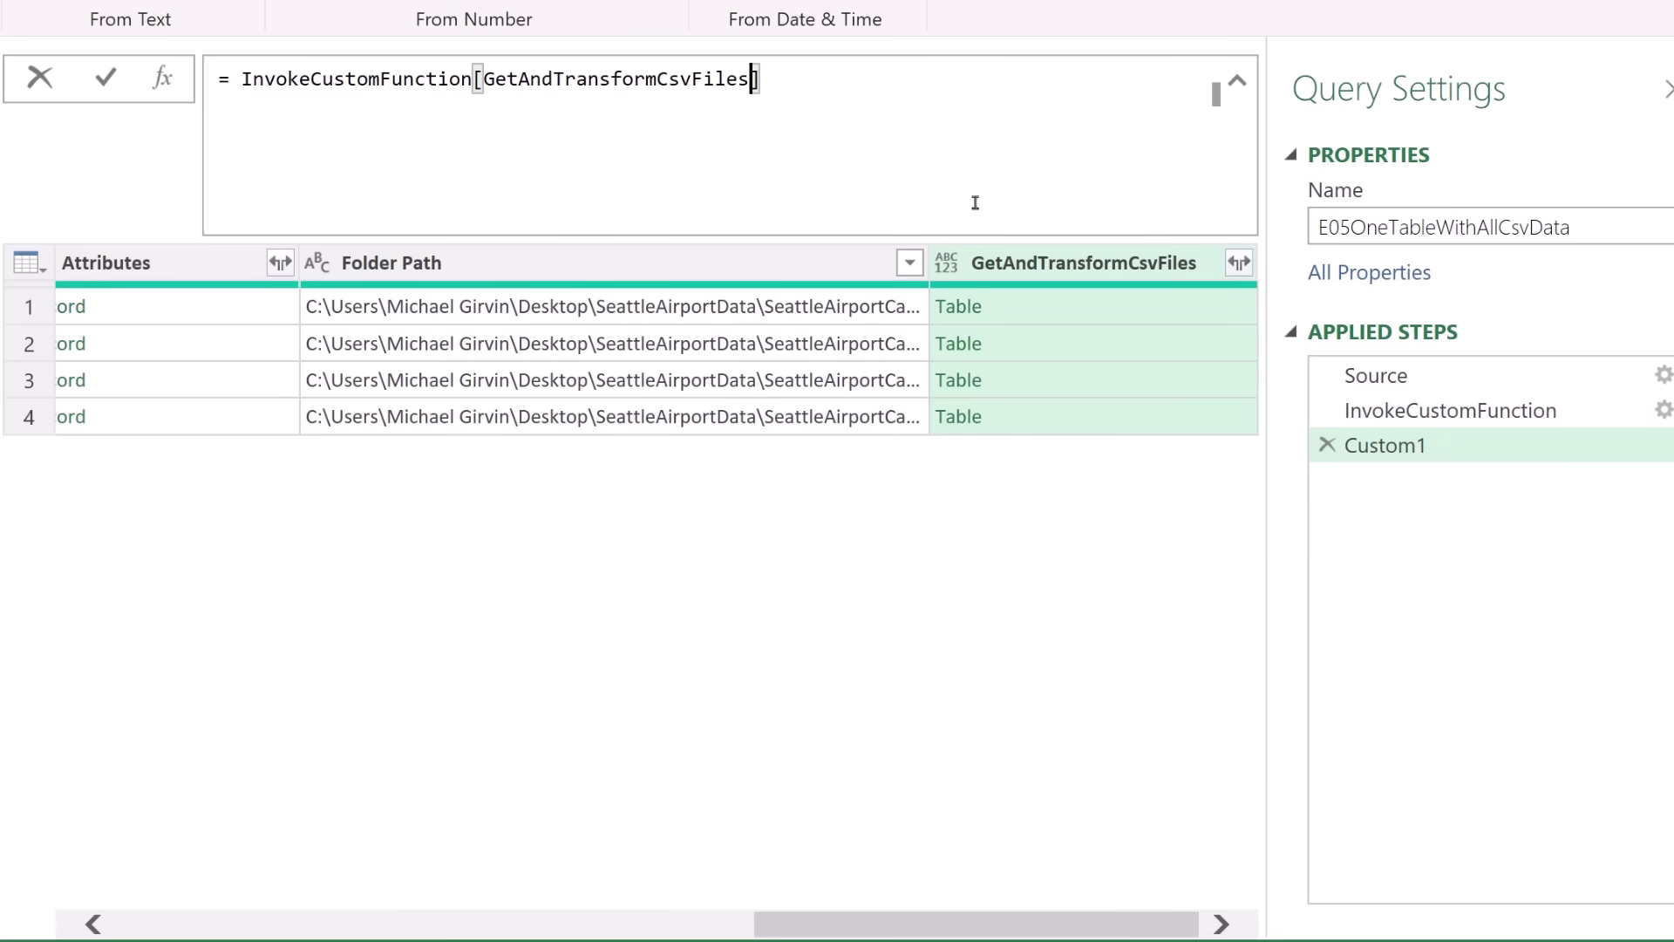
{"action": "left_click", "coordinate": [103, 91]}
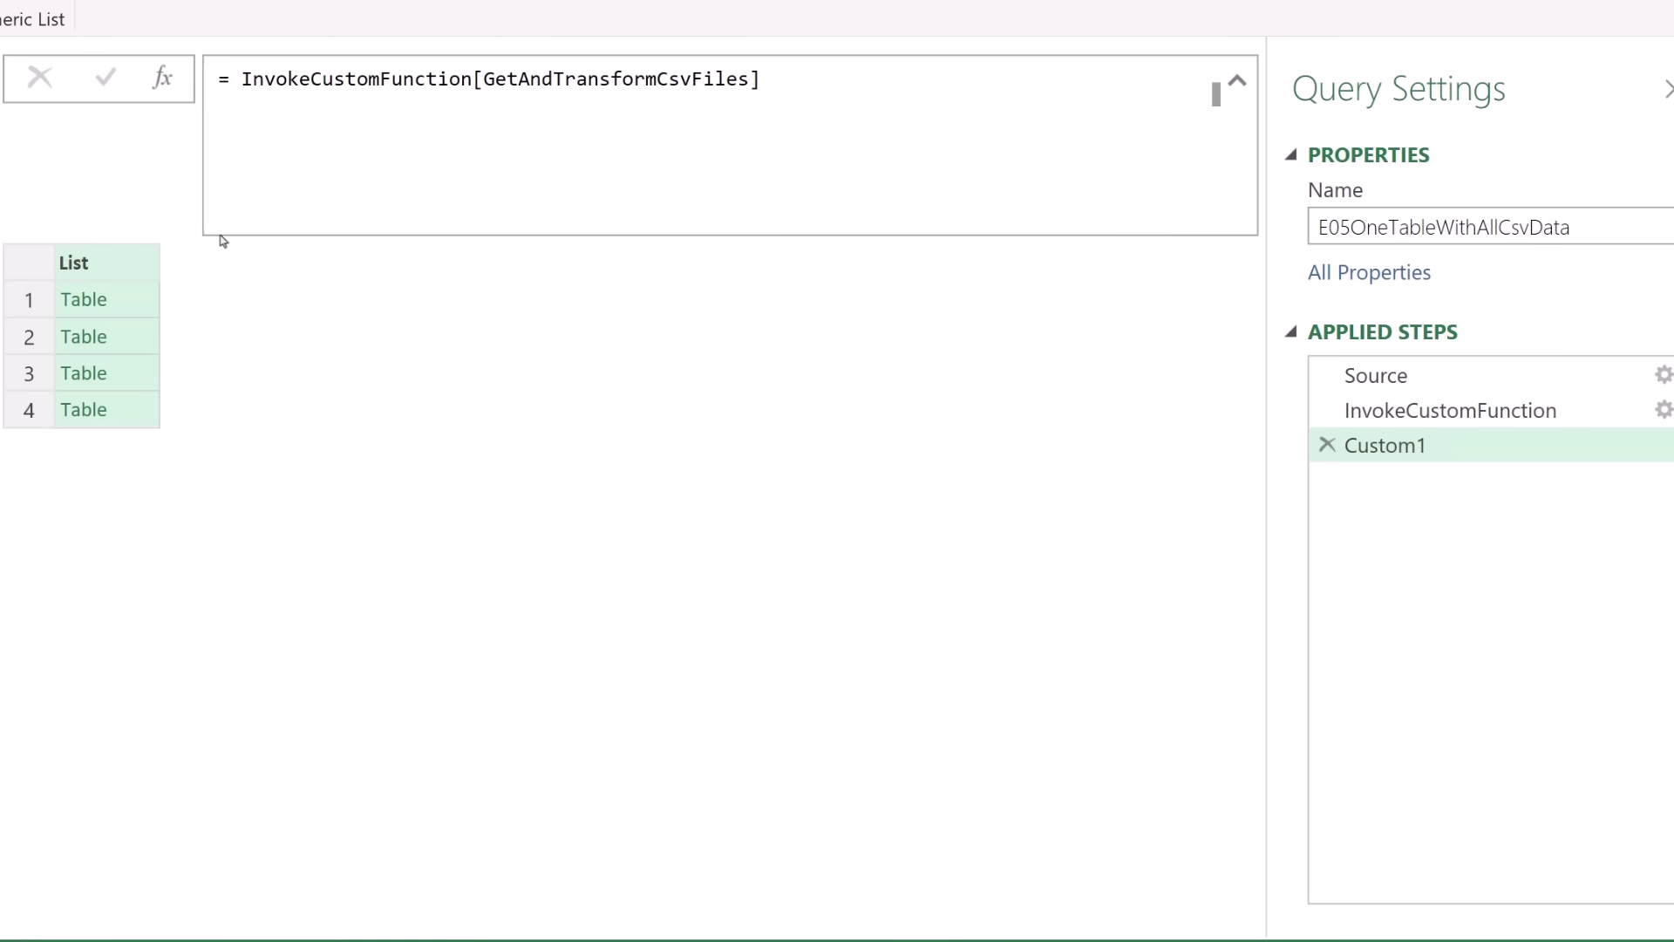
- Wrap the list formula in Table.Combine to append all the nested tables into one table
{"action": "left_click", "coordinate": [229, 82]}
{"action": "type", "text": "tablecom"}
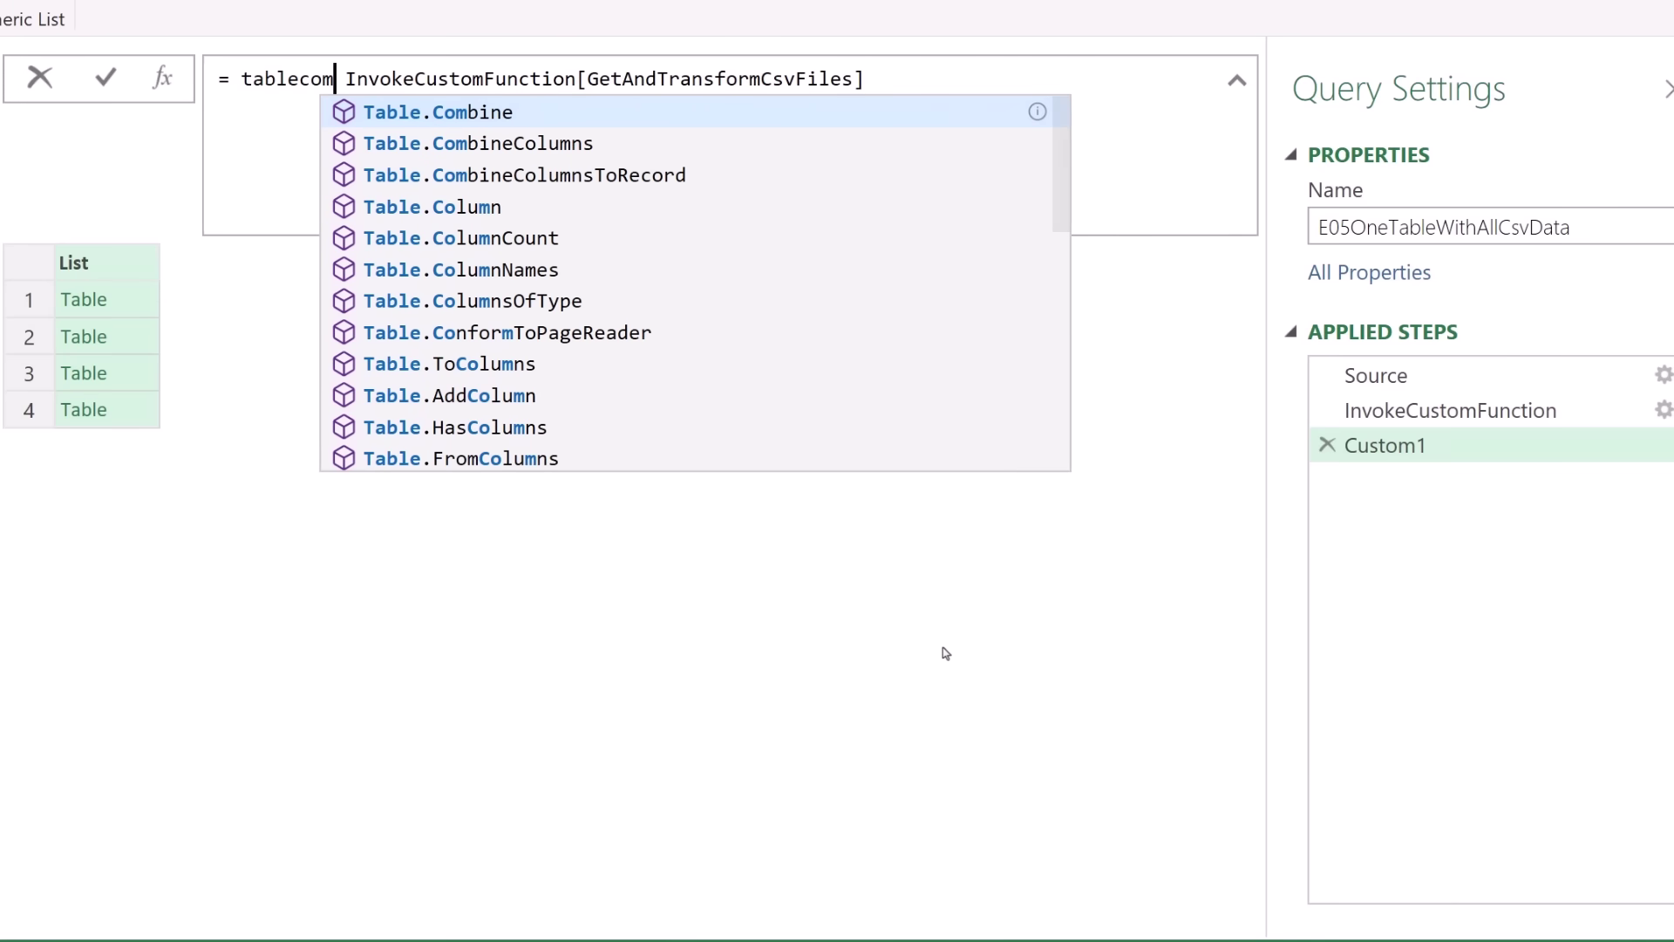
{"action": "key", "text": "Tab"}
{"action": "type", "text": "("}
{"action": "key", "text": "Delete"}
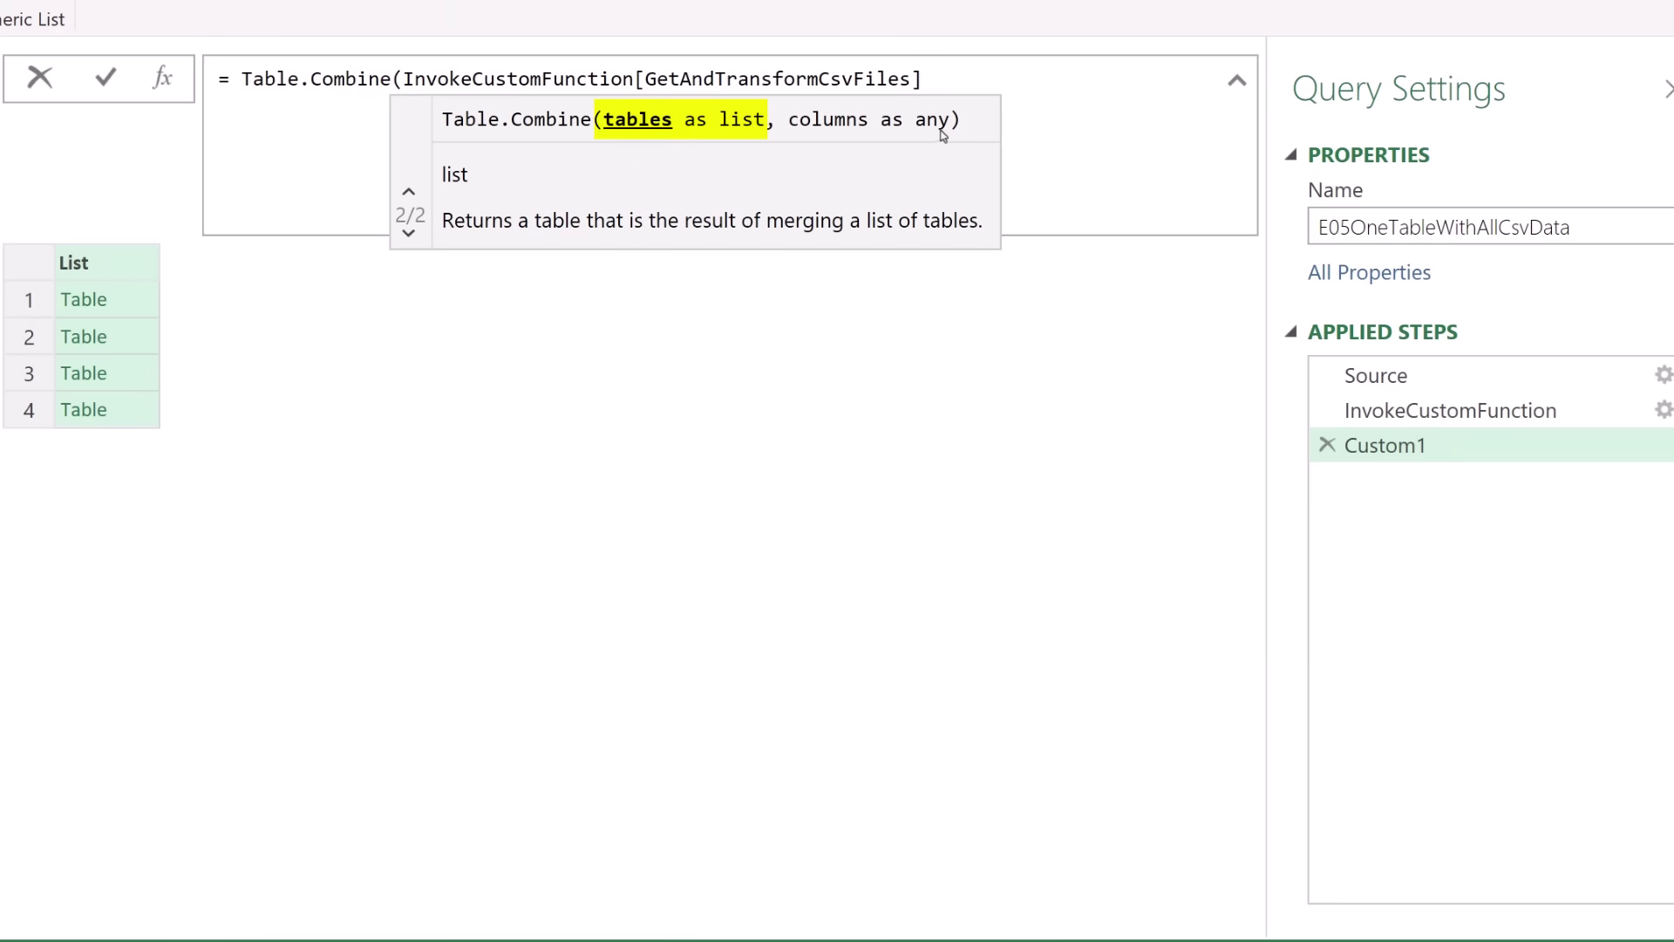
{"action": "left_click", "coordinate": [952, 76]}
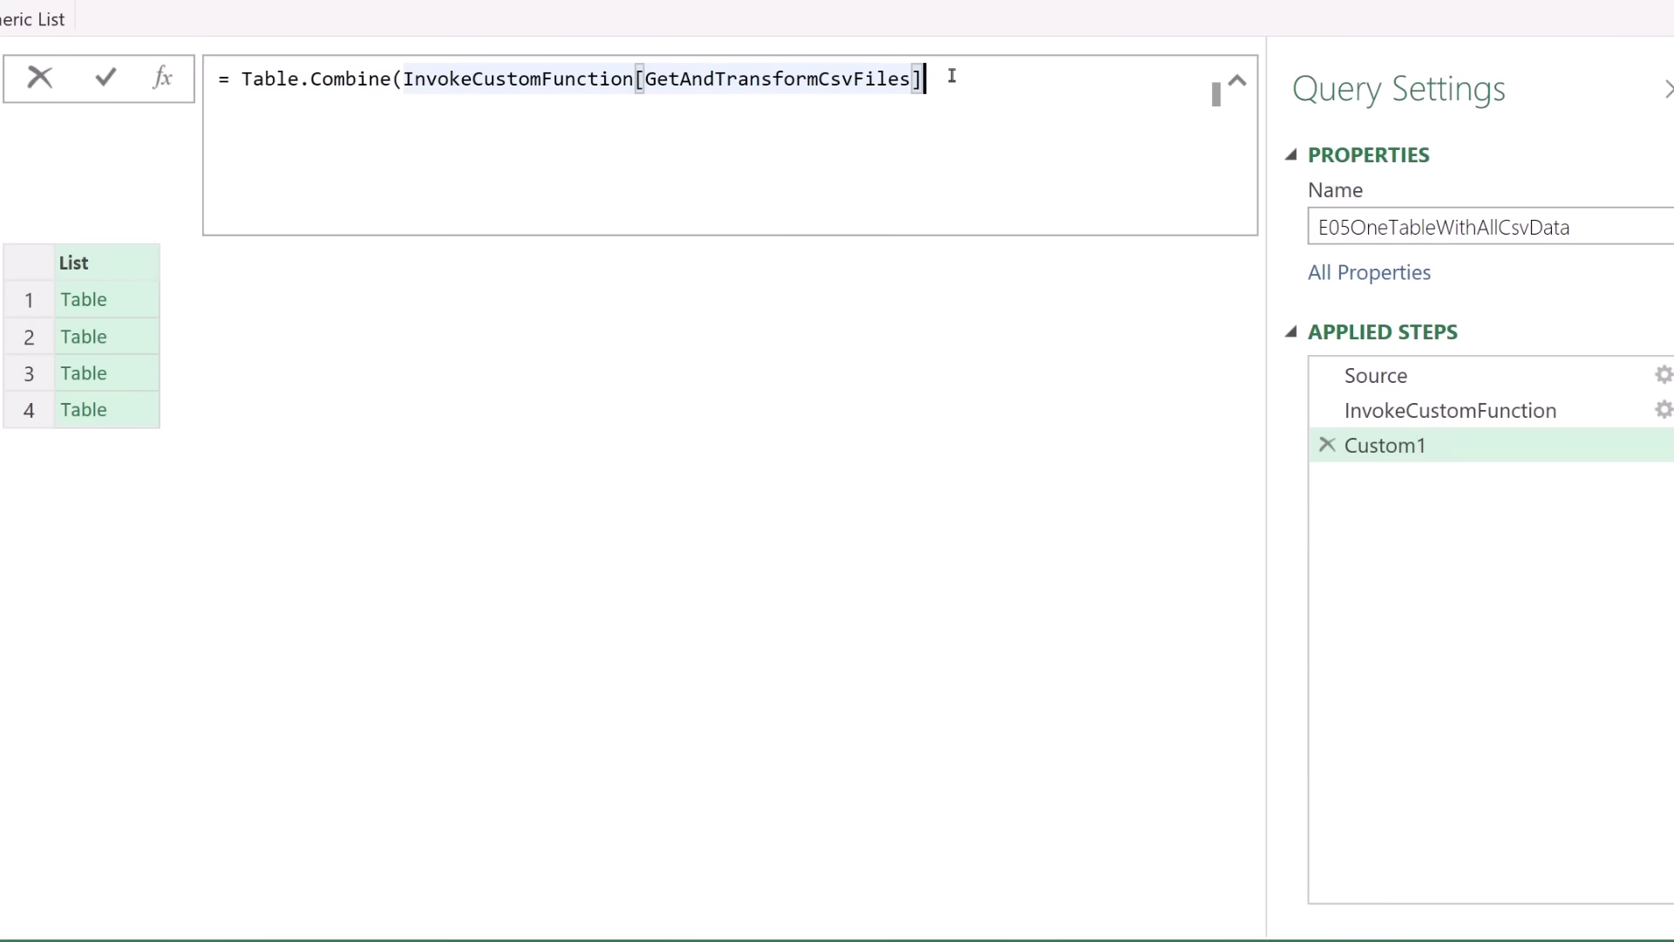
{"action": "type", "text": ")"}
{"action": "key", "text": "Return"}
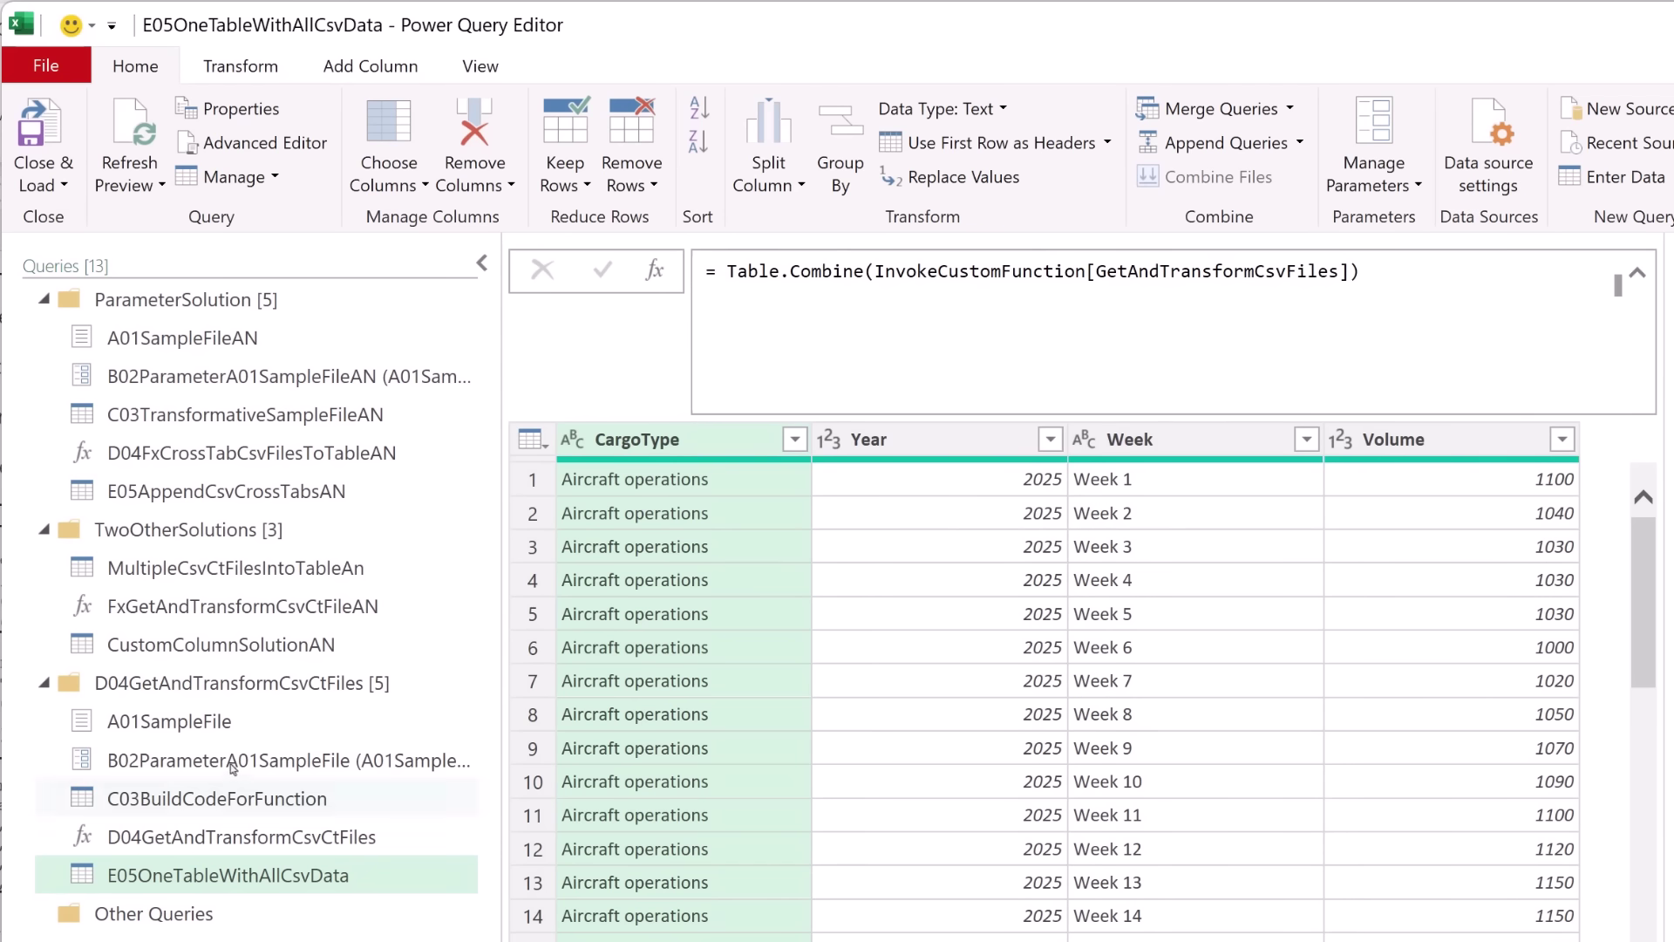
- Close the Power Query Editor and load the new queries to the workbook as Only Create Connection
{"action": "left_click", "coordinate": [57, 187]}
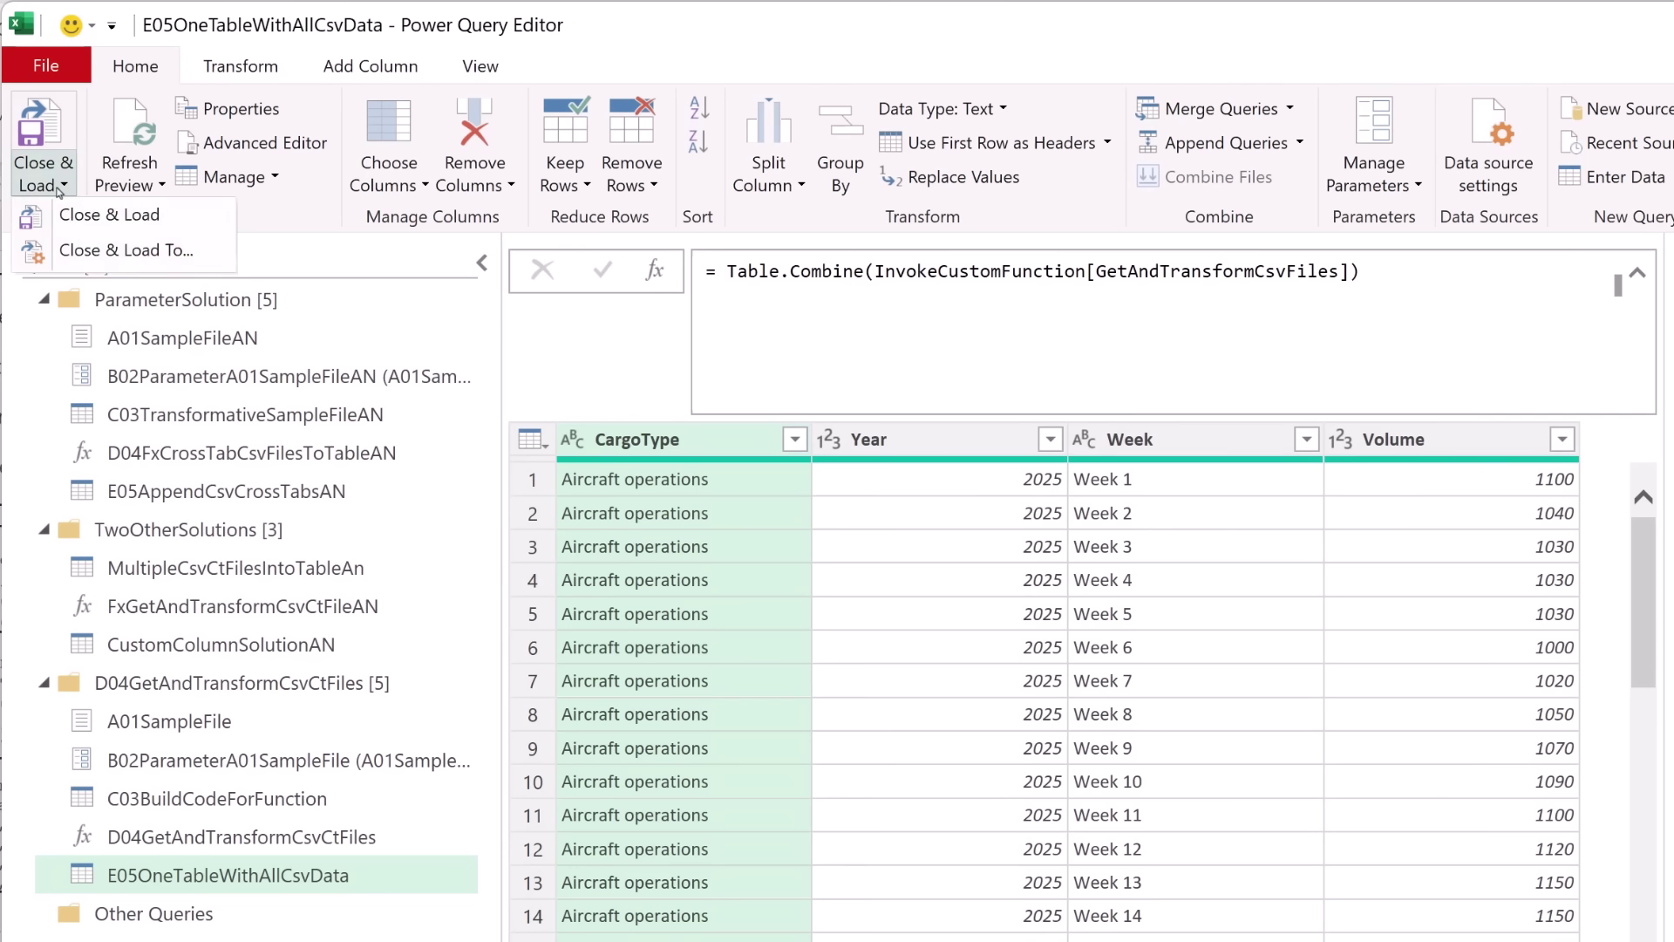
{"action": "left_click", "coordinate": [103, 250]}
{"action": "left_click", "coordinate": [963, 595]}
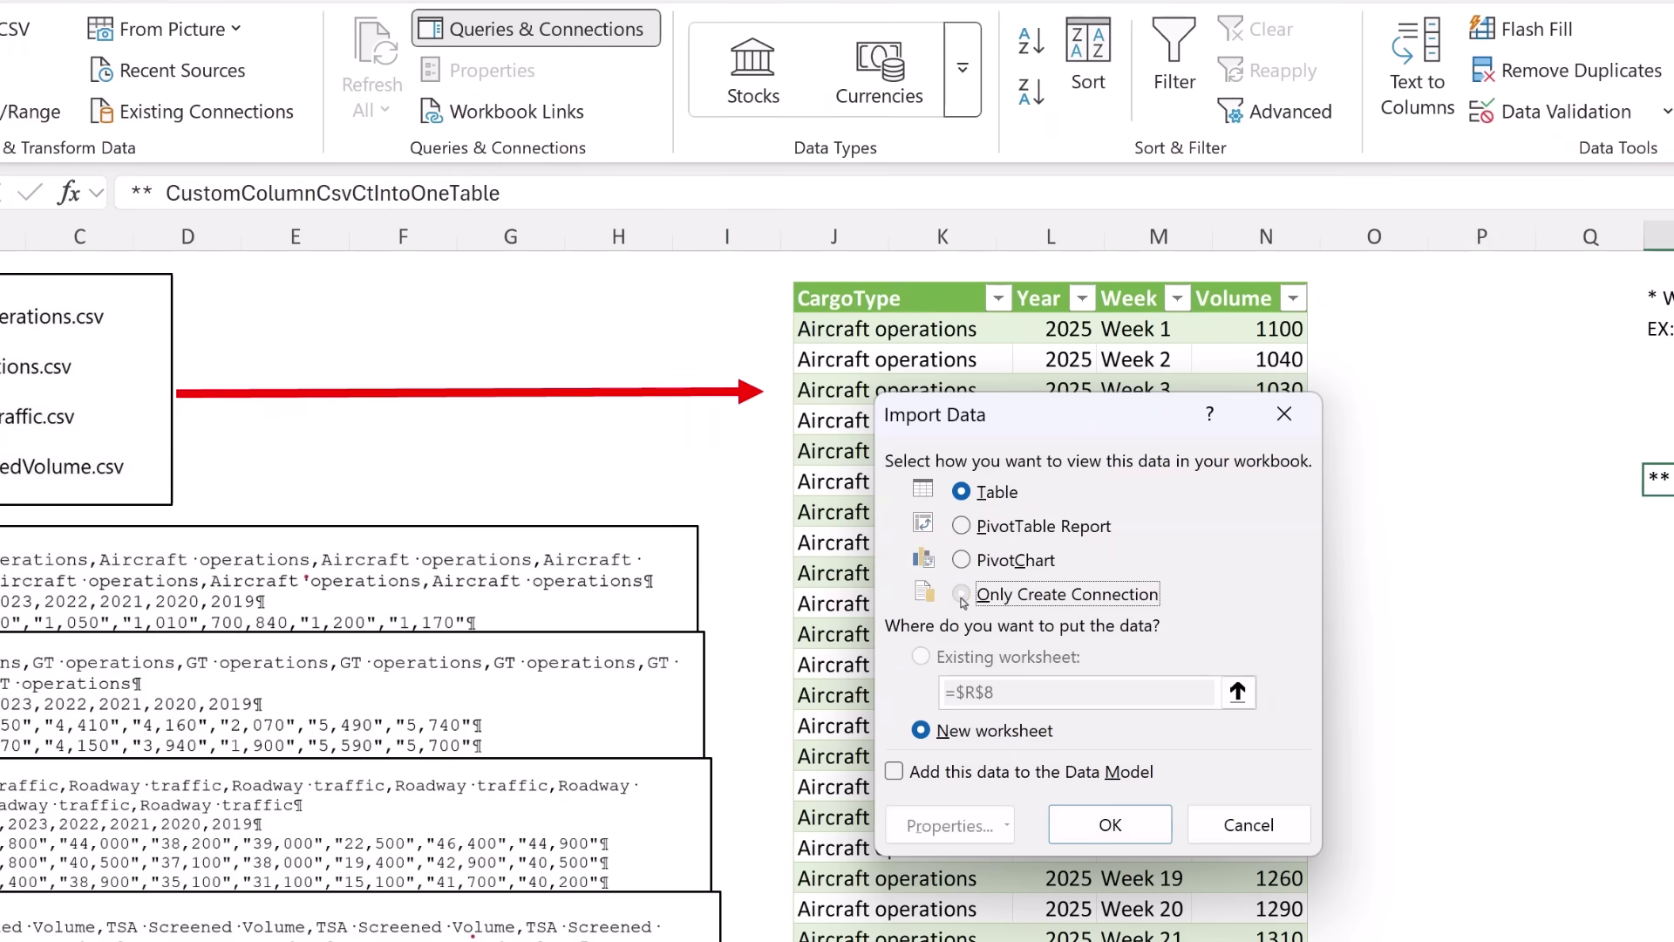
{"action": "left_click", "coordinate": [1092, 836]}
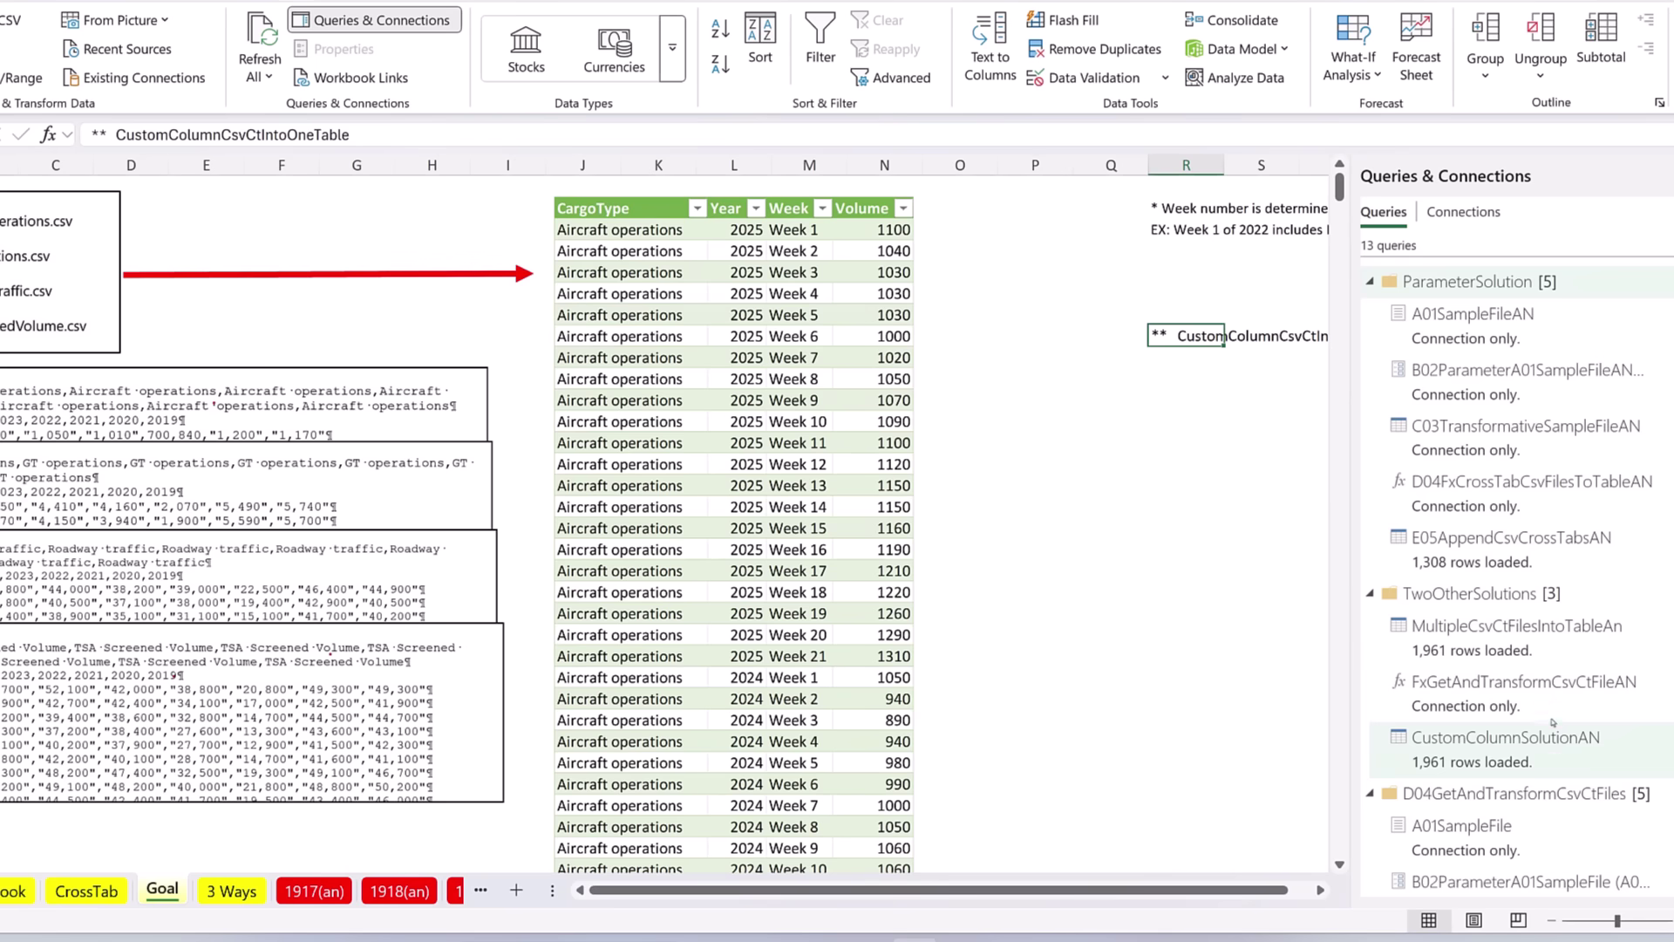
- Change the load destination of the E05OneTableWithAllCsvData query to a table on a new worksheet
{"action": "scroll", "coordinate": [1517, 785], "scroll_direction": "down", "scroll_amount": 5}
{"action": "left_click", "coordinate": [1515, 848]}
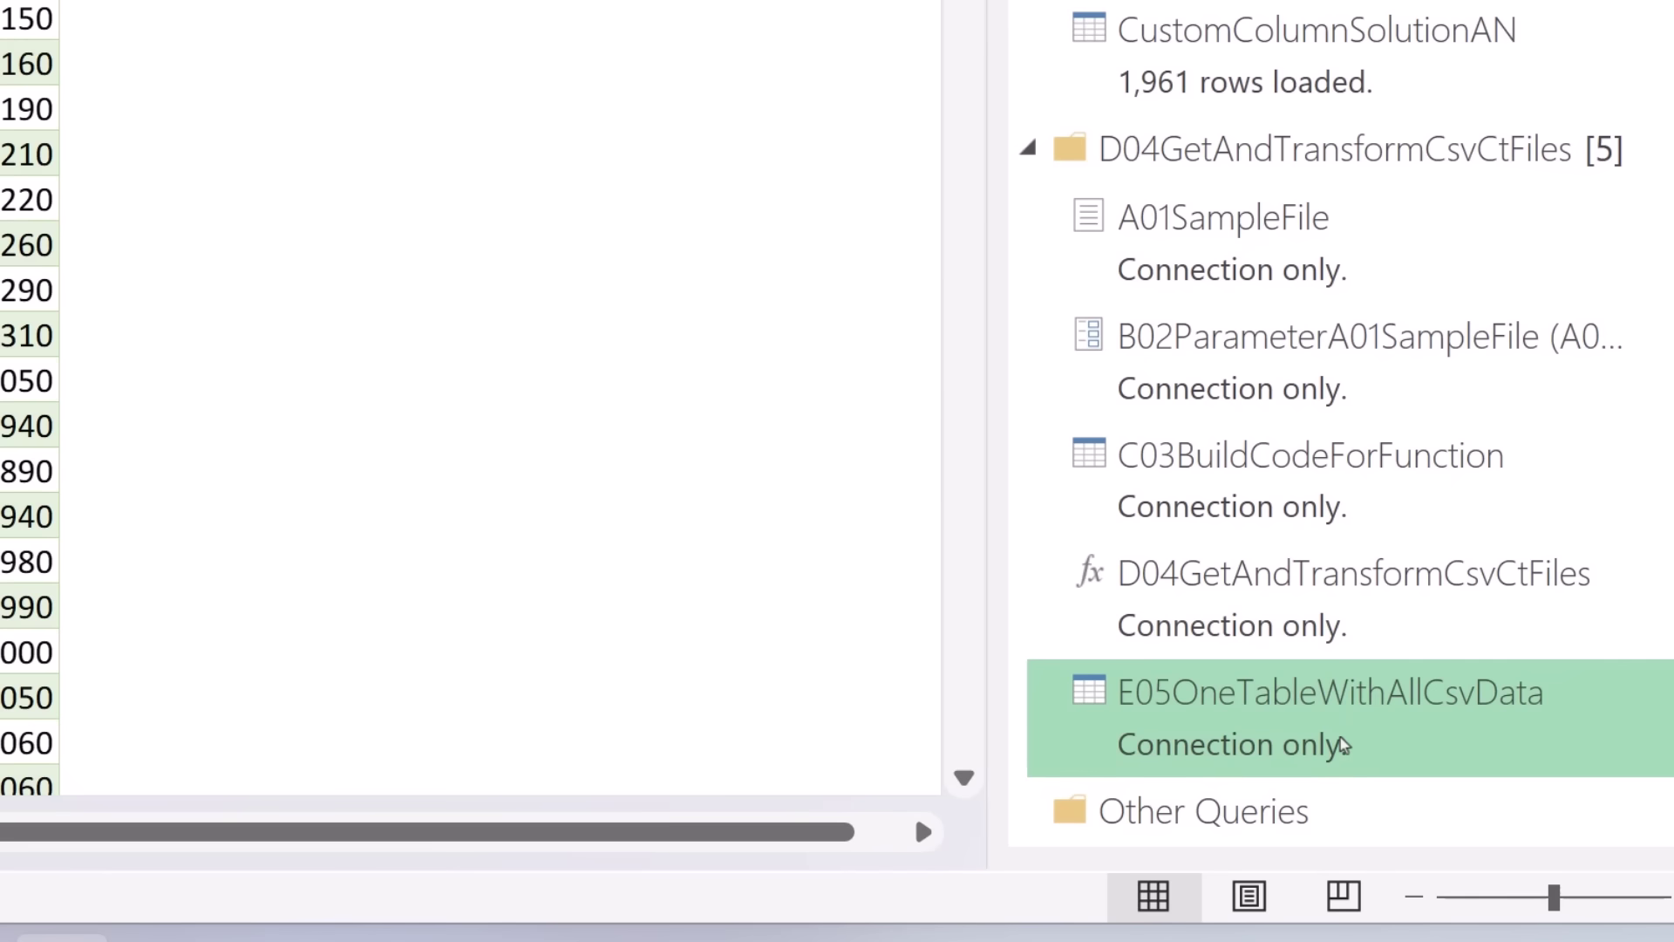
{"action": "right_click", "coordinate": [1343, 745]}
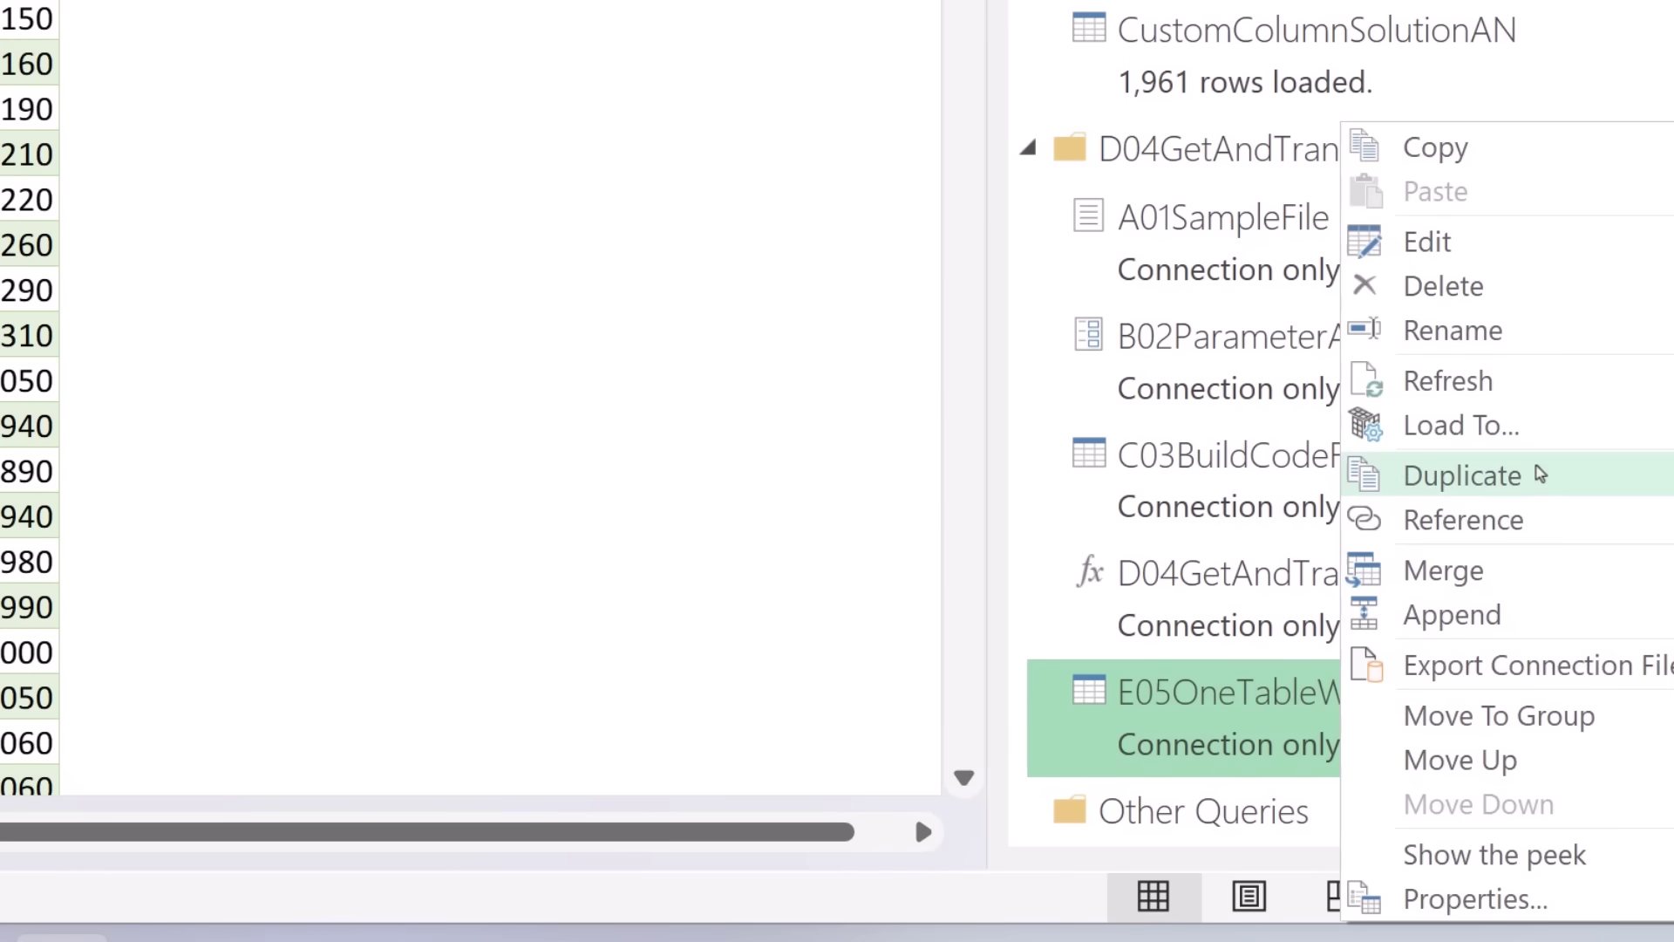
{"action": "left_click", "coordinate": [1524, 440]}
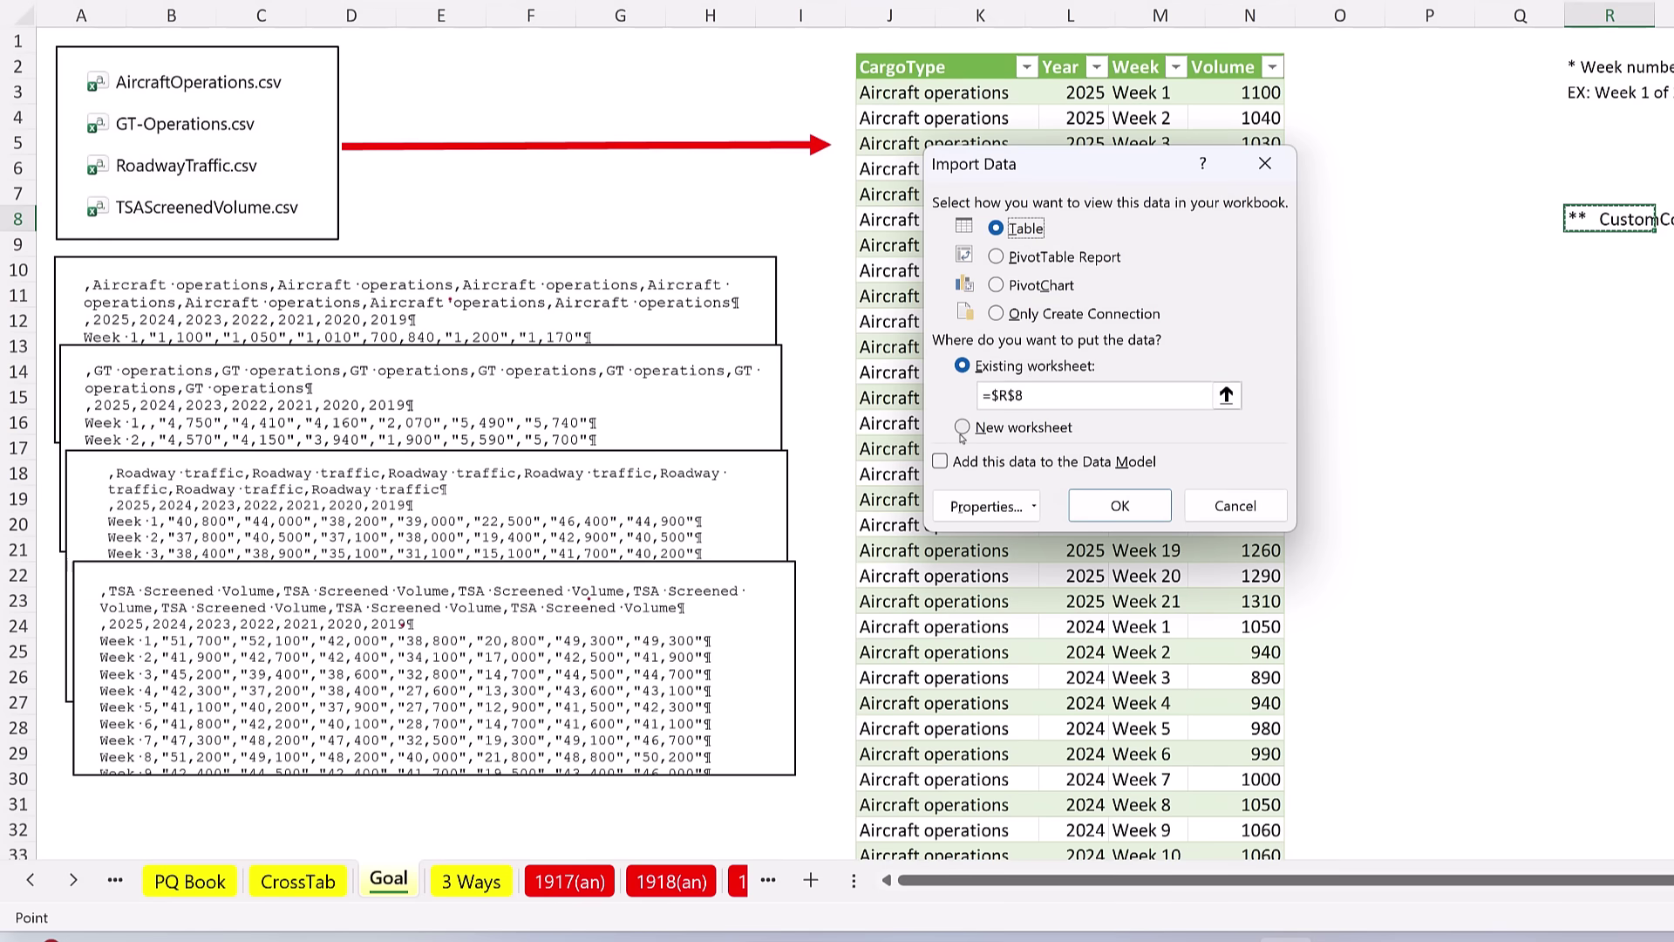
{"action": "left_click", "coordinate": [963, 427]}
{"action": "left_click", "coordinate": [1141, 514]}
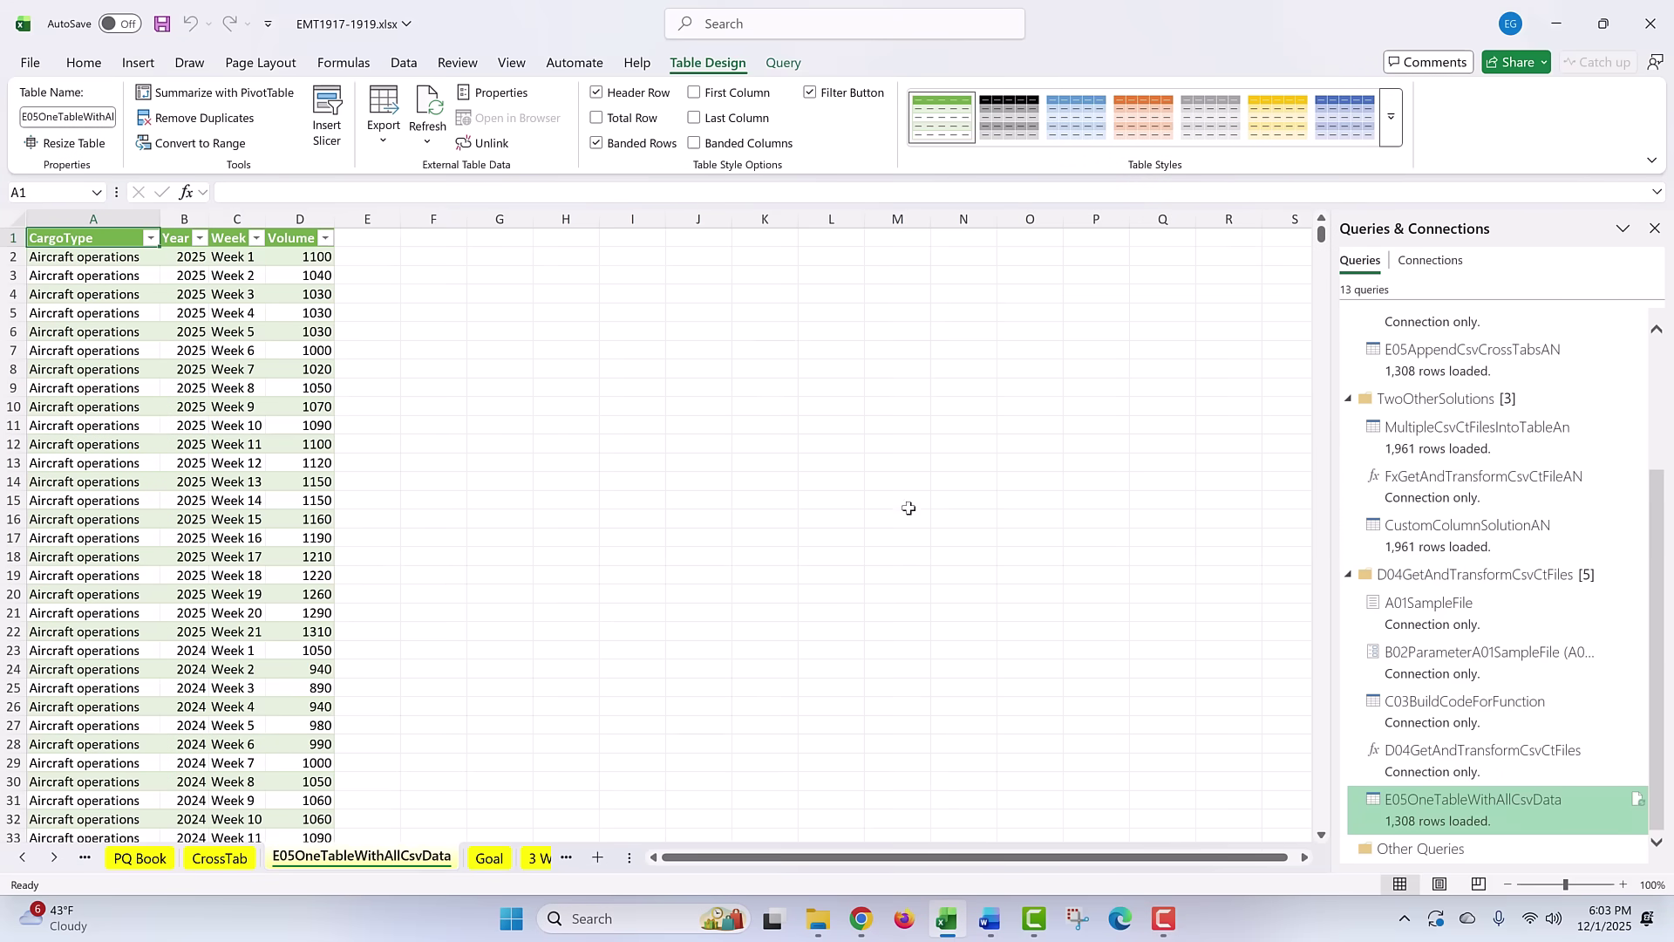
- Open the C03BuildCodeForFunction query for editing and exclude the year 2019 from the Year column at the FilterOutBlanks step
{"action": "mouse_move", "coordinate": [1533, 674]}
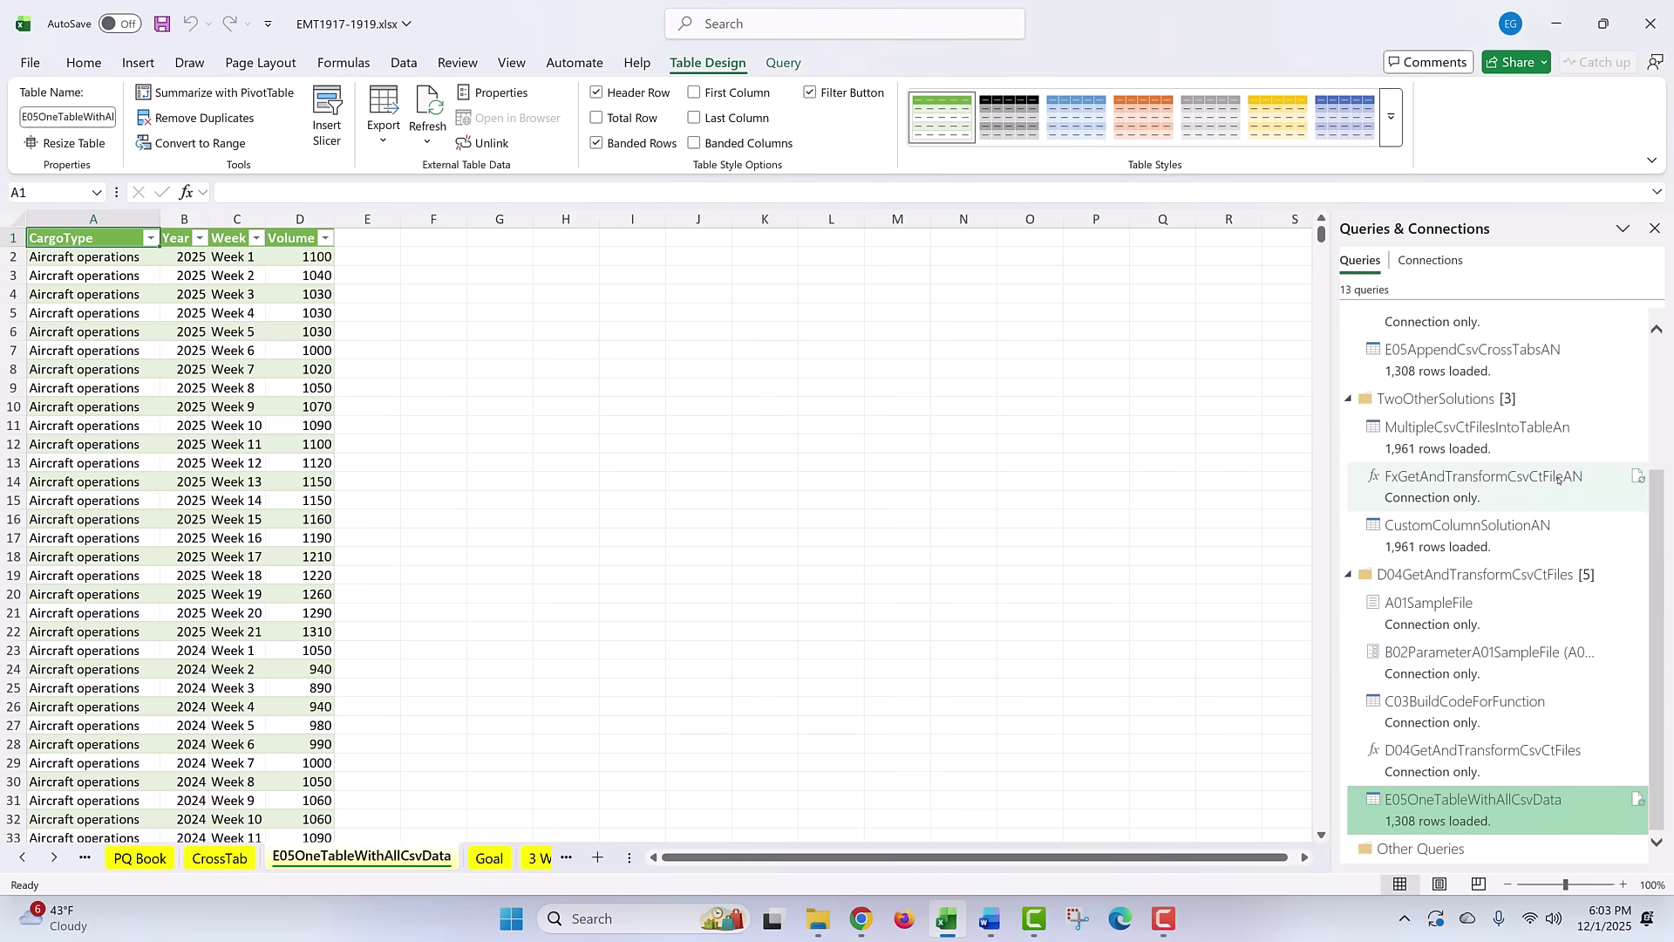
{"action": "mouse_move", "coordinate": [1538, 773]}
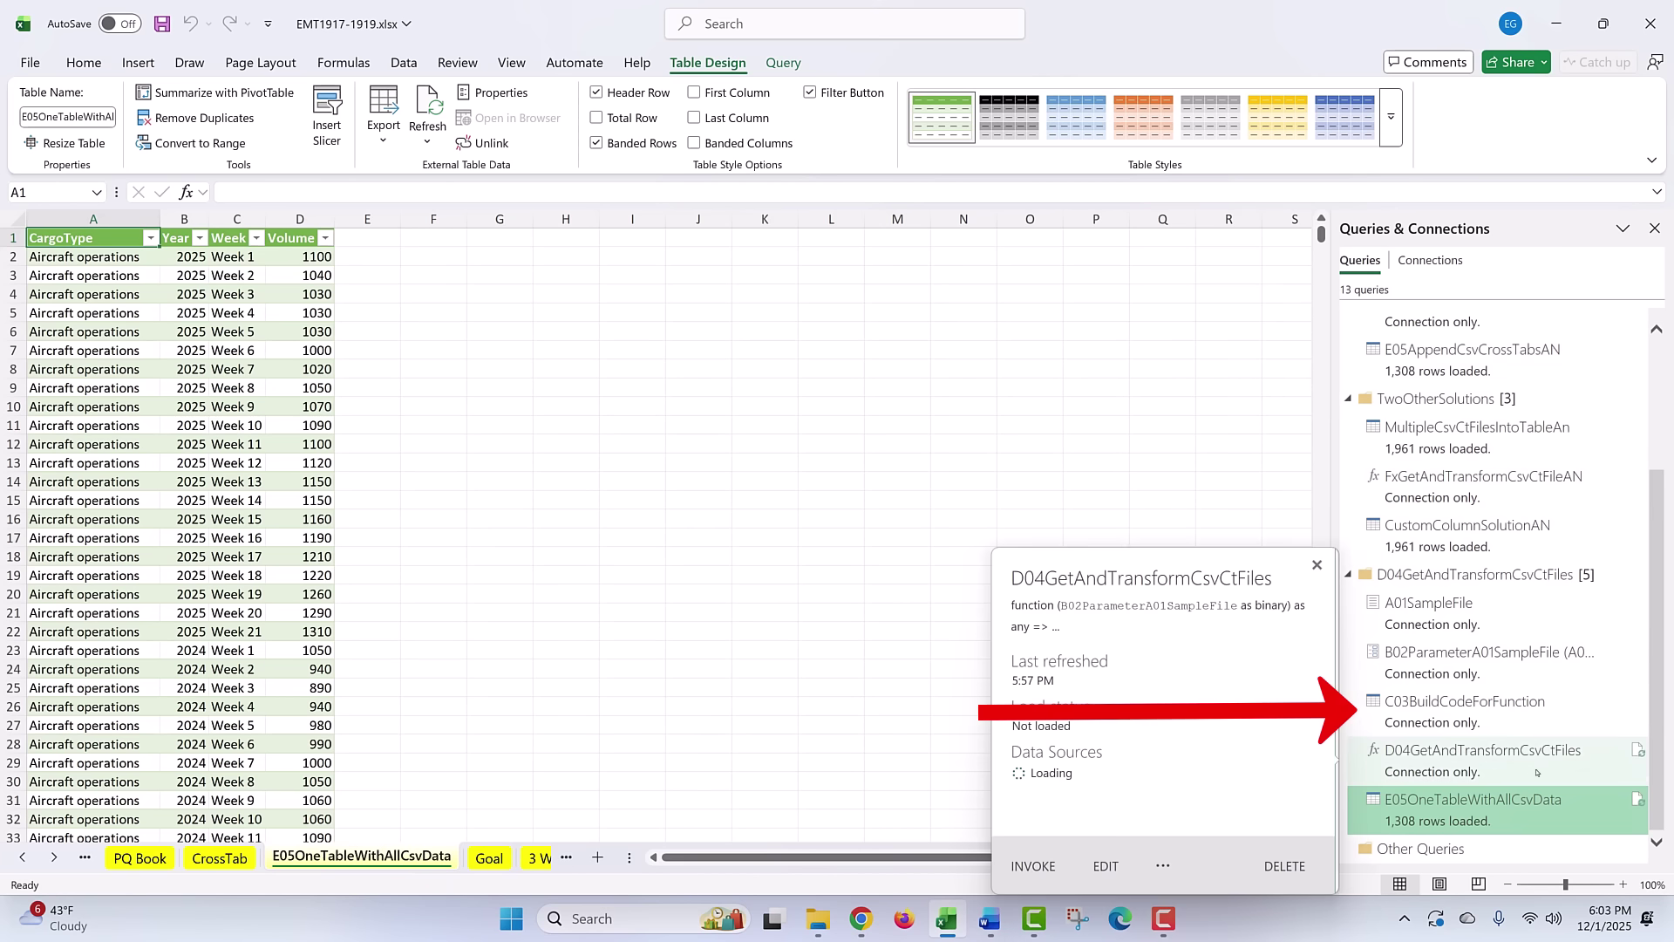
{"action": "mouse_move", "coordinate": [1401, 717]}
{"action": "double_click", "coordinate": [1465, 712]}
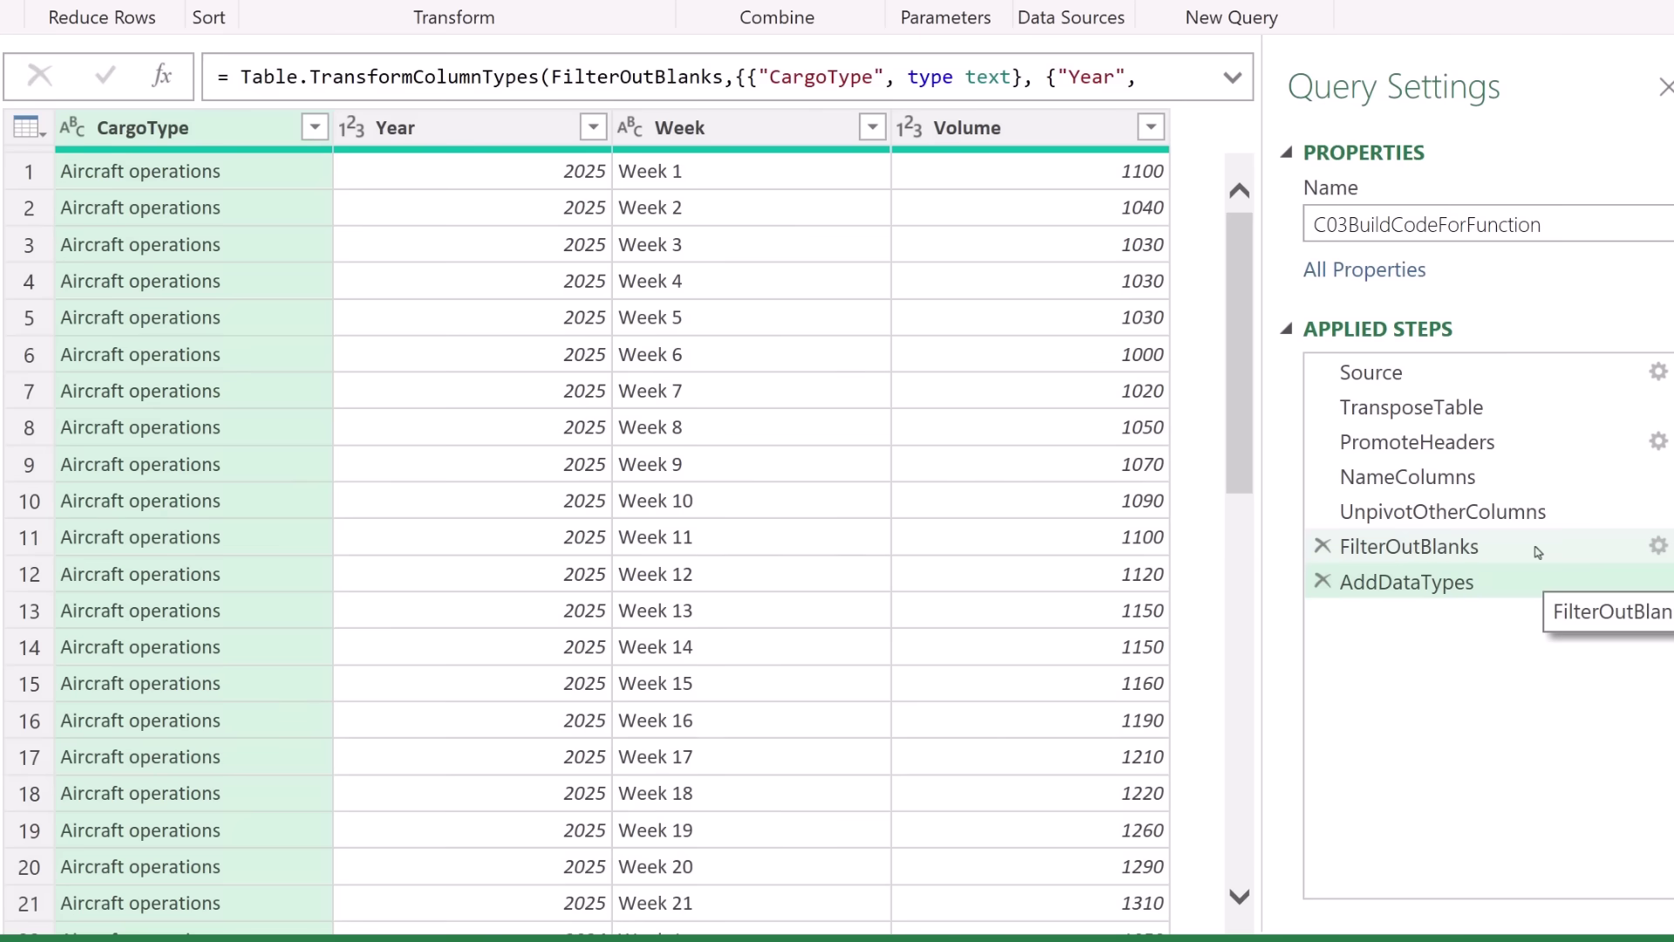
{"action": "left_click", "coordinate": [1499, 552]}
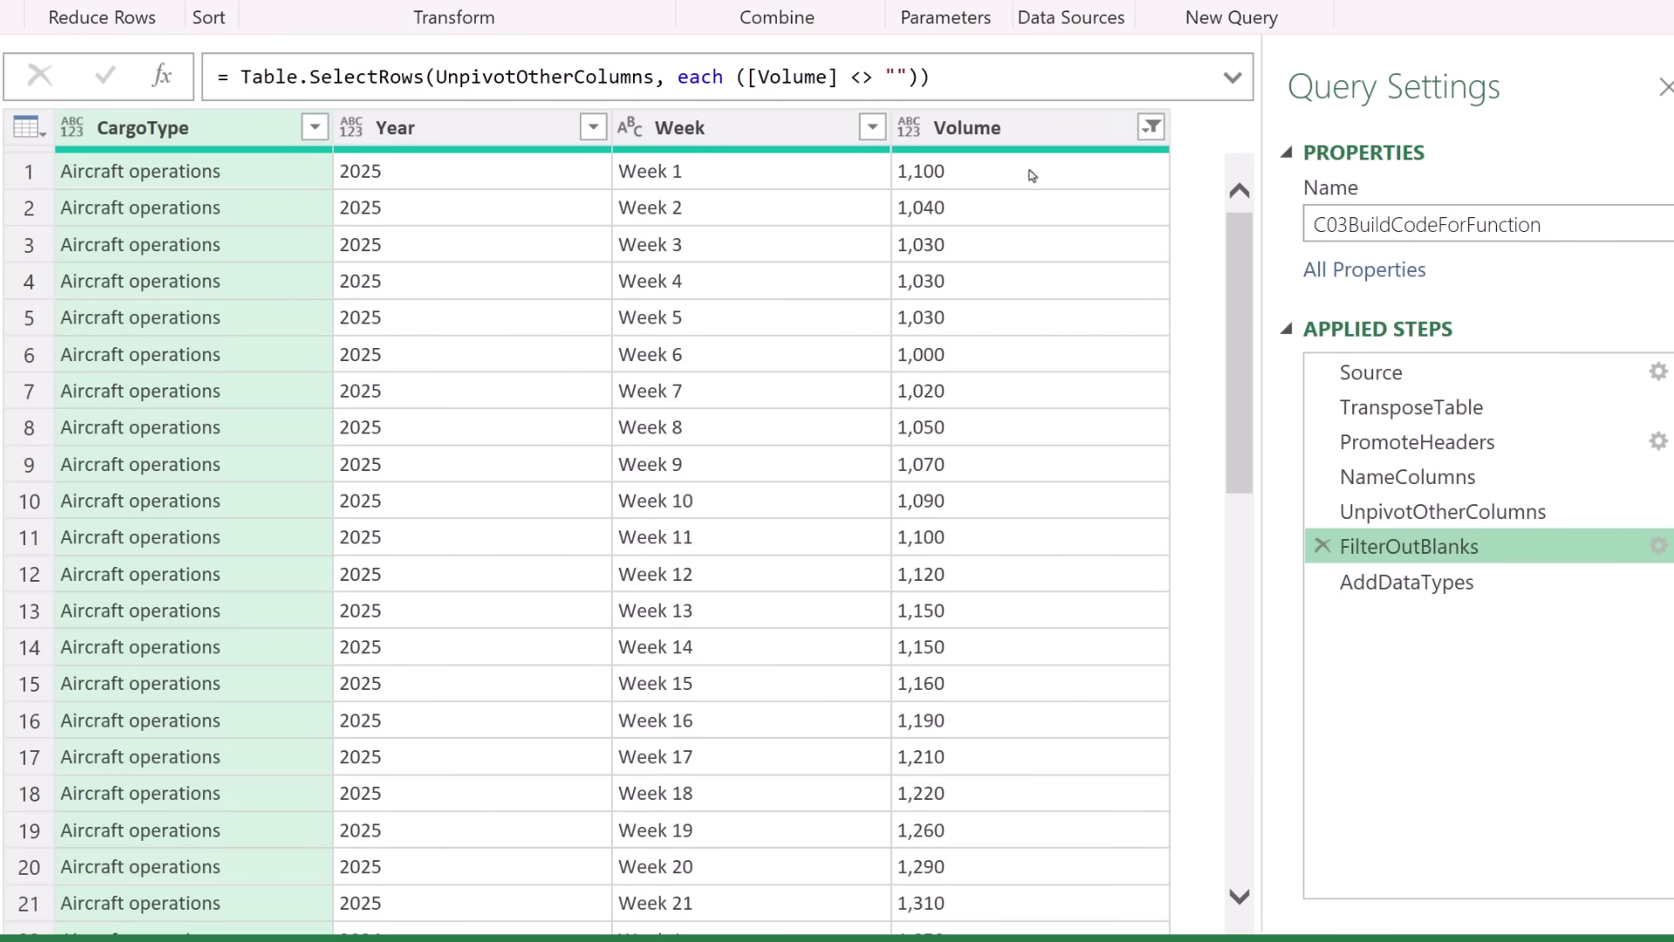
{"action": "left_click", "coordinate": [593, 128]}
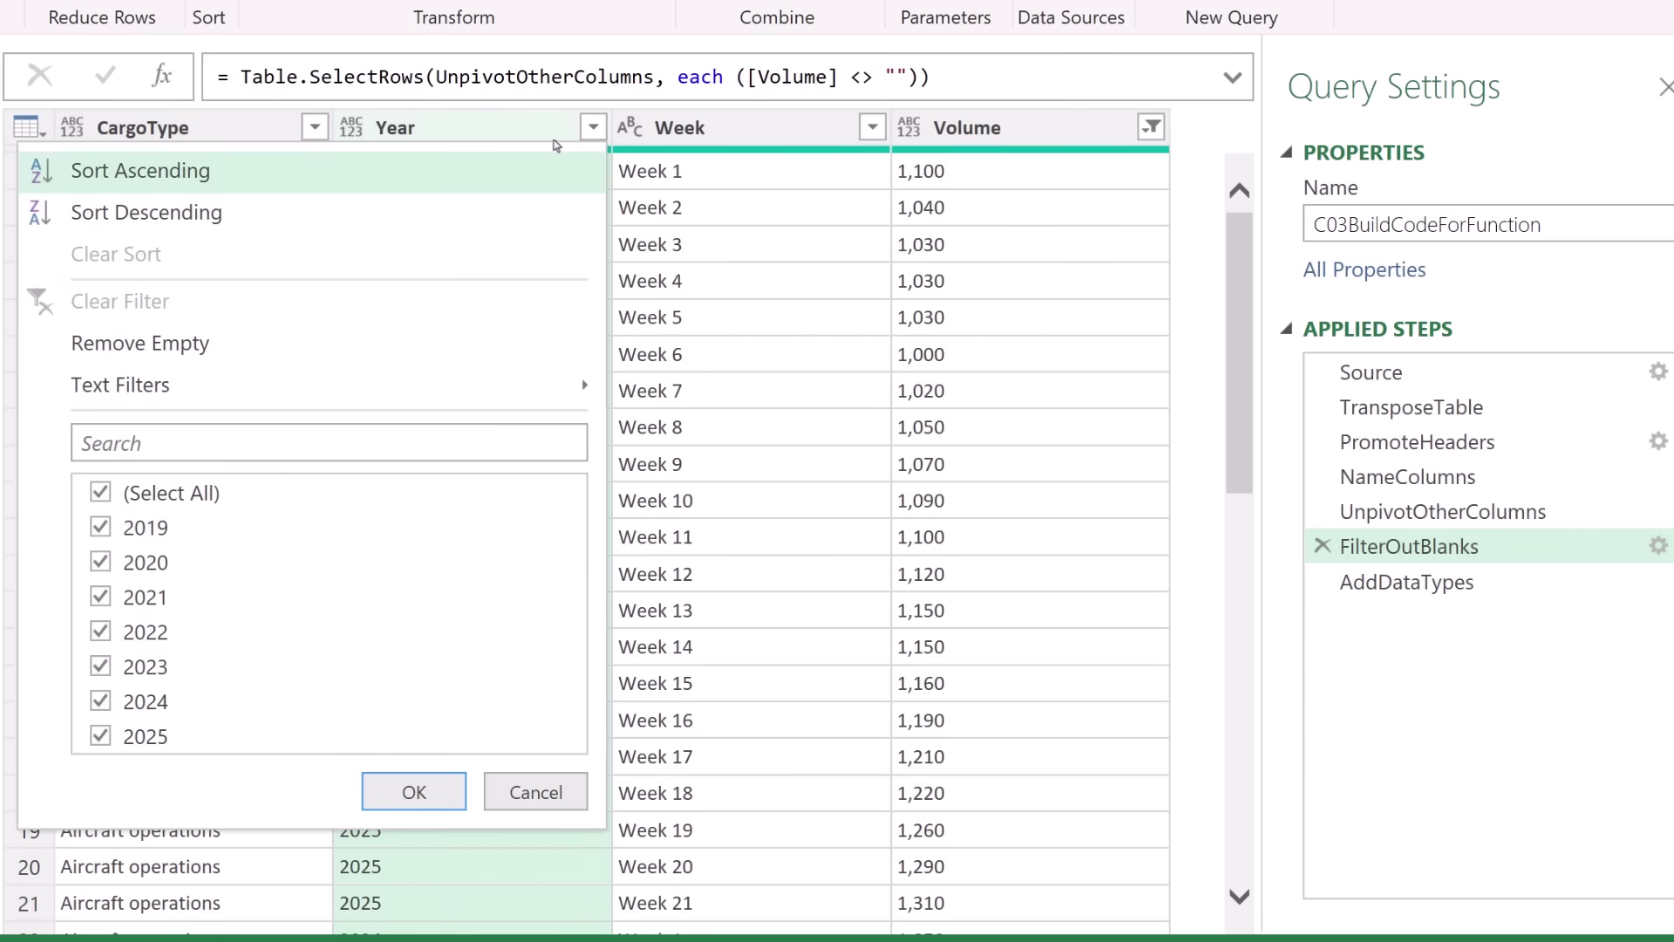
{"action": "left_click", "coordinate": [100, 527]}
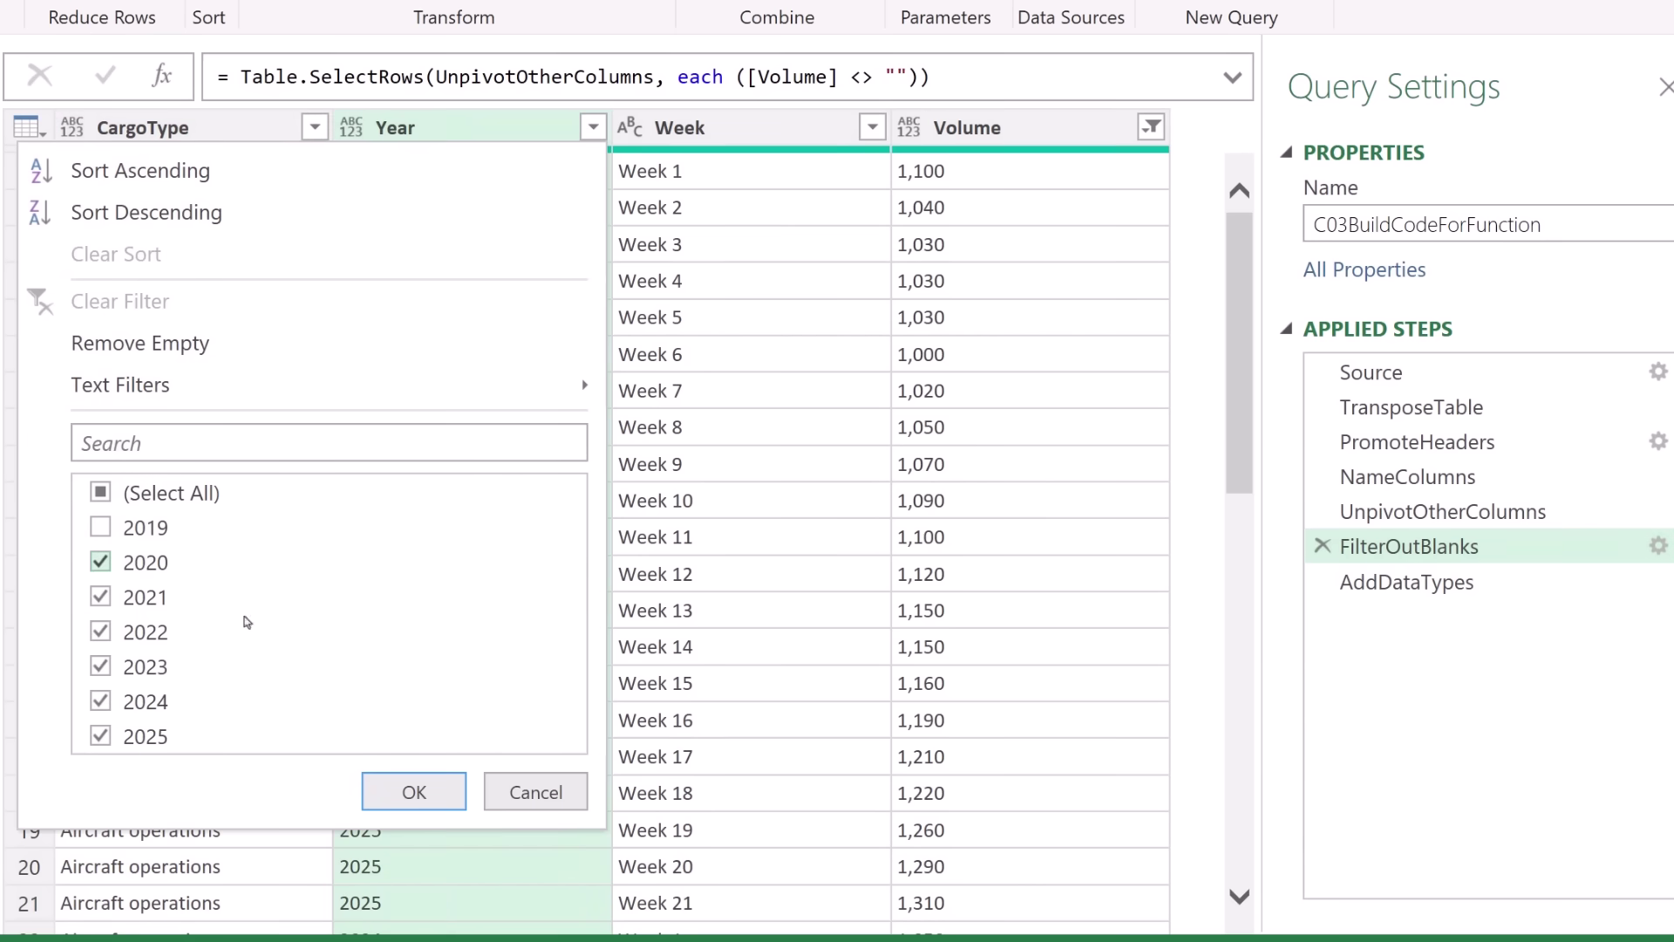
{"action": "left_click", "coordinate": [415, 790]}
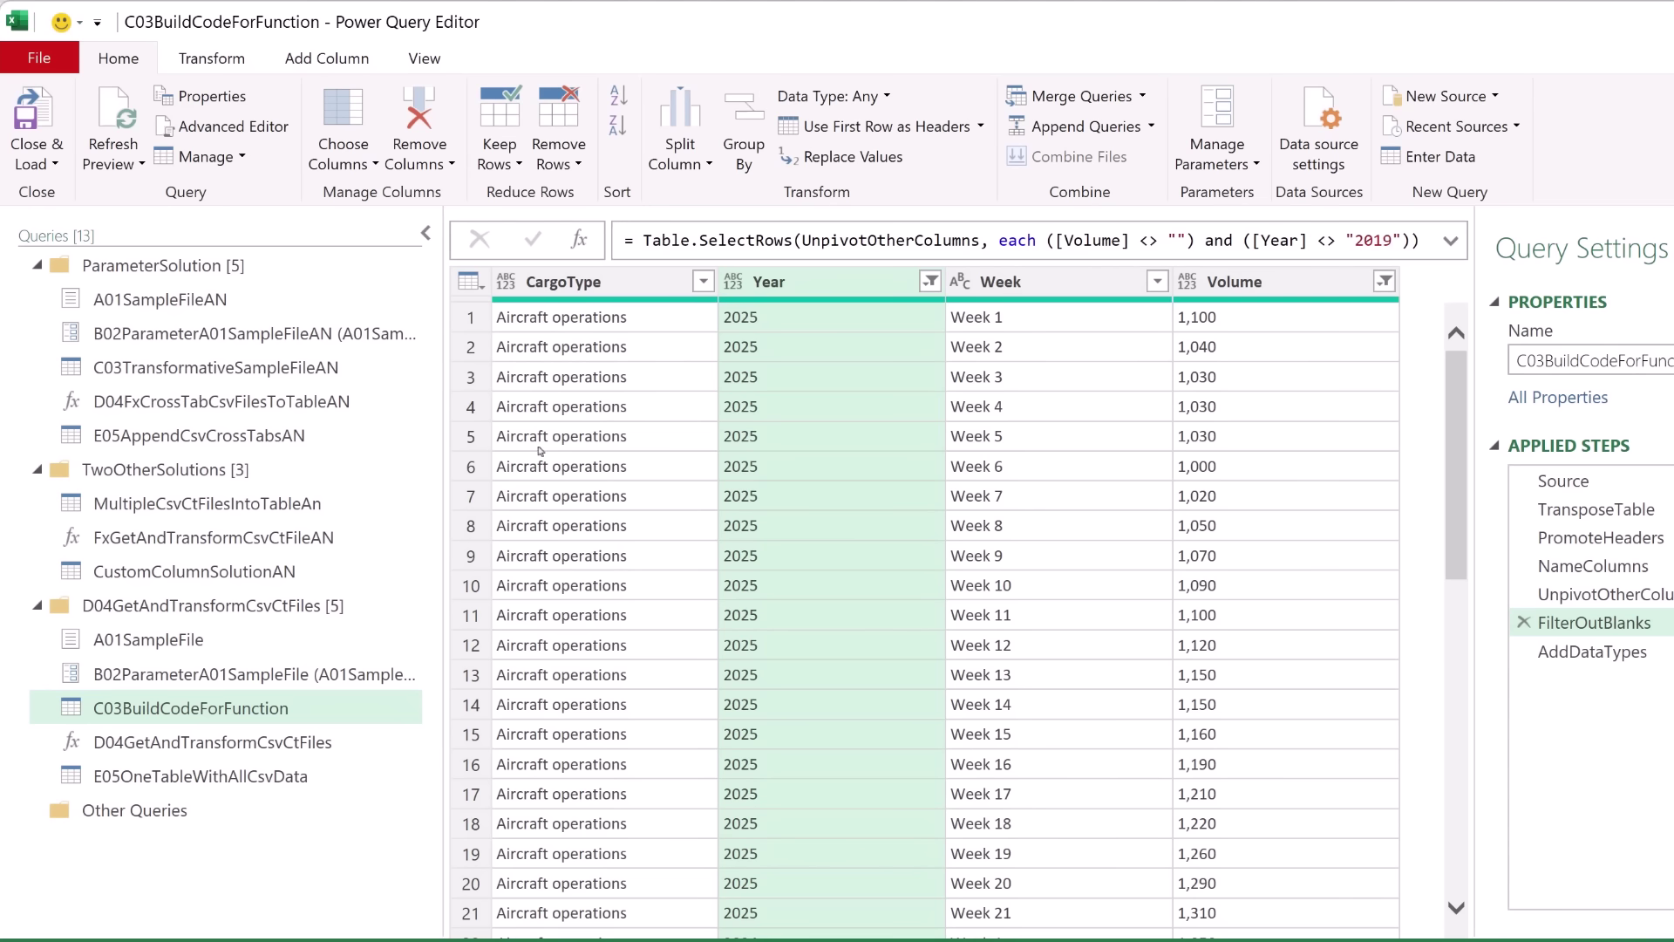
- Examine the full M code of the D04GetAndTransformCsvCtFiles function for the updated FilterOutBlanks condition
{"action": "left_click", "coordinate": [202, 747]}
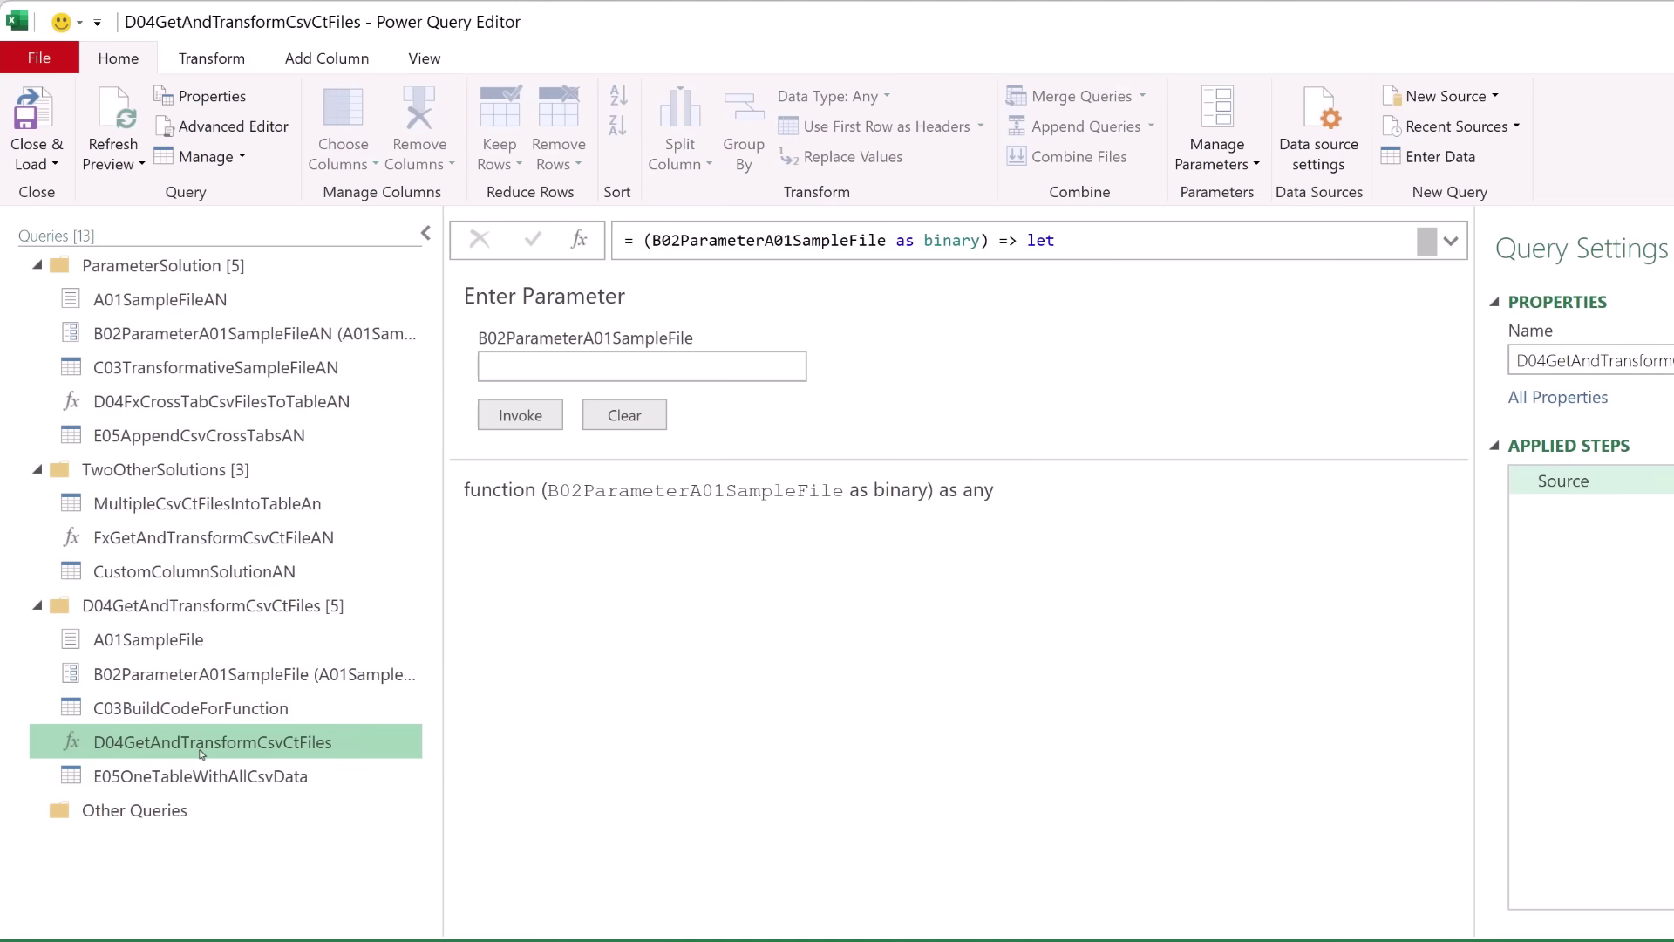
{"action": "left_click", "coordinate": [279, 135]}
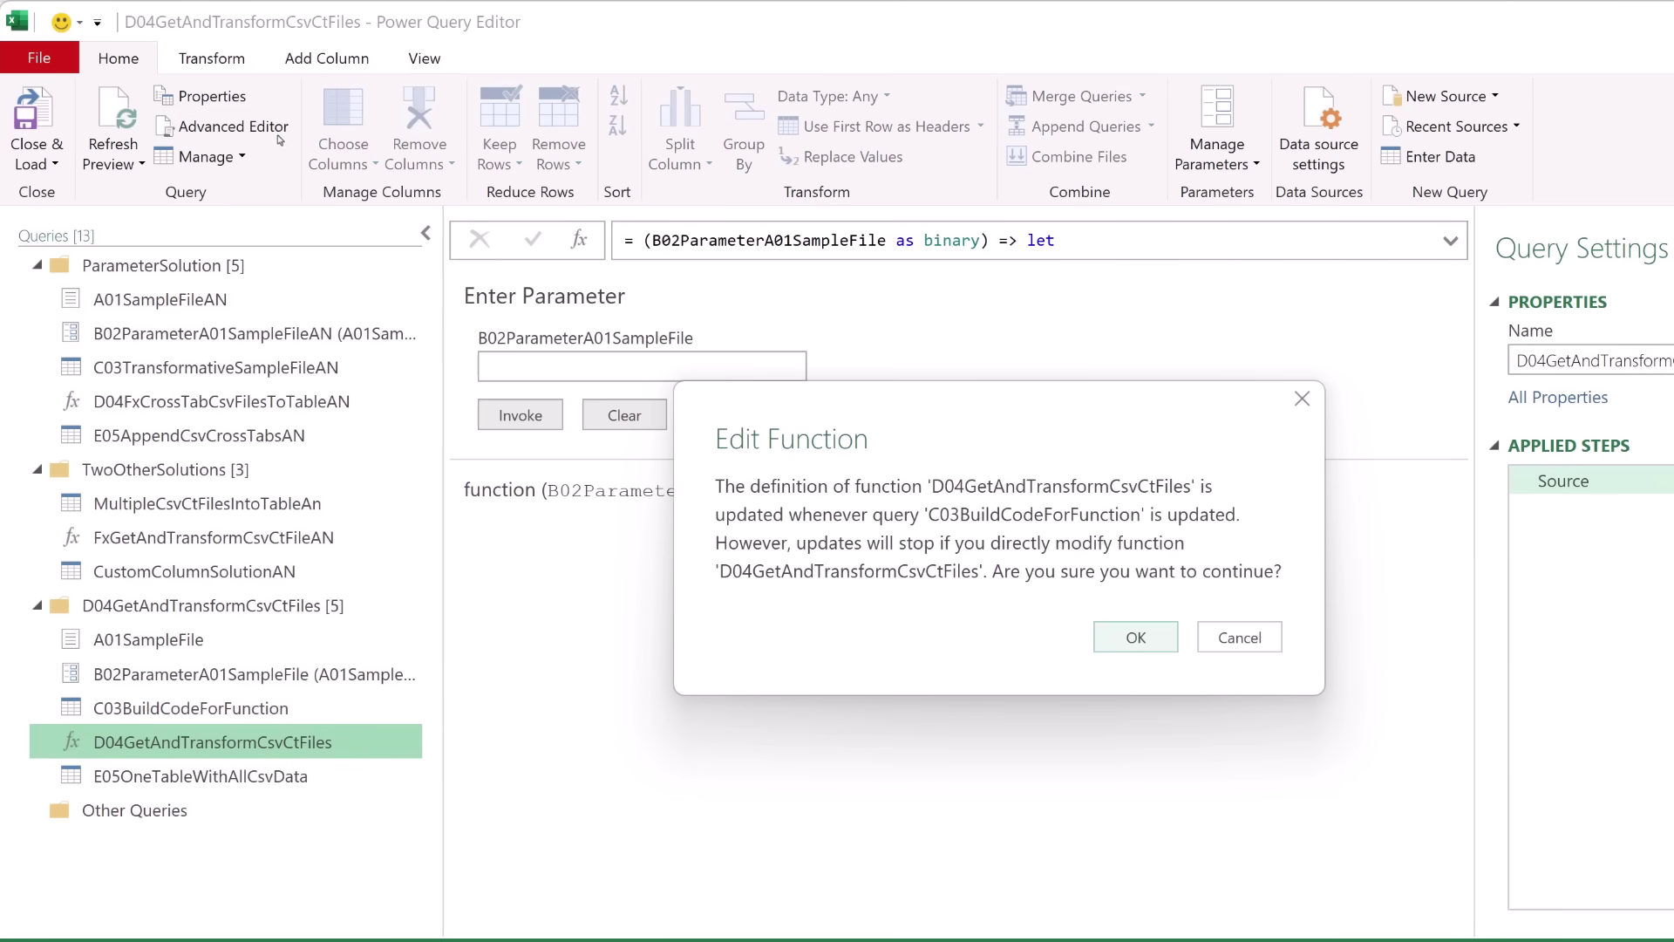
{"action": "left_click", "coordinate": [1135, 637]}
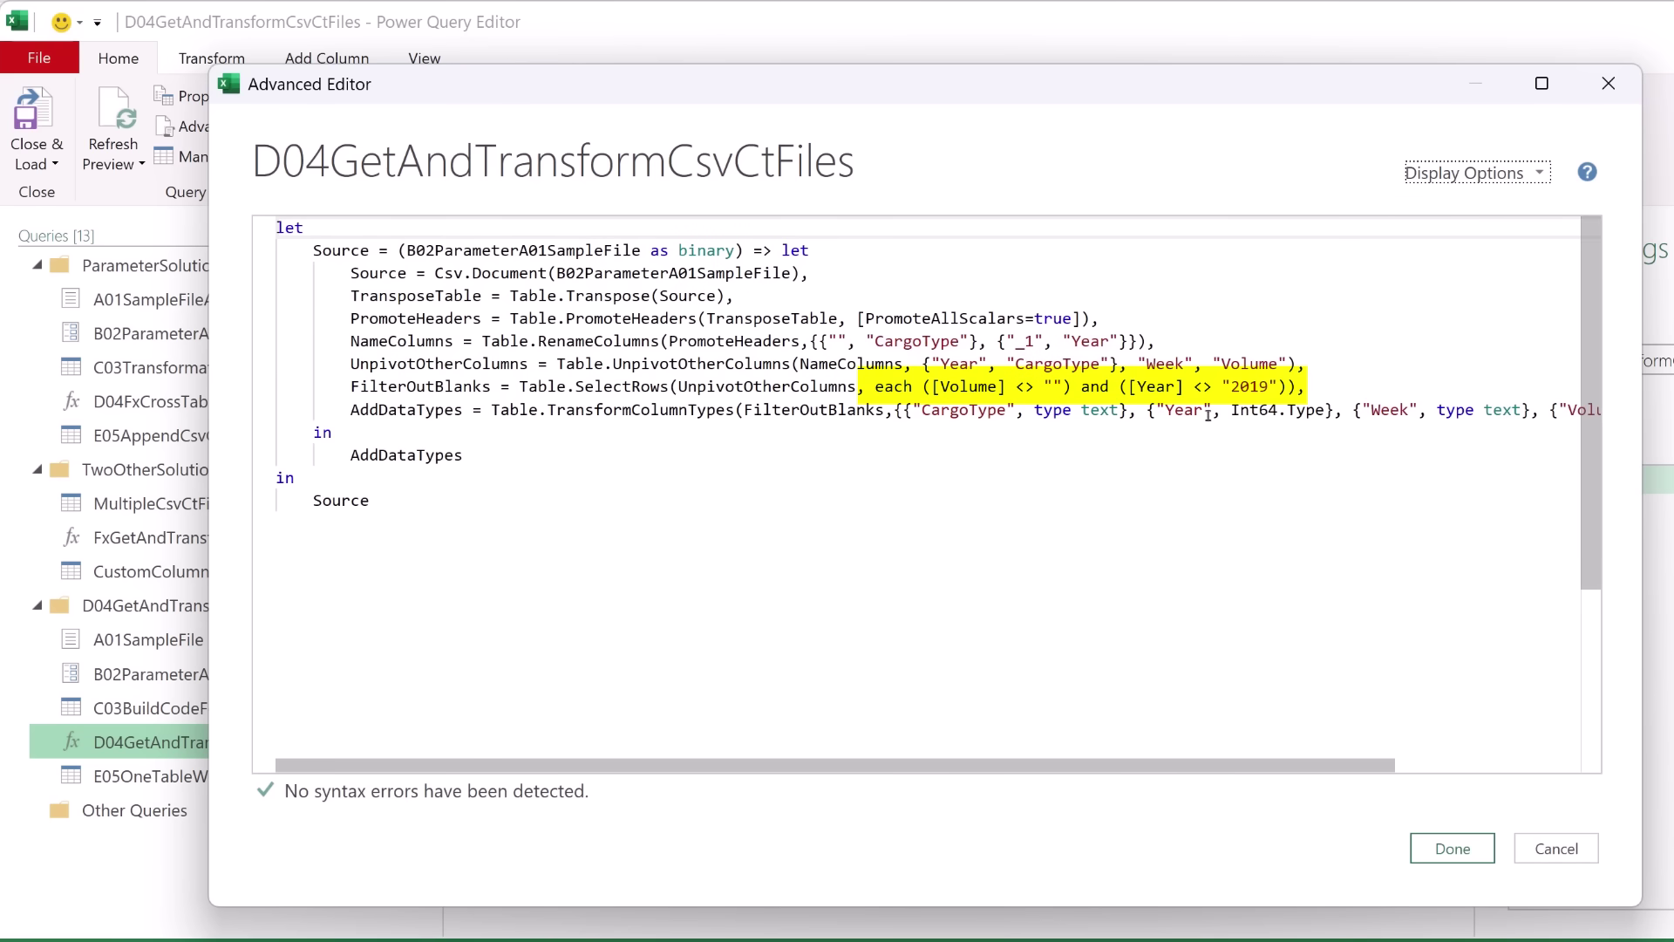
{"action": "left_click", "coordinate": [1451, 849]}
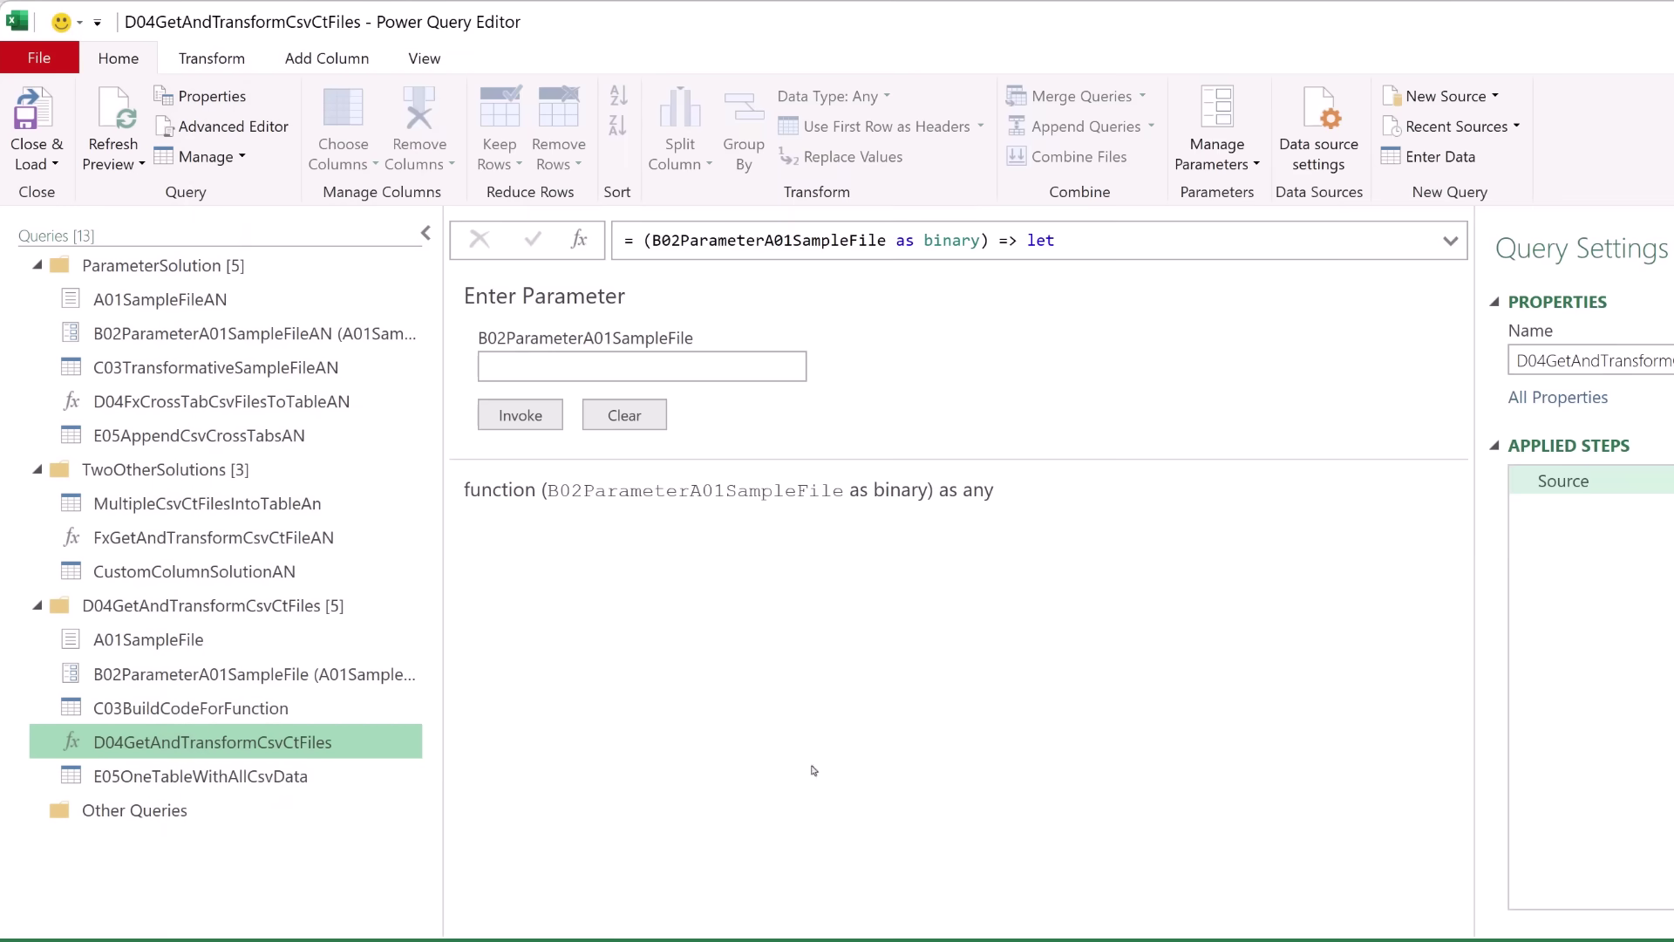
- Check the years in the Year column filter of E05OneTableWithAllCsvData and apply the filter with all values selected
{"action": "left_click", "coordinate": [204, 777]}
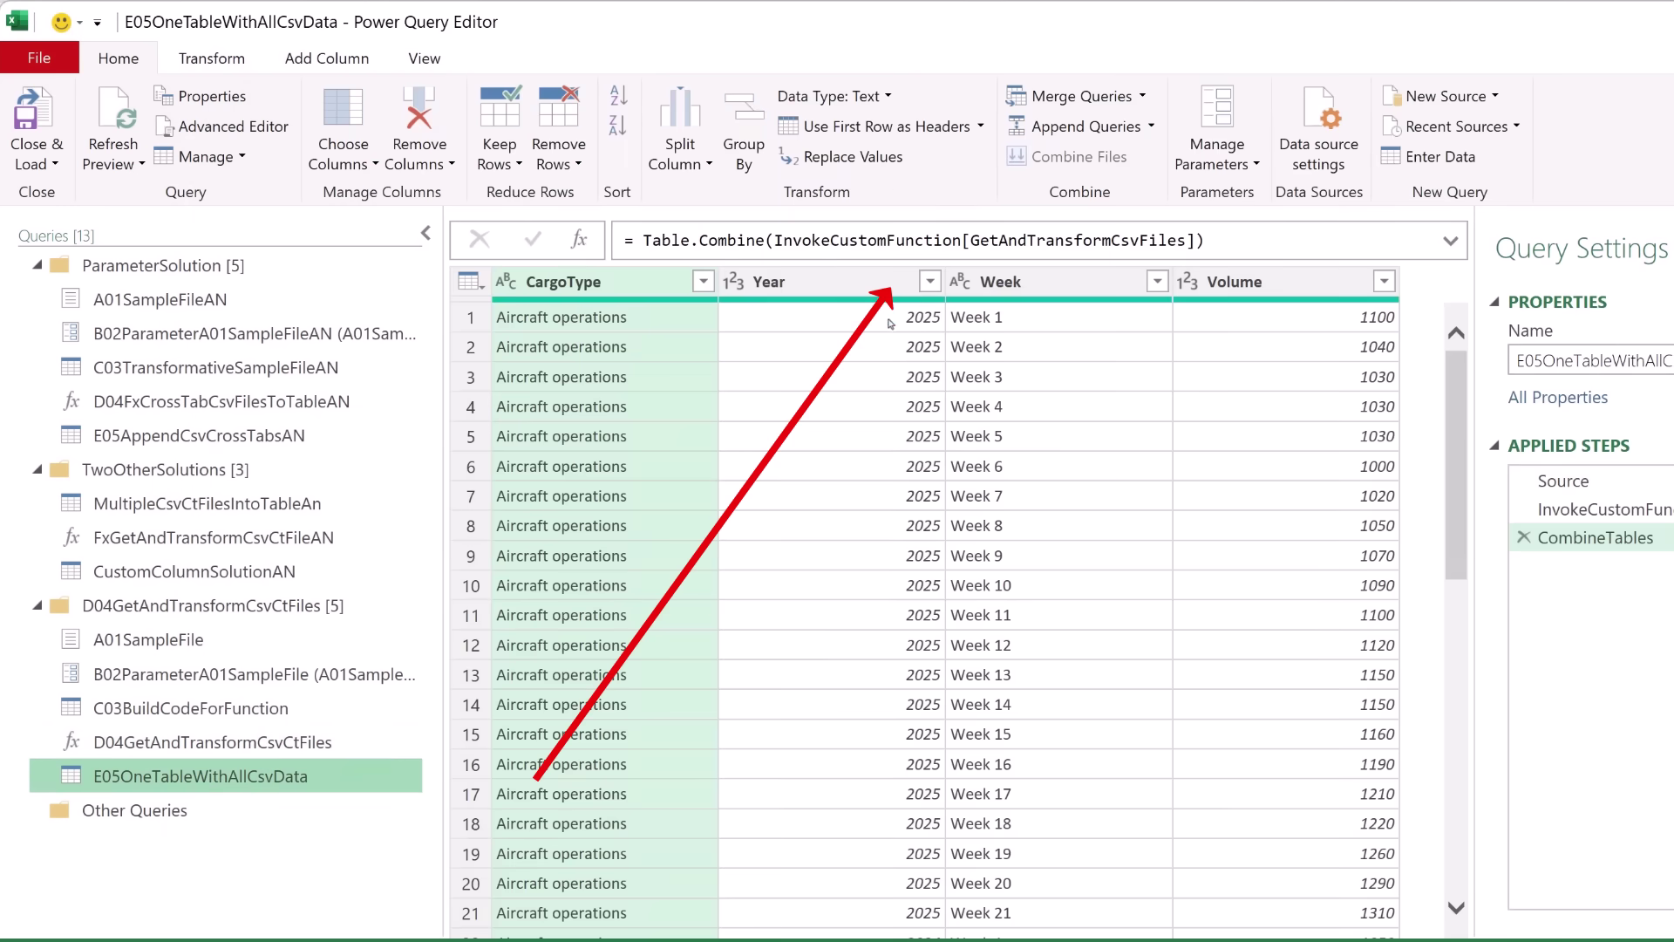
{"action": "left_click", "coordinate": [930, 281]}
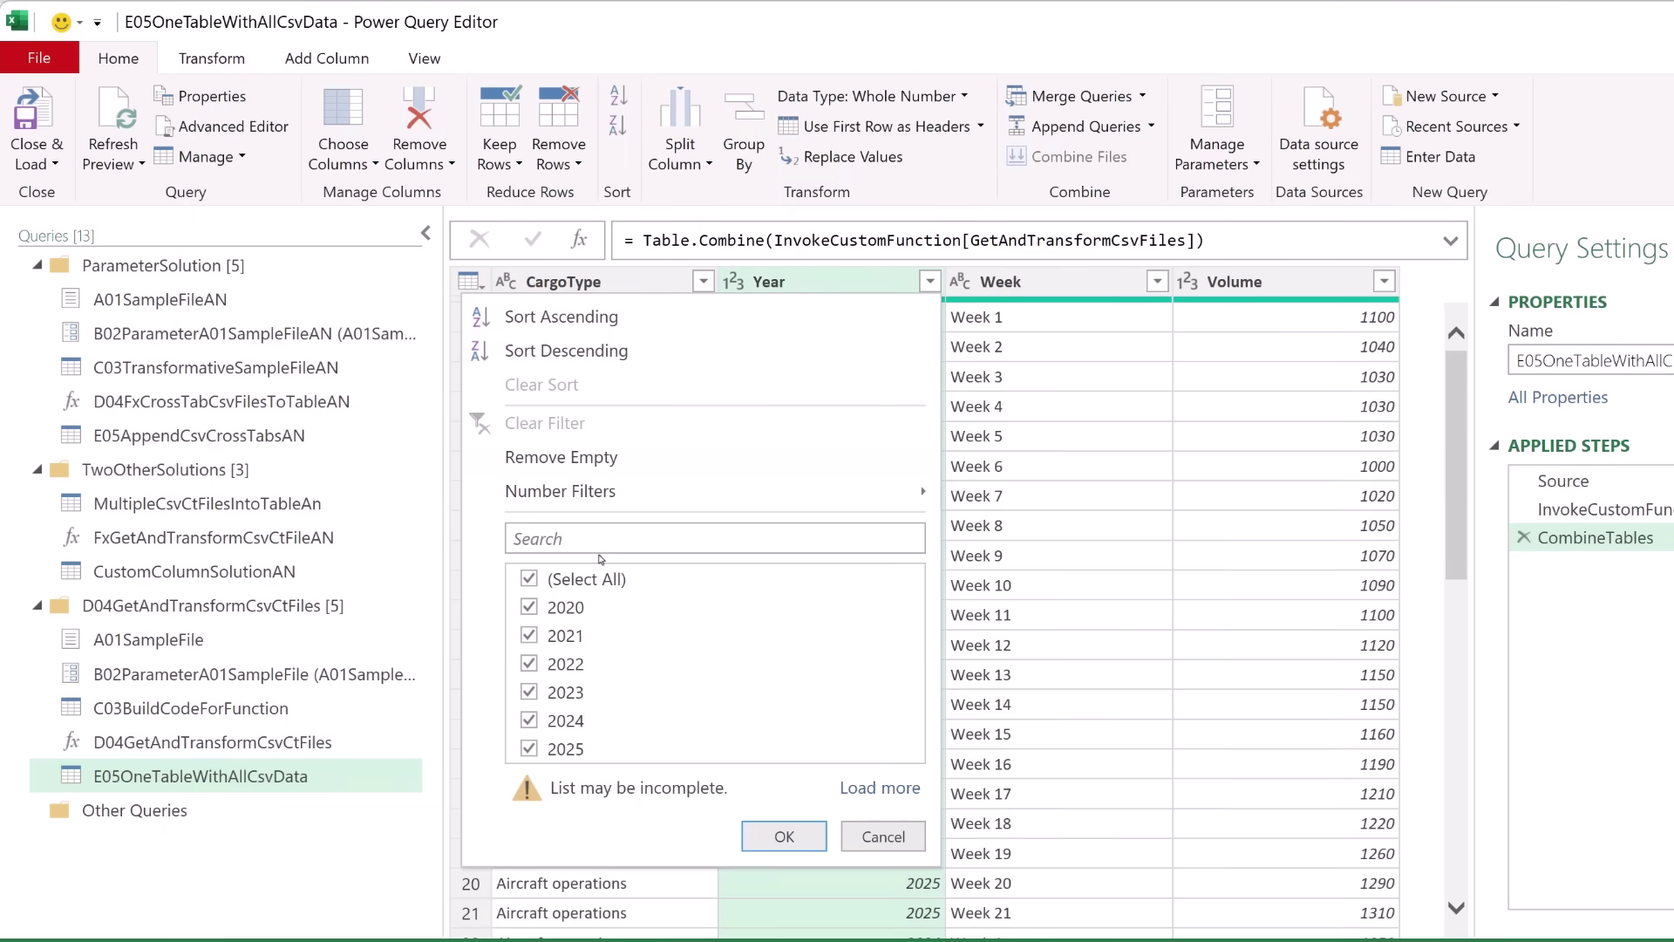
{"action": "left_click", "coordinate": [813, 848]}
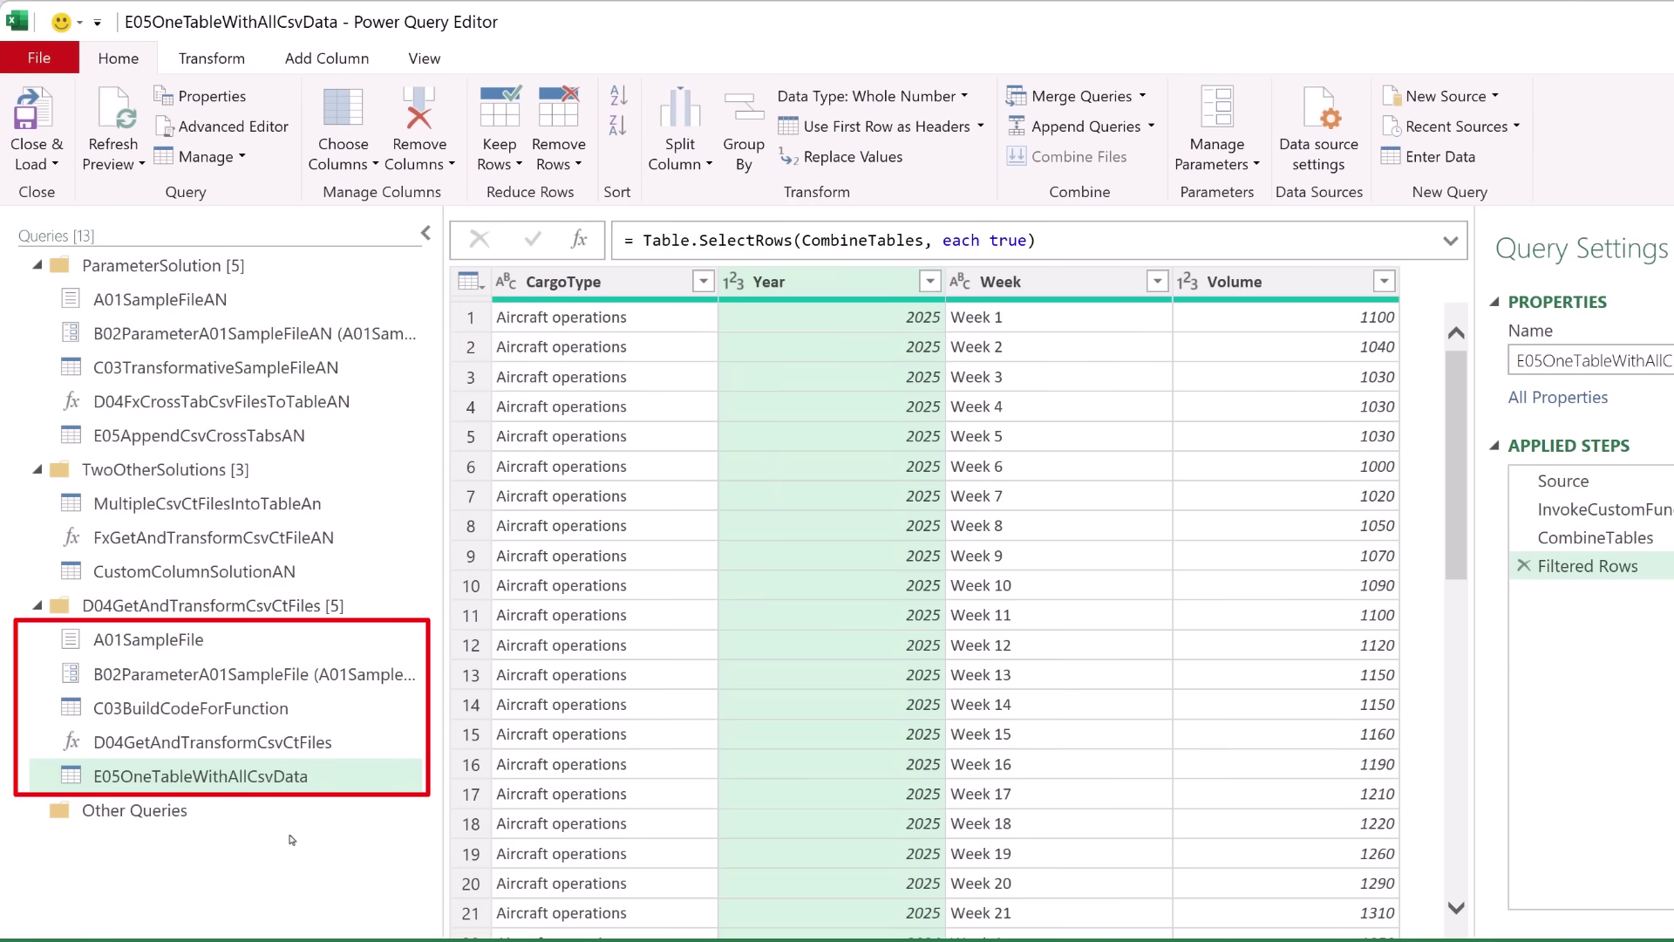
- Compare C03BuildCodeForFunction with the queries in TwoOtherSolutions, examining the expanded GetAndTransformCsvFiles formula in CustomColumnSolutionAN and the FxGetAndTransformCsvCtFileAN function
{"action": "left_click", "coordinate": [251, 720]}
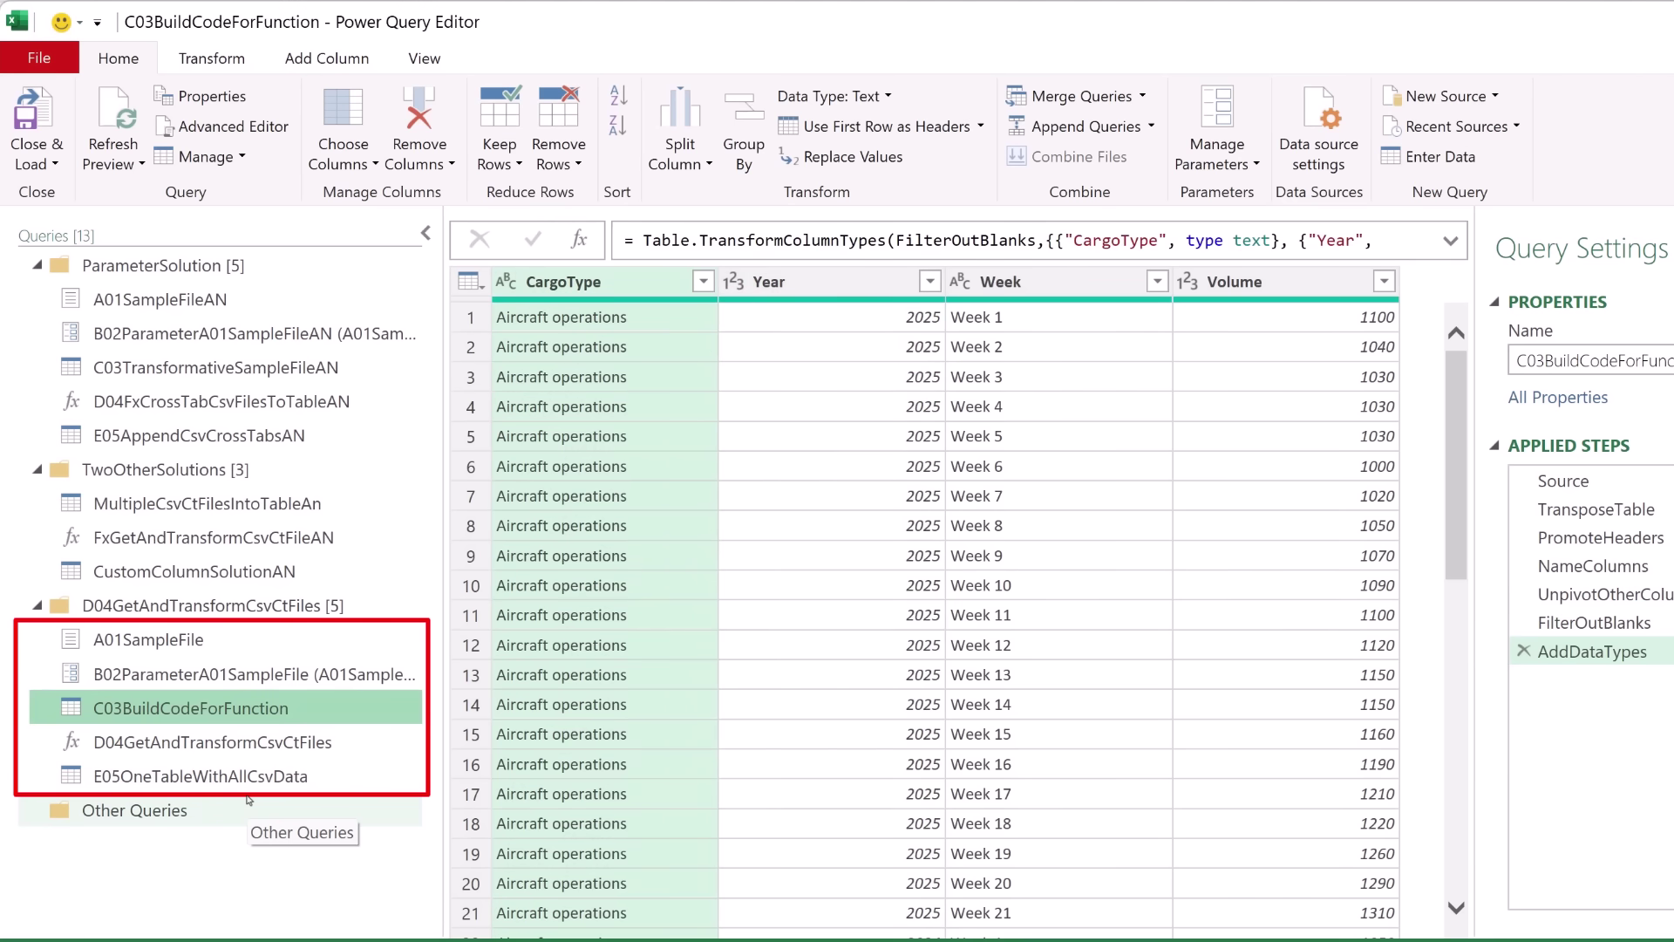
{"action": "left_click", "coordinate": [260, 575]}
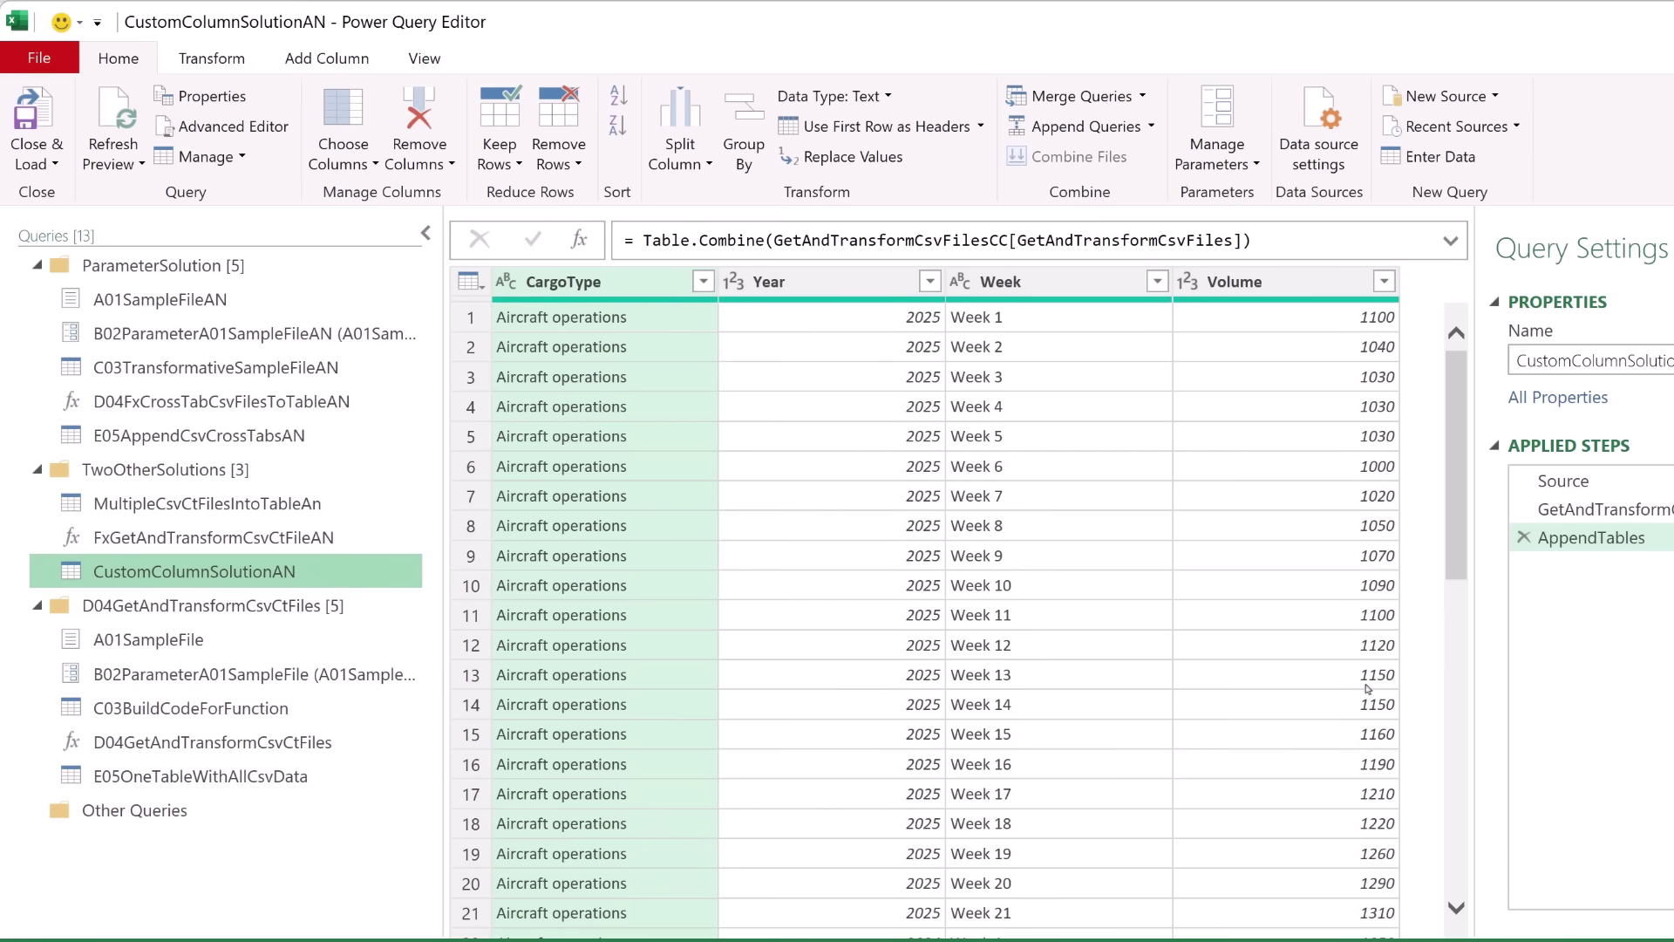
{"action": "left_click", "coordinate": [1578, 511]}
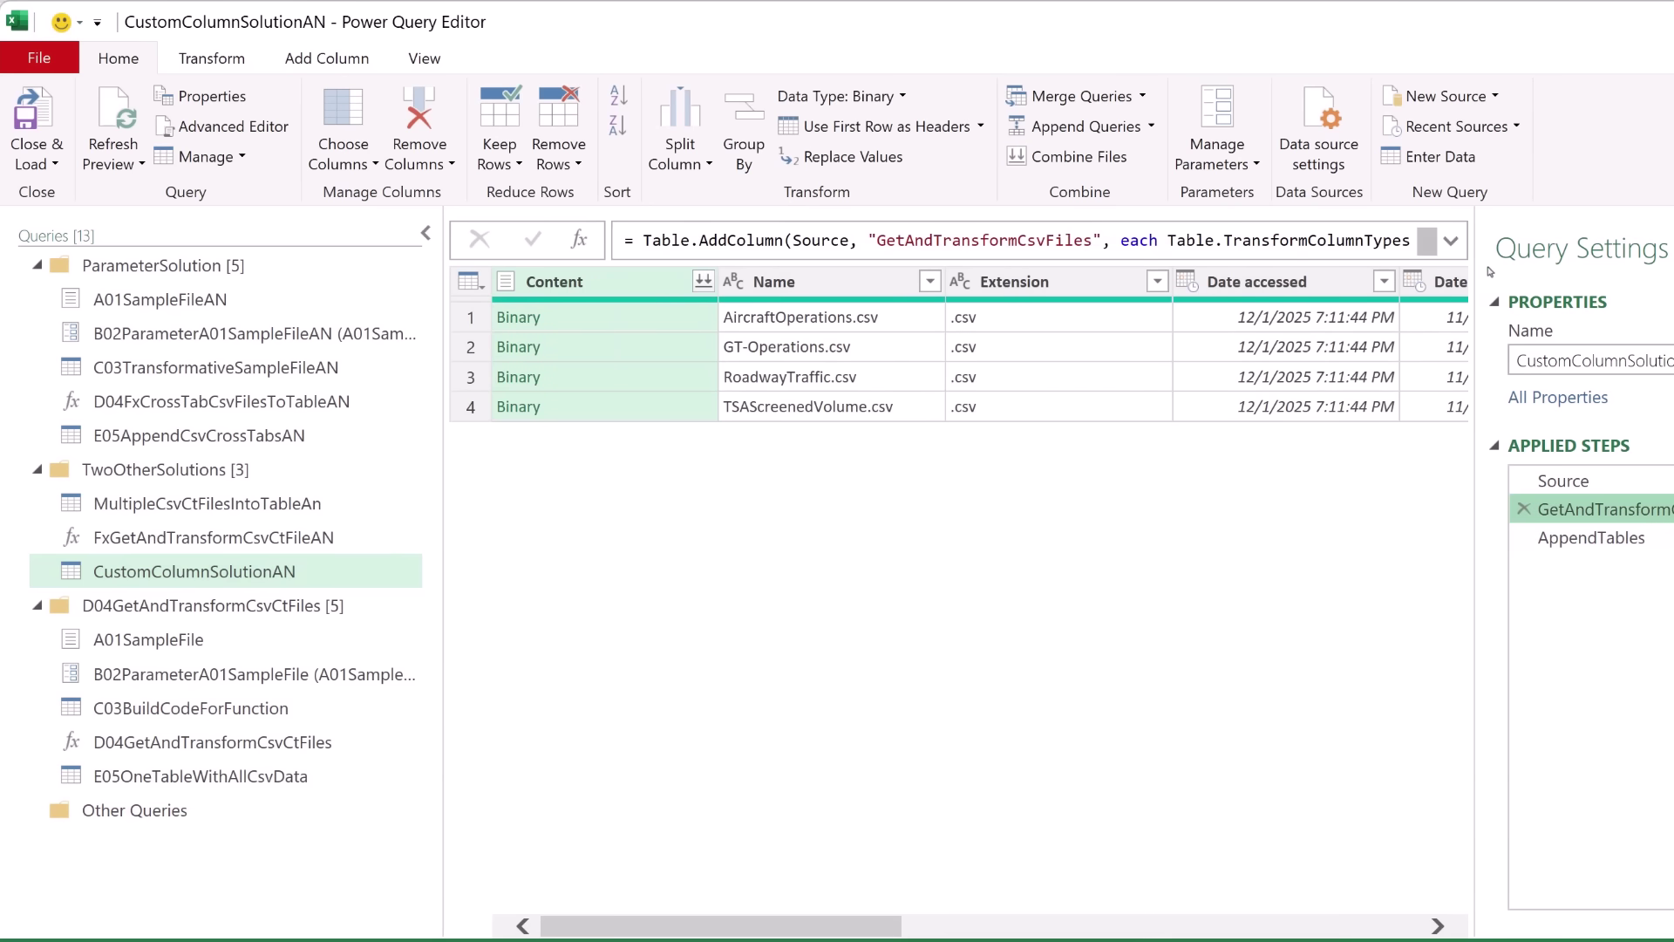
{"action": "left_click", "coordinate": [1450, 245]}
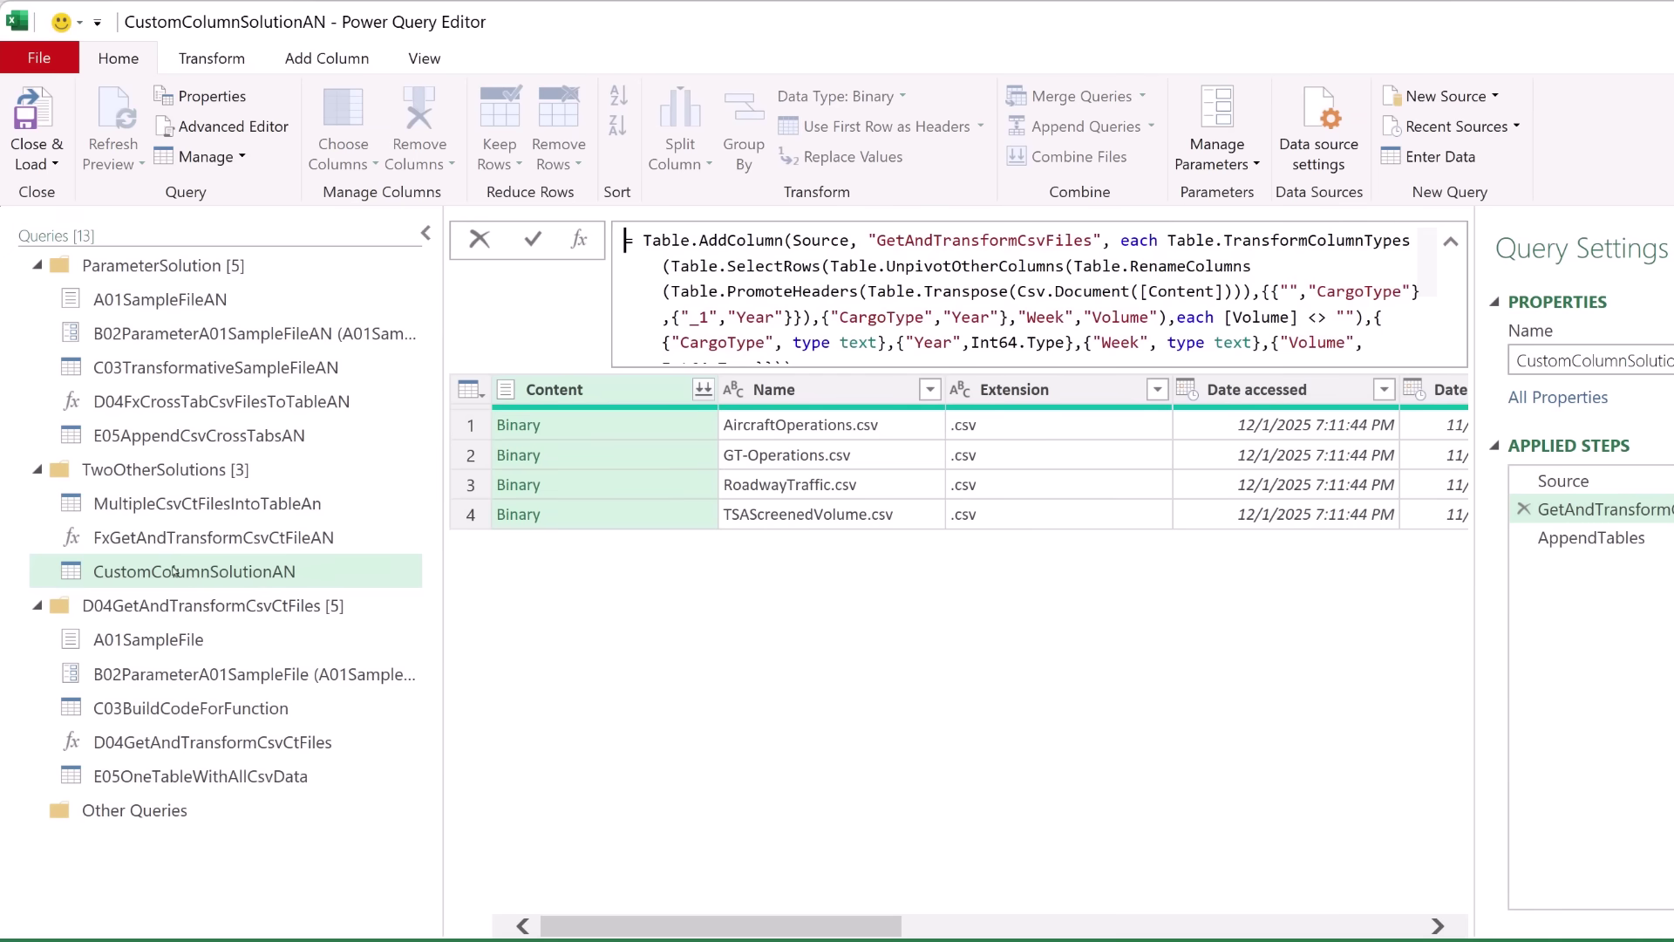
{"action": "left_click", "coordinate": [215, 582]}
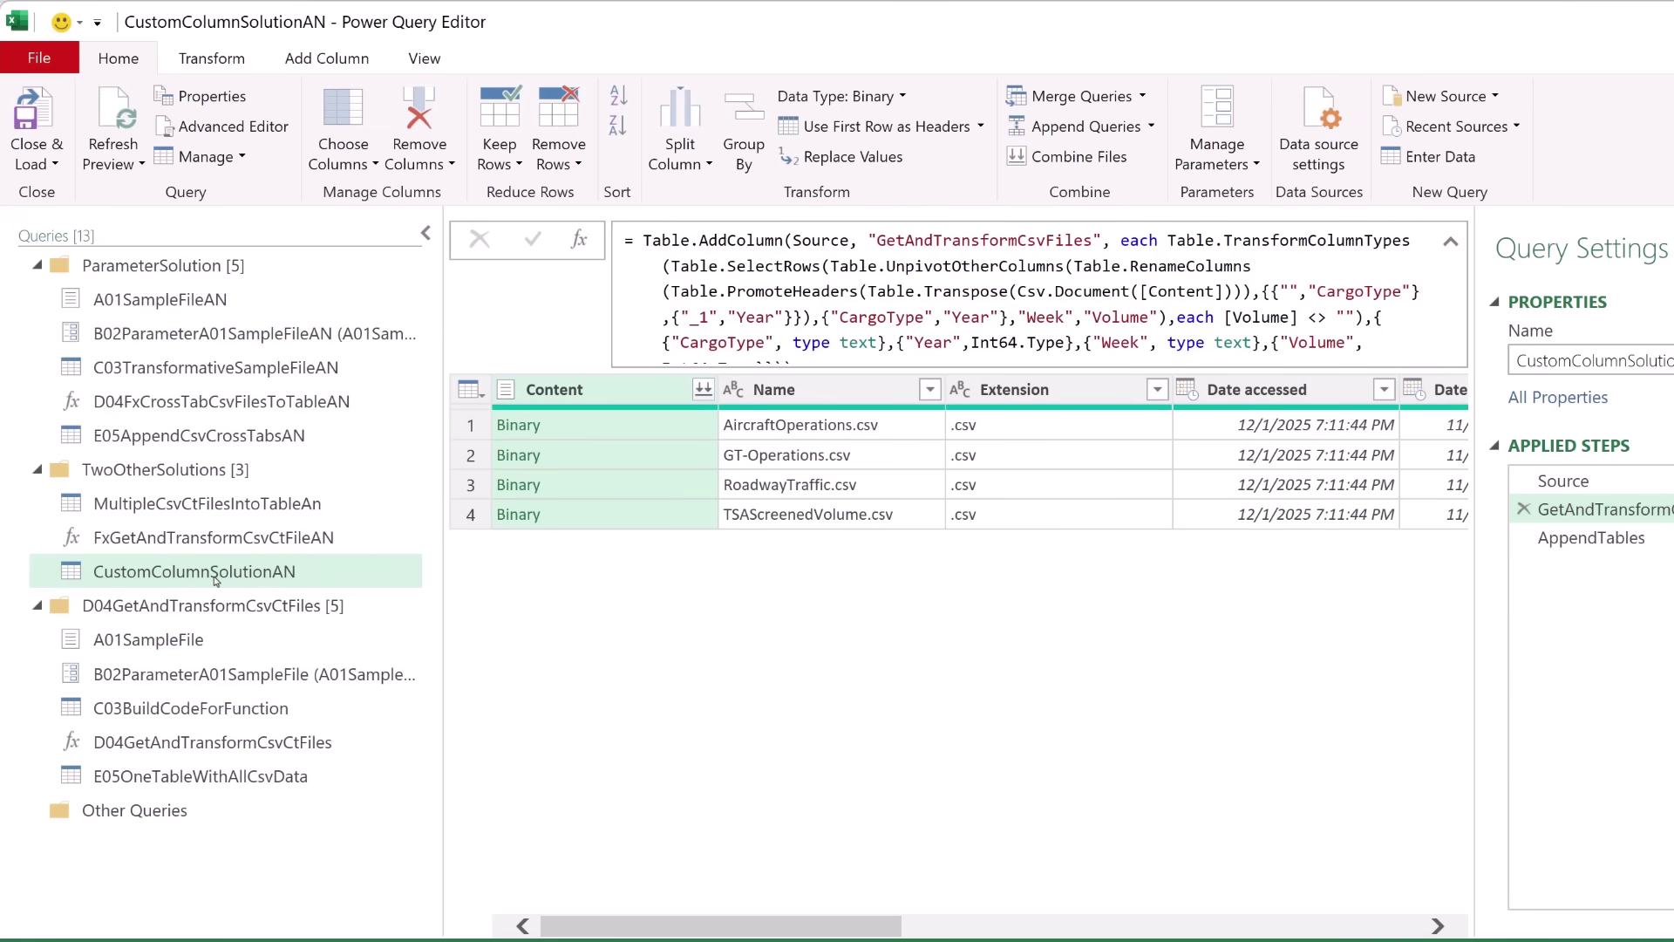
{"action": "left_click", "coordinate": [168, 512]}
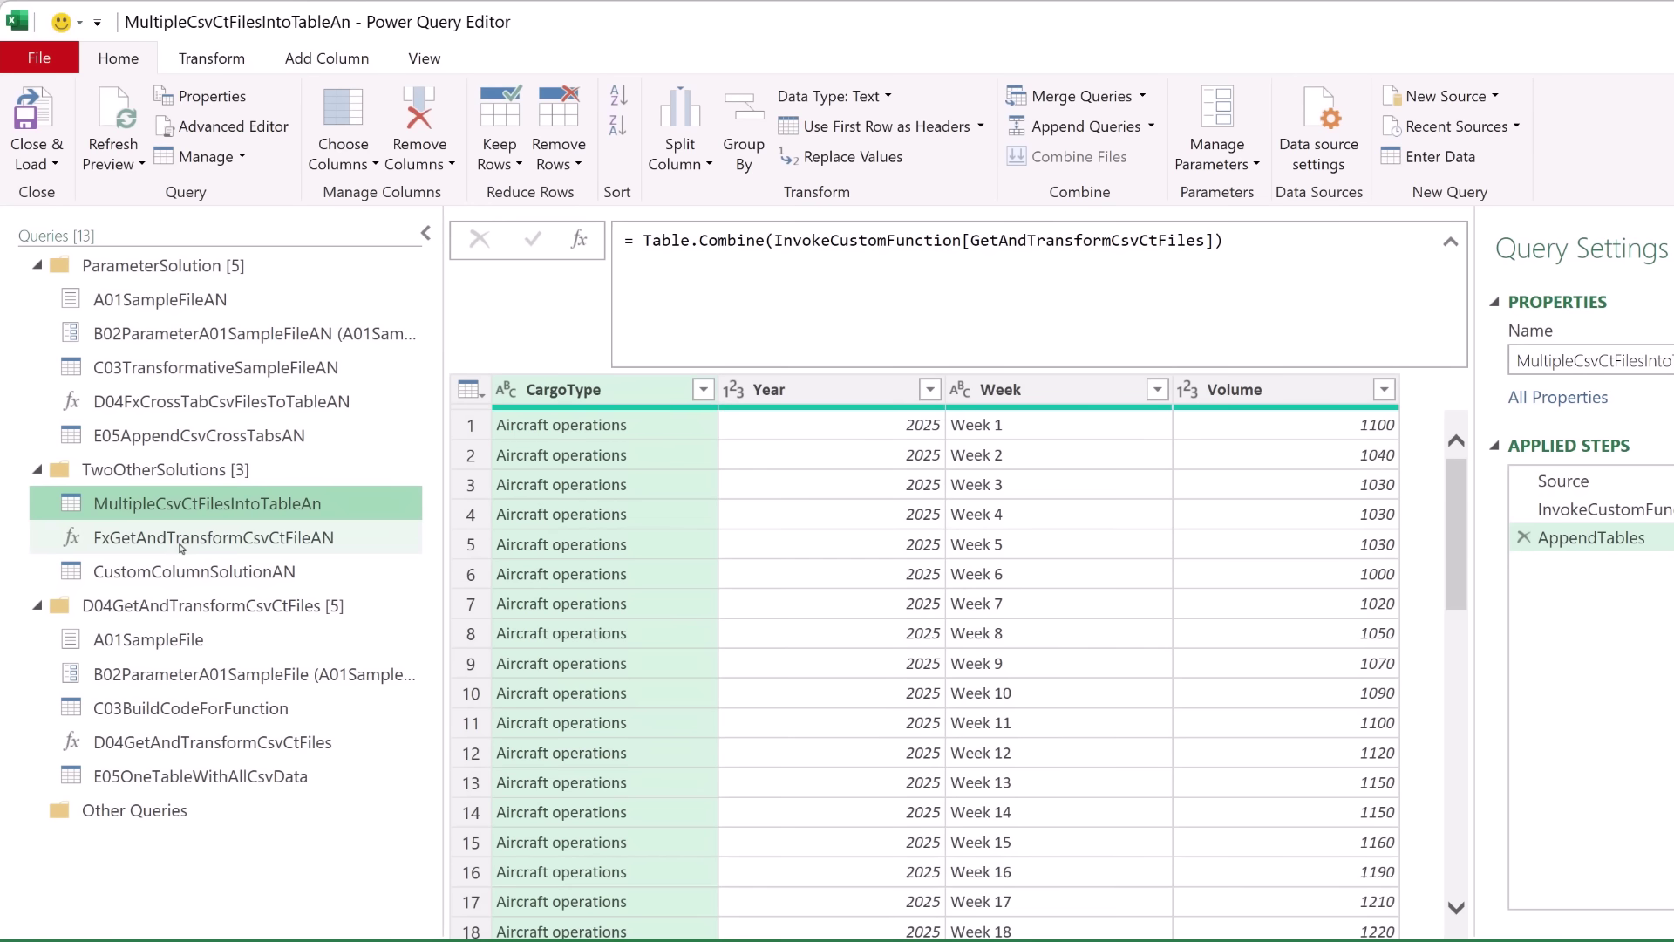
{"action": "left_click", "coordinate": [178, 539]}
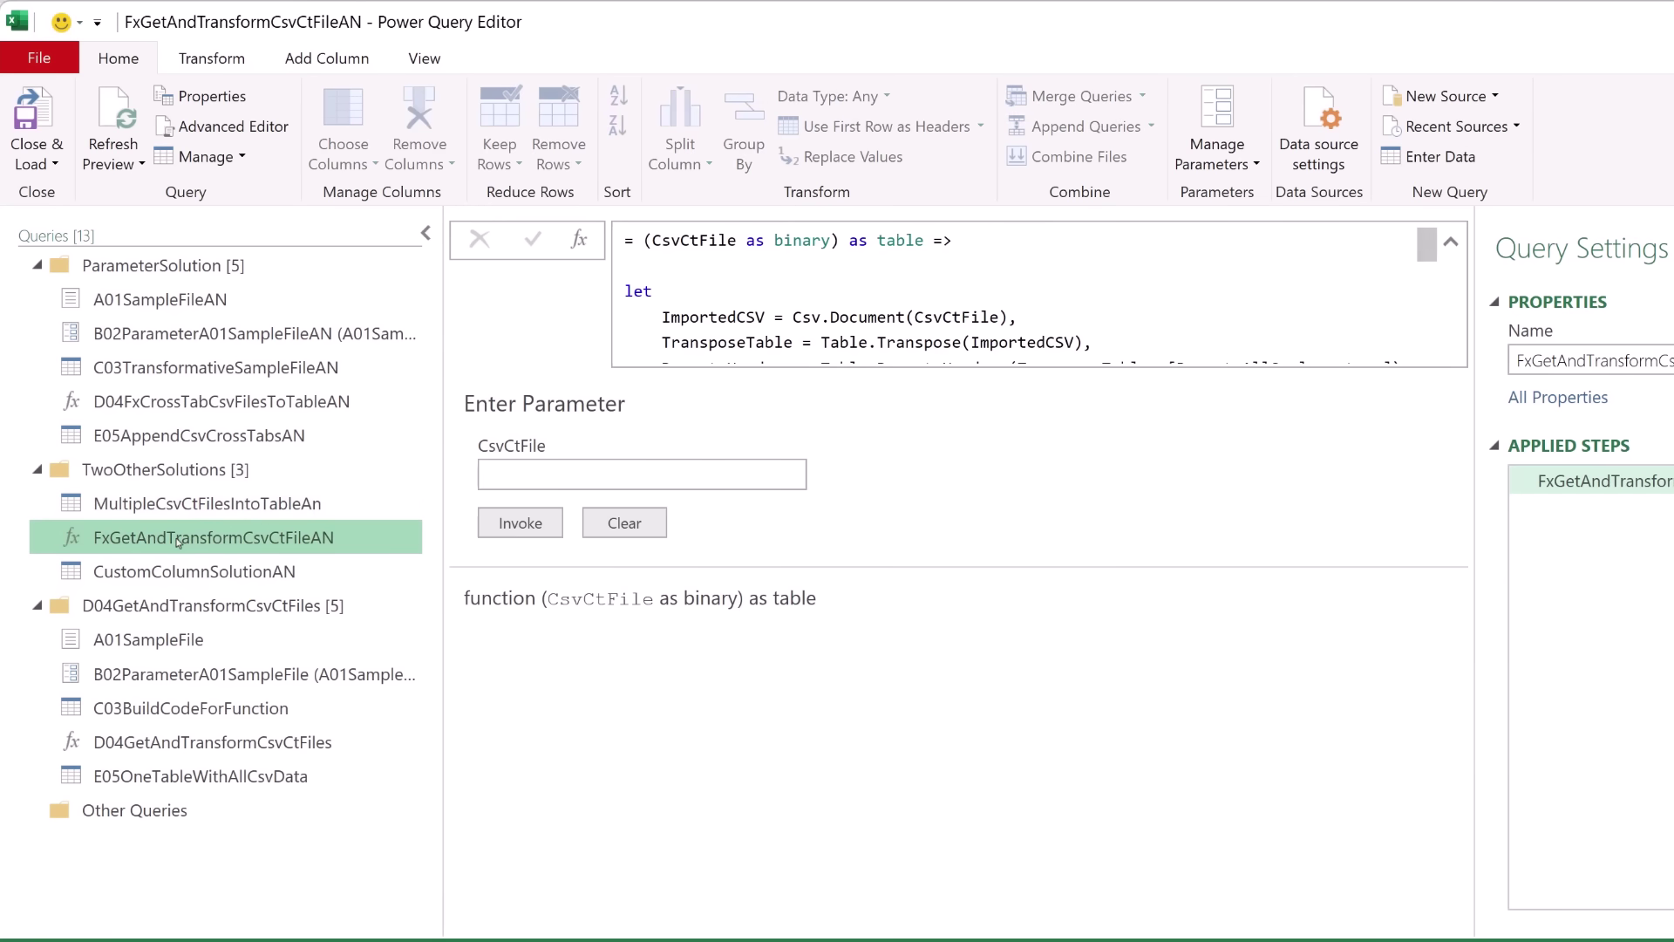
{"action": "left_click", "coordinate": [207, 507]}
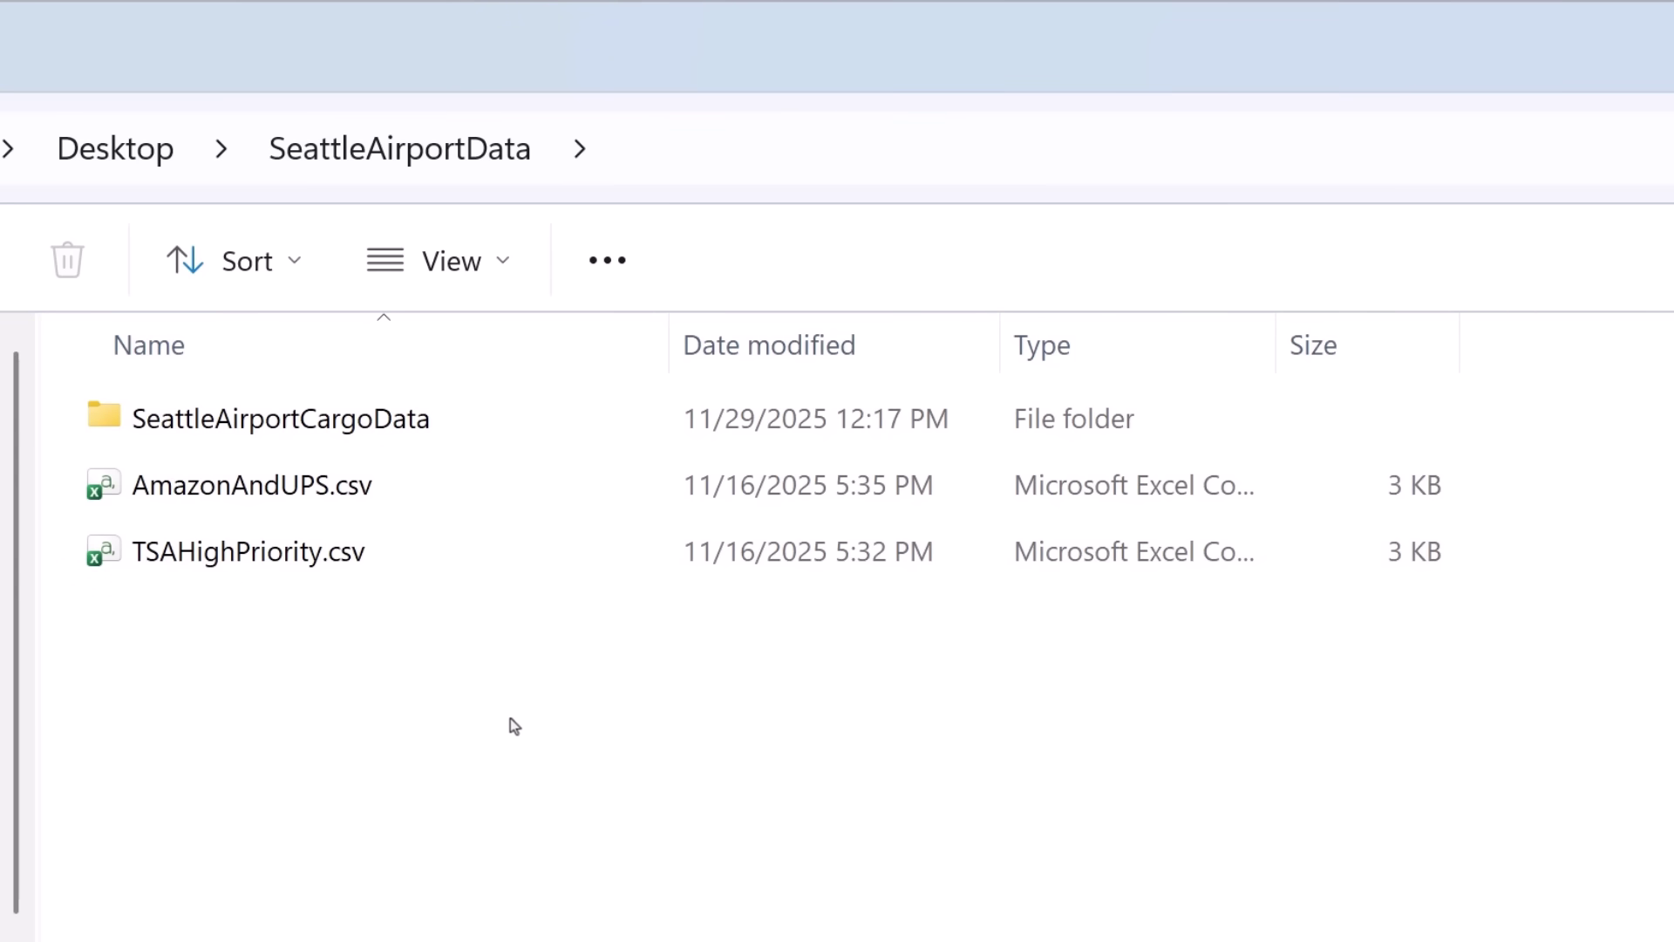
- In File Explorer, copy AmazonAndUPS.csv and TSAHighPriority.csv from SeattleAirportData into the SeattleAirportCargoData folder
{"action": "left_click", "coordinate": [314, 488]}
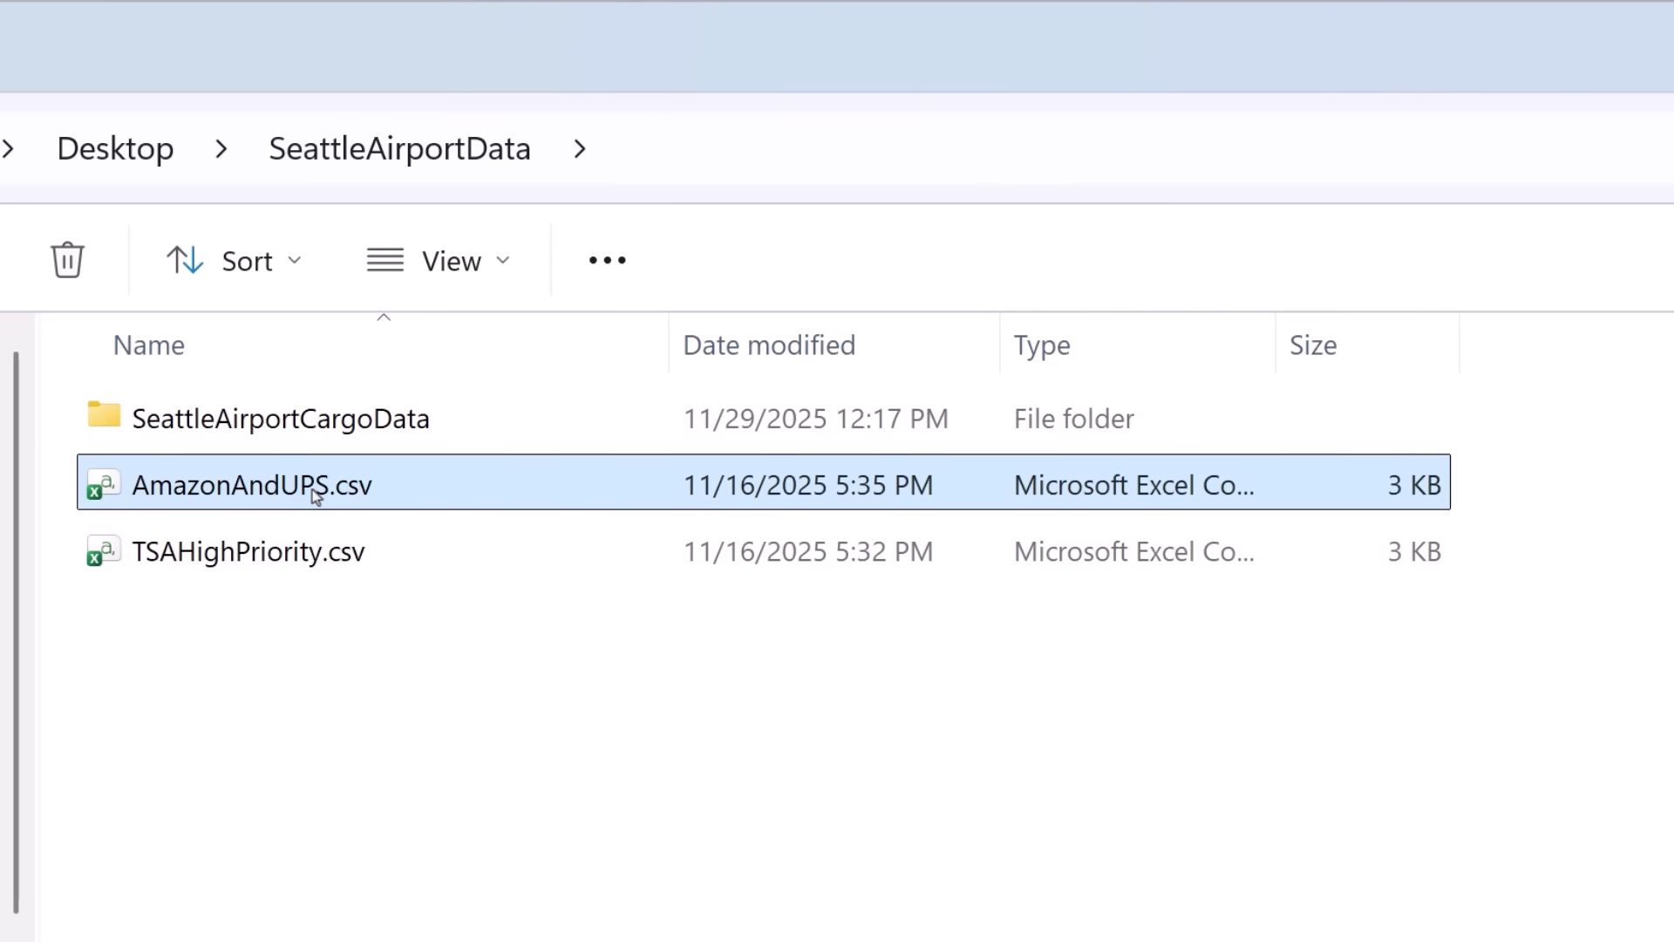
{"action": "left_click", "coordinate": [315, 561], "text": "shift"}
{"action": "key", "text": "ctrl+c"}
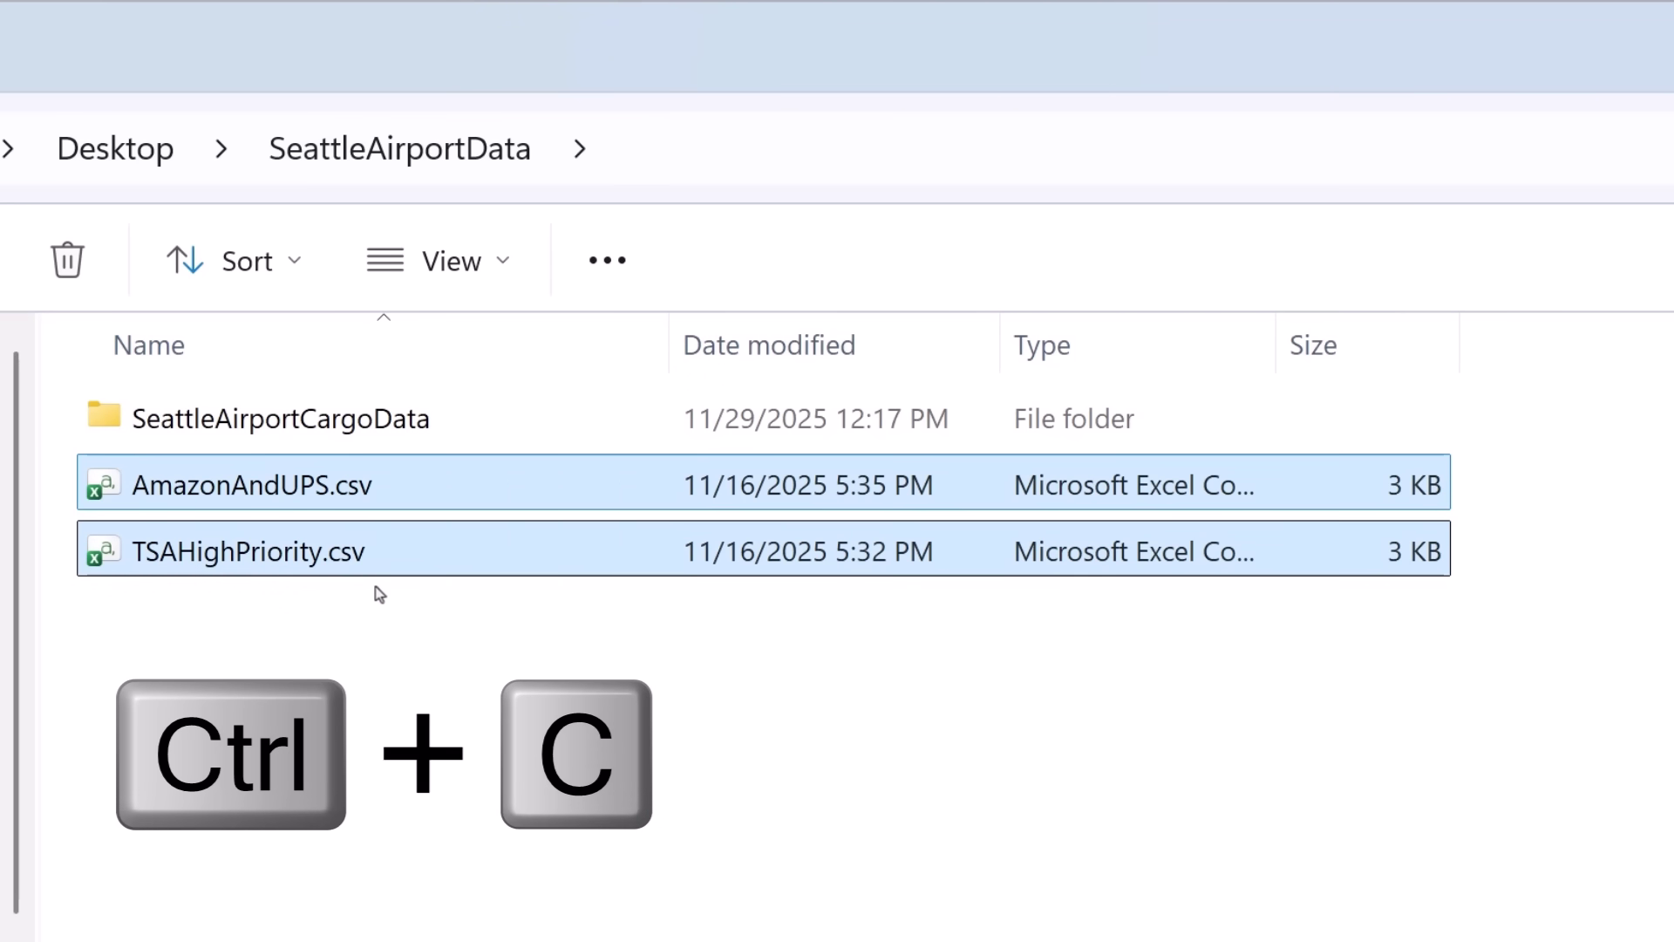
{"action": "double_click", "coordinate": [229, 421]}
{"action": "key", "text": "ctrl+v"}
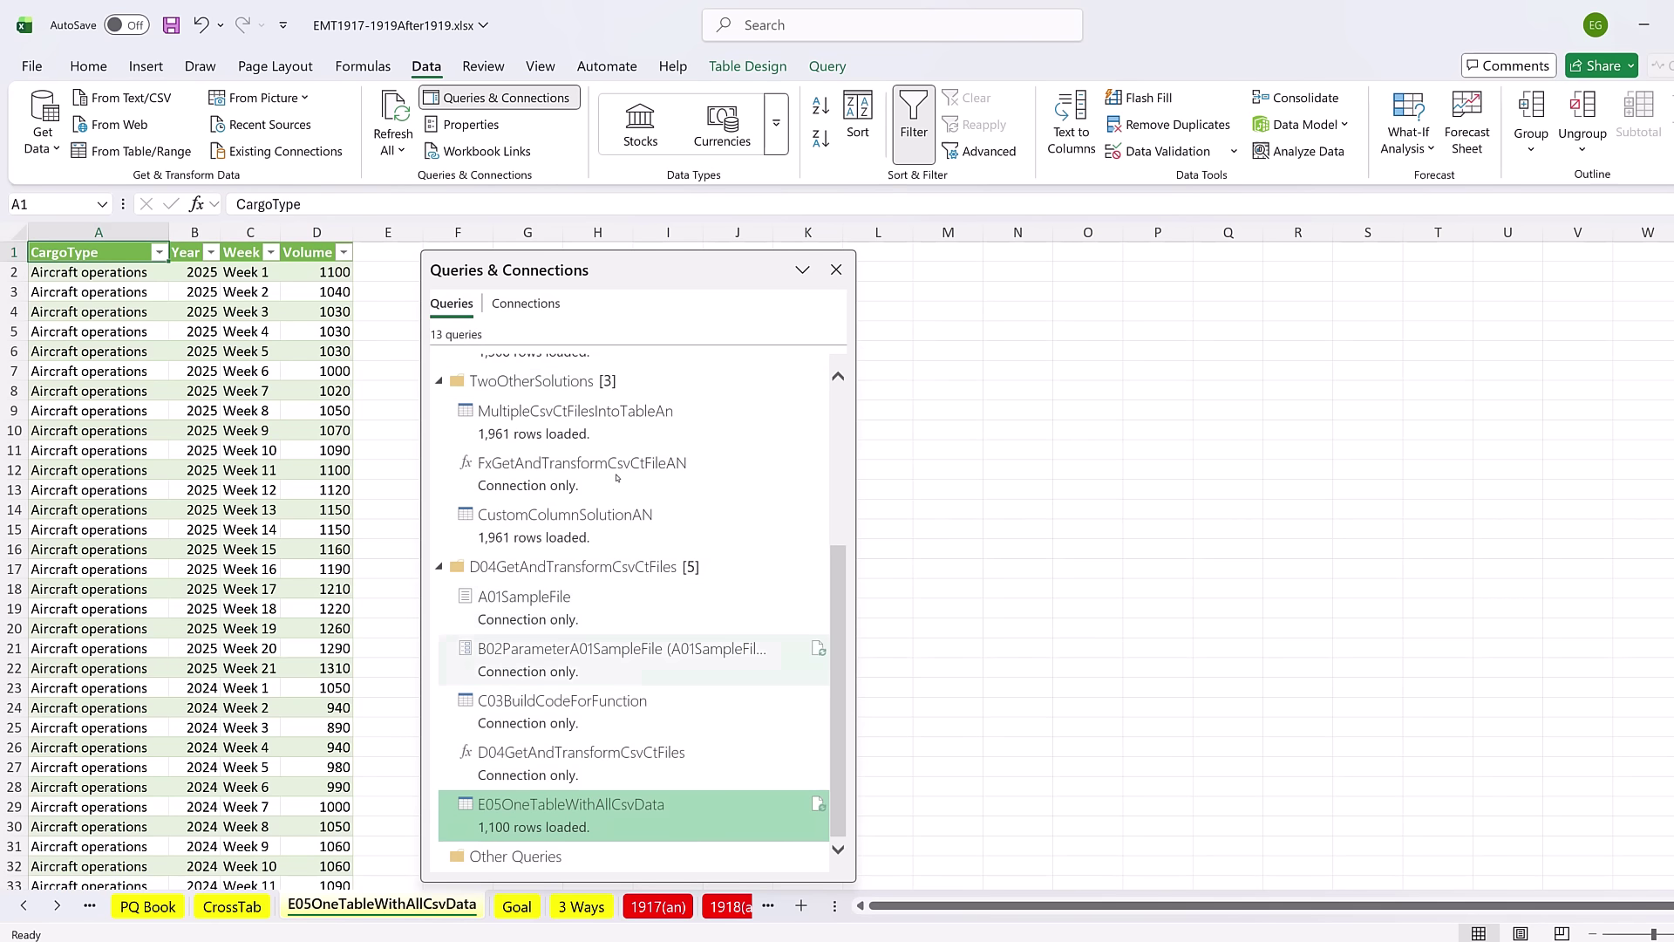
- Switch to Excel and refresh the loaded table on the E05OneTableWithAllCsvData sheet
{"action": "left_click", "coordinate": [281, 286]}
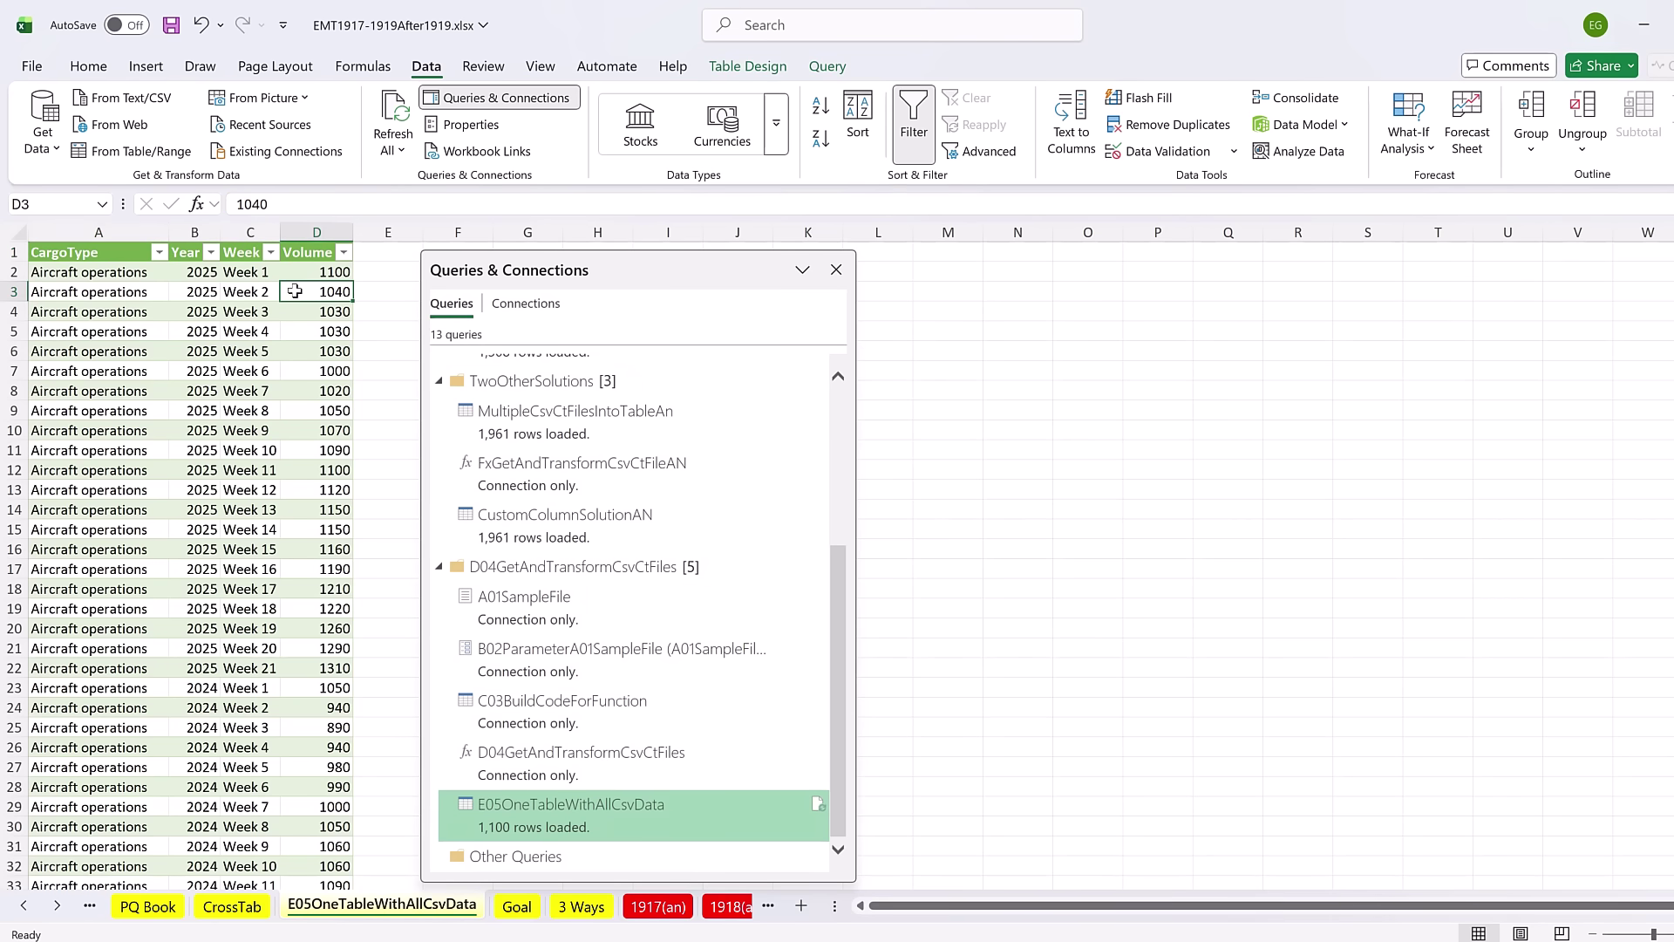
{"action": "right_click", "coordinate": [294, 291]}
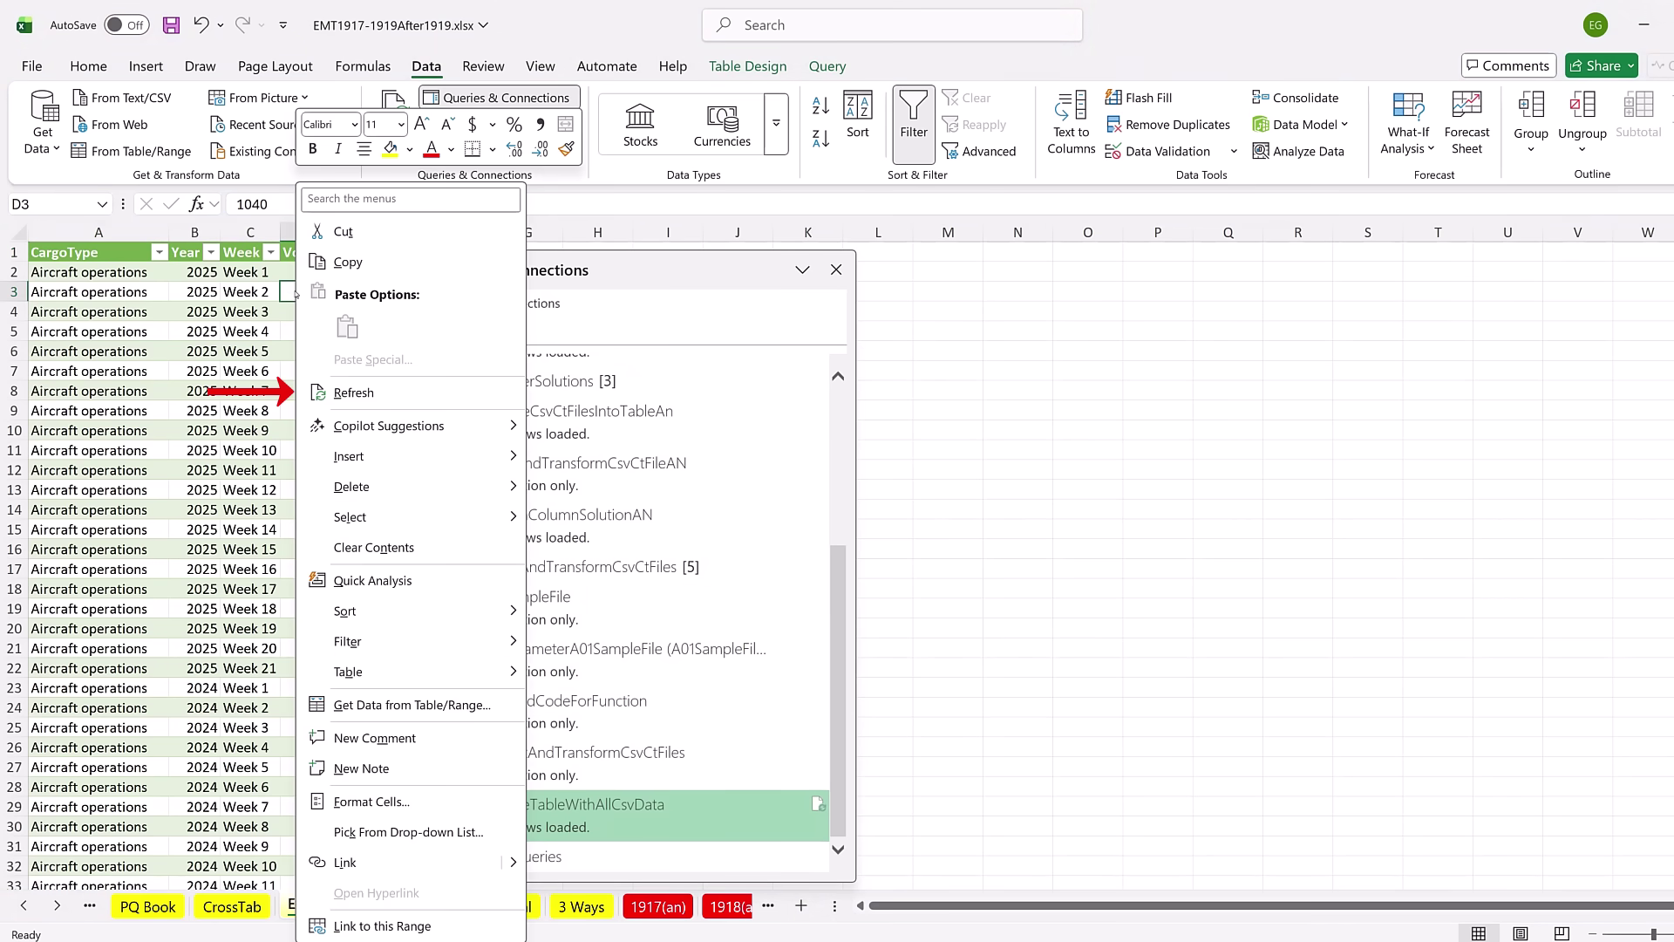
{"action": "left_click", "coordinate": [353, 395]}
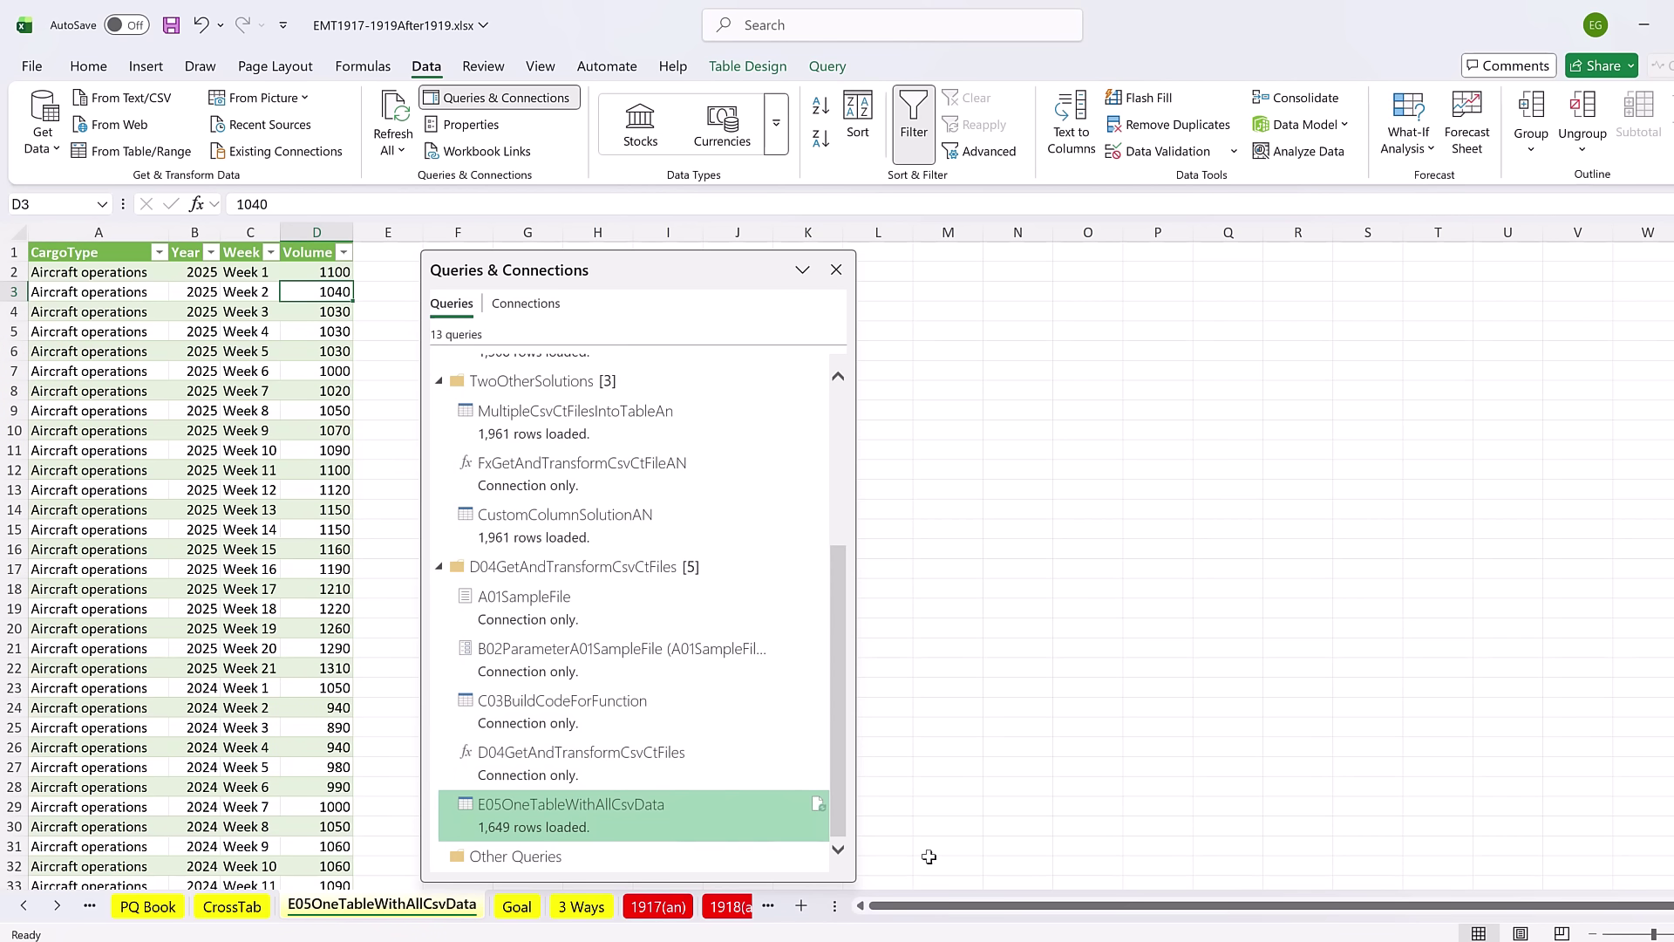
- Open the E05OneTableWithAllCsvData query for editing and refresh the preview at its InvokeCustomFunction step
{"action": "mouse_move", "coordinate": [593, 824]}
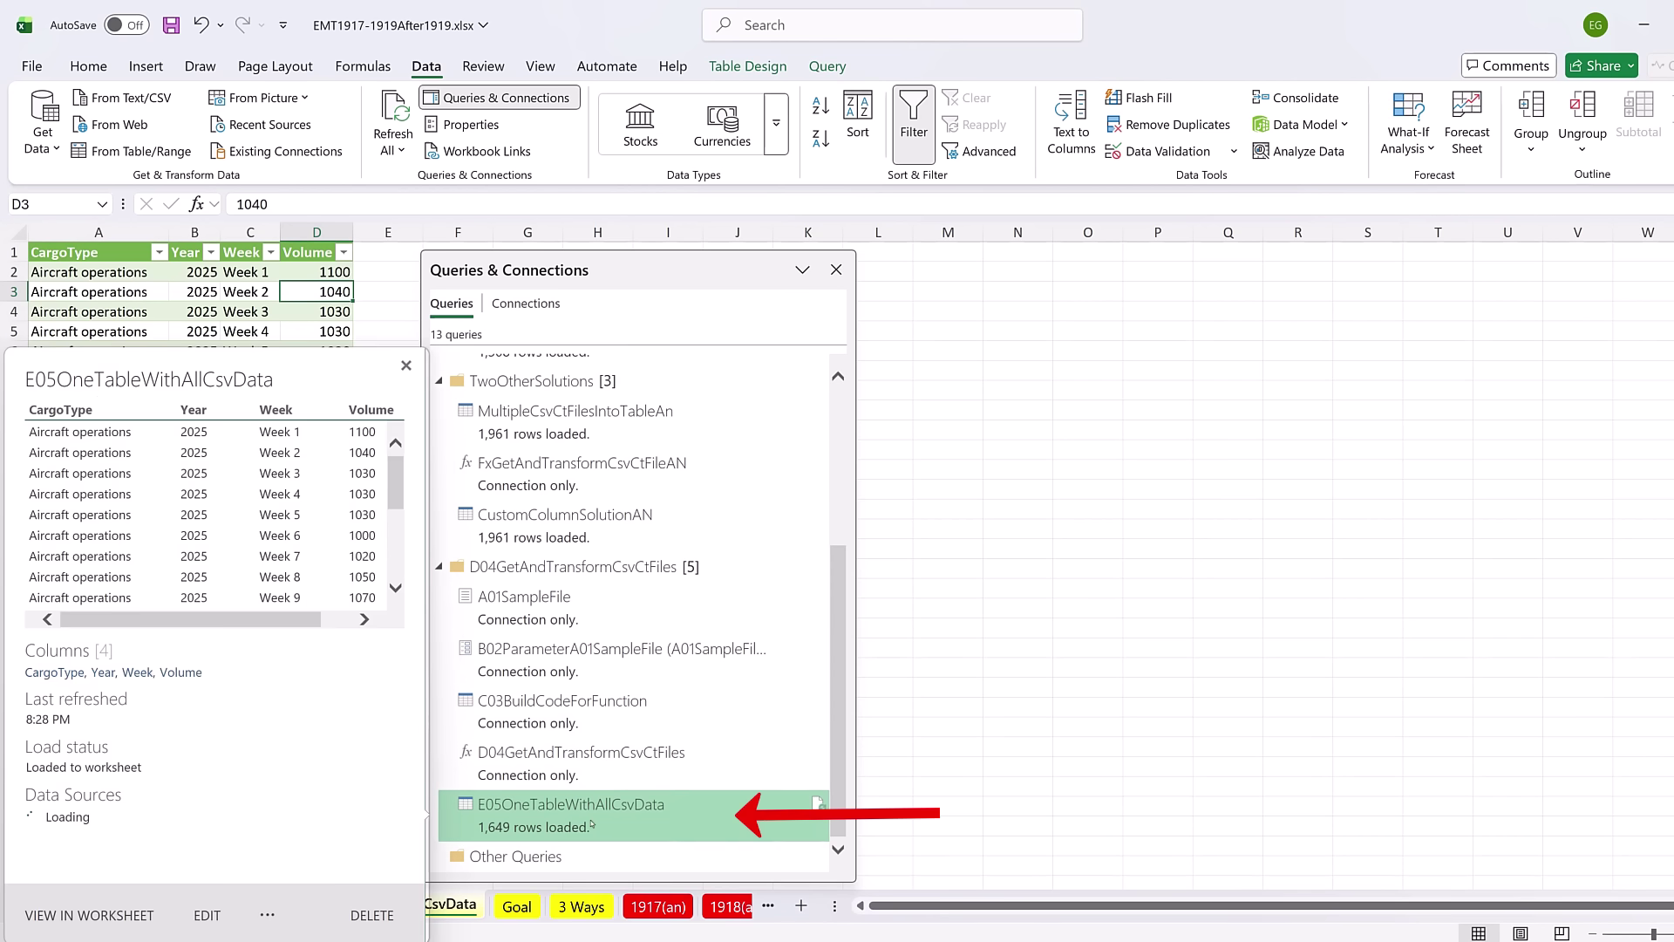
{"action": "double_click", "coordinate": [592, 824]}
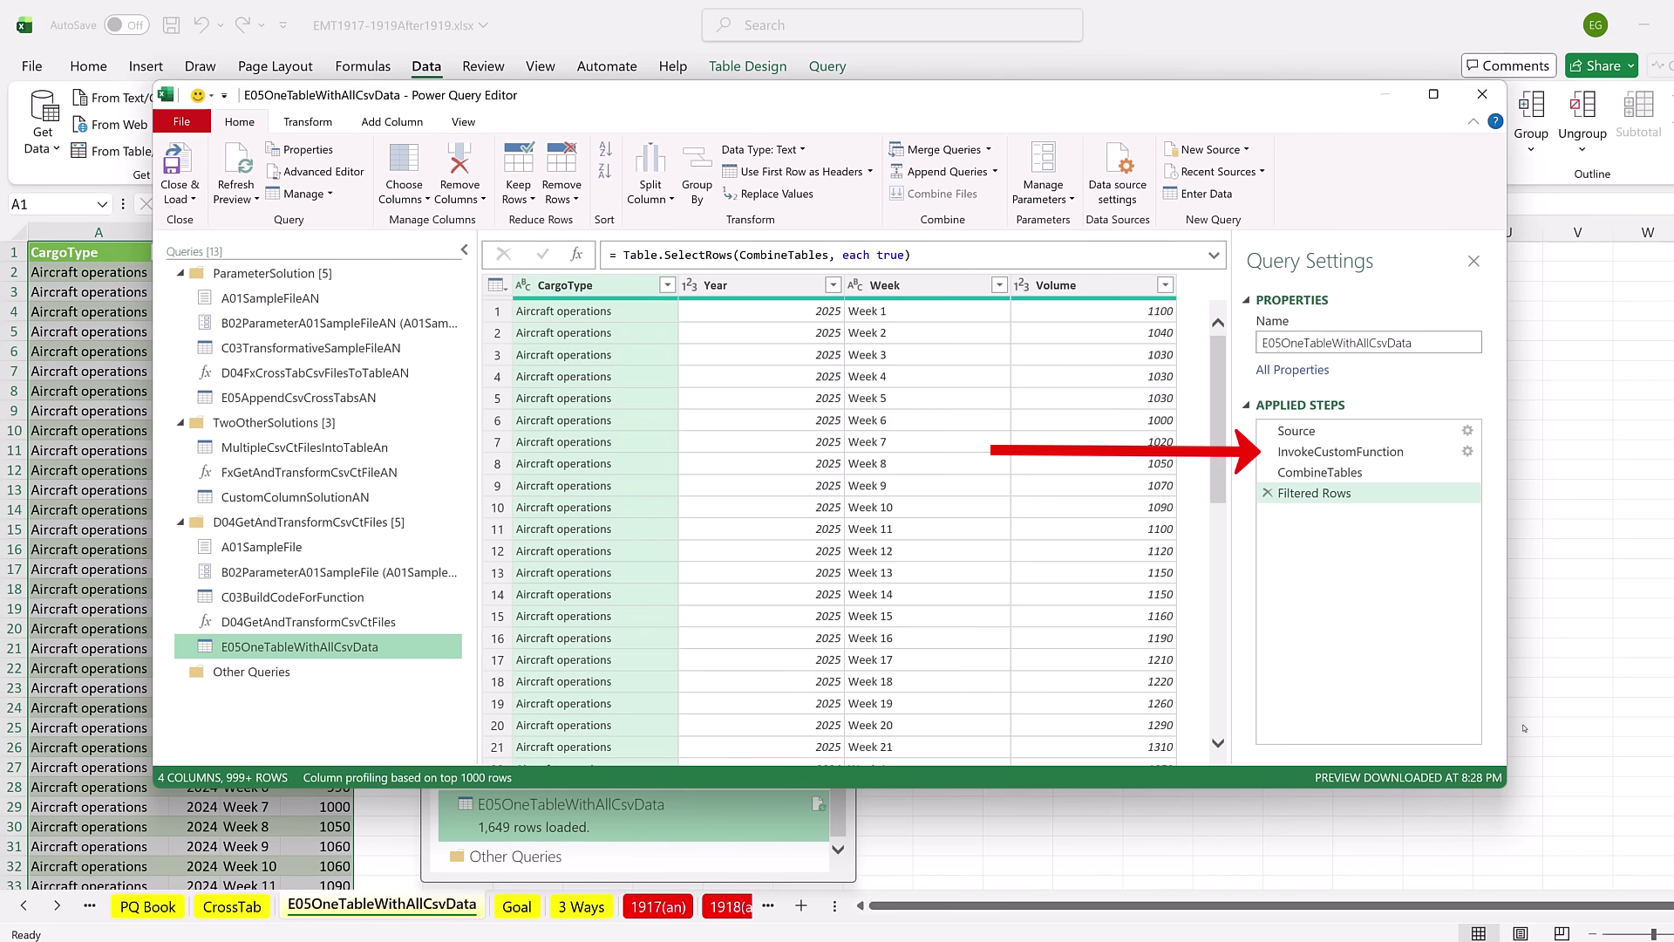
{"action": "left_click", "coordinate": [1337, 452]}
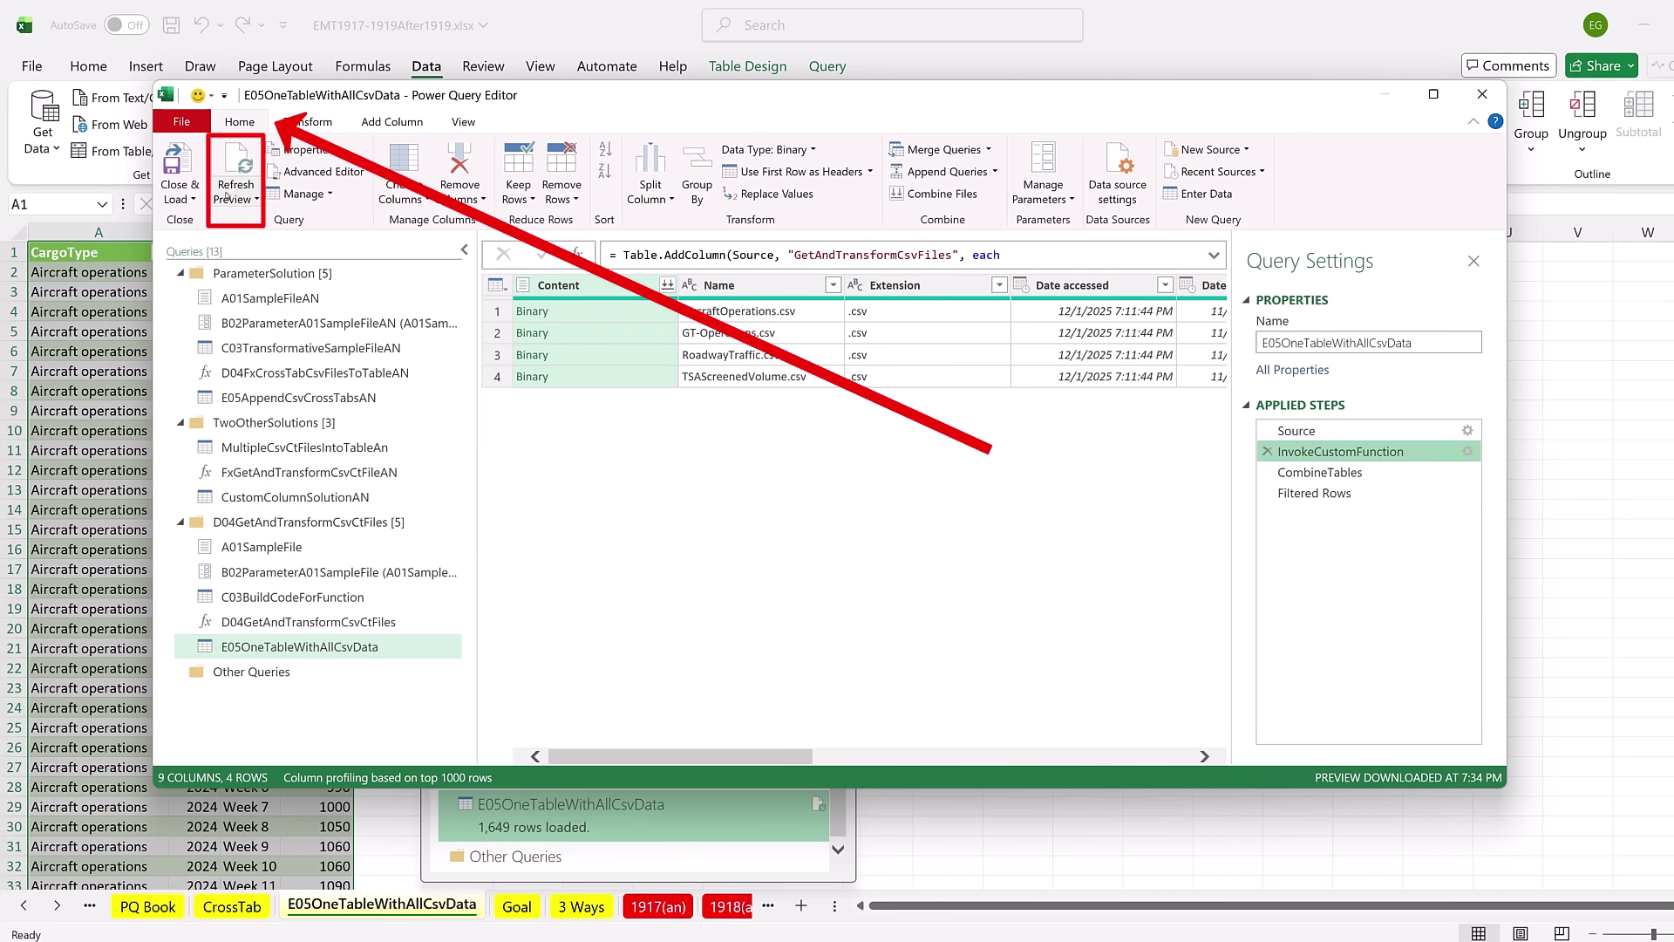
{"action": "left_click", "coordinate": [242, 175]}
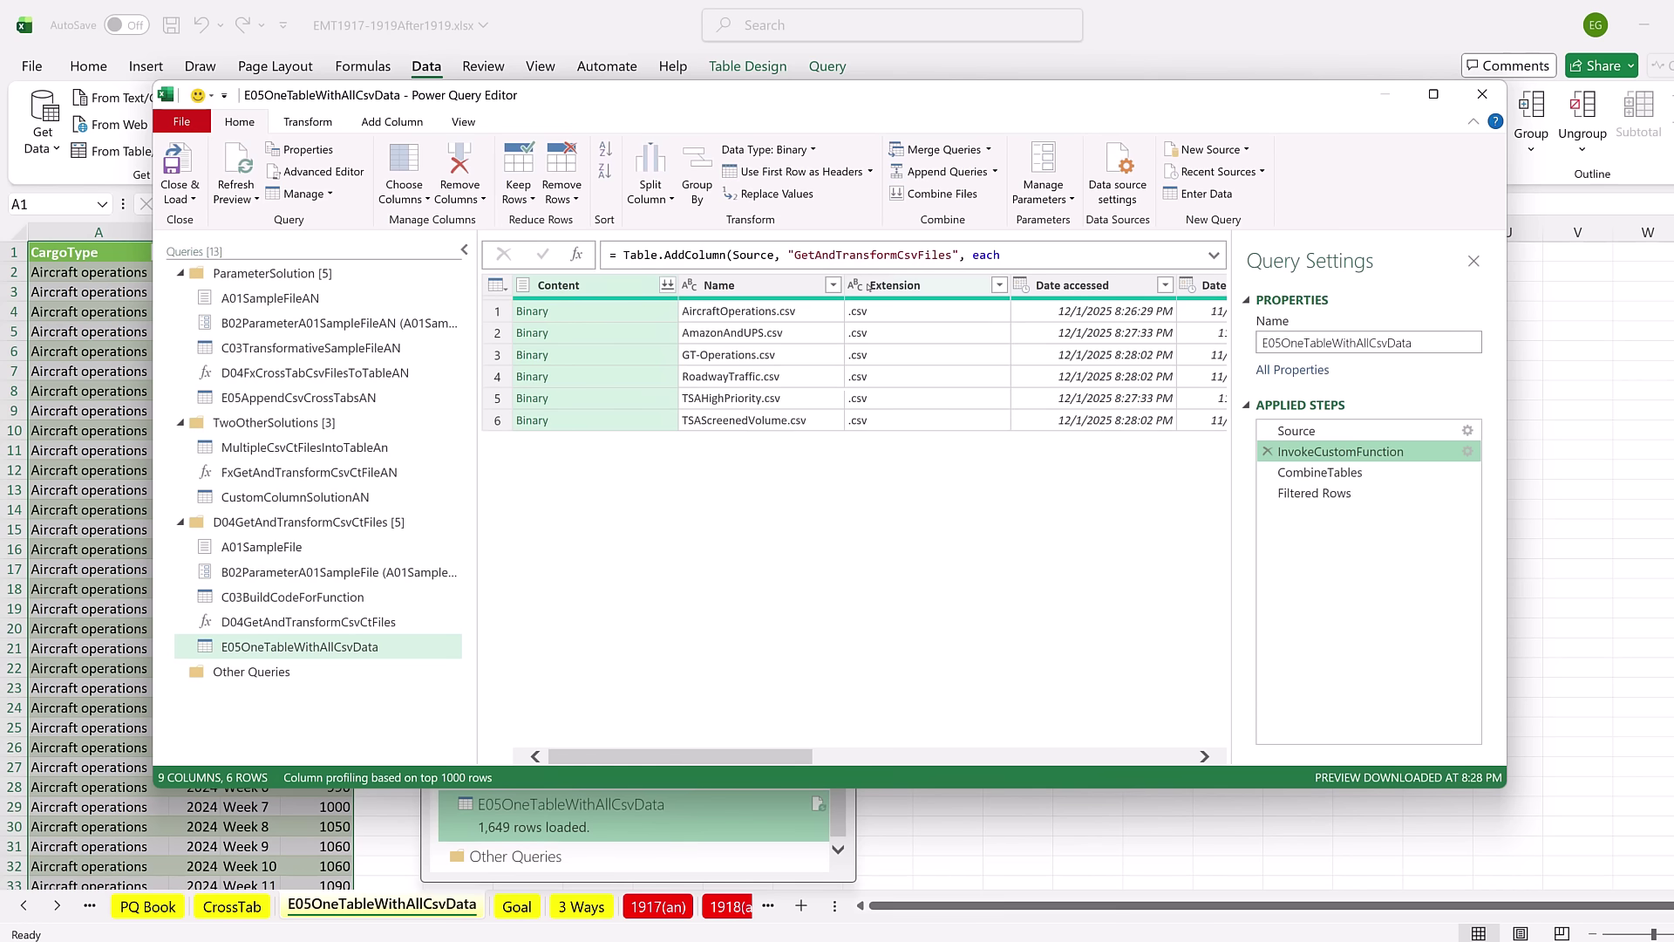